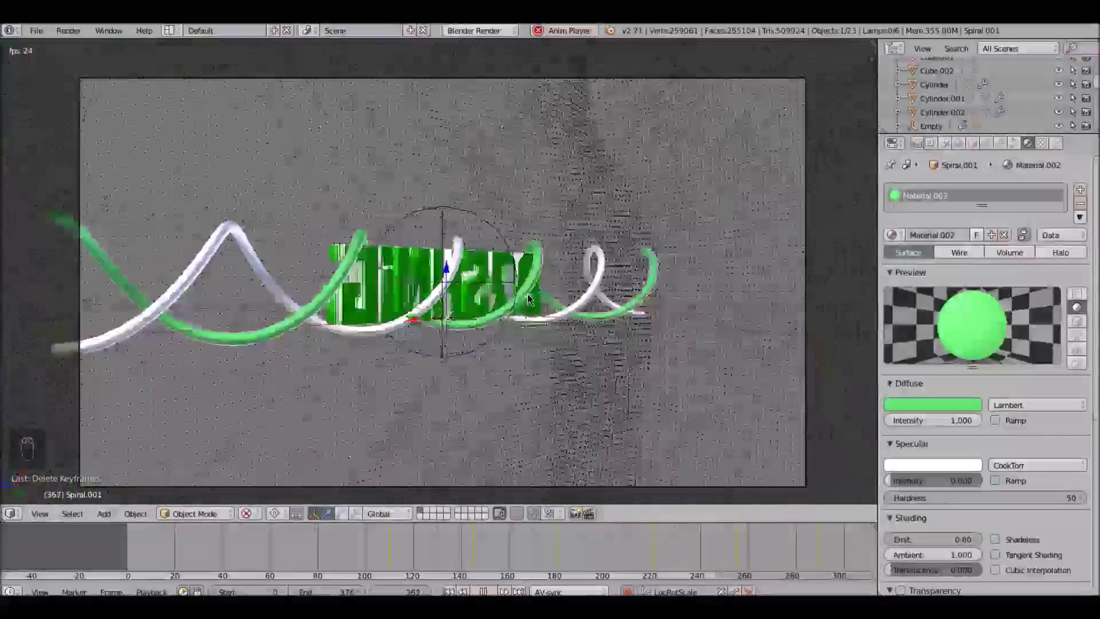
Switch the screen layout to Compositing.
left_click(170, 30)
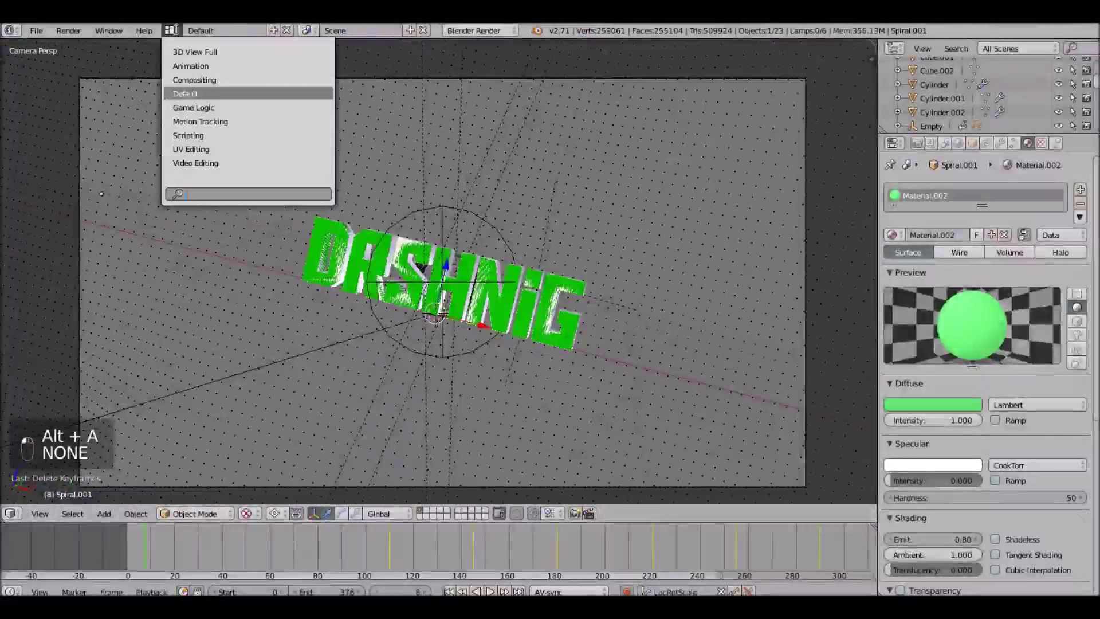
left_click(202, 80)
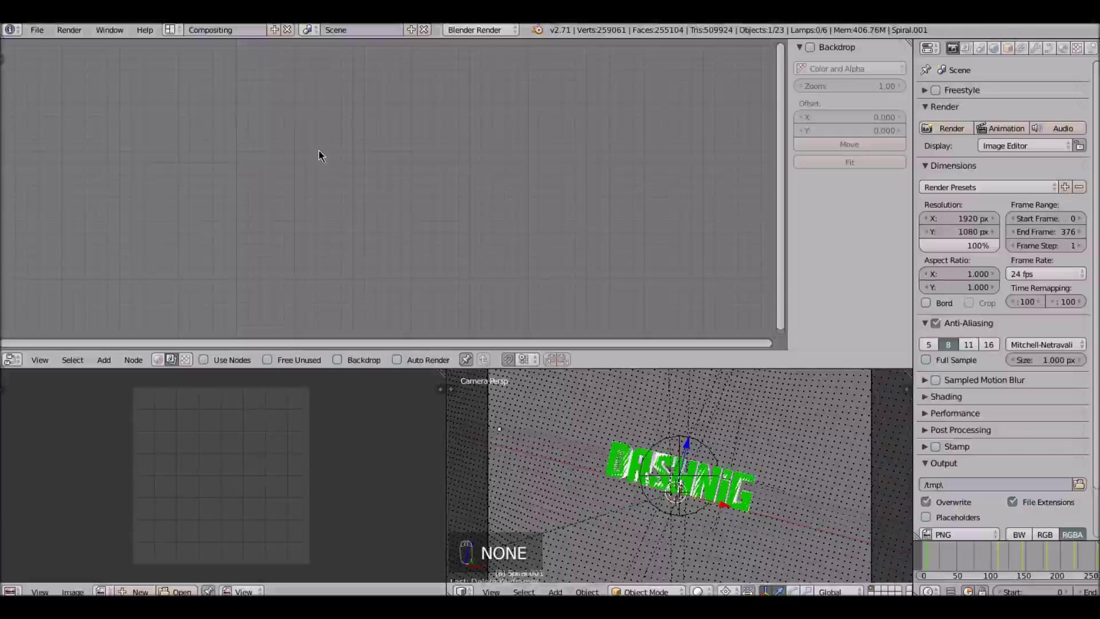
key("space")
type("rend")
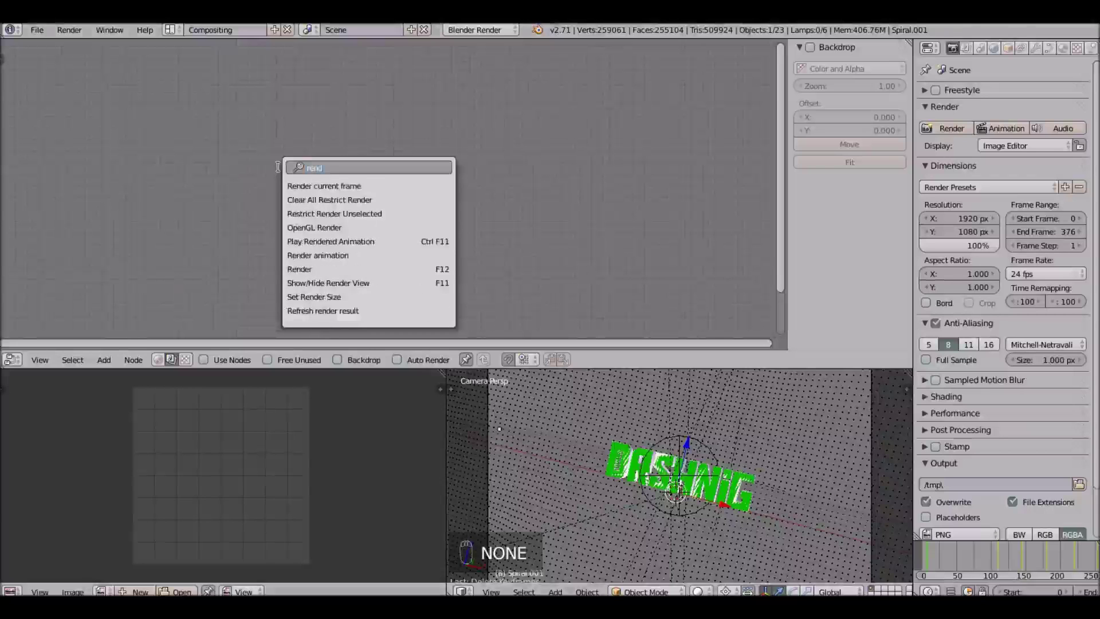
key("Escape")
Enable Use Nodes and Backdrop for the scene's compositing node tree.
left_click(204, 359)
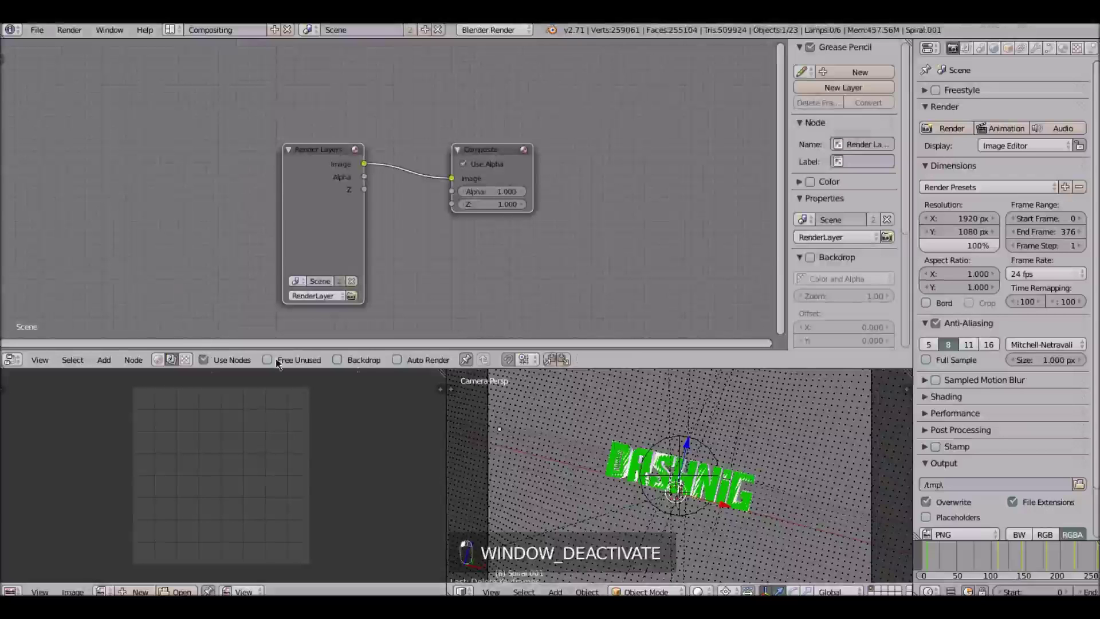
left_click(338, 359)
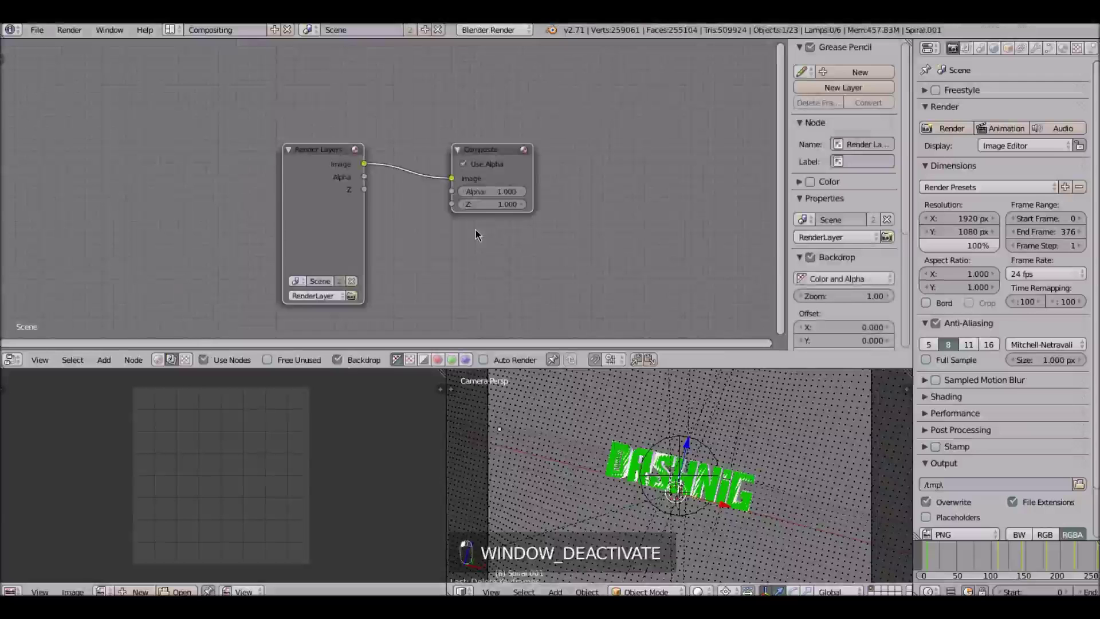
key("Home")
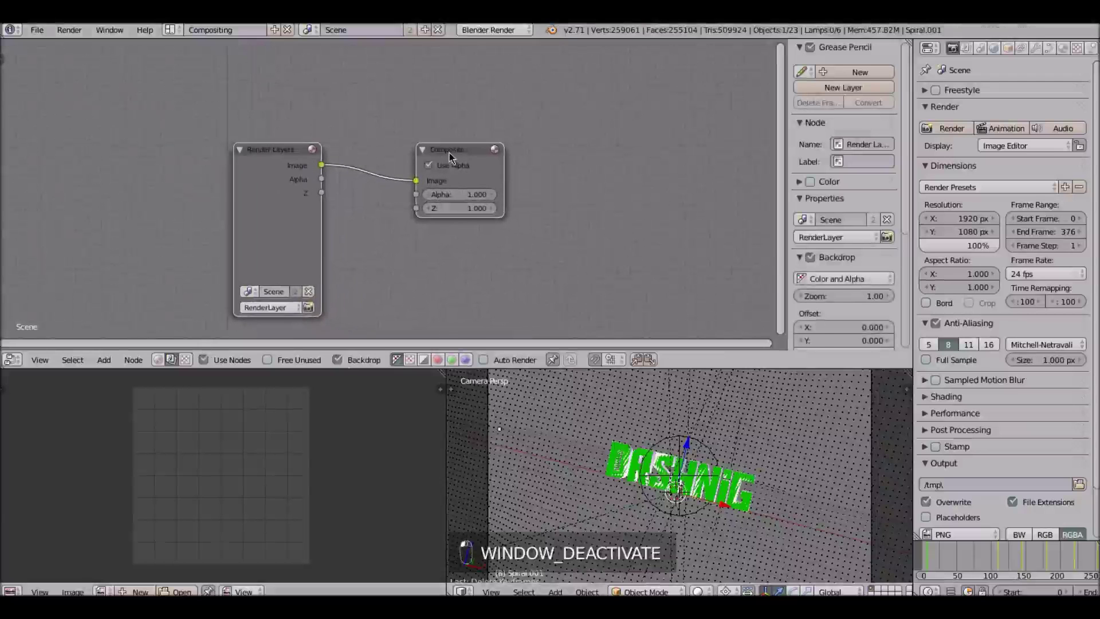
Move the Composite node far away from the Render Layers node to make room between them.
left_click_drag(449, 152, 653, 157)
scroll(653, 157, "down", 3)
middle_click_drag(654, 157, 372, 181)
left_click_drag(364, 182, 645, 155)
middle_click_drag(461, 204, 532, 197)
Add a Glare node on the link between the Render Layers and Composite nodes.
key("space")
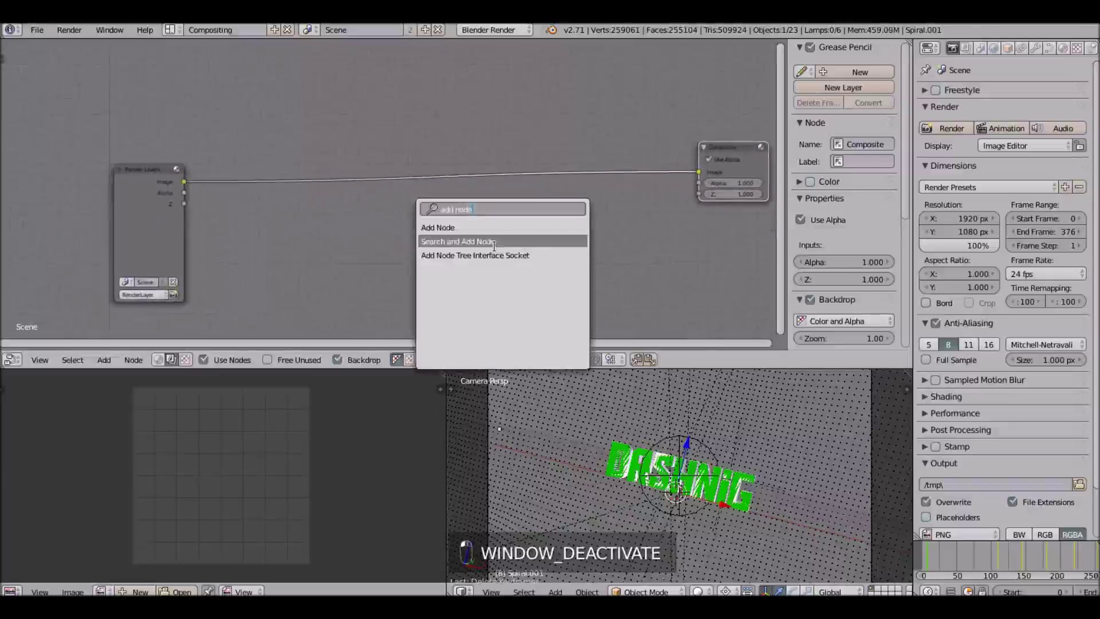
left_click(494, 243)
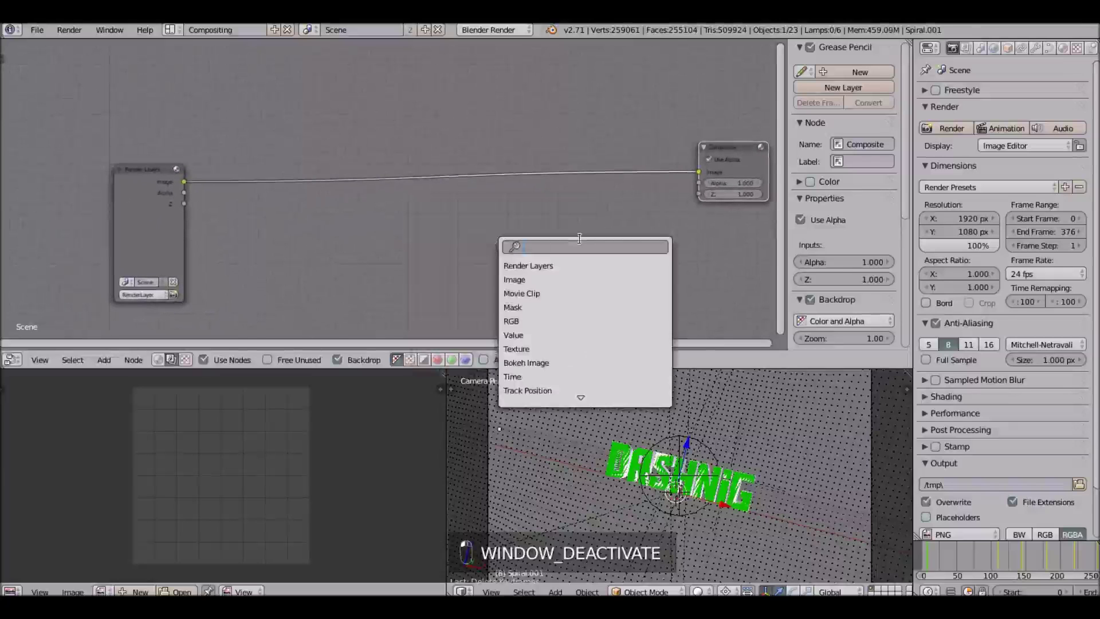
type("glare")
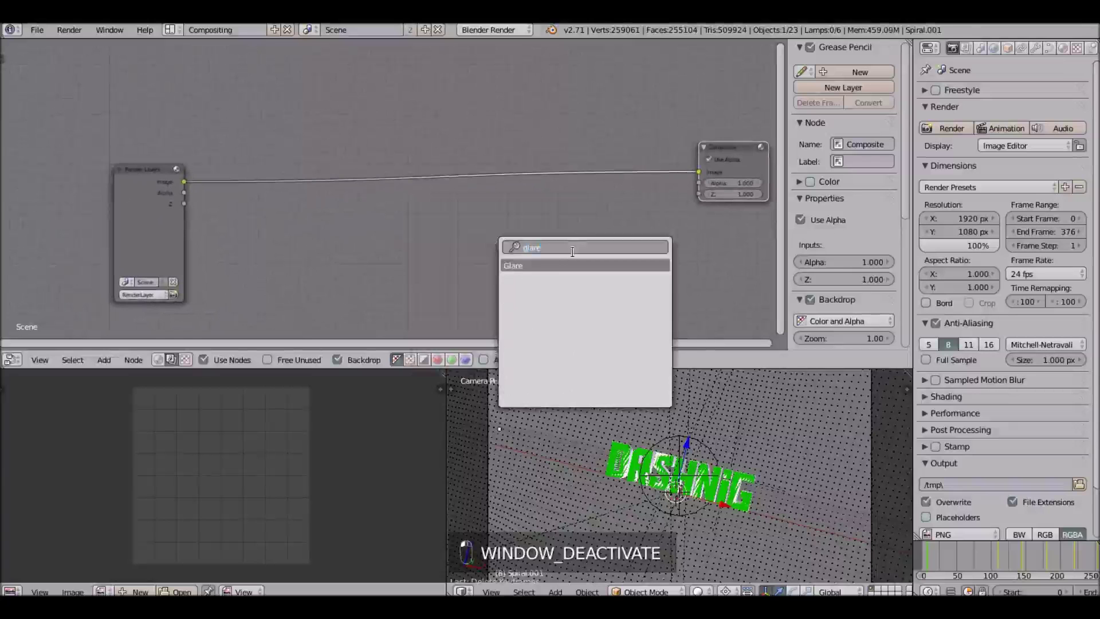
left_click(560, 267)
left_click(430, 101)
Set the Glare node's type to Fog Glow and its quality to High.
middle_click_drag(430, 101, 473, 142)
left_click(458, 161)
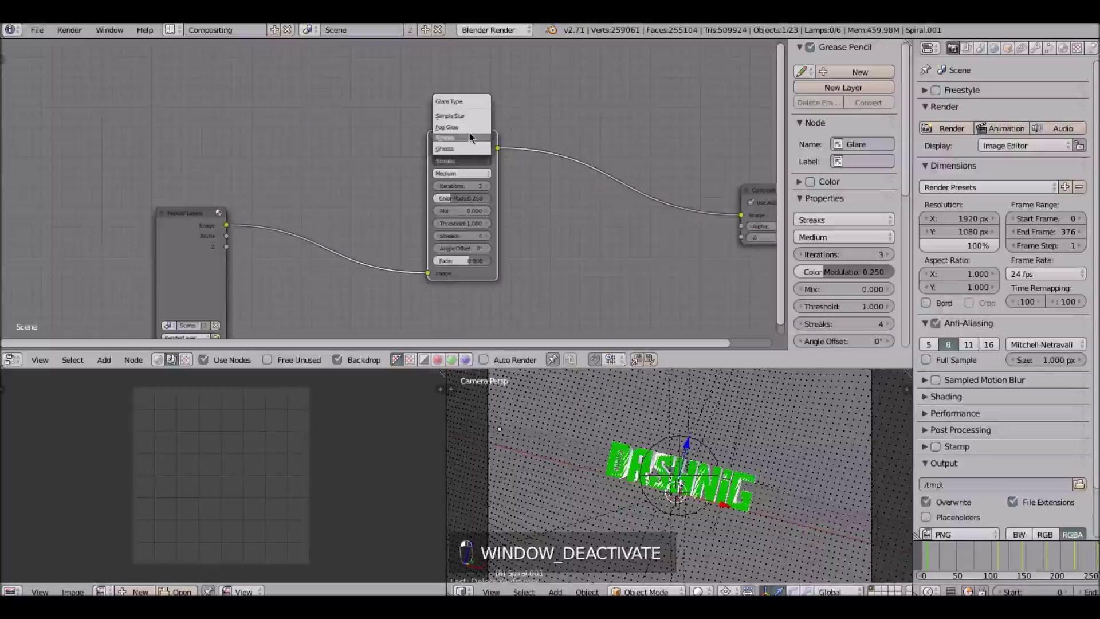
left_click(453, 126)
scroll(502, 176, "up", 1)
scroll(501, 176, "up", 2)
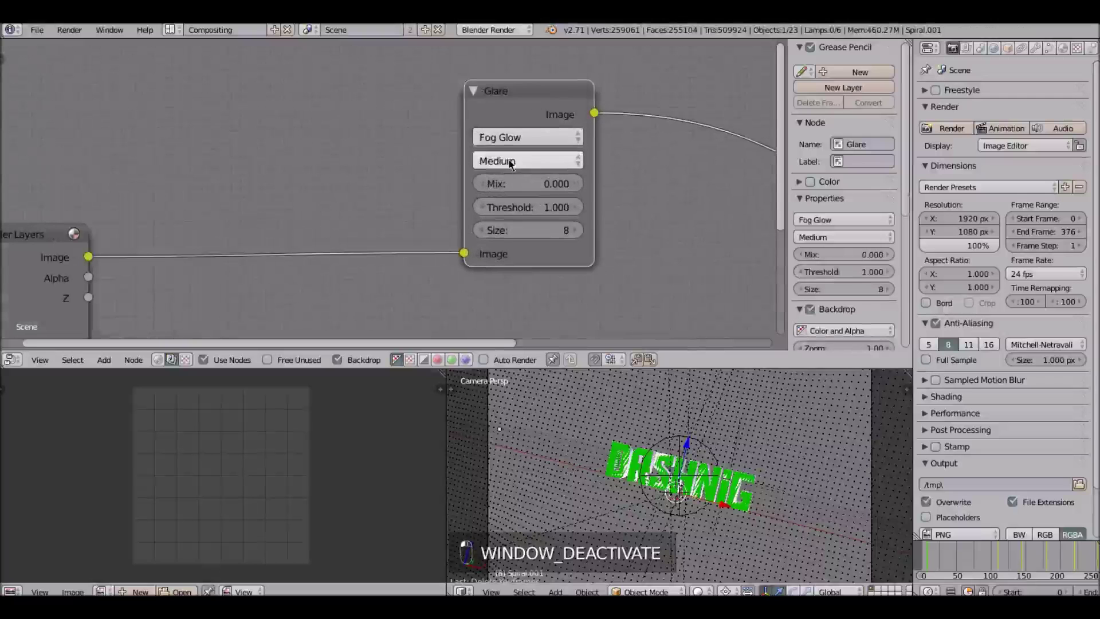
left_click(508, 162)
left_click(575, 139)
scroll(621, 172, "down", 1)
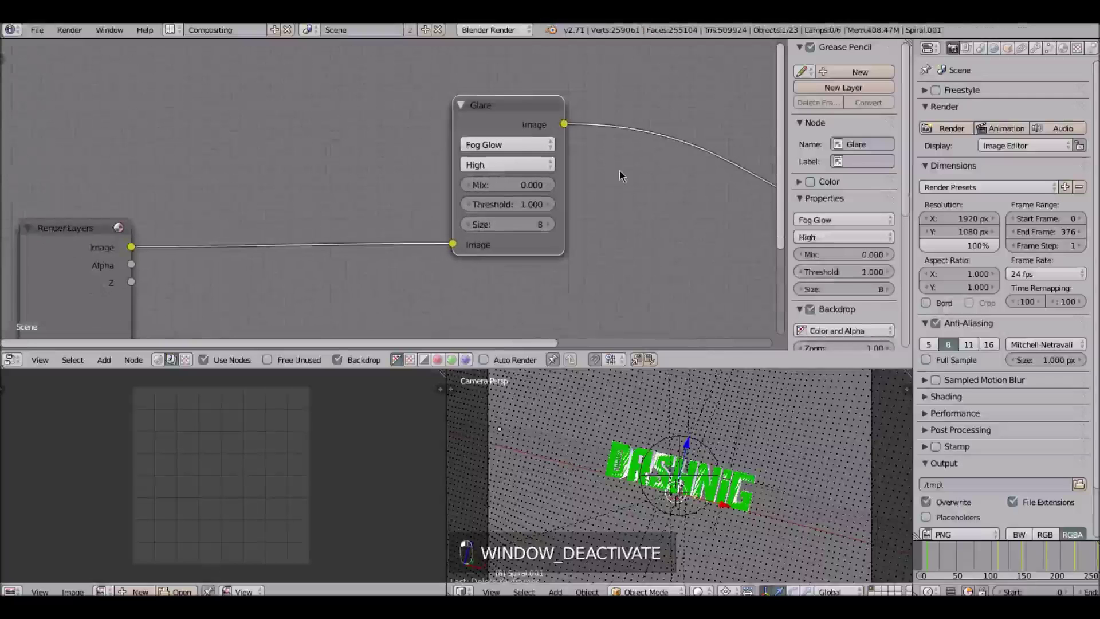
Lower the Glare node's Threshold to 0.300.
scroll(728, 118, "right", 2, "ctrl")
scroll(524, 113, "right", 1, "ctrl")
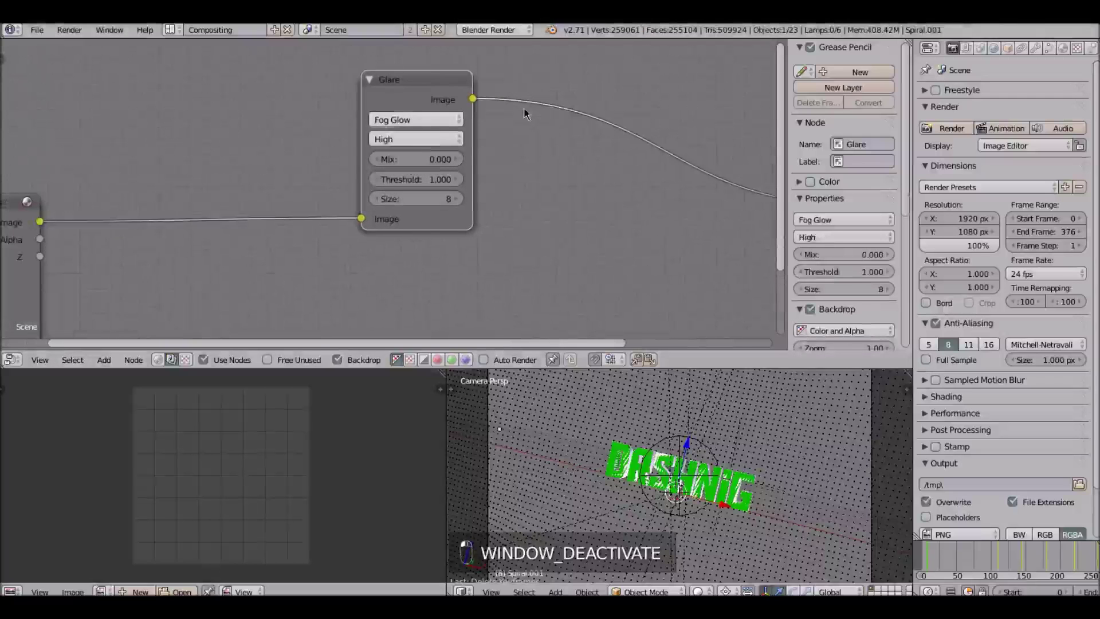
left_click(374, 179)
left_click(374, 180)
left_click(373, 179)
left_click(373, 179)
left_click(373, 180)
left_click(373, 179)
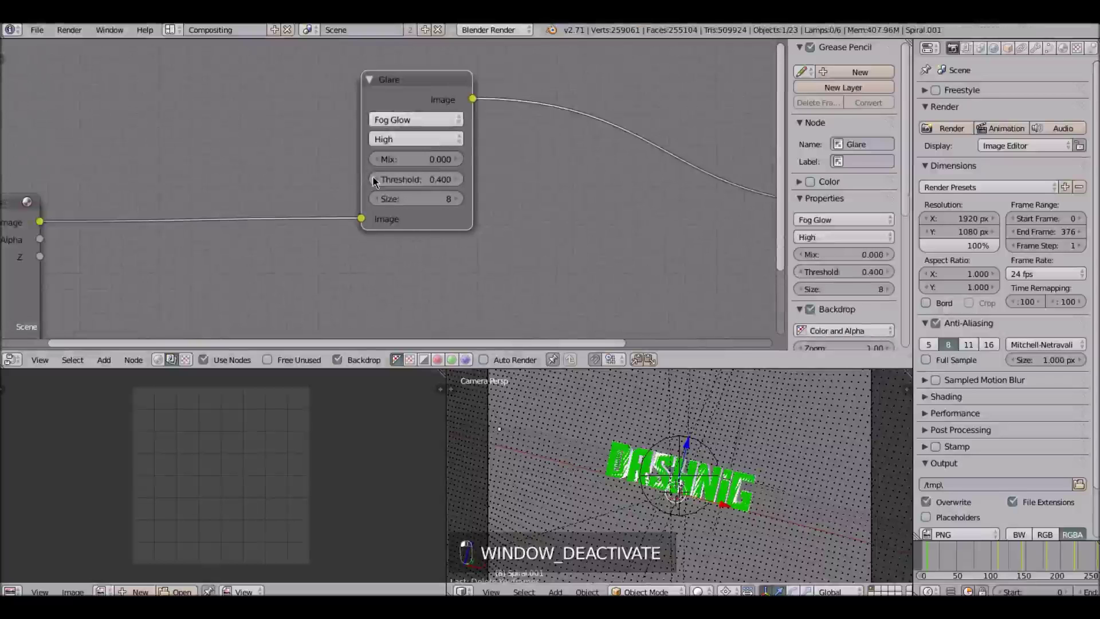
left_click(374, 180)
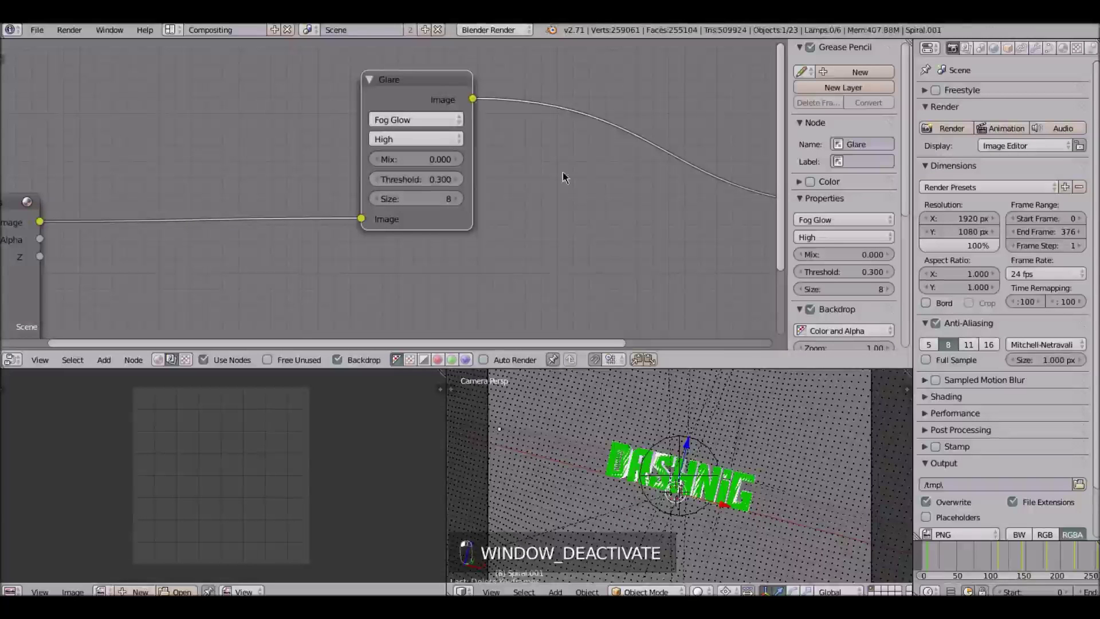
Move the Glare node close beside the Render Layers node.
scroll(489, 192, "down", 2)
middle_click_drag(465, 200, 635, 191)
key("g")
left_click(301, 247)
middle_click_drag(300, 247, 269, 164)
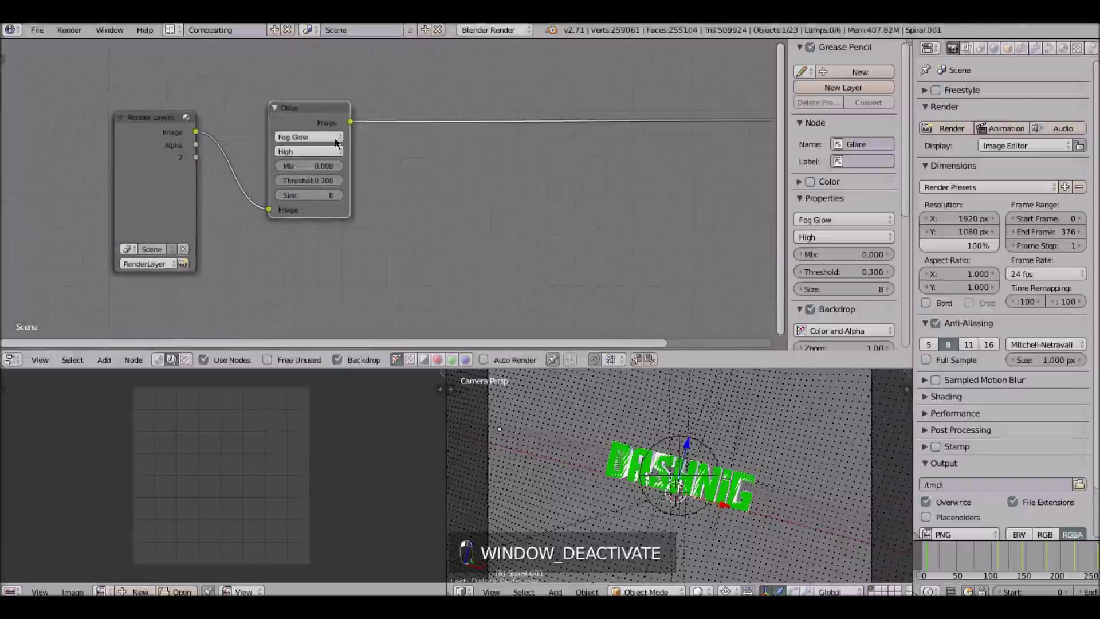
Add a Lens Distortion node on the link between the Glare and Composite nodes.
middle_click_drag(511, 151, 455, 170)
key("space")
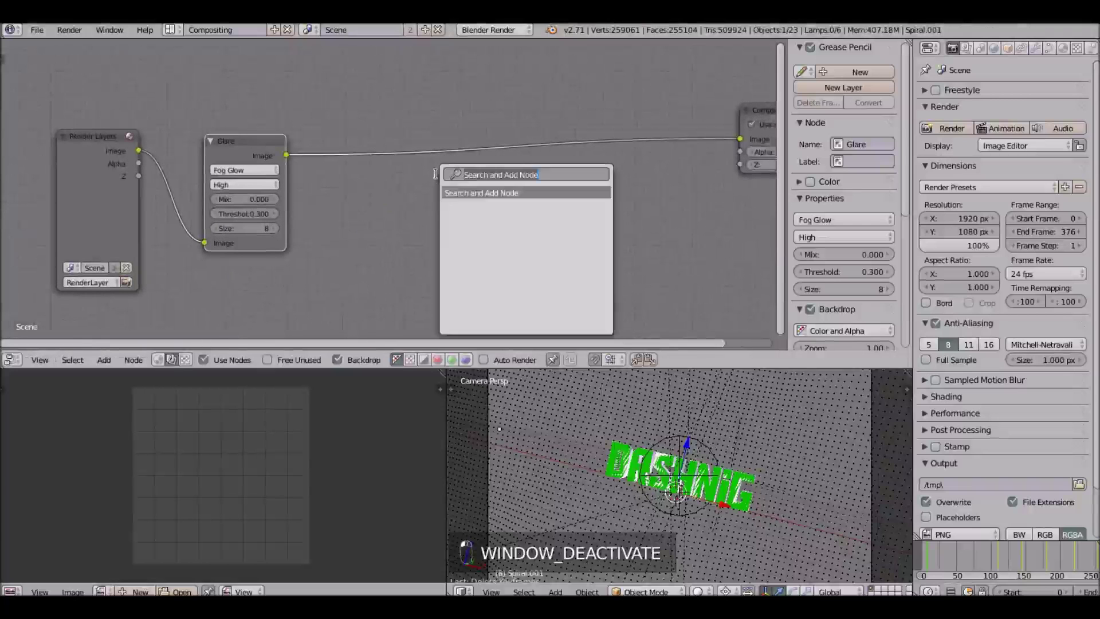
type("add")
key("BackSpace")
key("BackSpace")
key("BackSpace")
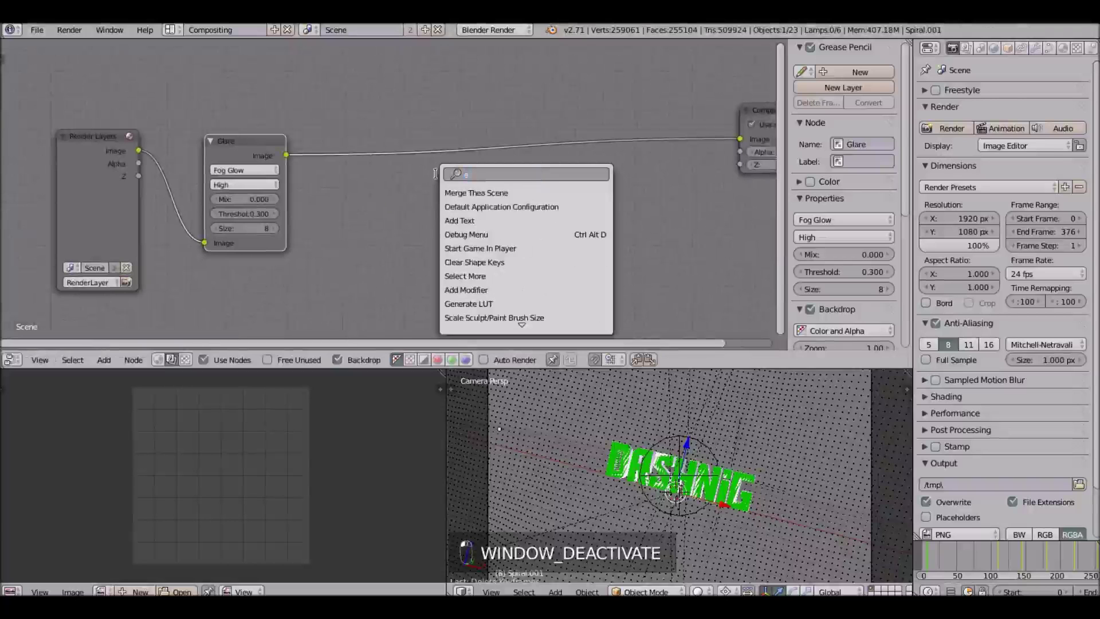
type("search and")
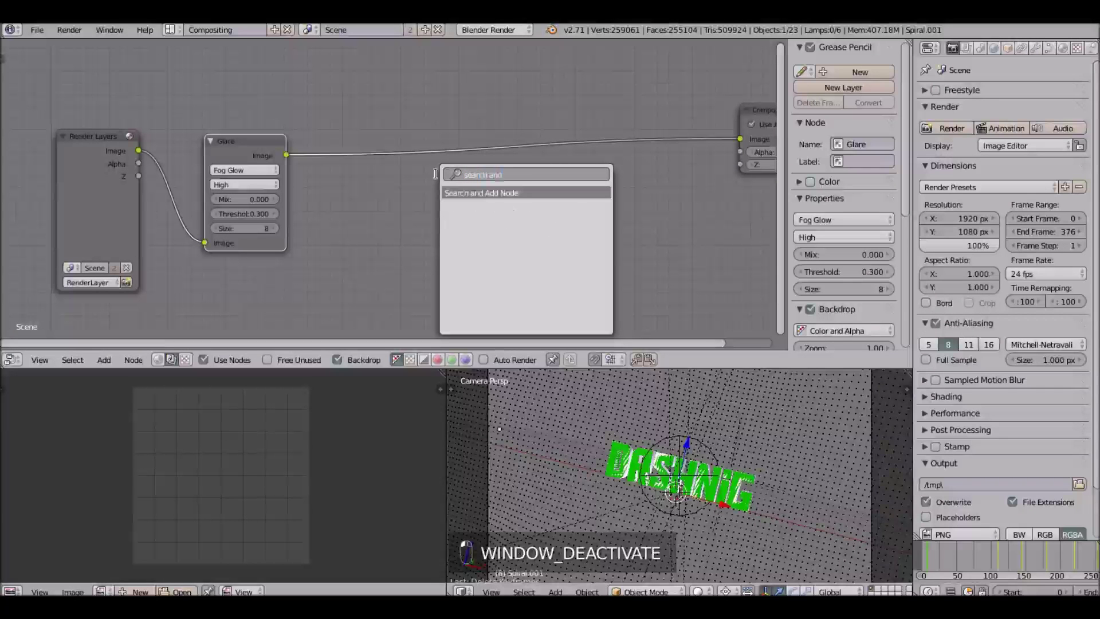
key("Return")
type("lens")
key("Return")
left_click_drag(485, 185, 411, 128)
Move the Composite node closer to and slightly above the Lens Distortion node.
scroll(385, 143, "down", 1)
middle_click_drag(385, 143, 242, 190)
left_click_drag(598, 162, 495, 110)
middle_click_drag(457, 246, 527, 228)
Add a Viewer node below the Composite node and connect the Lens Distortion image output to it.
key("space")
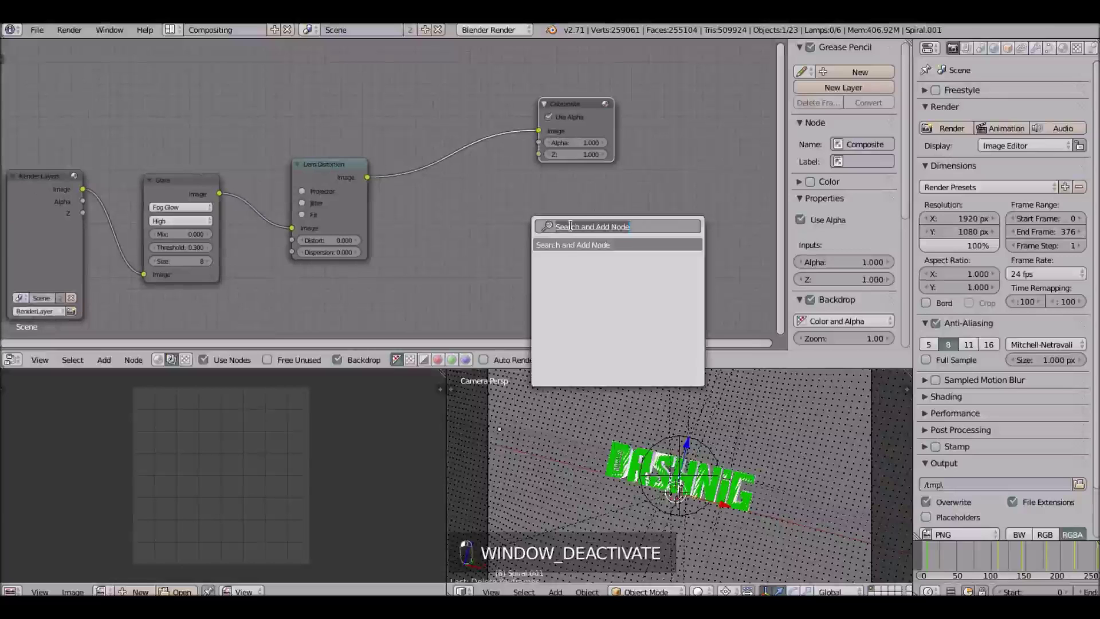
key("Return")
type("view")
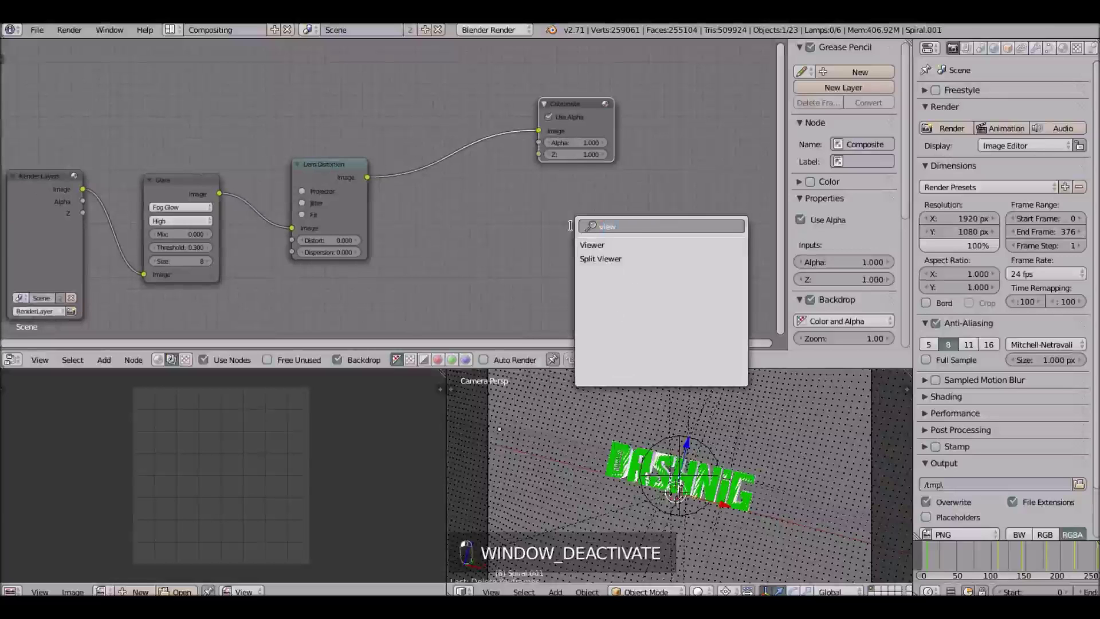
left_click(599, 245)
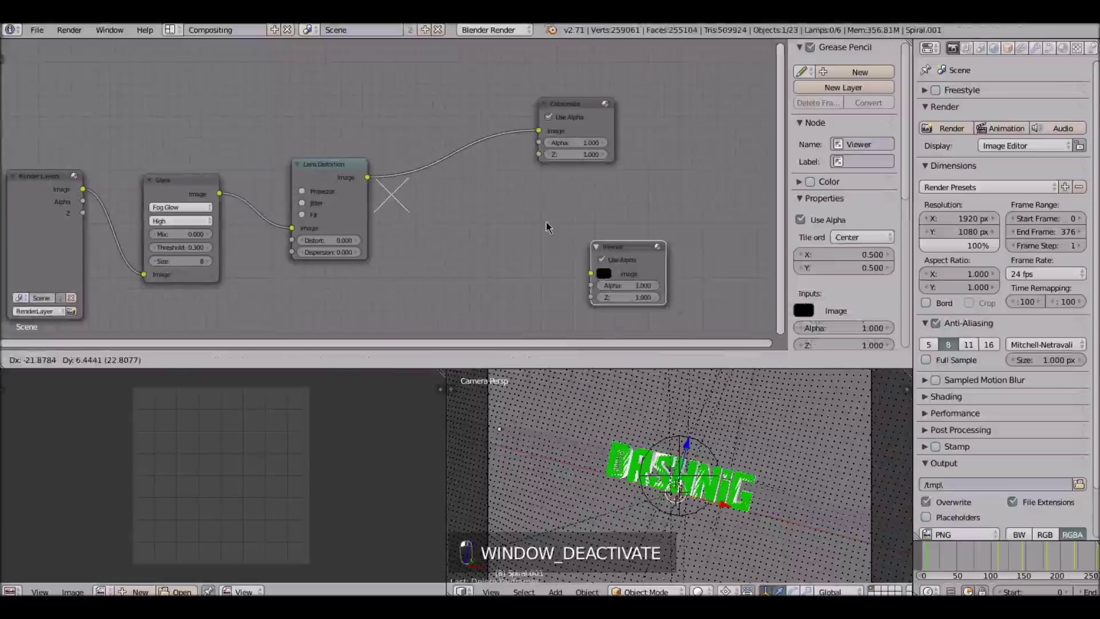
left_click(613, 235)
left_click_drag(367, 177, 555, 248)
scroll(475, 181, "down", 1)
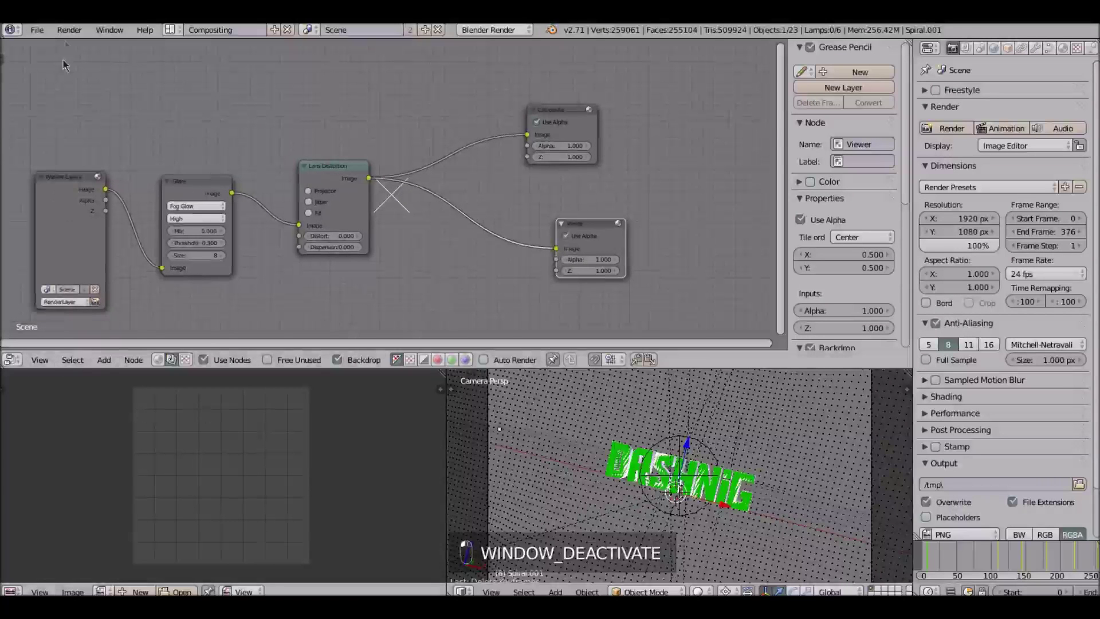
Render the current frame as an image and inspect the glow on the lettering.
left_click(70, 30)
left_click(77, 47)
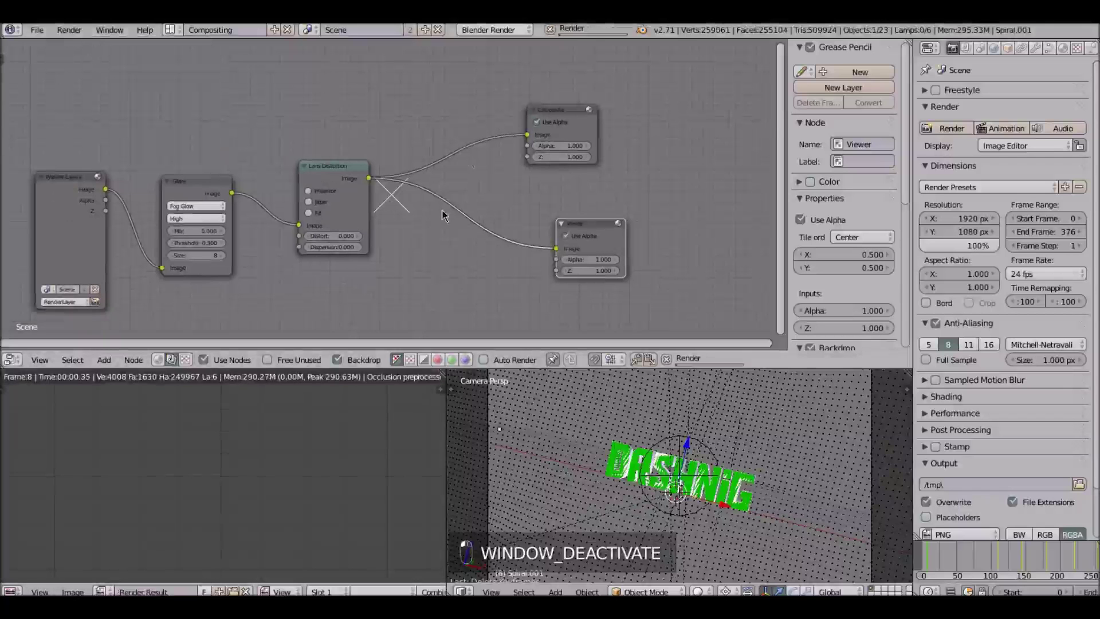
key("Home")
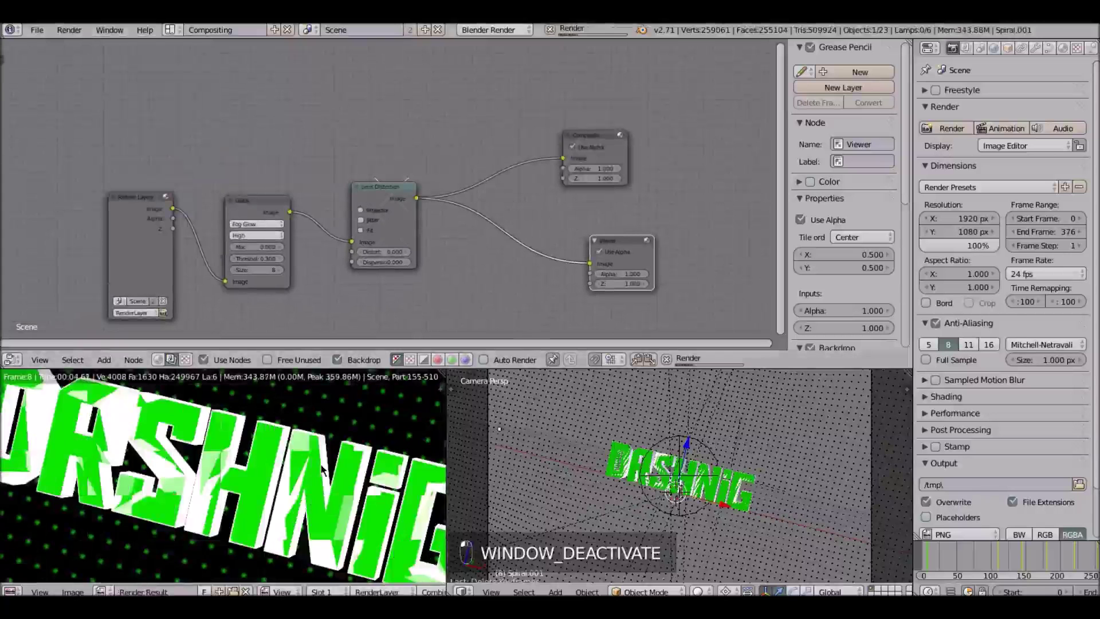
scroll(303, 464, "up", 4)
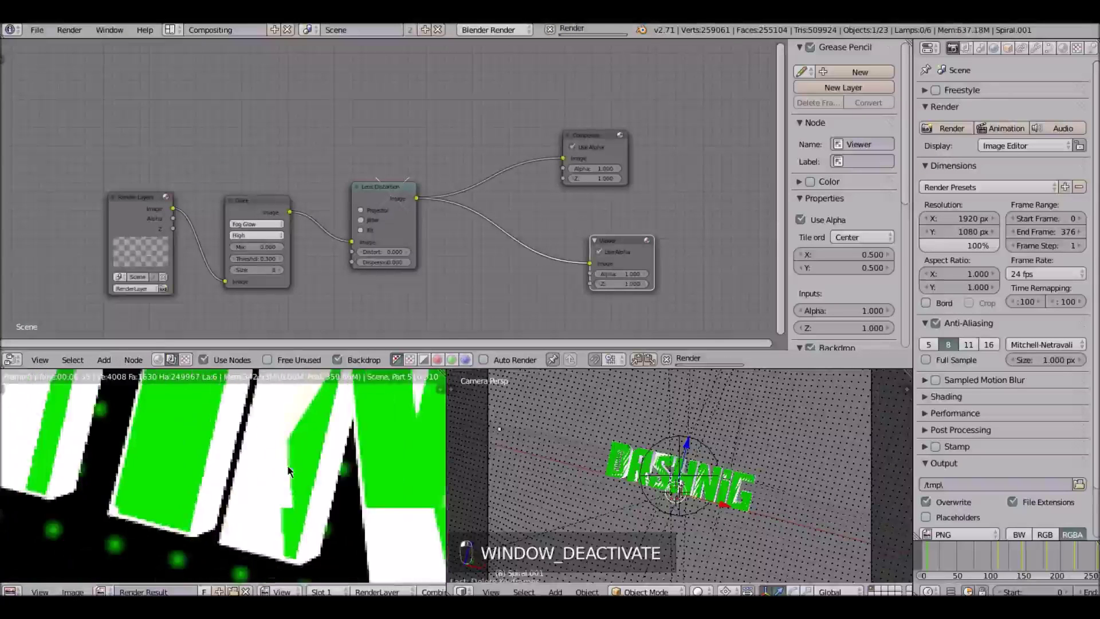
scroll(213, 492, "down", 6)
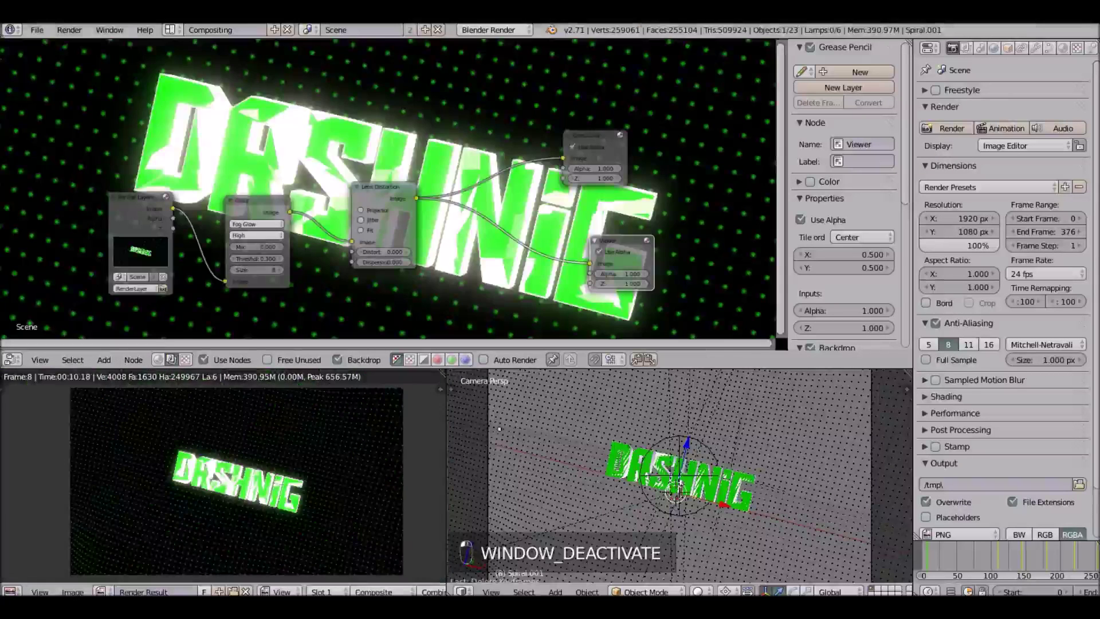
Try a Distort value of 1.000 and a changed Dispersion on the Lens Distortion node.
mouse_move(663, 168)
middle_mouse_down()
mouse_move(565, 194)
mouse_move(677, 177)
middle_mouse_up()
scroll(295, 233, "up", 3)
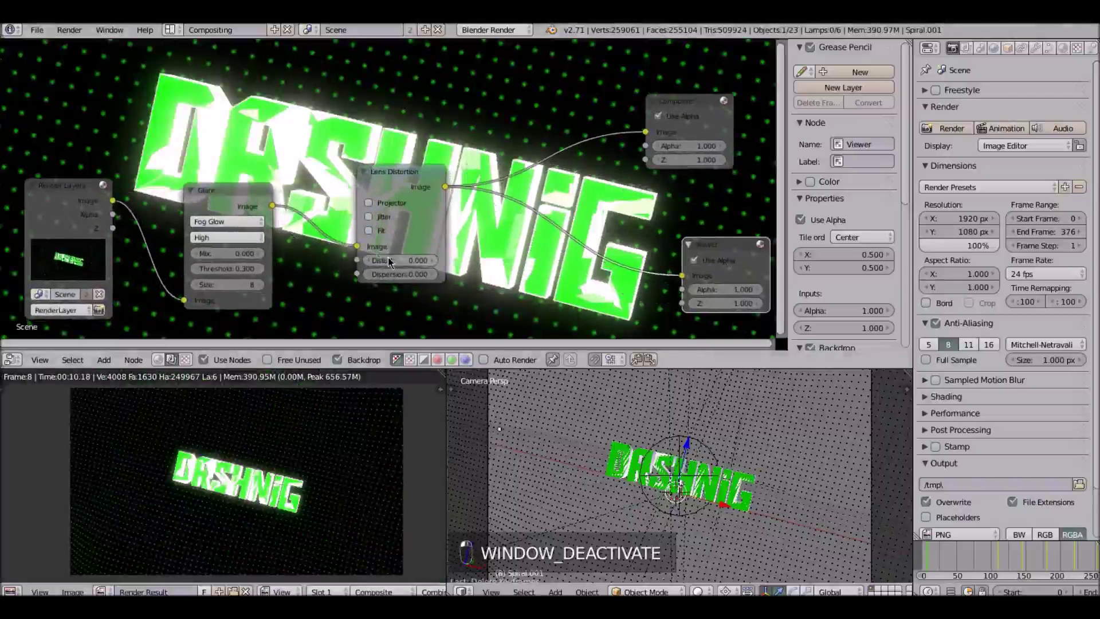
left_click_drag(390, 260, 413, 260)
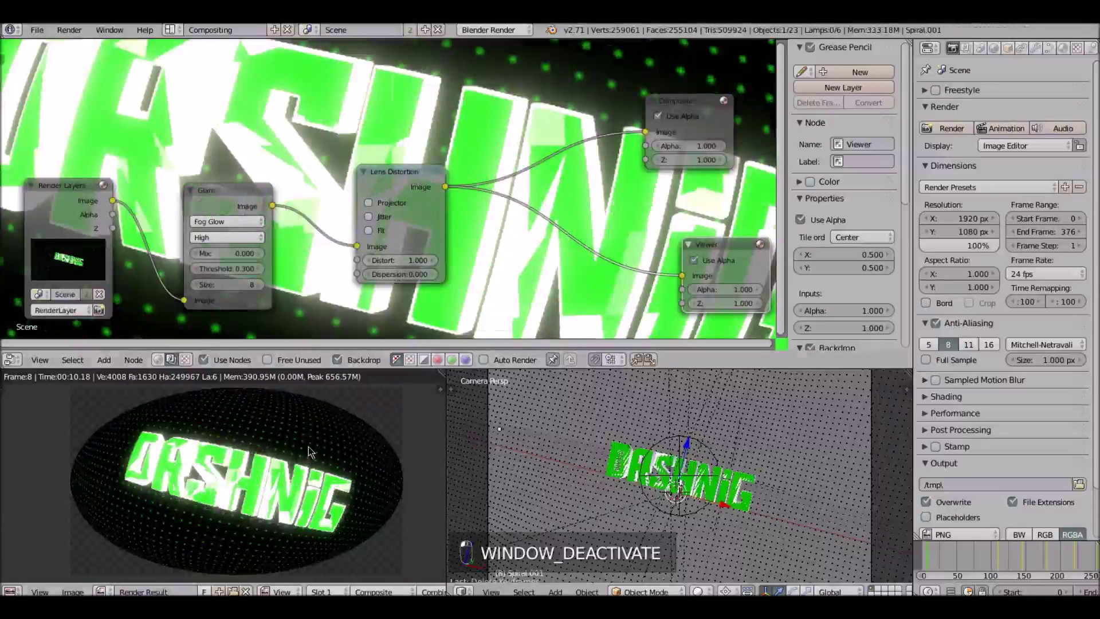
mouse_move(395, 273)
left_mouse_down()
mouse_move(378, 263)
mouse_move(401, 262)
left_mouse_up()
scroll(596, 183, "down", 2)
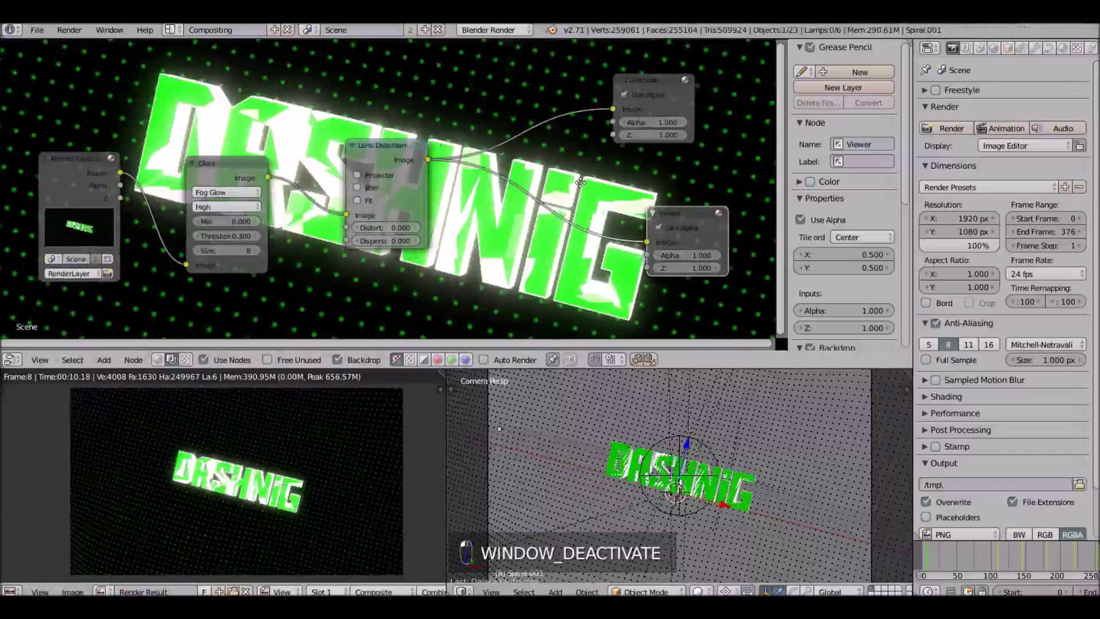
scroll(496, 234, "up", 2)
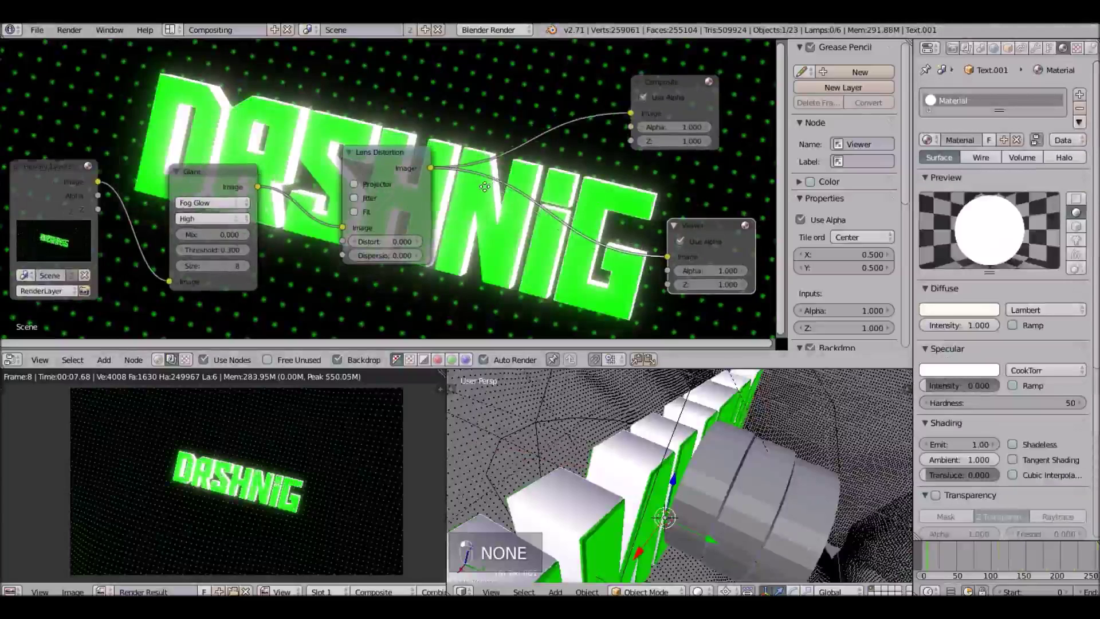
Examine the sides of the extruded text in the 3D view and the glow in the rendered image.
mouse_move(501, 159)
middle_mouse_down()
mouse_move(504, 179)
mouse_move(515, 172)
middle_mouse_up()
right_click(653, 465)
middle_click_drag(666, 432, 728, 430)
right_click(688, 424)
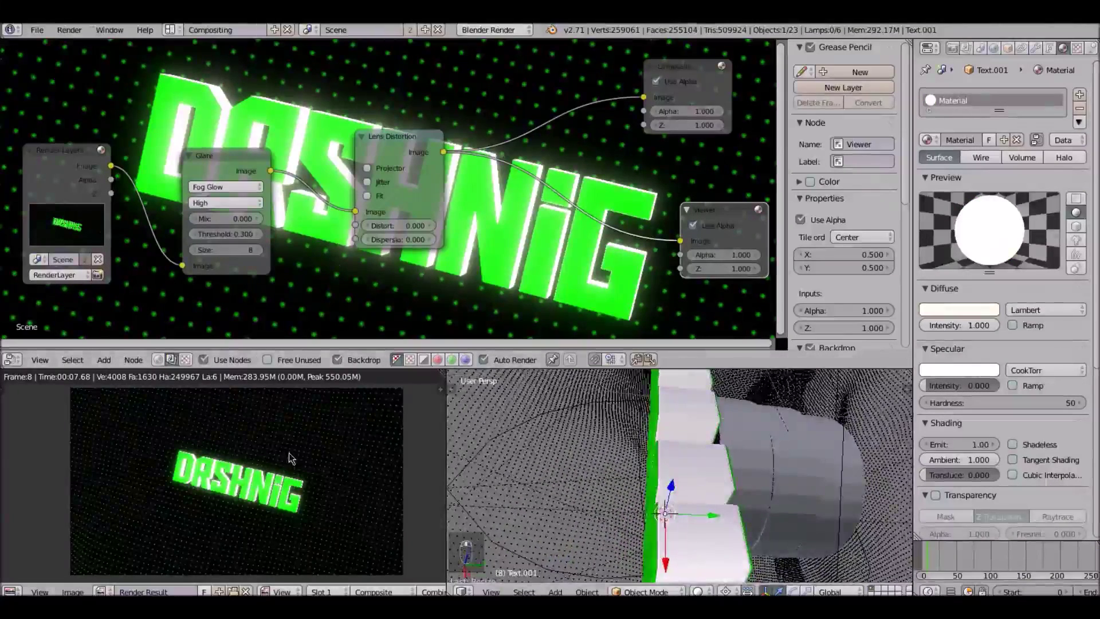
scroll(289, 452, "up", 1)
scroll(288, 452, "up", 1)
scroll(253, 445, "down", 3)
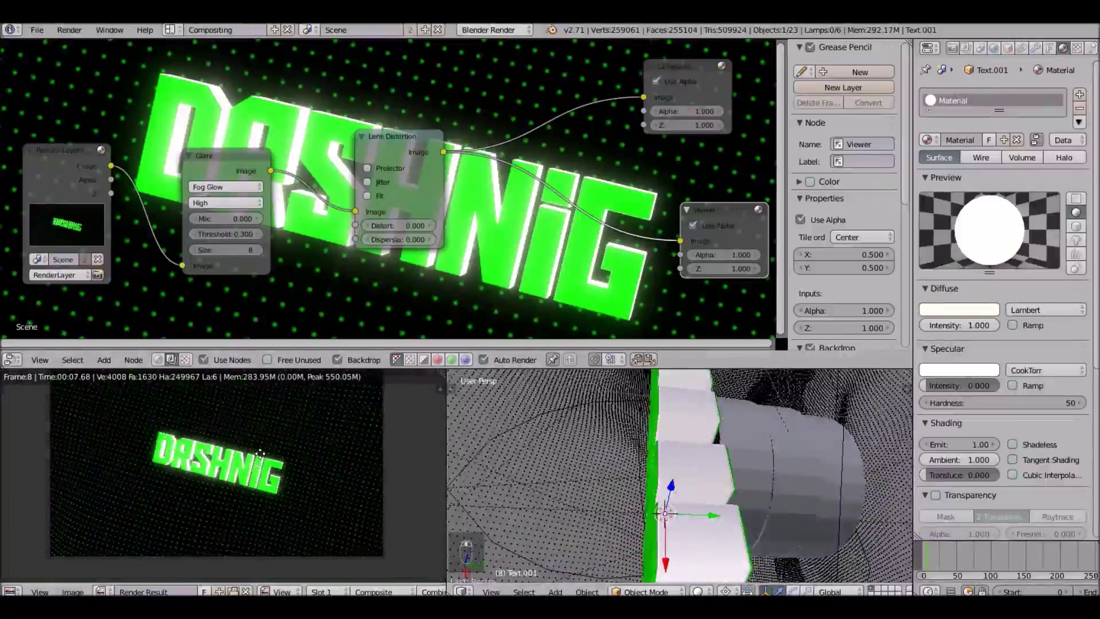
Render frame 117 of the animation as an image and inspect the glow on the cubes and curved strips.
key("alt+a")
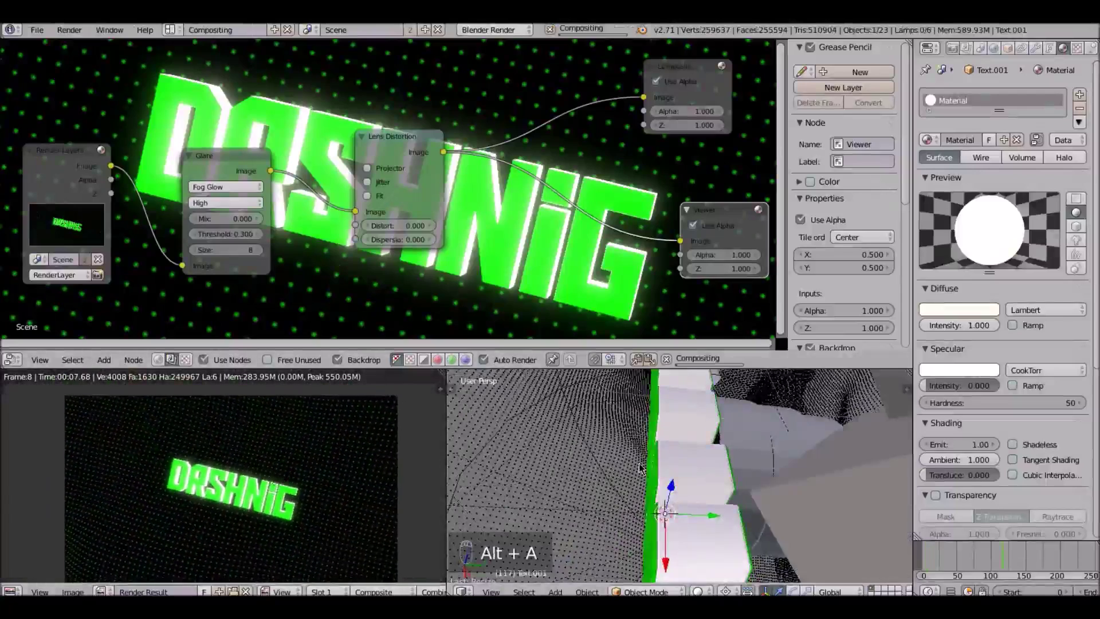
middle_click_drag(672, 458, 737, 392)
left_click(70, 30)
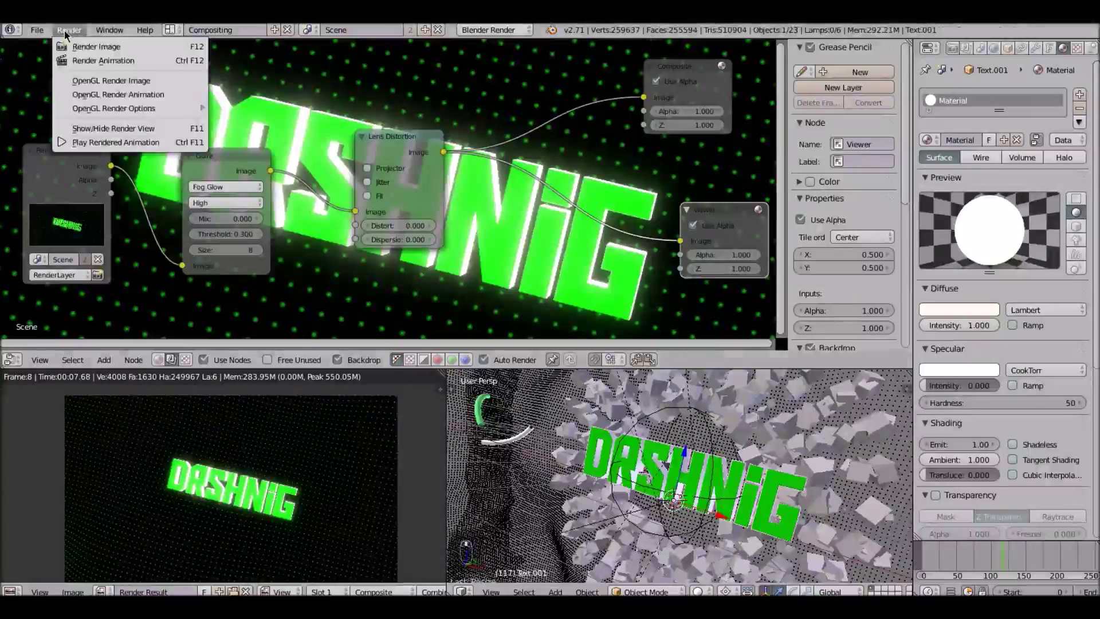
left_click(91, 47)
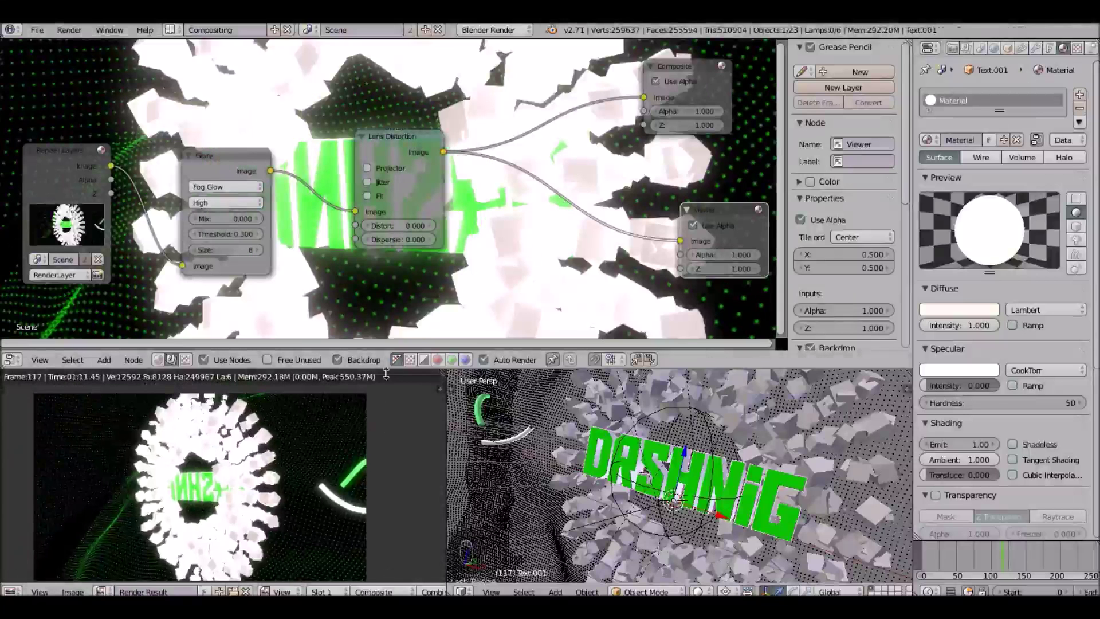
scroll(305, 461, "up", 5)
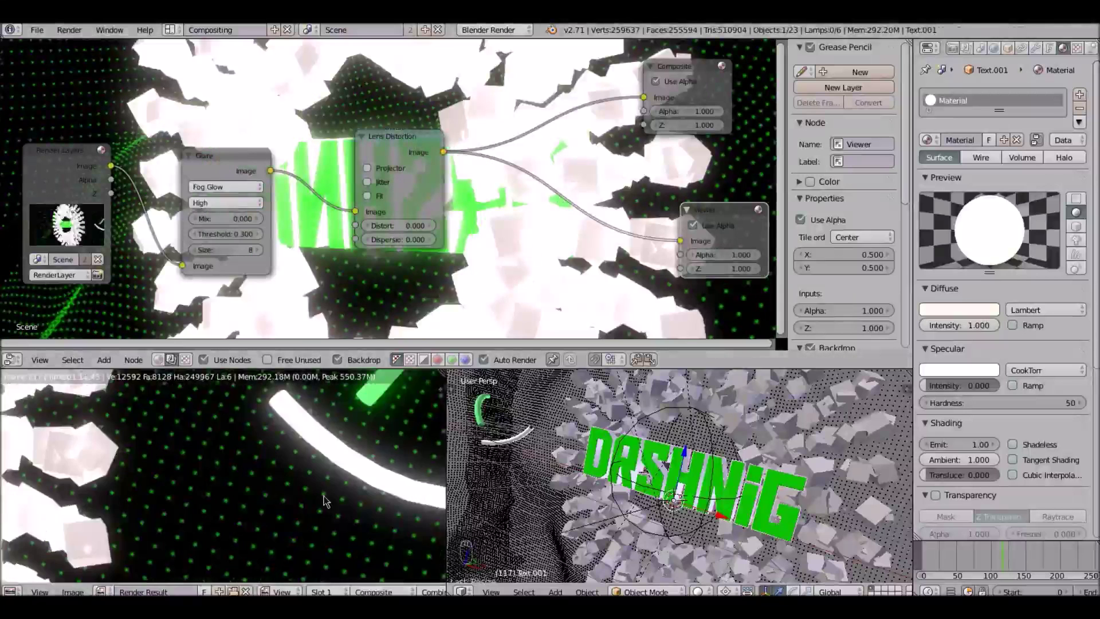
scroll(244, 517, "down", 5)
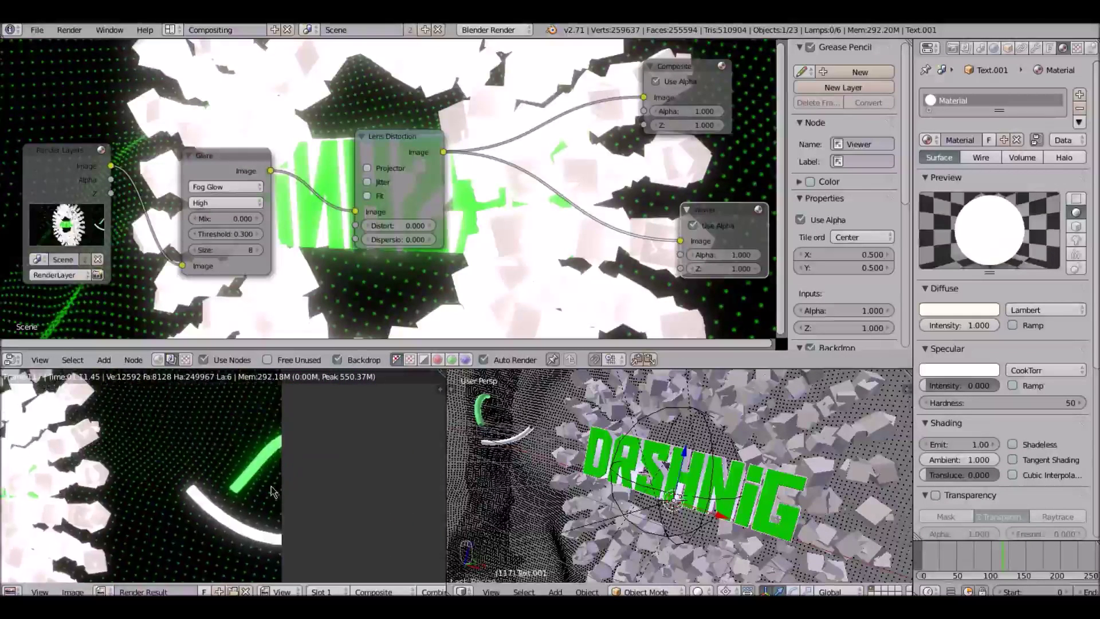
key("Home")
Enable Fit on the Lens Distortion node and test different Distort amounts on the rendered frame.
left_click(367, 196)
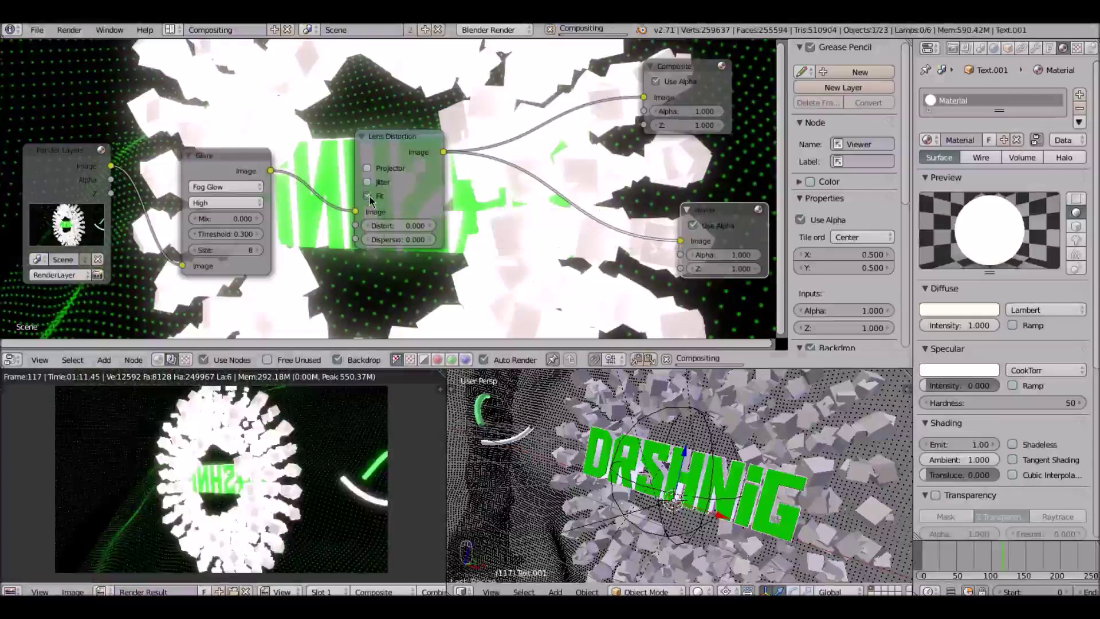
left_click(407, 224)
key("Return")
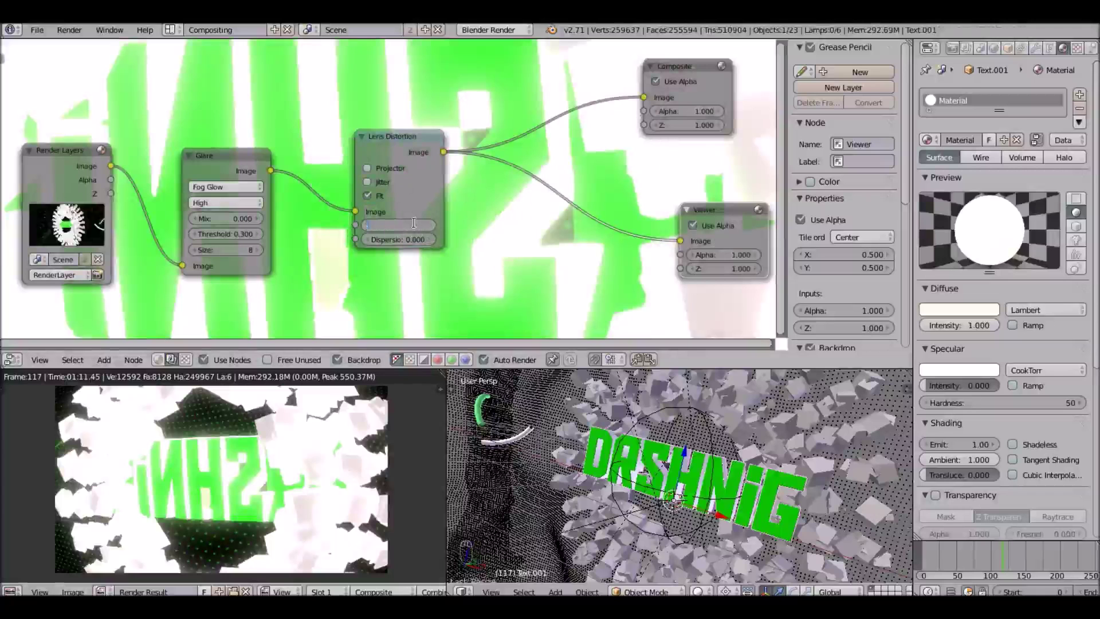
key("Return")
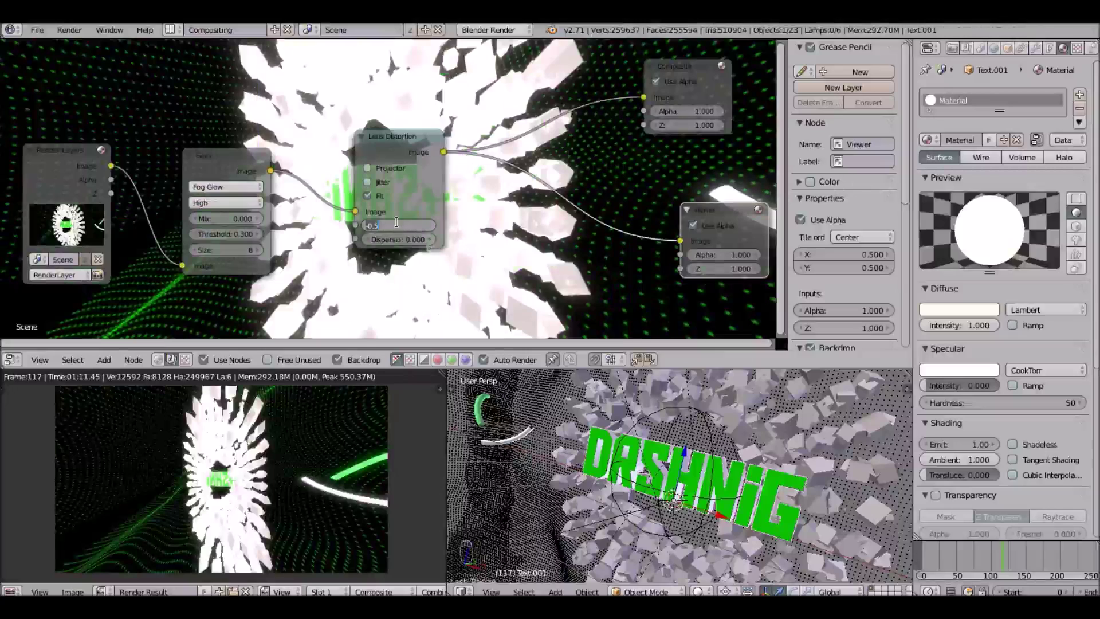
key("Return")
Switch to the Default screen layout, select the green front text and keyframe its diffuse color at frame 220.
left_click(170, 30)
left_click(218, 91)
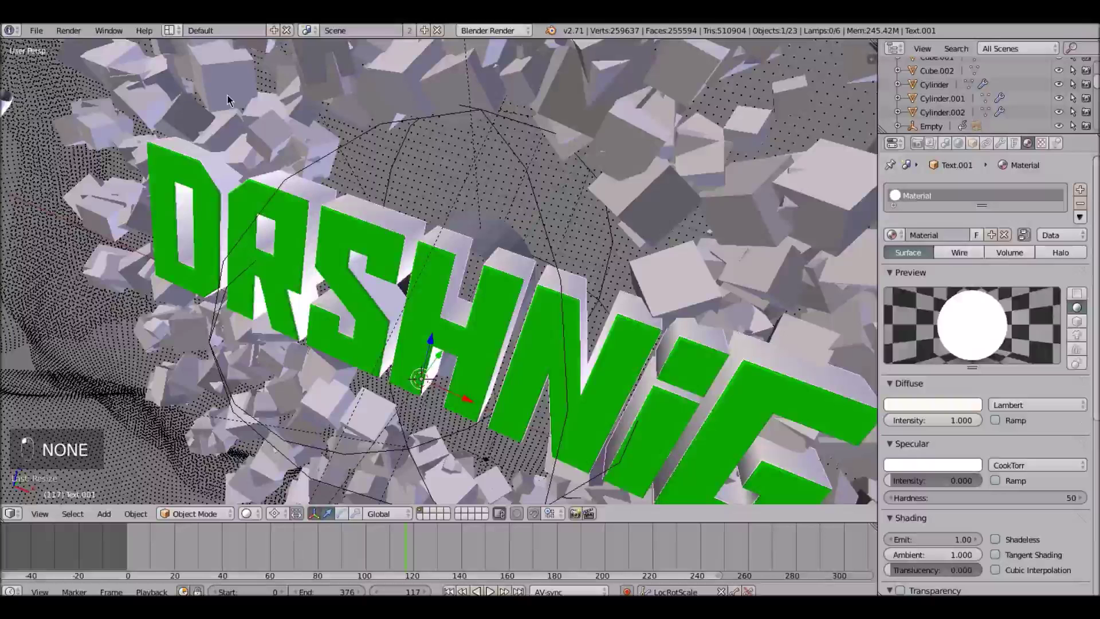
right_click(437, 206)
key("KP_Decimal")
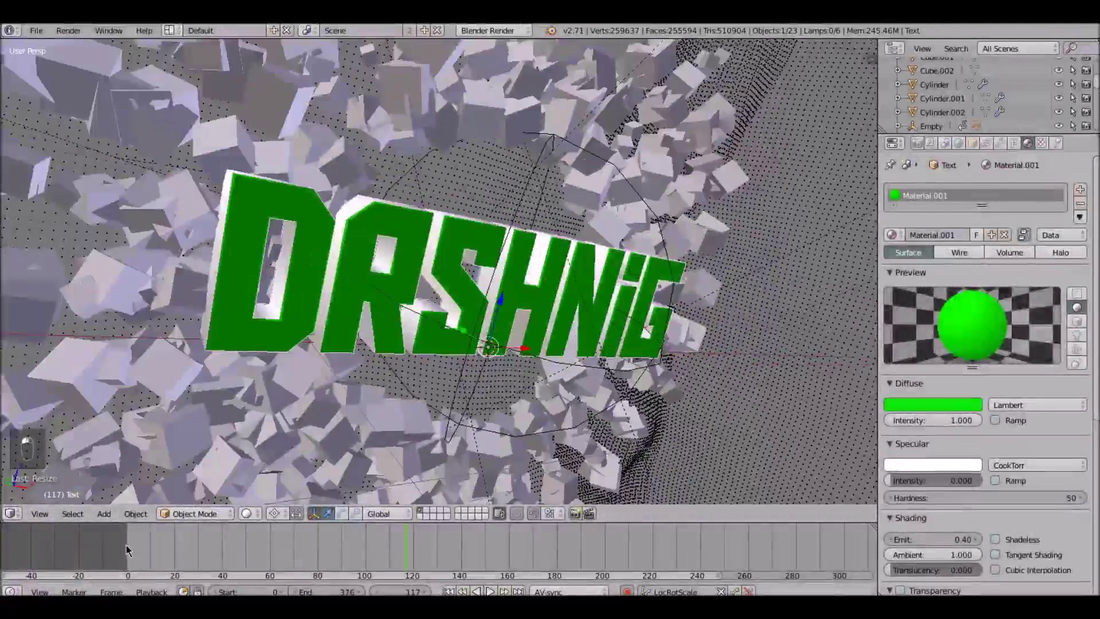
left_click_drag(320, 541, 653, 560)
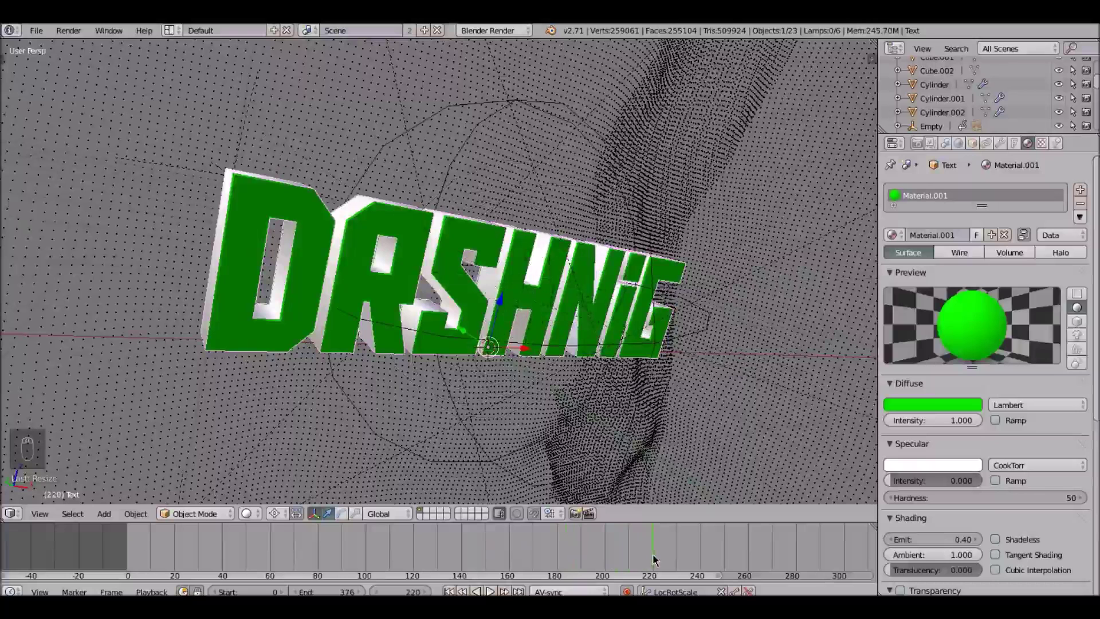
key("alt+a")
key("alt+a")
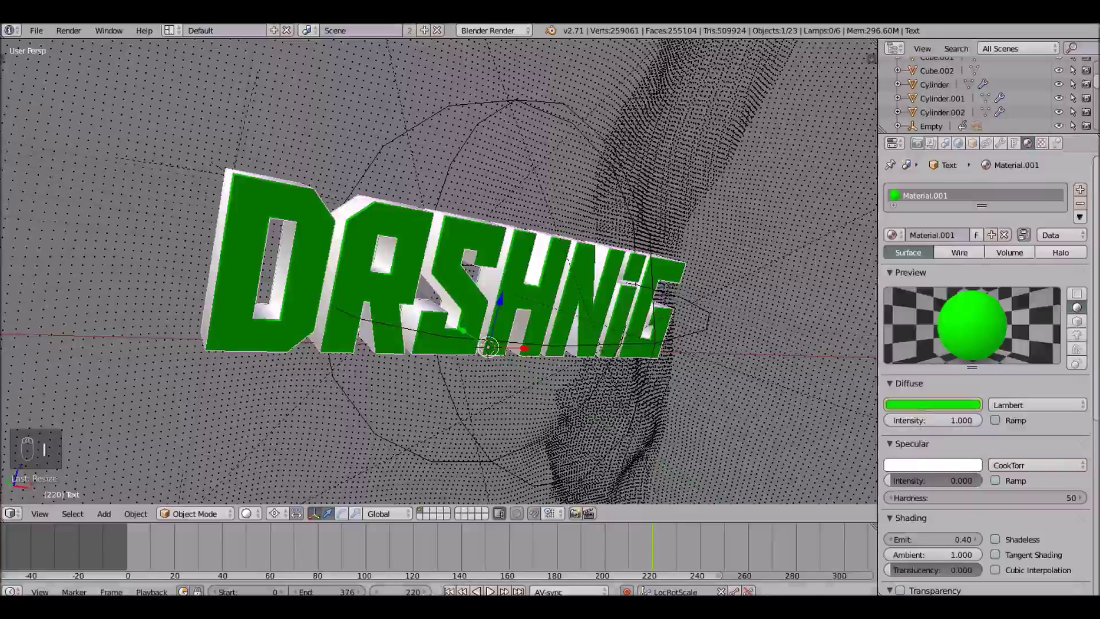
Set the front text's diffuse color to yellow at frame 221 and keyframe it.
key("Right")
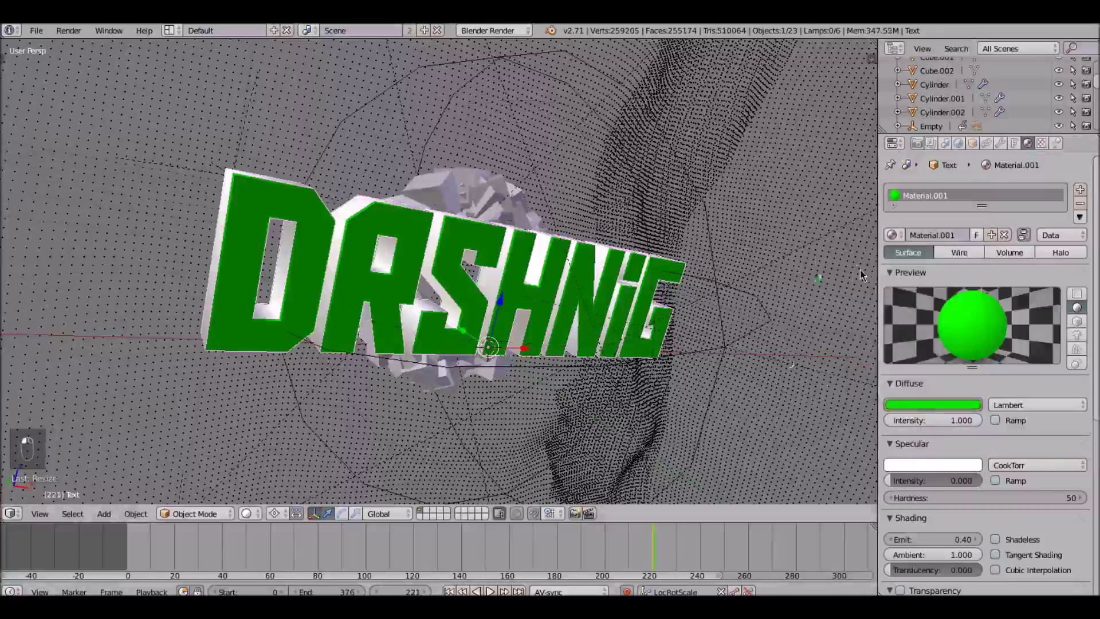
left_click(932, 404)
left_click(868, 301)
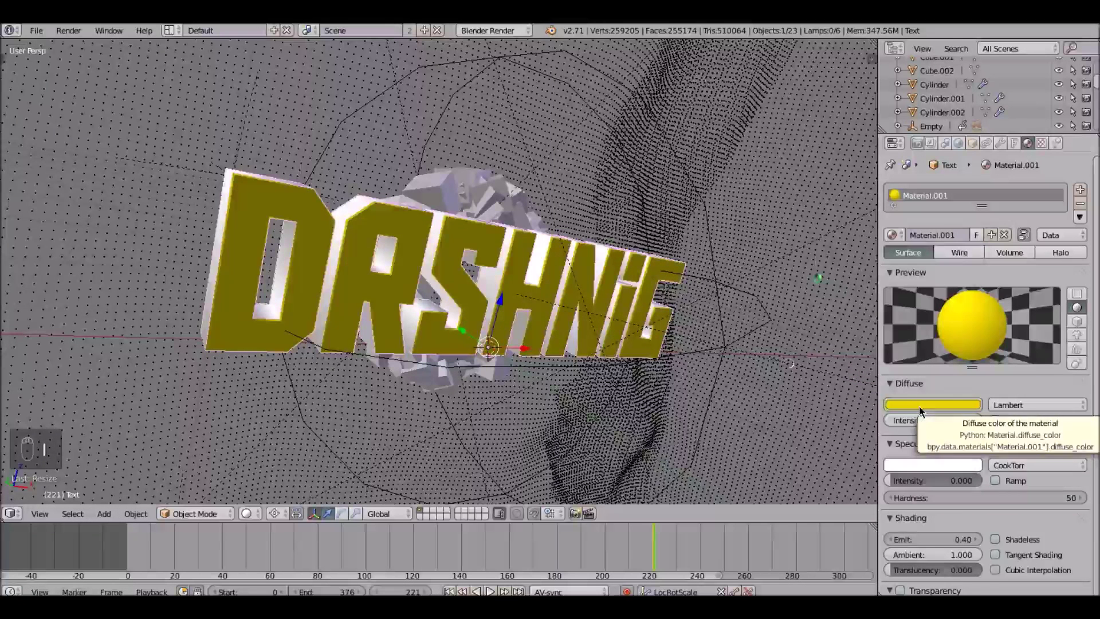
Keyframe the dotted plane's halo color as green at frame 220 and as yellow at frame 221.
right_click(774, 205)
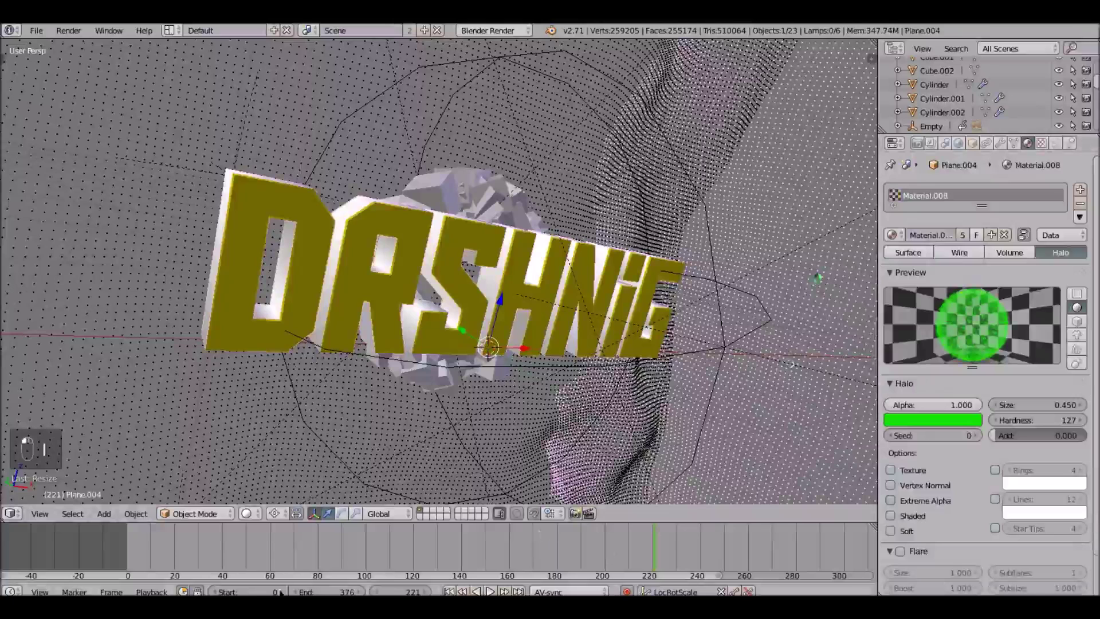
left_click(373, 592)
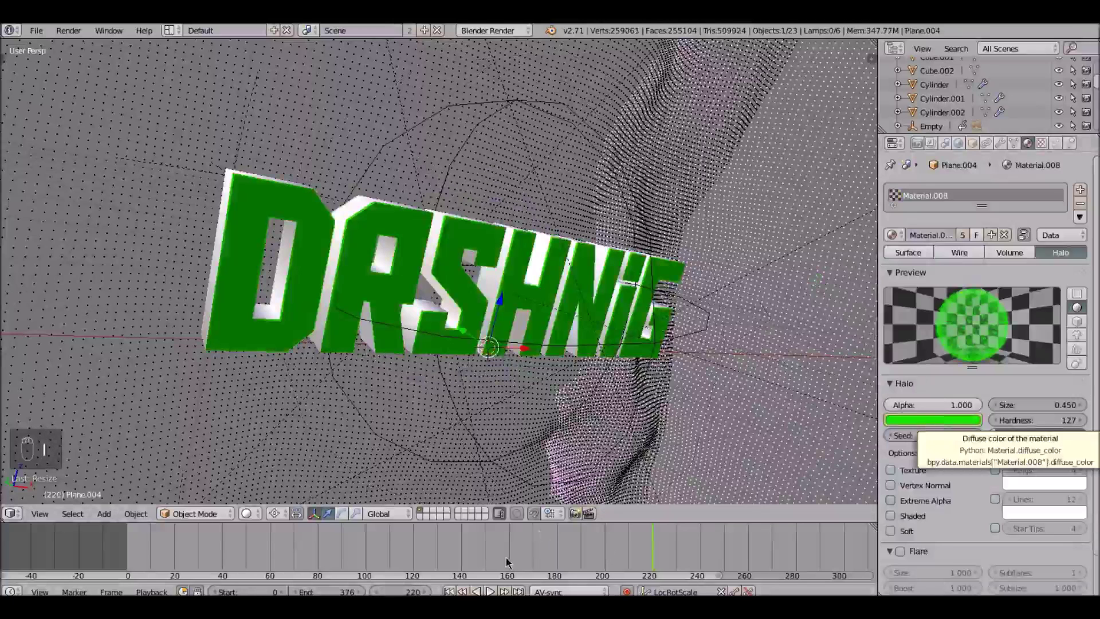
key("Right")
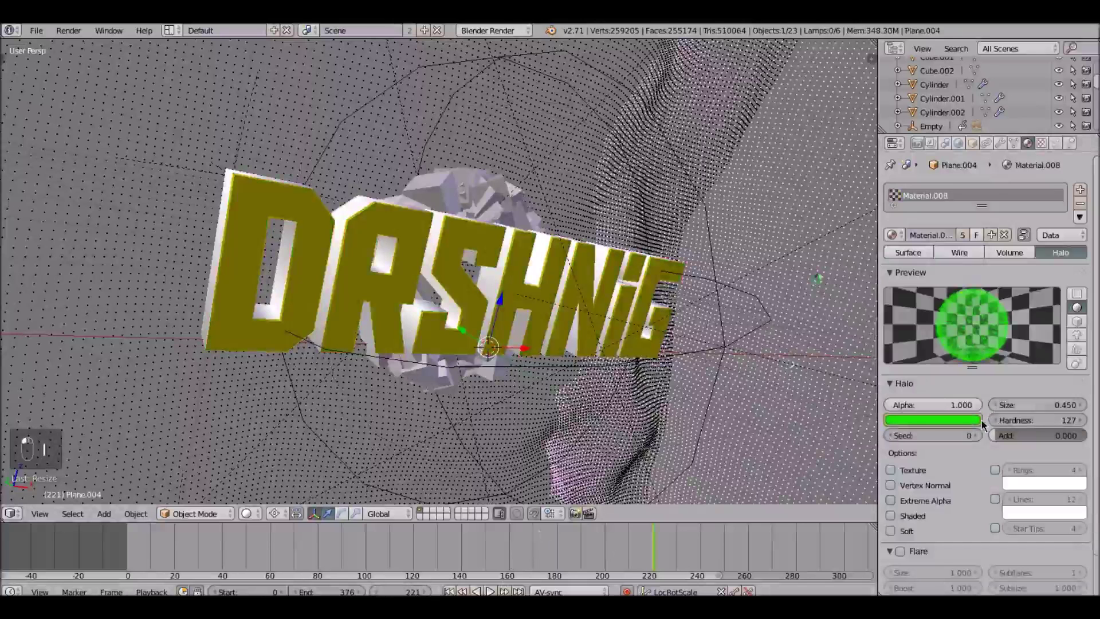
left_click(961, 421)
left_click(858, 312)
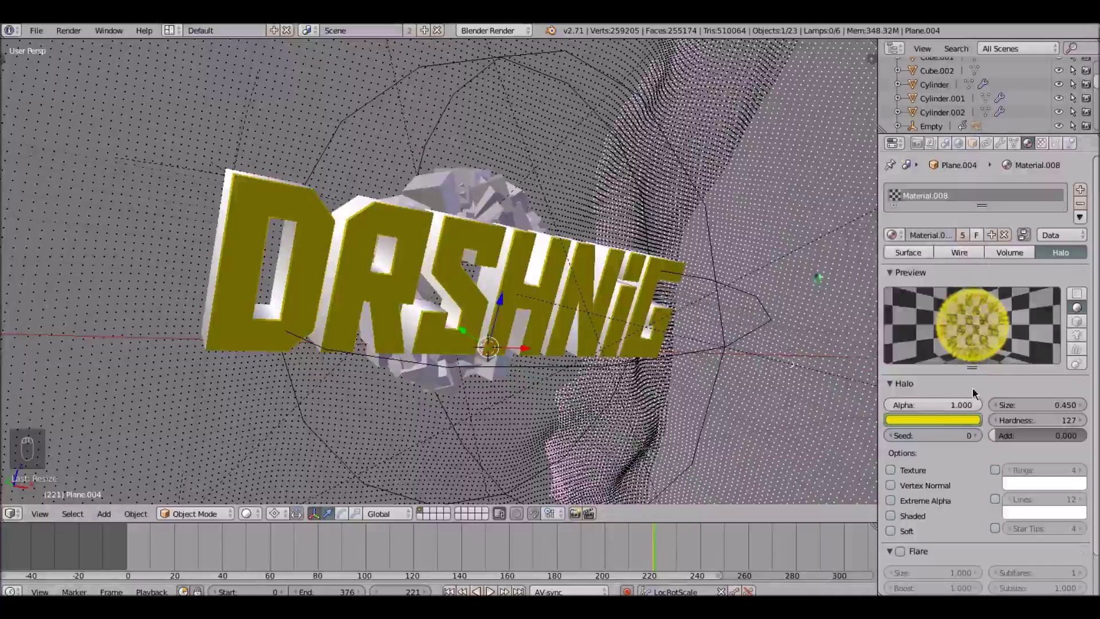
Play the later part of the animation, and keyframe the dotted plane's halo color as yellow at frame 333 and cyan at frame 334.
scroll(666, 538, "down", 4, "ctrl")
left_click(666, 539)
left_click_drag(666, 539, 730, 548)
key("alt+a")
key("alt+a")
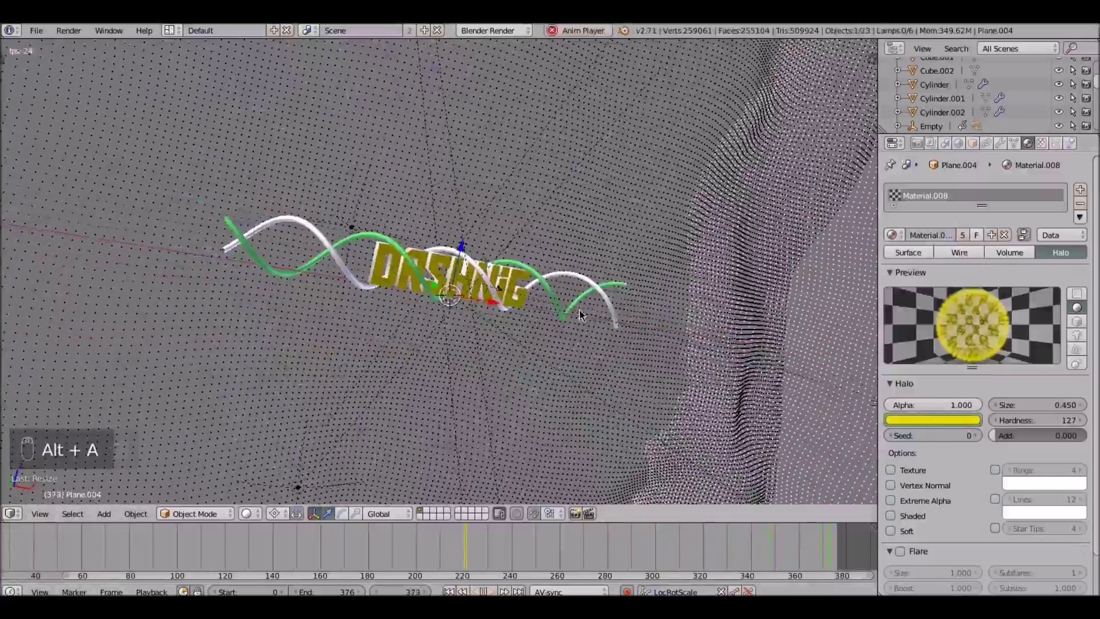
left_click(694, 549)
left_click_drag(735, 554, 734, 554)
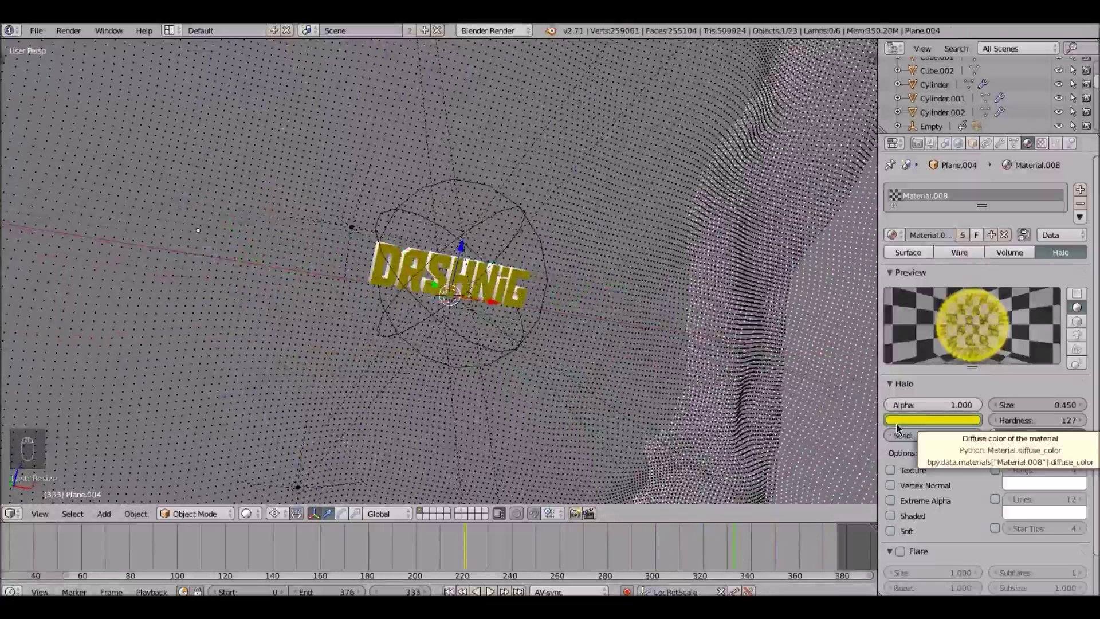
left_click(969, 422)
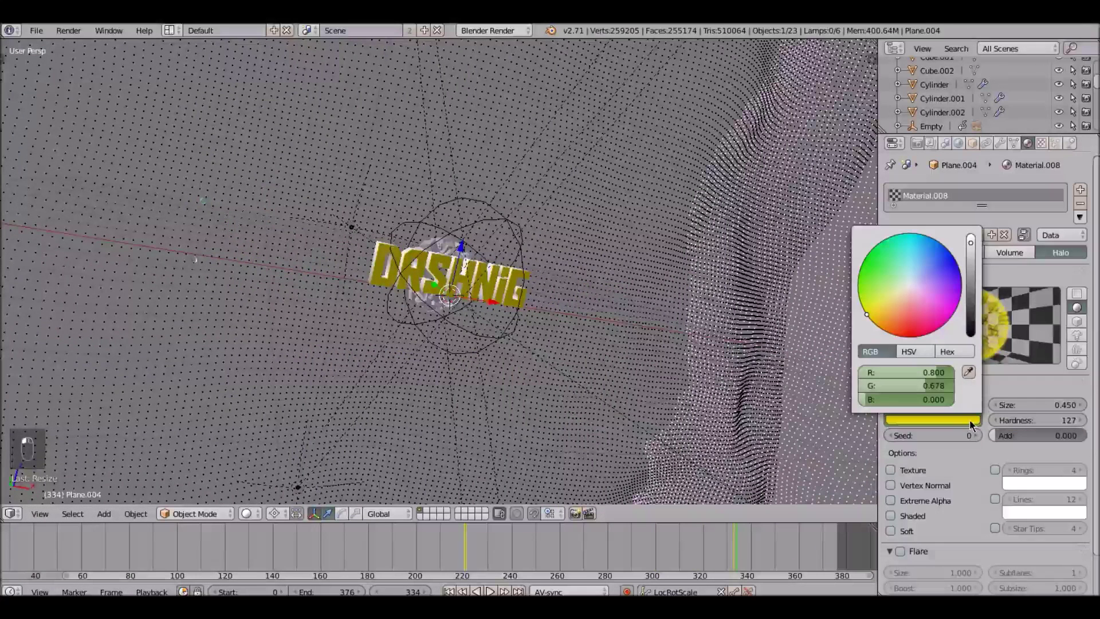
left_click_drag(917, 265, 905, 235)
key("i")
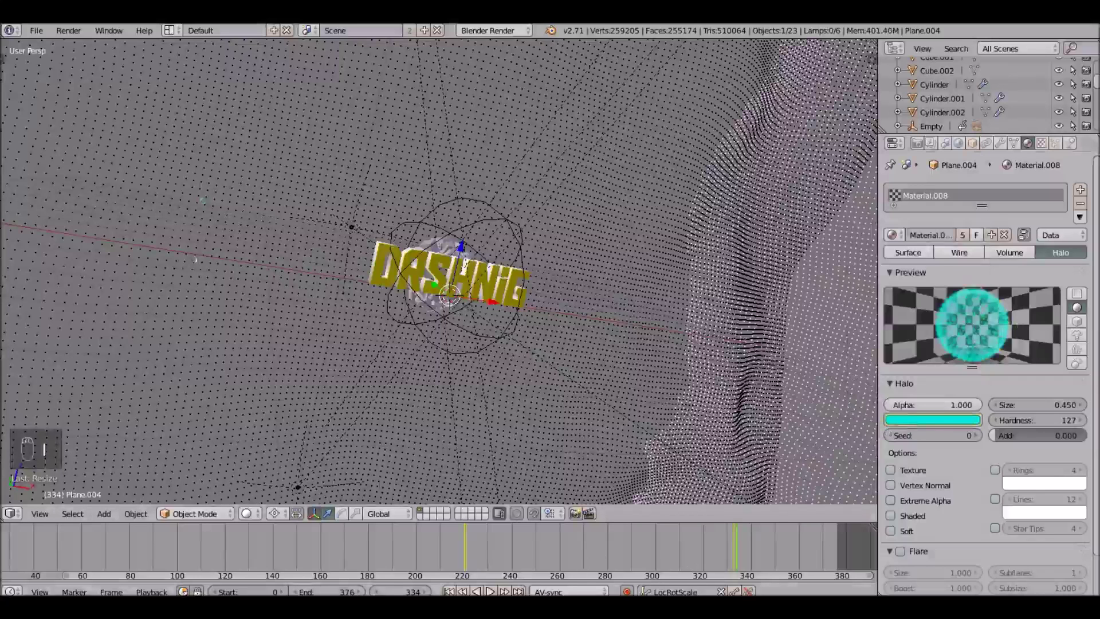
Keyframe the front text's diffuse color as yellow at frame 333 and as cyan at frame 334.
key("Left")
right_click(516, 280)
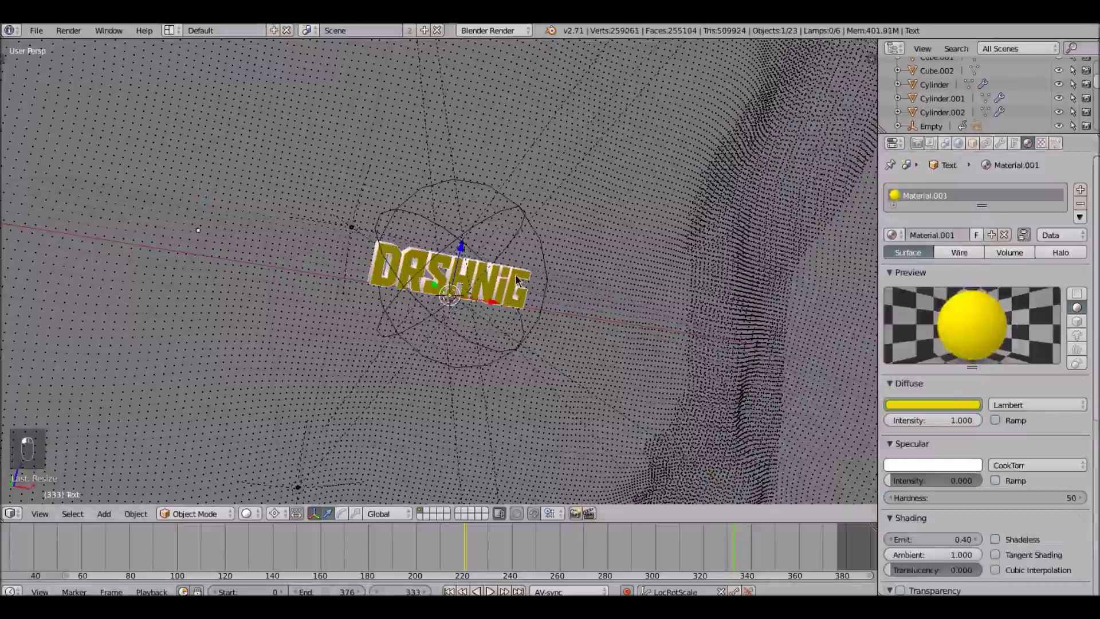
key("i")
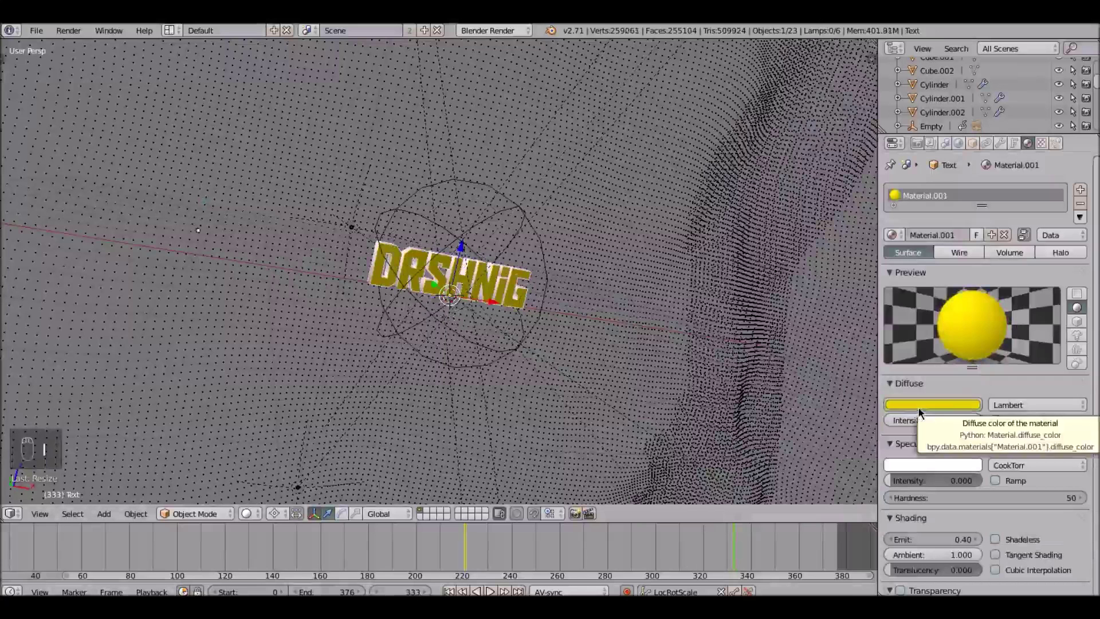
key("Right")
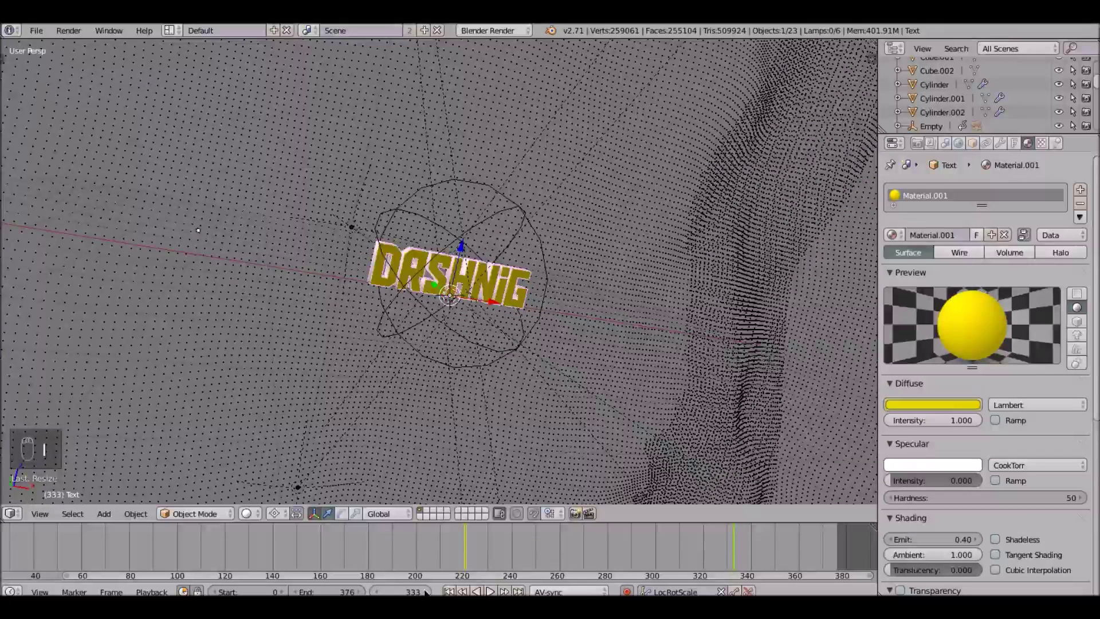
left_click(925, 408)
left_click(907, 254)
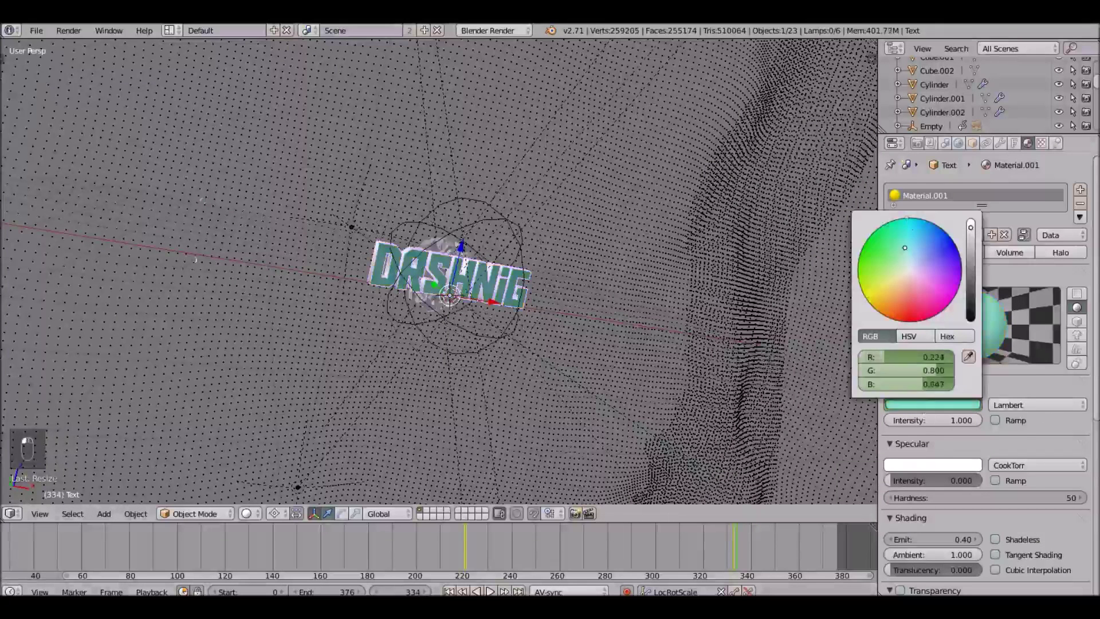
key("i")
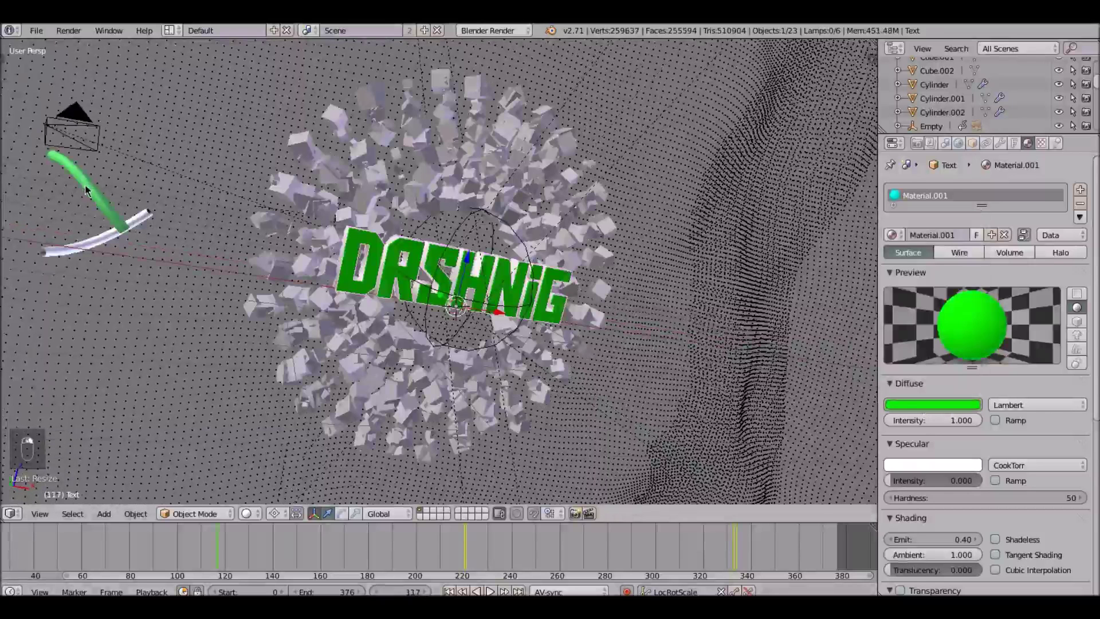
Select the green spiral and keyframe a more saturated green diffuse color on it at frame 219.
left_click_drag(290, 546, 202, 541)
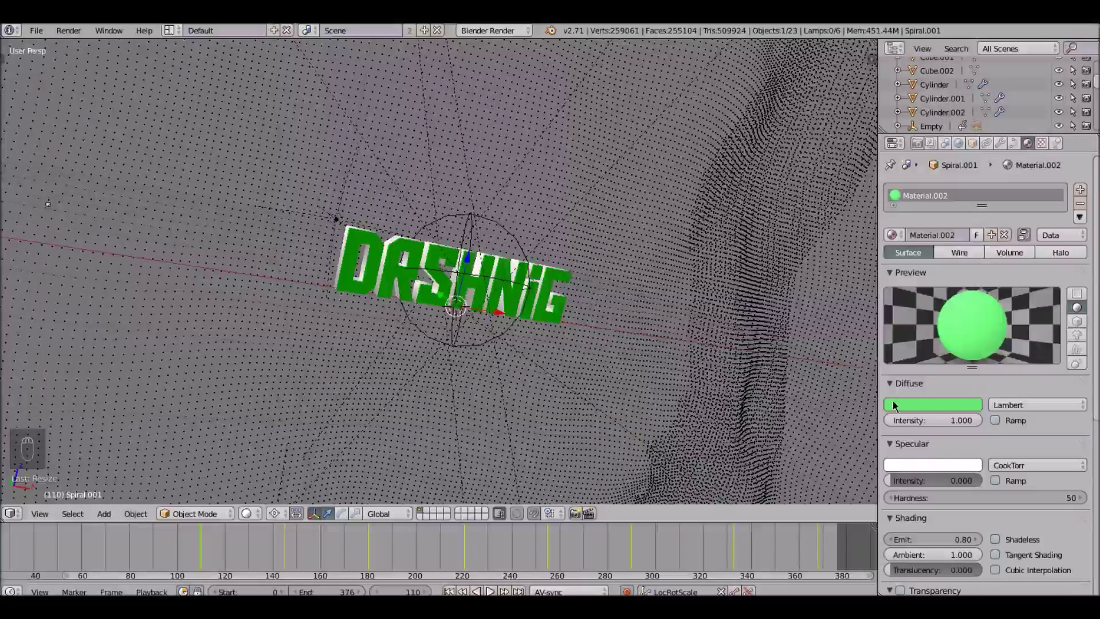
middle_click_drag(202, 541, 295, 543)
left_click(558, 545)
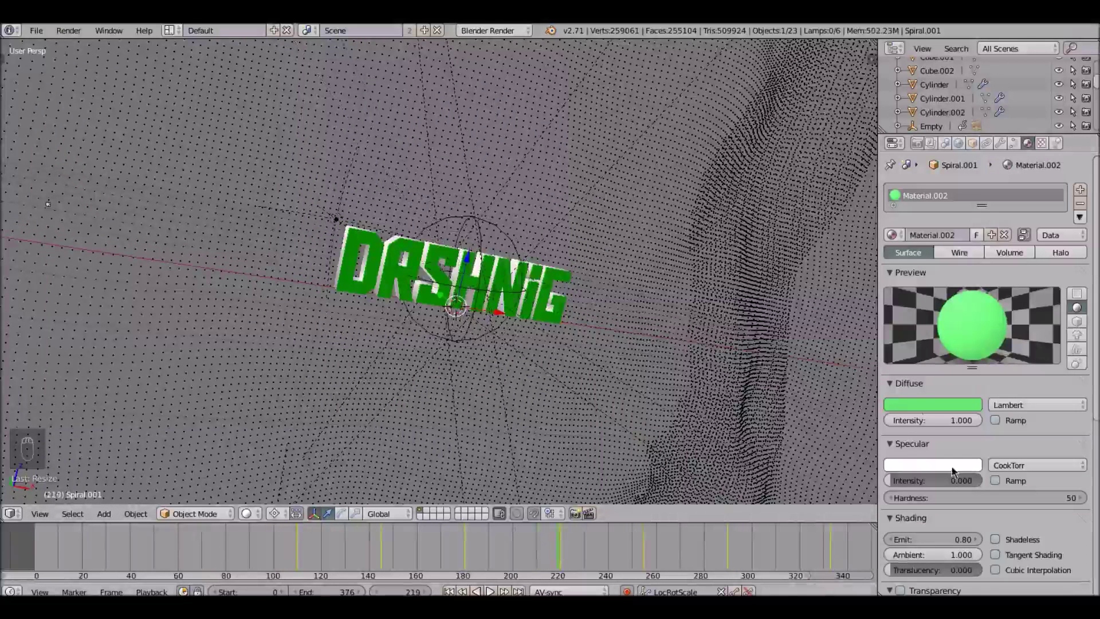
left_click(932, 404)
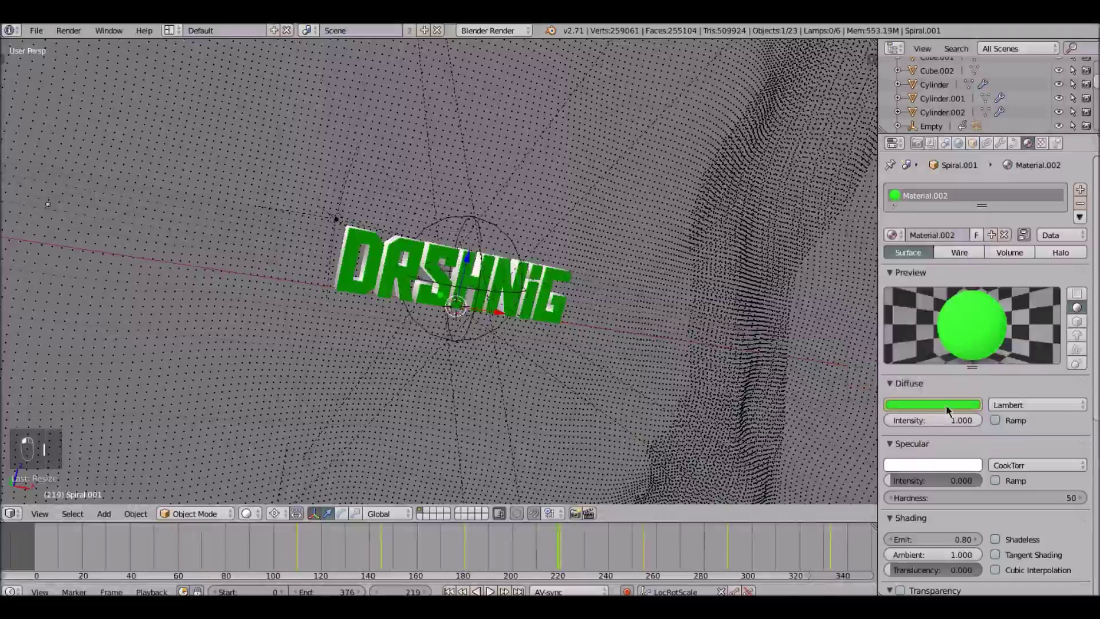
Set the spiral's diffuse color to golden yellow at frame 220 and keyframe it.
mouse_move(556, 562)
left_mouse_down()
mouse_move(419, 559)
mouse_move(560, 561)
left_mouse_up()
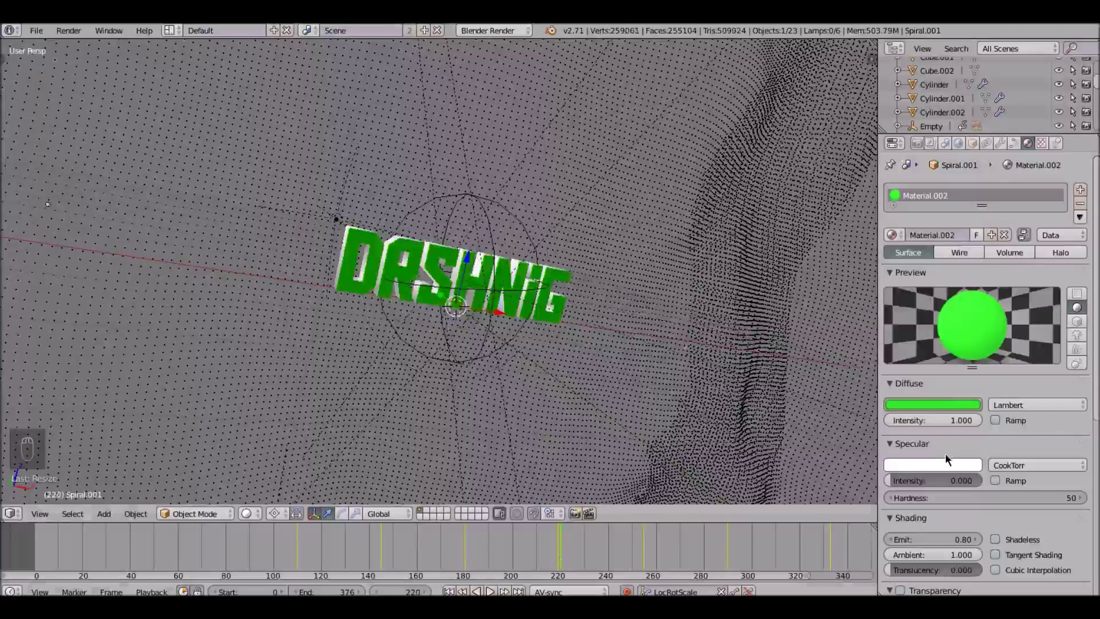
left_click(937, 405)
left_click_drag(887, 272, 865, 289)
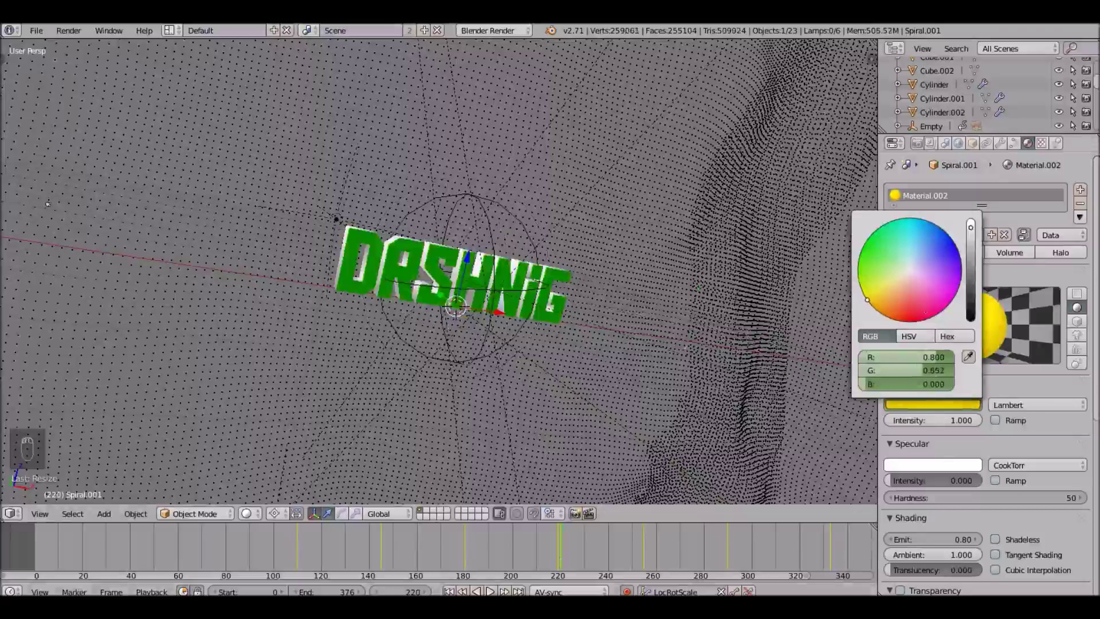
left_click(915, 405)
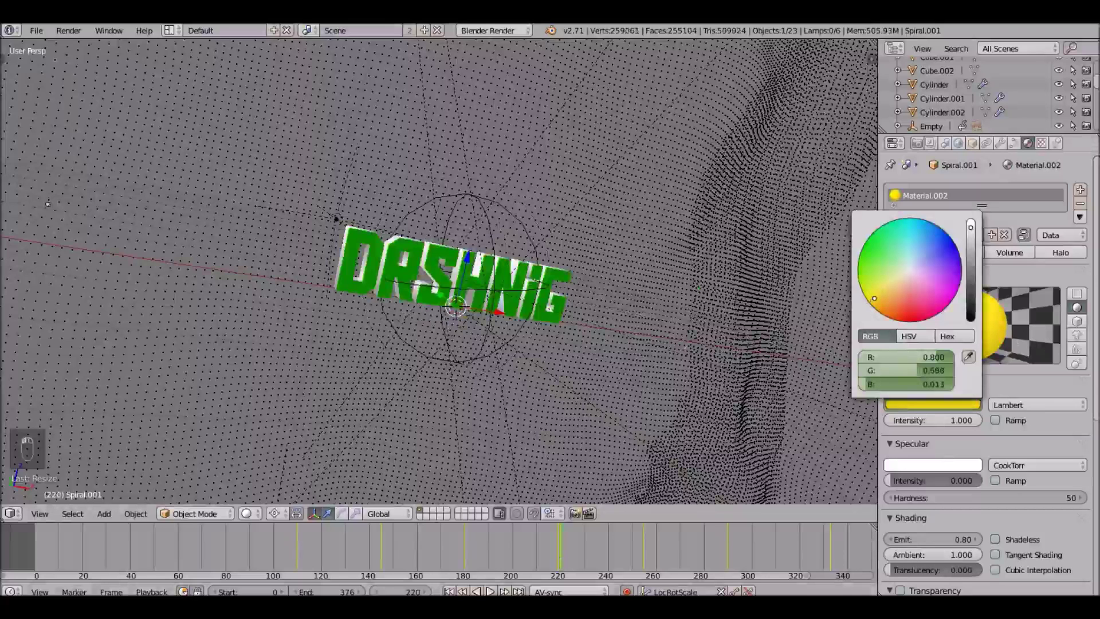
Keyframe the spiral's diffuse color as yellow at frame 333 and as light blue at frame 334.
left_click_drag(745, 567, 796, 569)
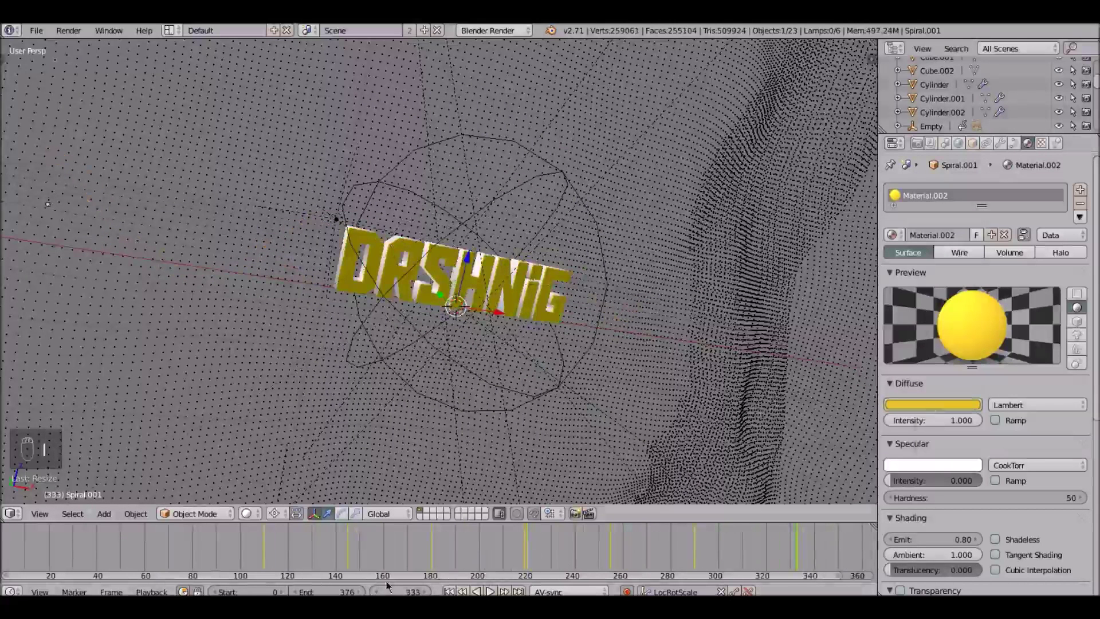
left_click(915, 405)
left_click(921, 237)
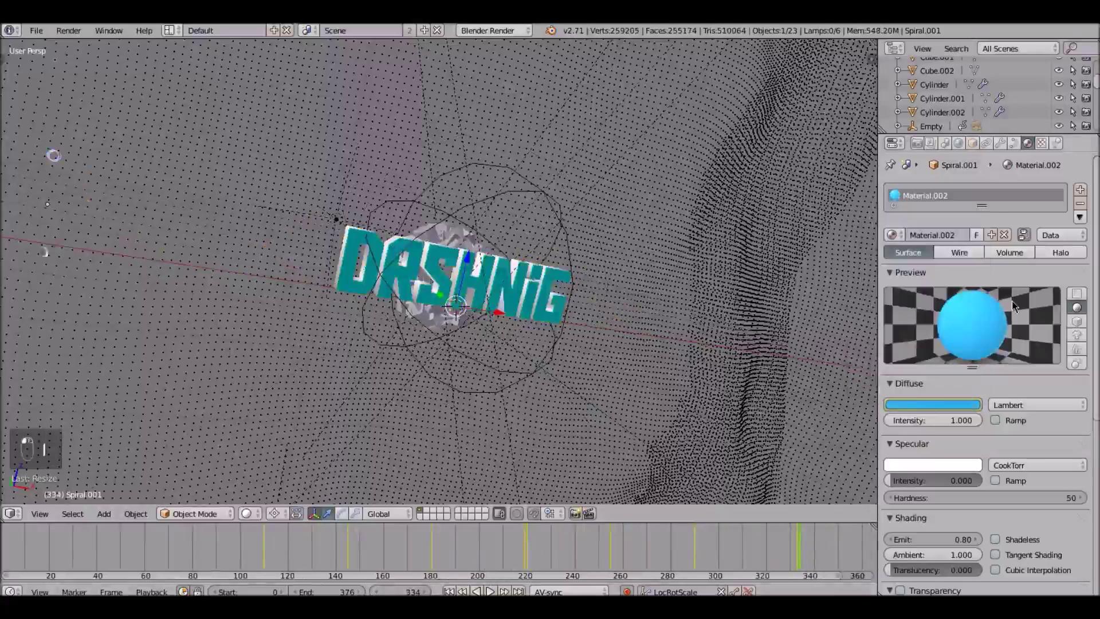
Keyframe the spiral's light blue diffuse color at frame 334 and play the animation back through the camera.
key("i")
key("i")
key("alt+a")
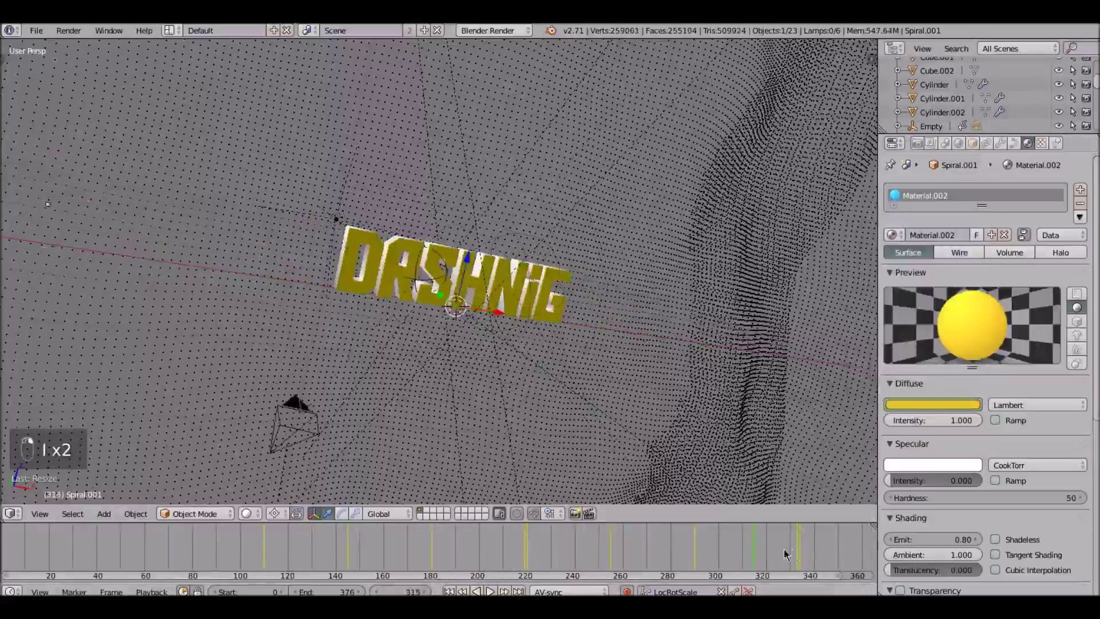
key("KP_0")
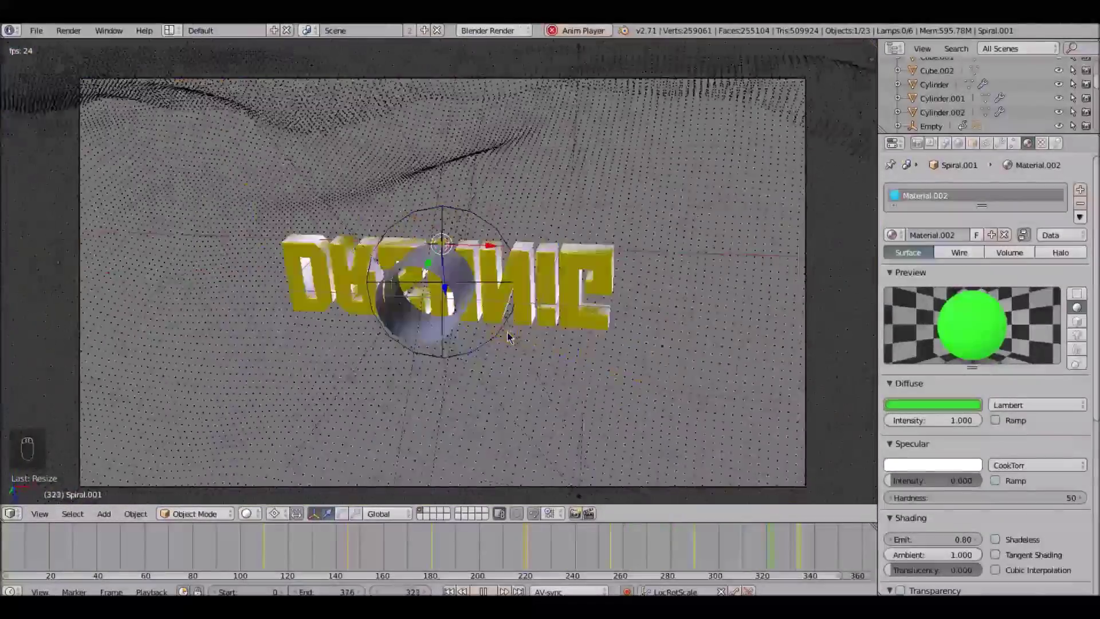
key("alt+a")
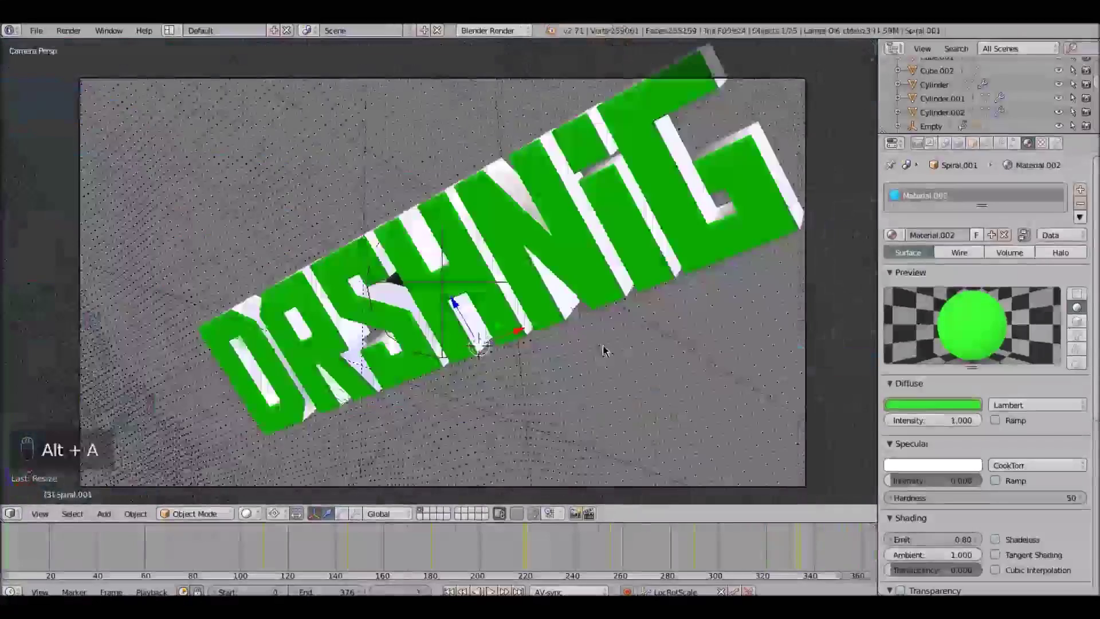
Scrub to frame 341 and examine the text and the surrounding ring of cubes from several angles in textured shading.
scroll(516, 555, "down", 2)
left_click_drag(523, 552, 742, 532)
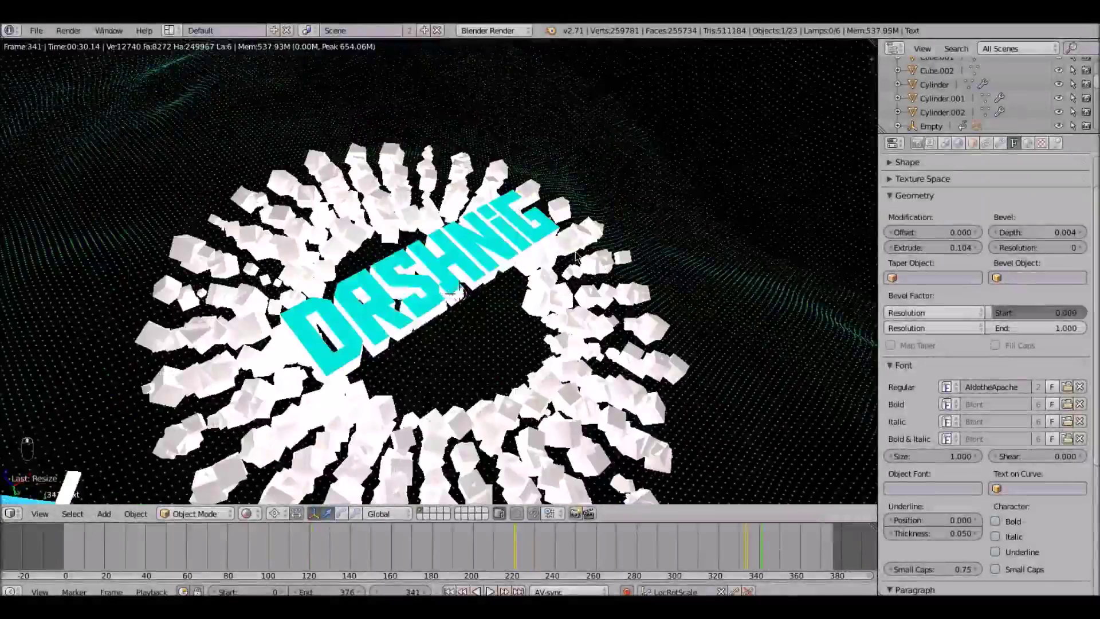
key("alt+z")
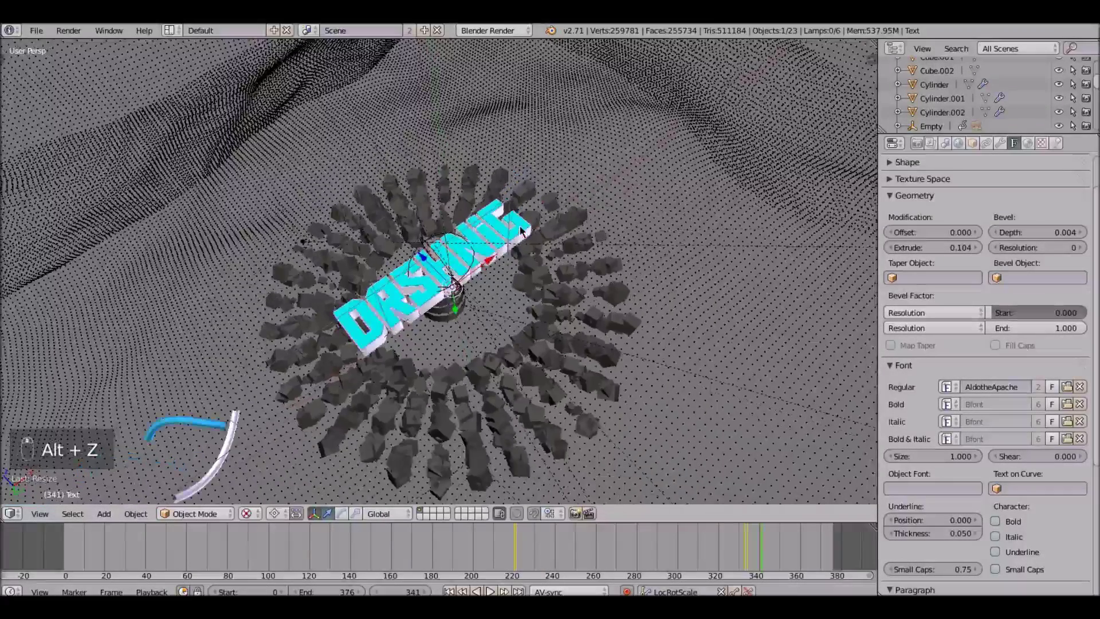
middle_click_drag(520, 231, 527, 310)
middle_click_drag(476, 109, 524, 155)
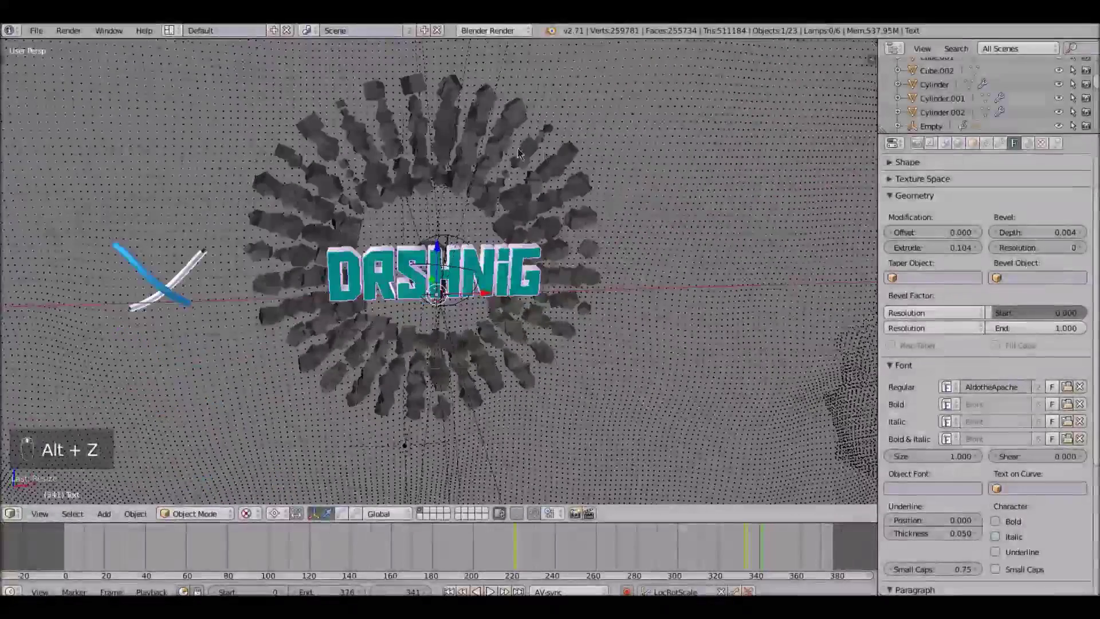
middle_click_drag(629, 176, 696, 249)
scroll(439, 147, "down", 4)
key("F8")
key("F8")
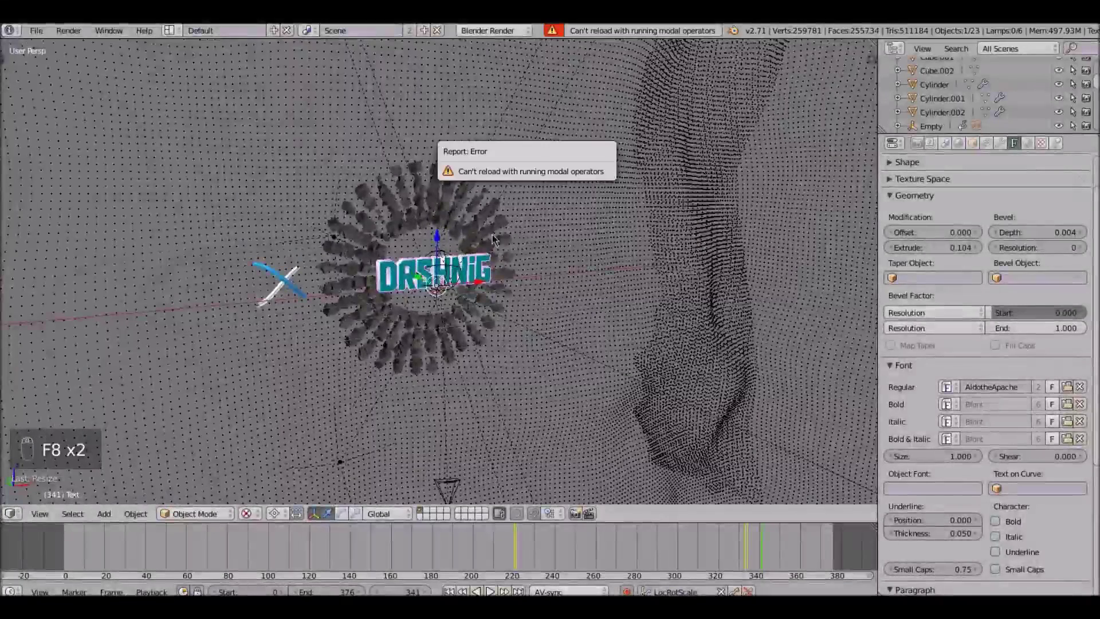
middle_click_drag(615, 280, 449, 50)
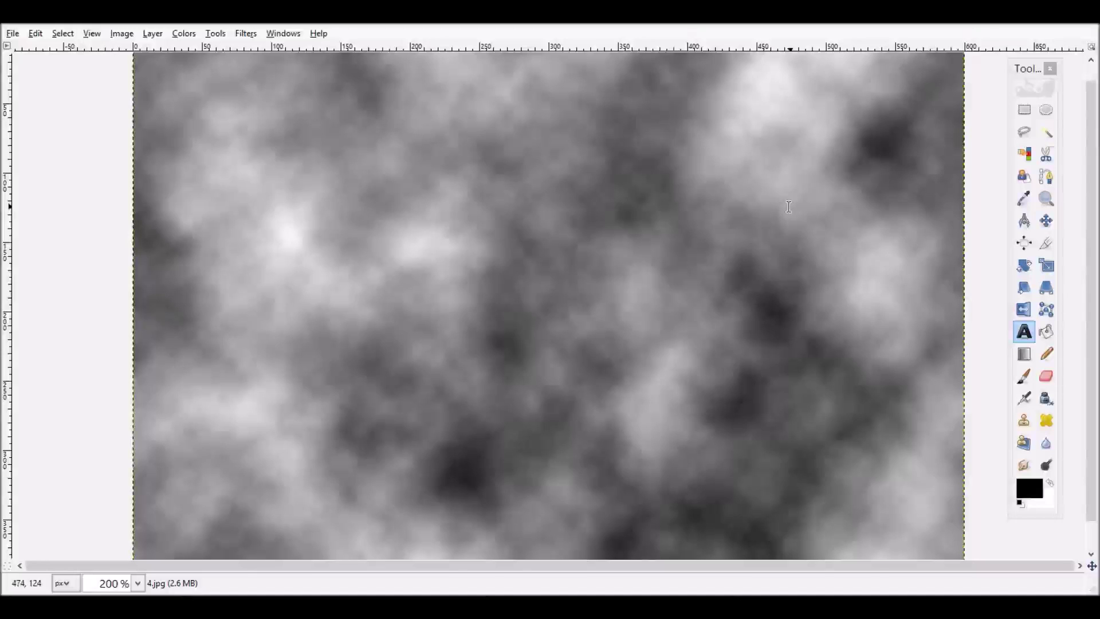
Switch to GIMP and darken the cloud image 4.jpg by setting its brightness to -127.
scroll(735, 231, "down", 1, "ctrl")
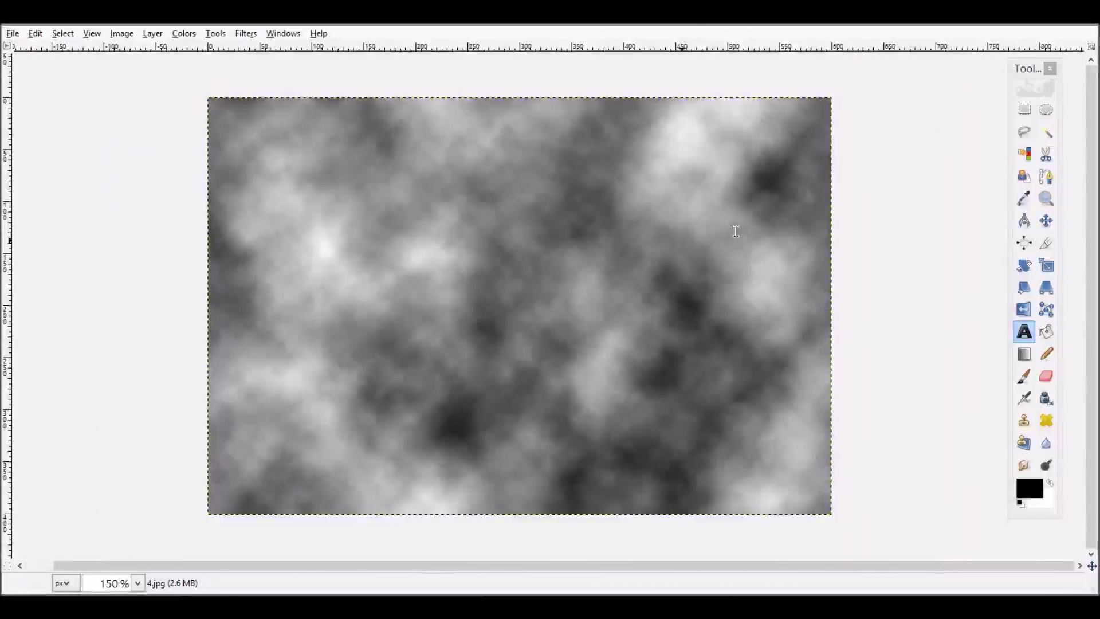
right_click(570, 210)
mouse_move(614, 308)
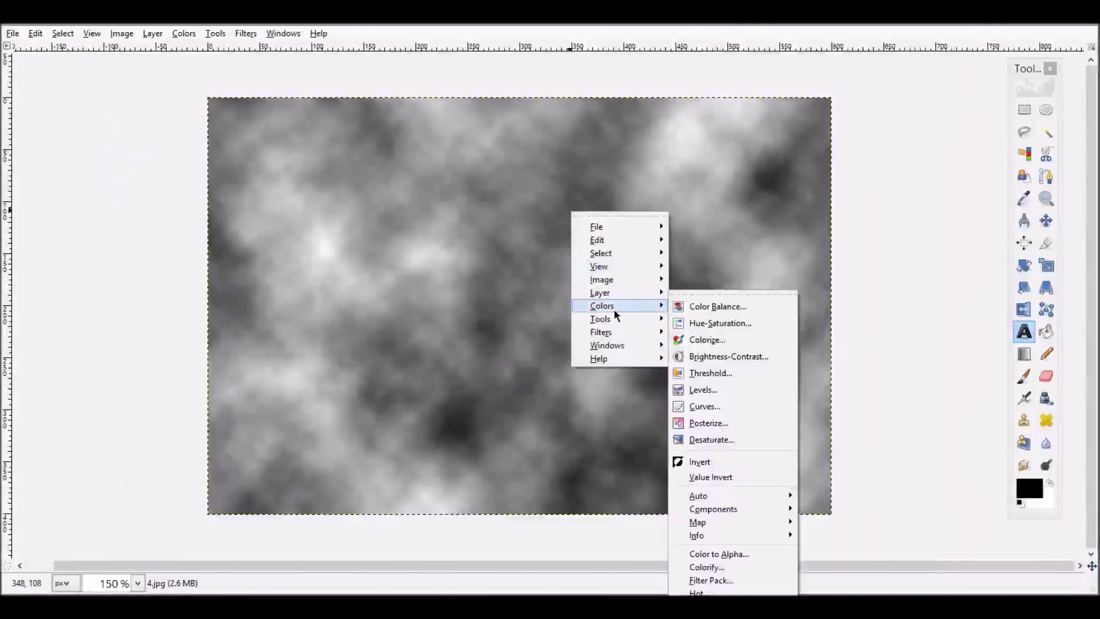
left_click(768, 356)
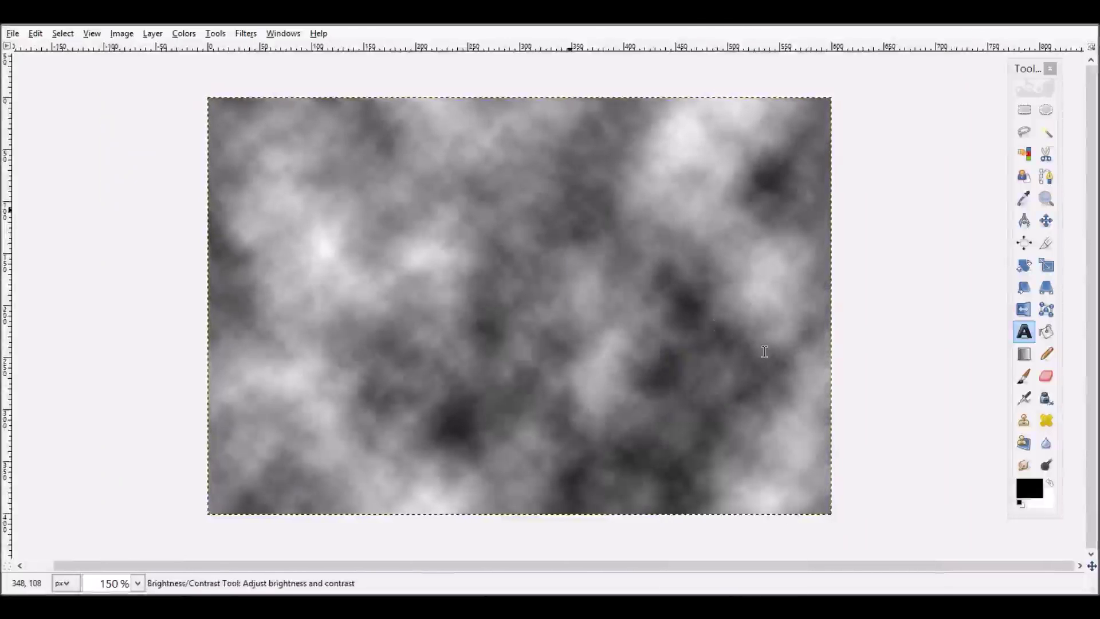
left_click_drag(718, 326, 632, 310)
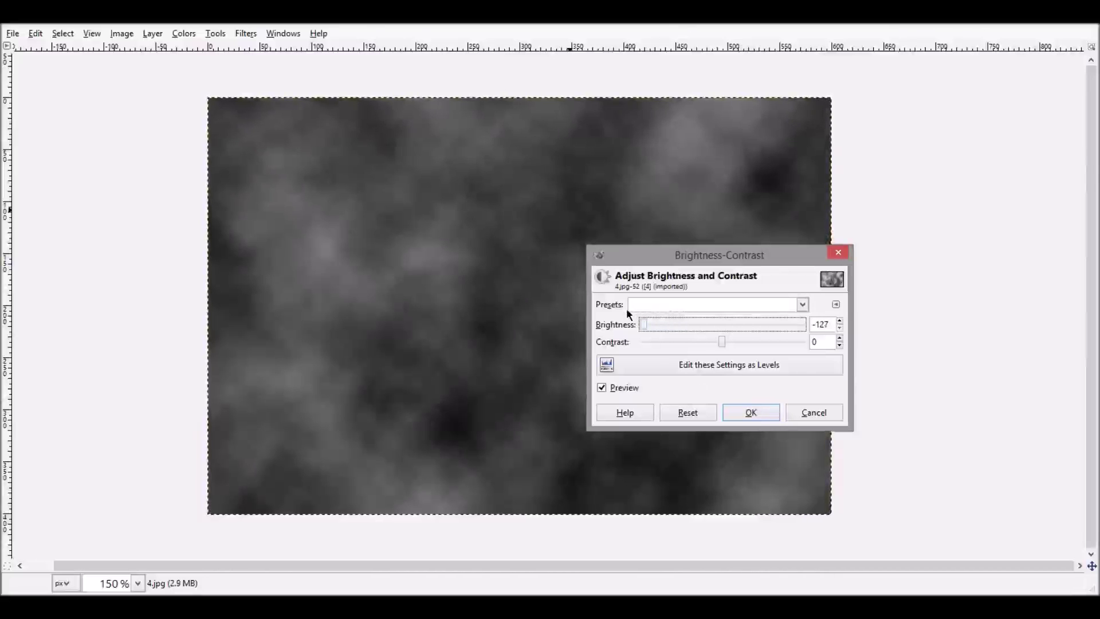
left_click(746, 414)
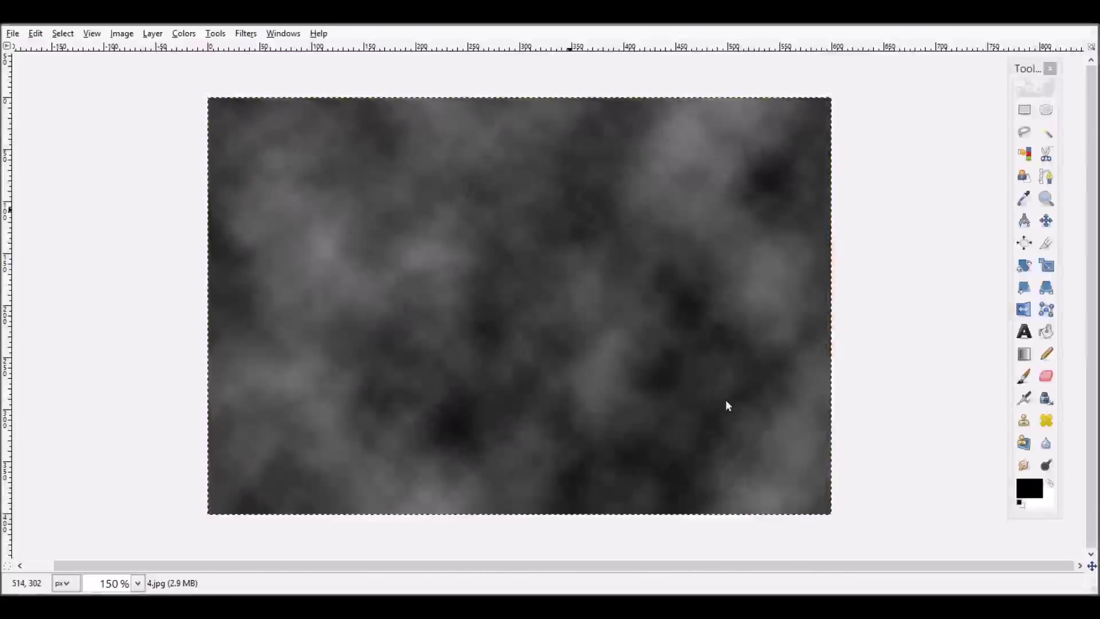
Darken the cloud image a second time with brightness -65 and contrast 0.
right_click(577, 289)
mouse_move(627, 380)
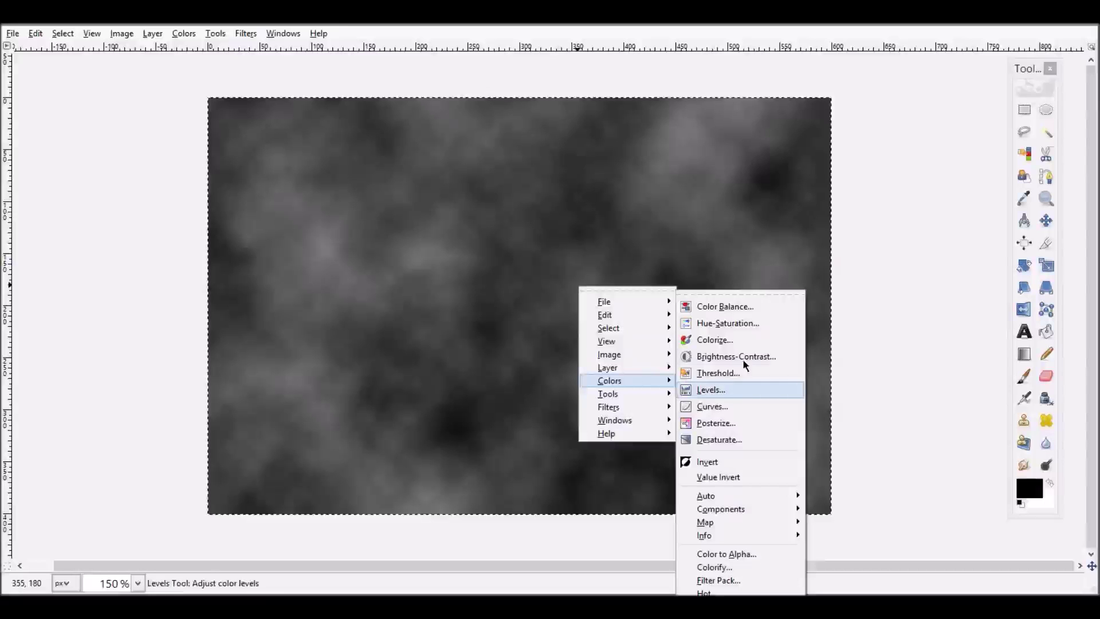
left_click(729, 356)
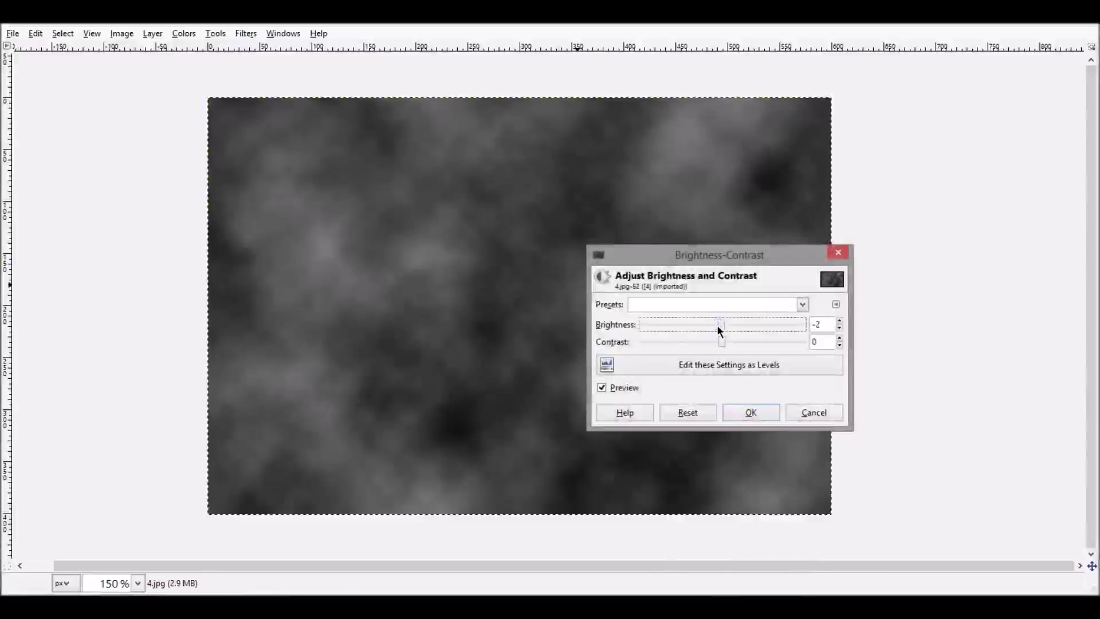
left_click_drag(703, 322, 854, 323)
left_click_drag(763, 322, 701, 322)
scroll(698, 323, "down", 1)
mouse_move(723, 342)
left_mouse_down()
mouse_move(761, 345)
mouse_move(691, 346)
mouse_move(718, 349)
left_mouse_up()
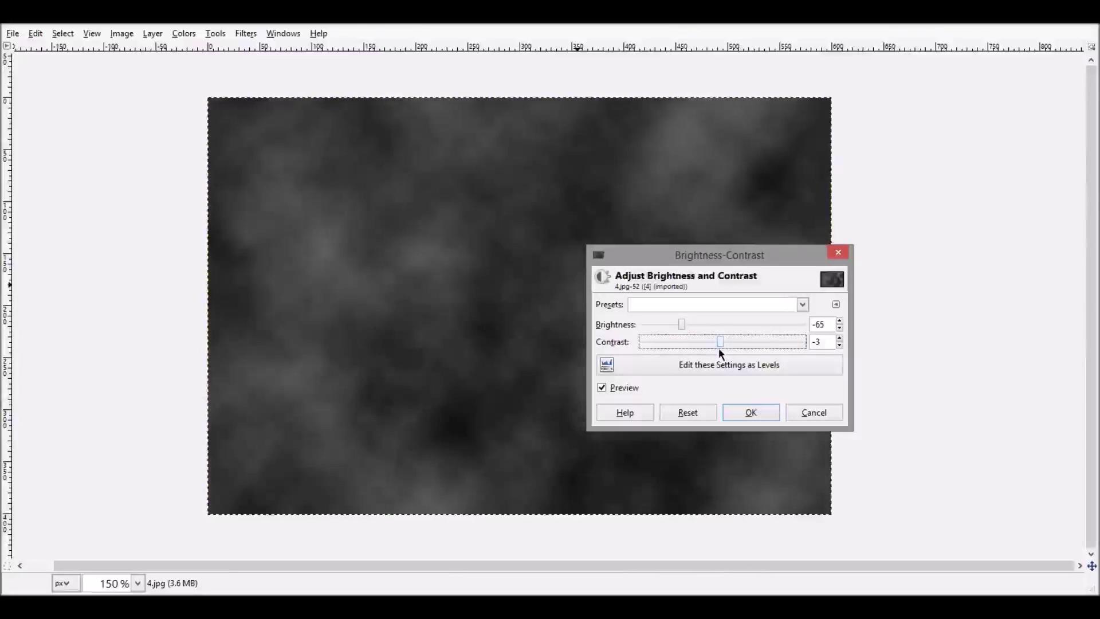
left_click(828, 339)
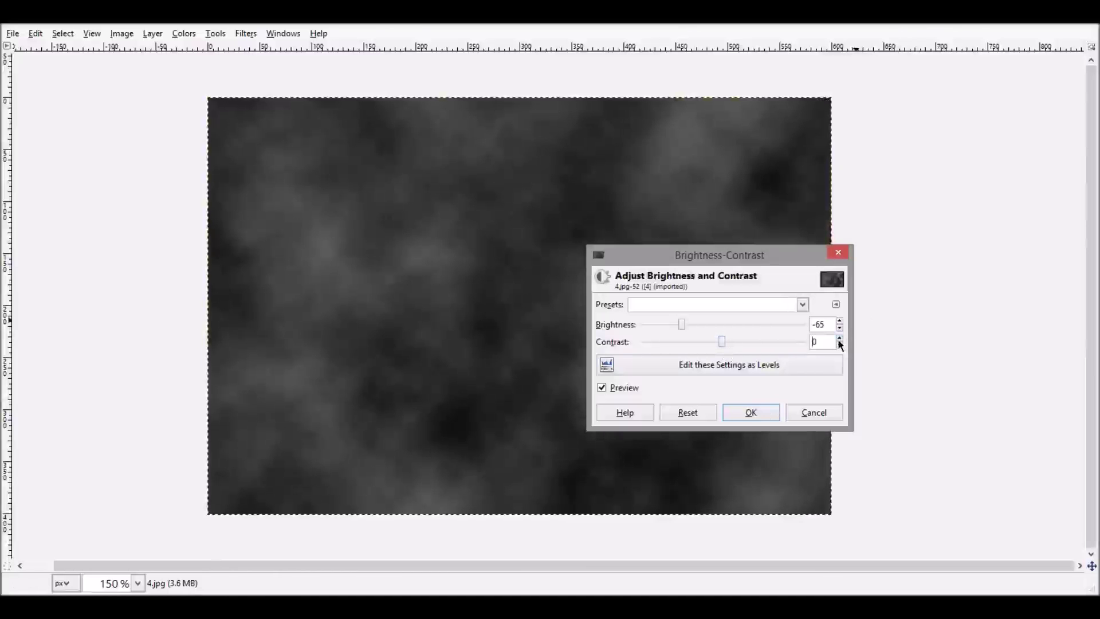
left_click(750, 413)
middle_click_drag(748, 399, 765, 399)
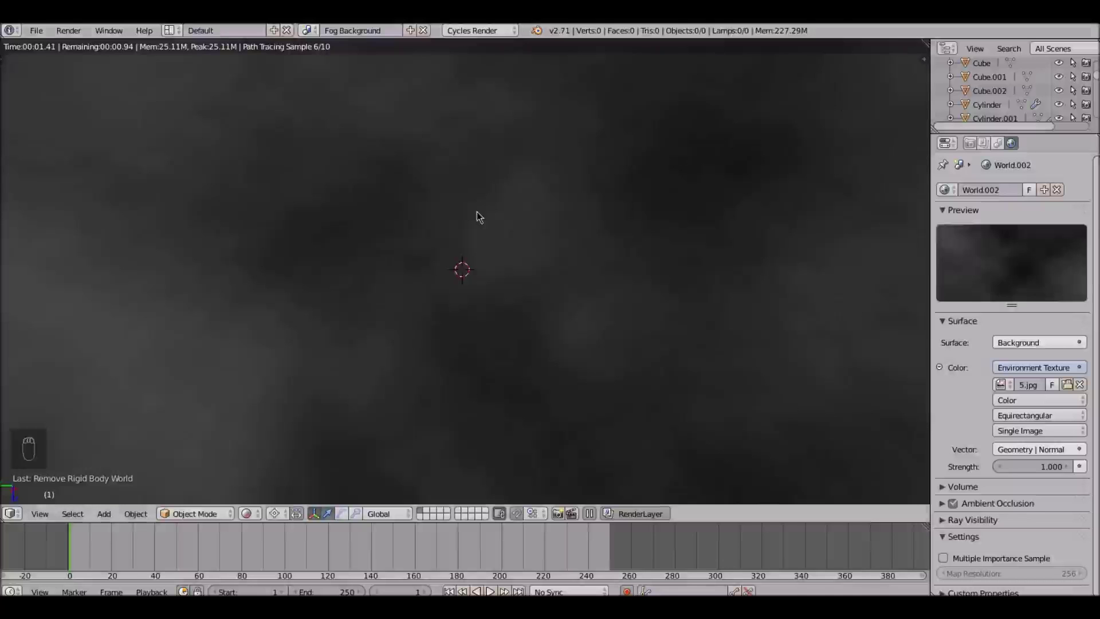
middle_click_drag(476, 216, 746, 205)
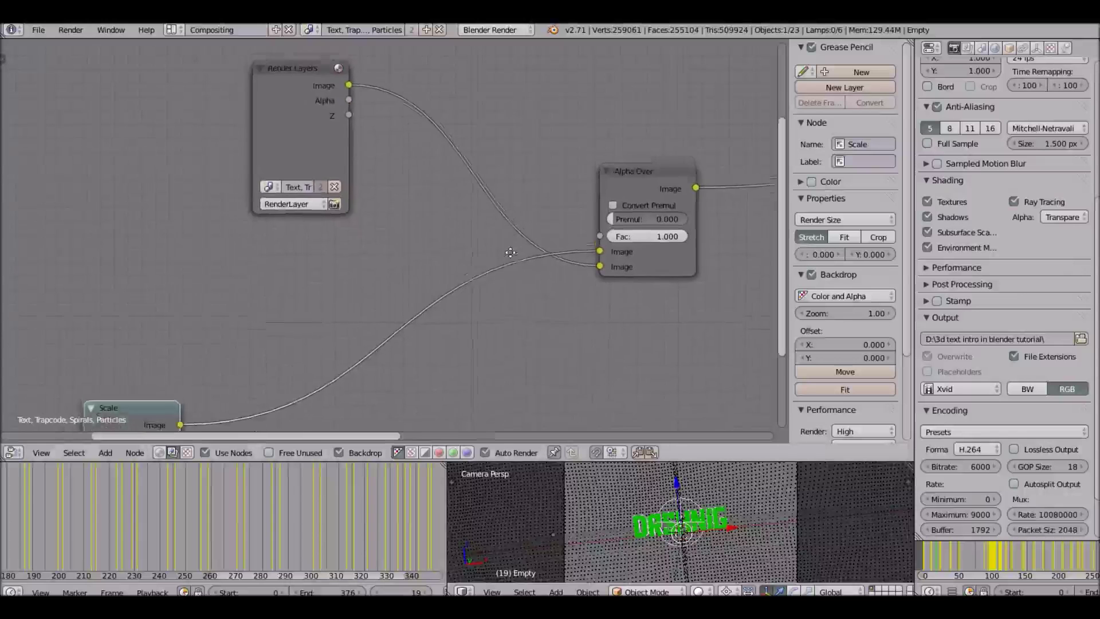
scroll(511, 252, "down", 2)
scroll(483, 254, "up", 2)
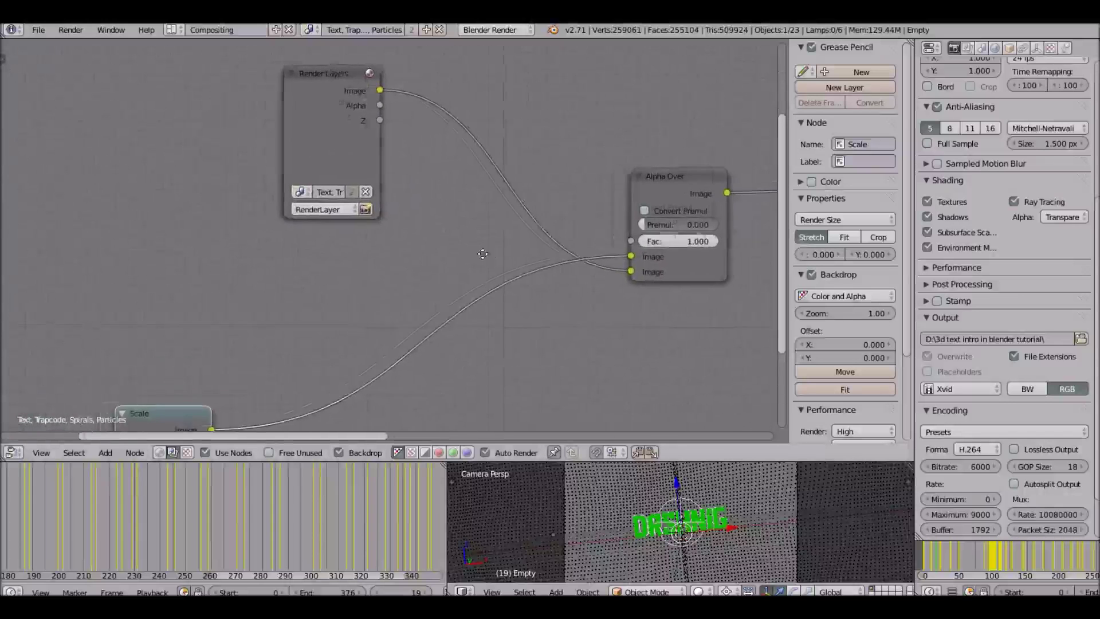
scroll(482, 254, "up", 2)
scroll(448, 263, "down", 2)
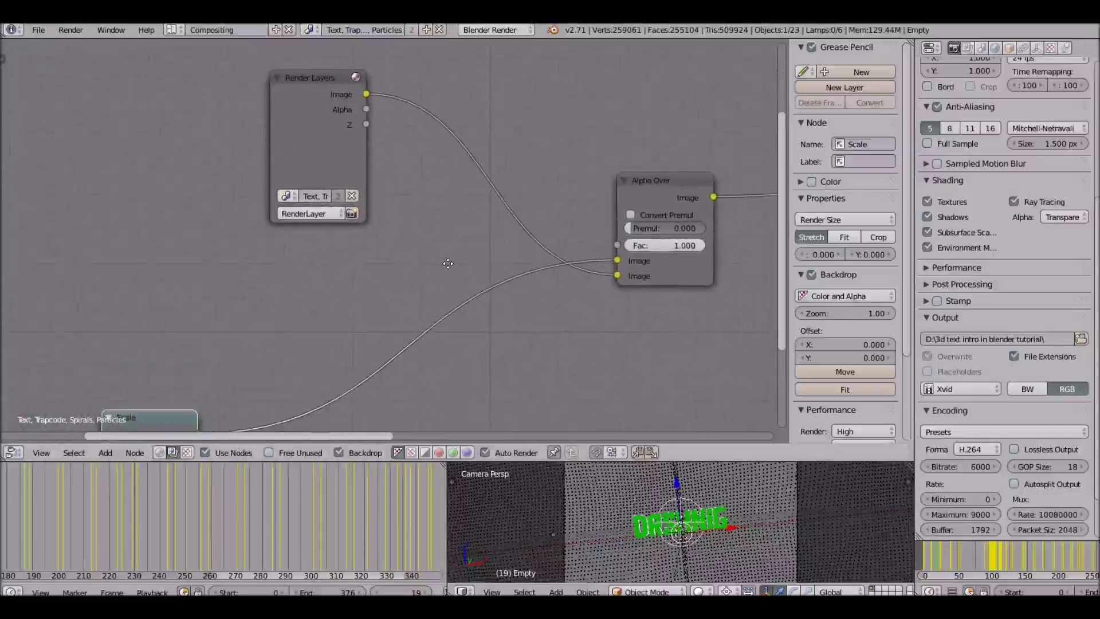
middle_click_drag(448, 263, 443, 263)
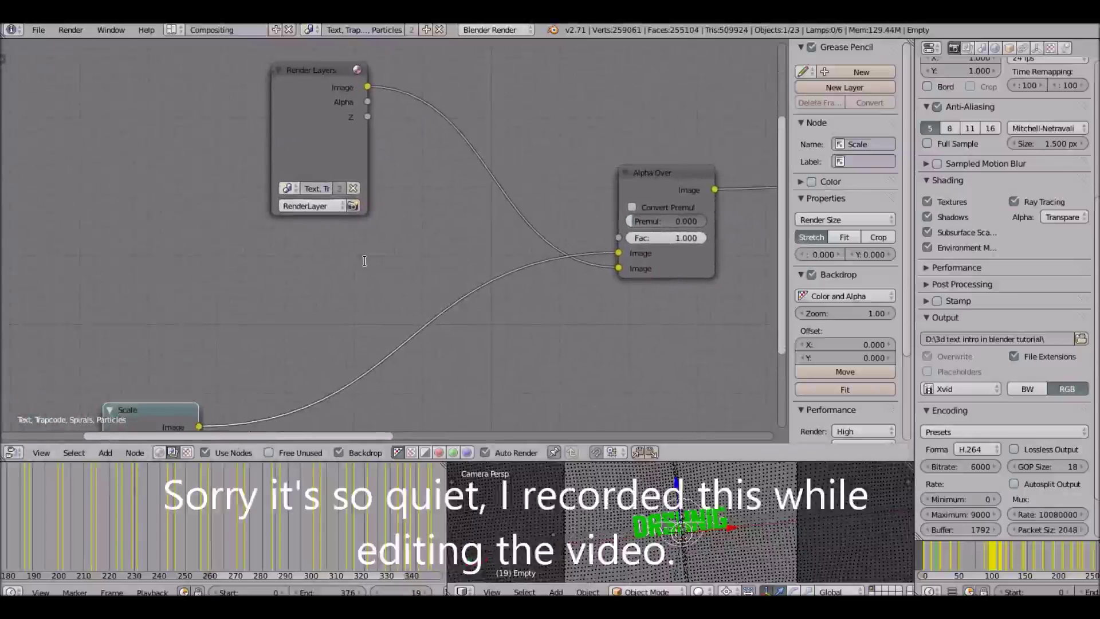
Add an Image node to the compositor and place it below the Render Layers node.
key("space")
type("search")
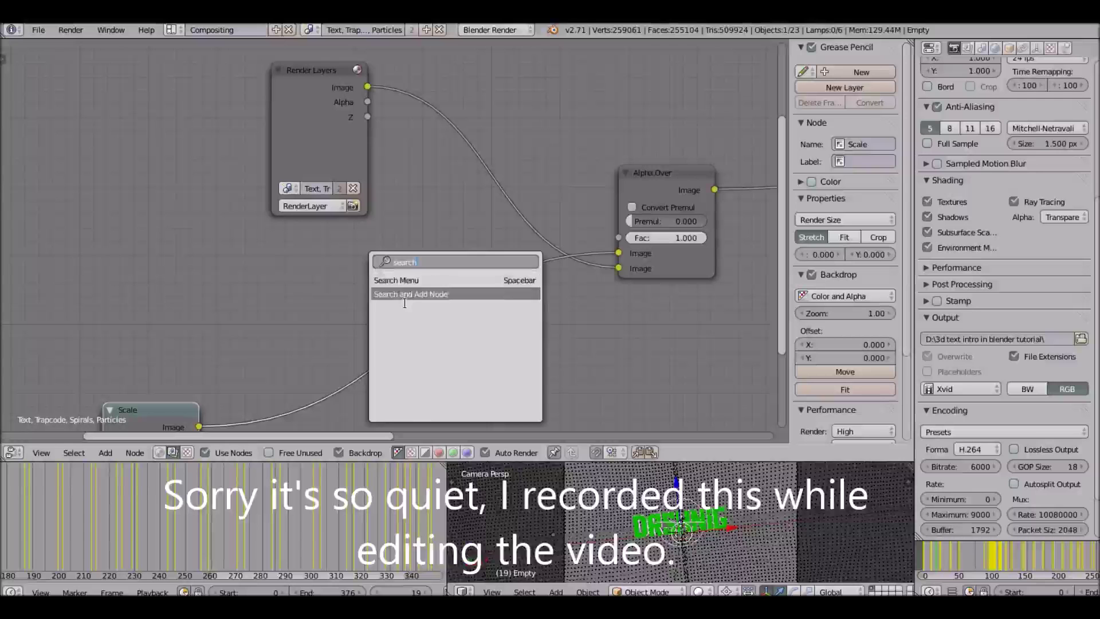
left_click(404, 302)
type("image")
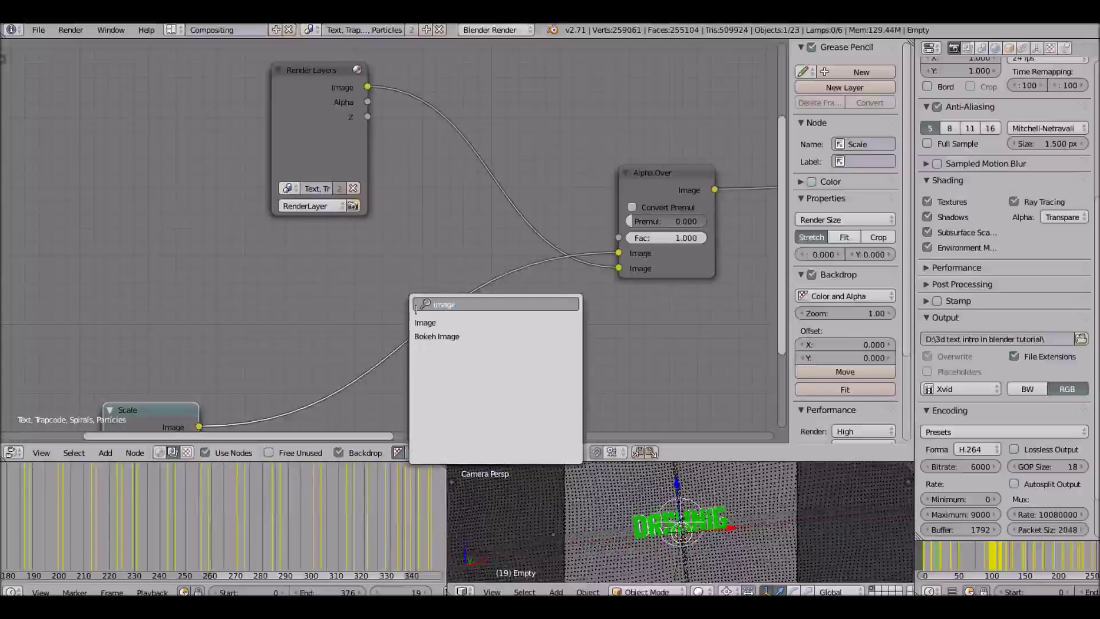
left_click(453, 324)
left_click(334, 264)
scroll(415, 281, "down", 1)
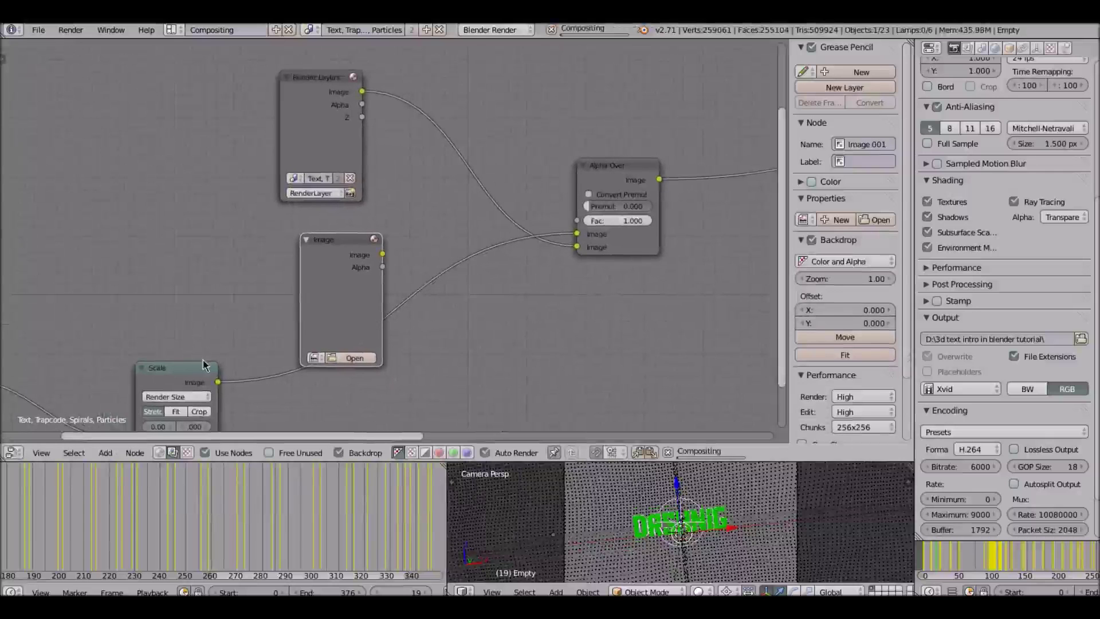
scroll(366, 293, "up", 1)
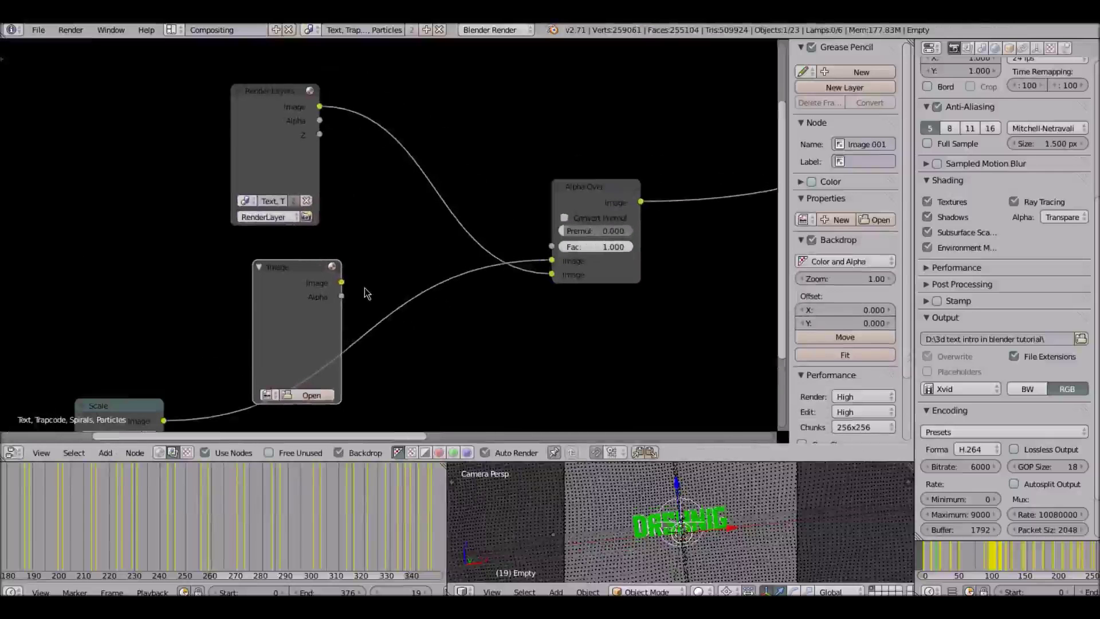
Insert a Scale node on the link into Alpha Over and feed it from the new Image node's image output.
key("shift+a")
left_click(366, 291)
type("sca")
key("Return")
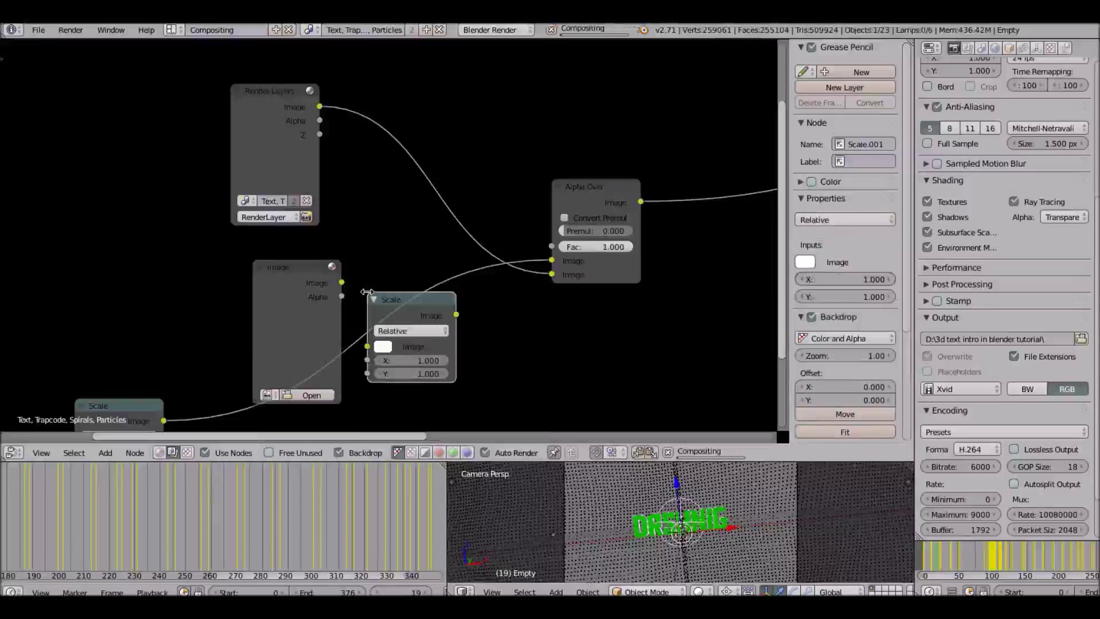
left_click(424, 279)
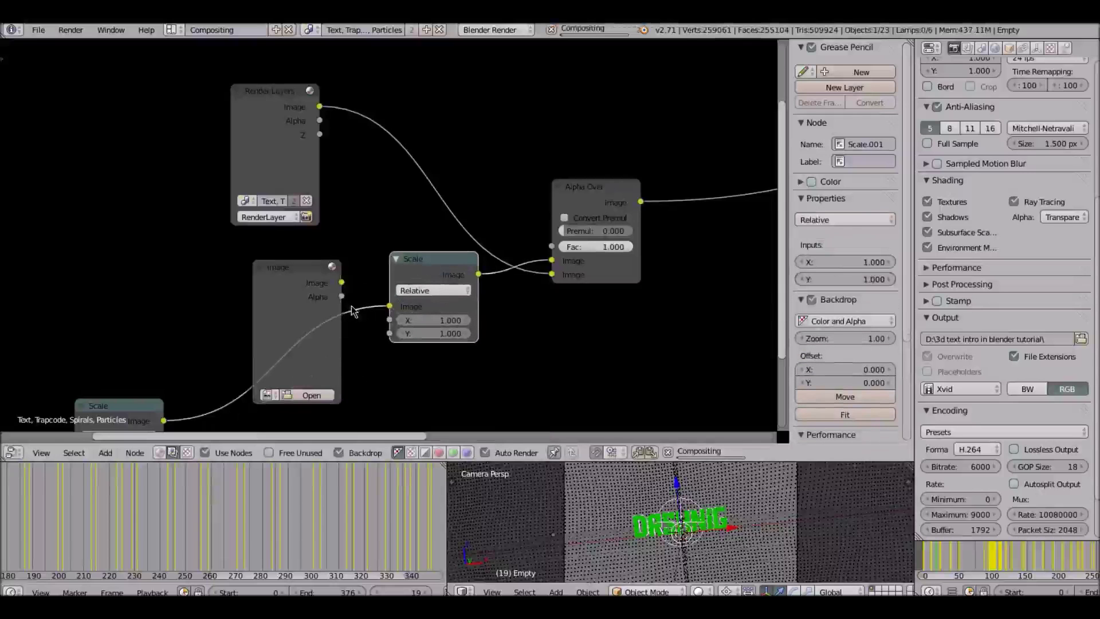
left_click_drag(342, 283, 390, 307)
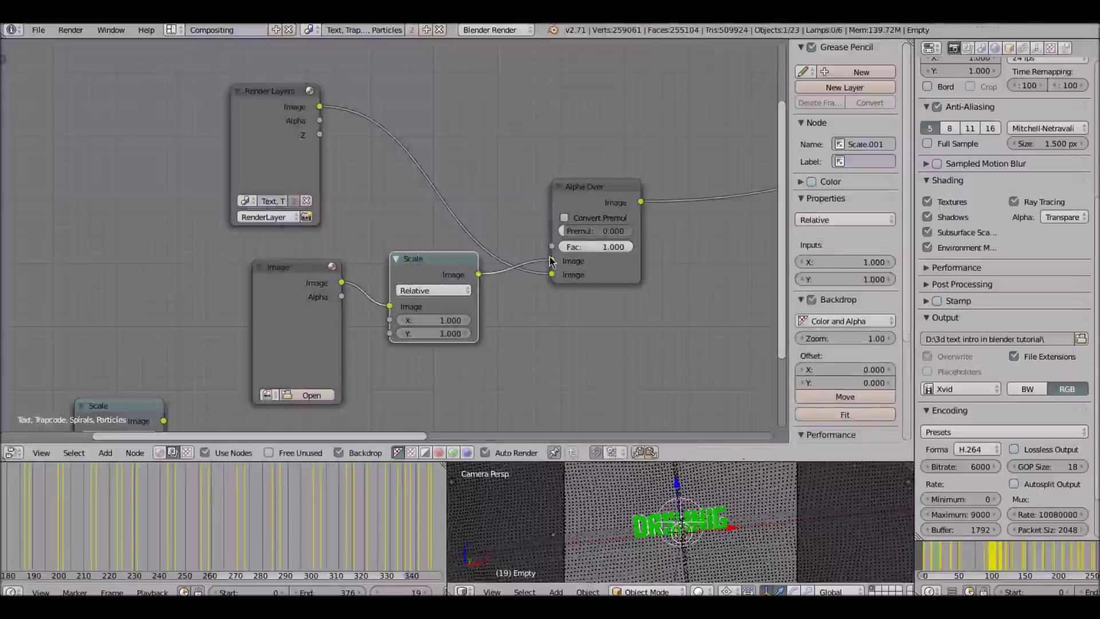
Set the new Scale node's space to Render Size.
middle_click_drag(289, 336, 294, 291)
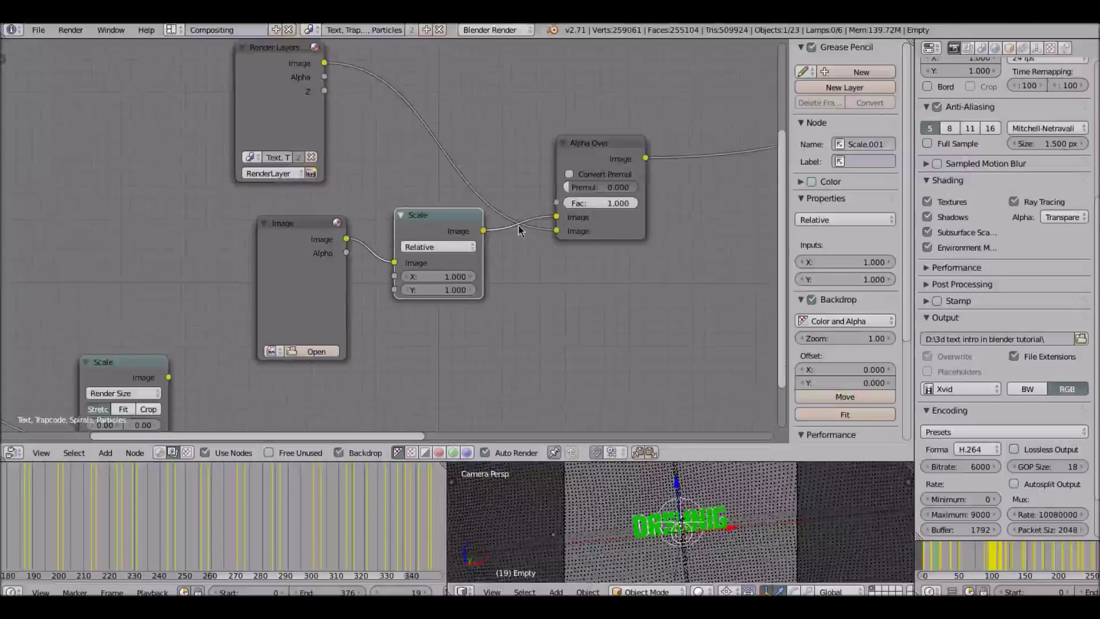
middle_click_drag(509, 263, 760, 133)
left_click(332, 261)
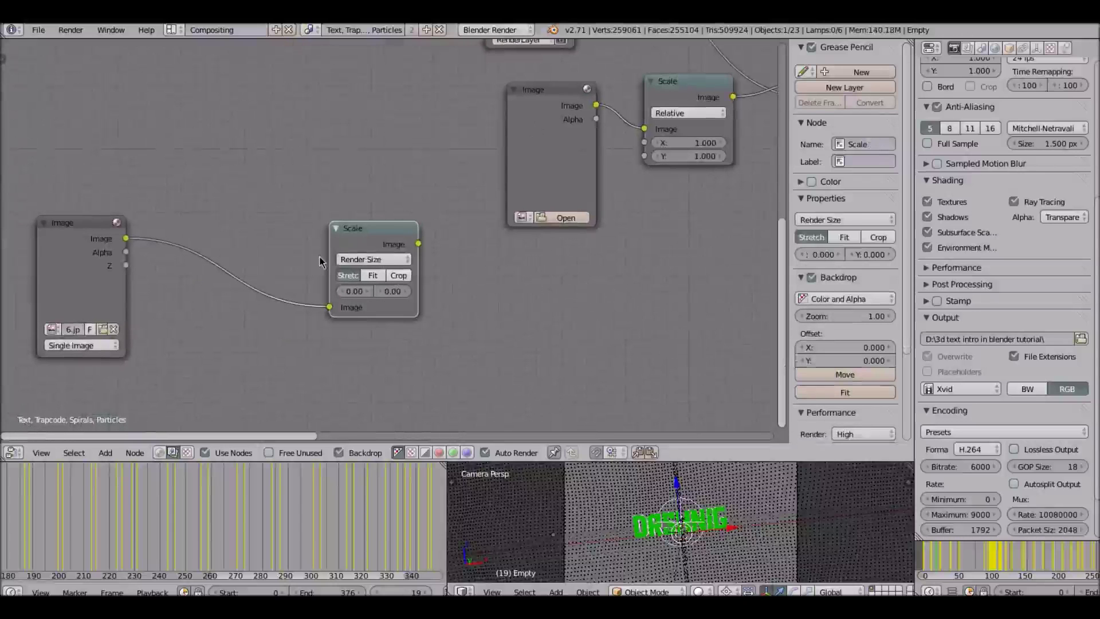
left_click(693, 114)
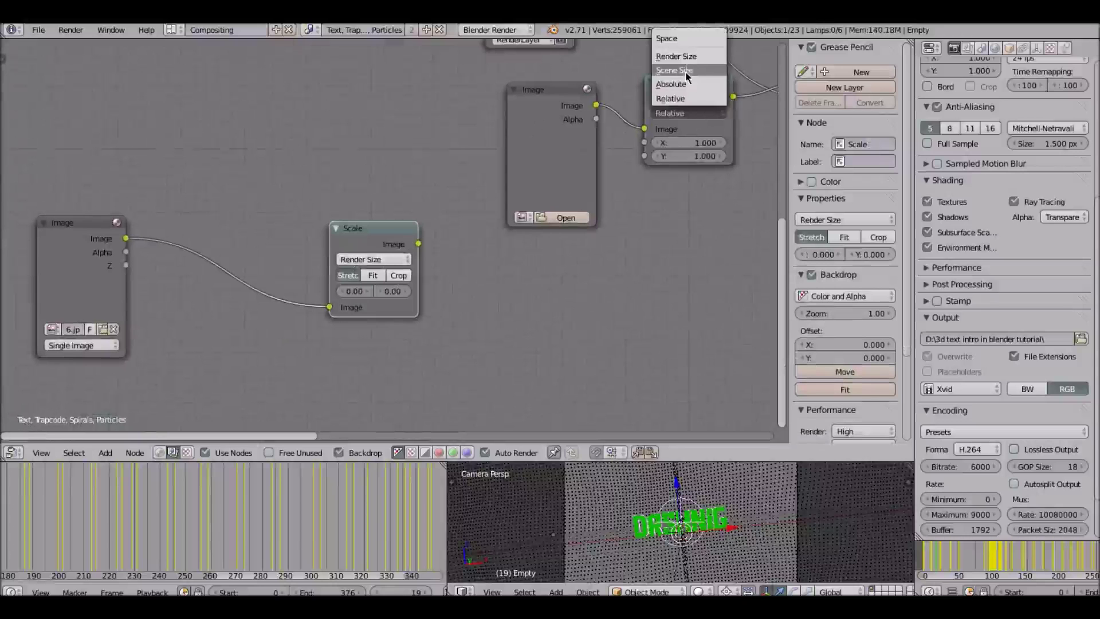
left_click(682, 56)
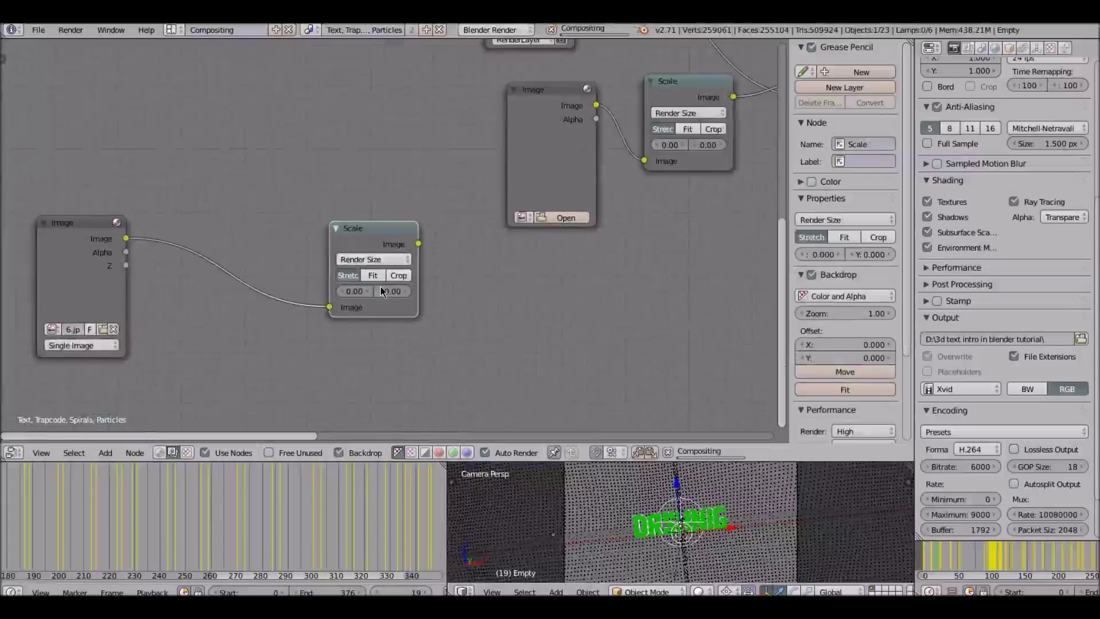
Delete the old Image node holding 6.jpg together with its disconnected Scale node.
left_click(61, 227, "shift")
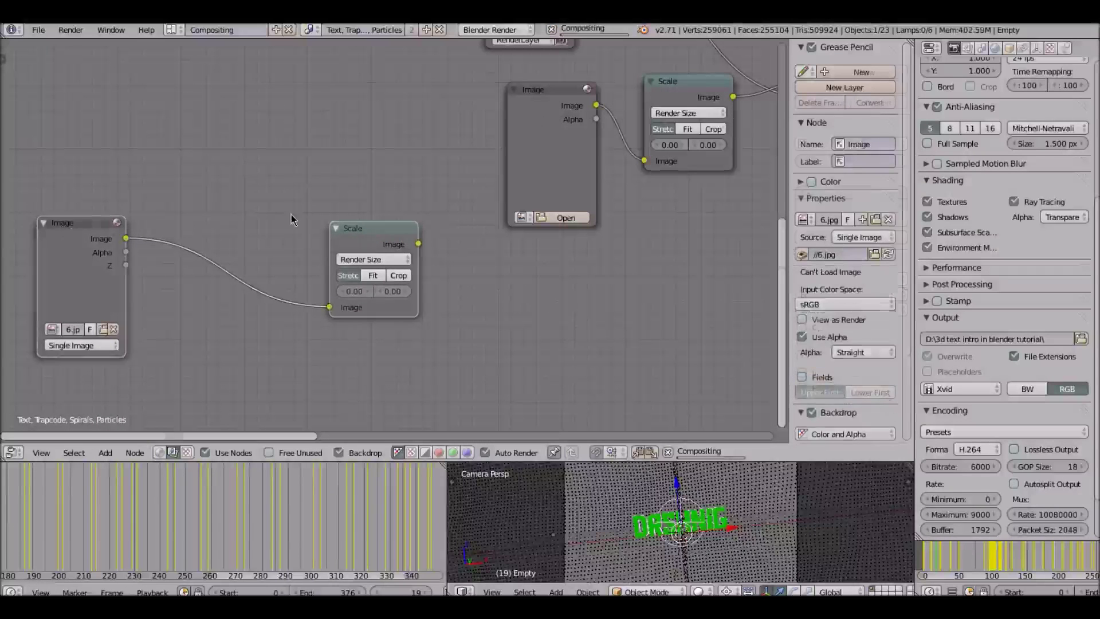
key("x")
key("Home")
middle_click_drag(457, 303, 405, 324)
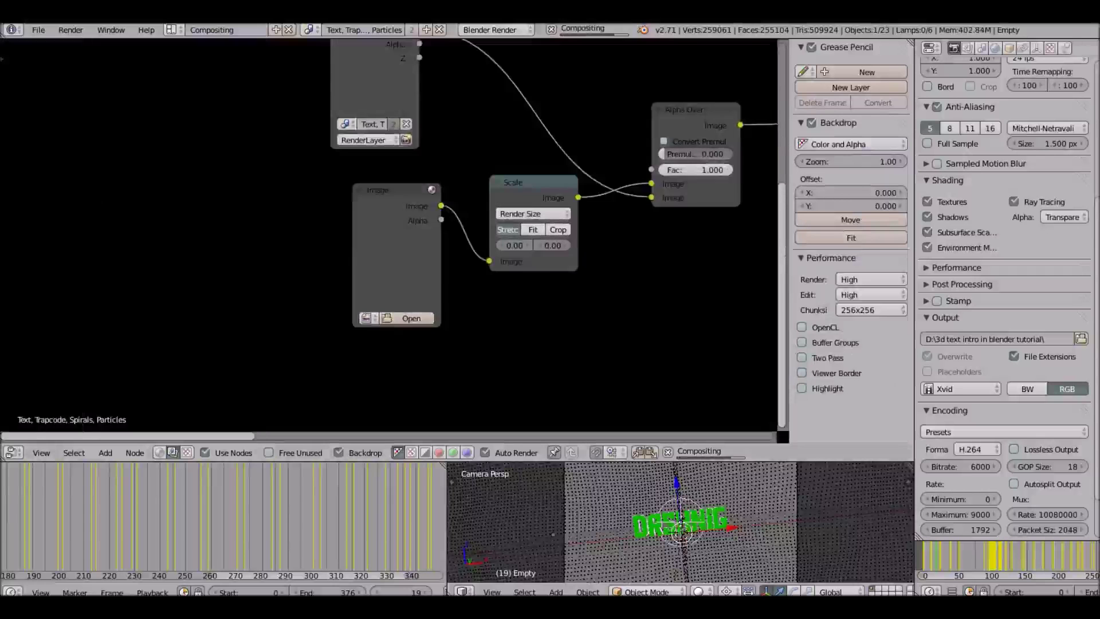
Render the current frame and inspect the text composited over the dark fog background.
key("F12")
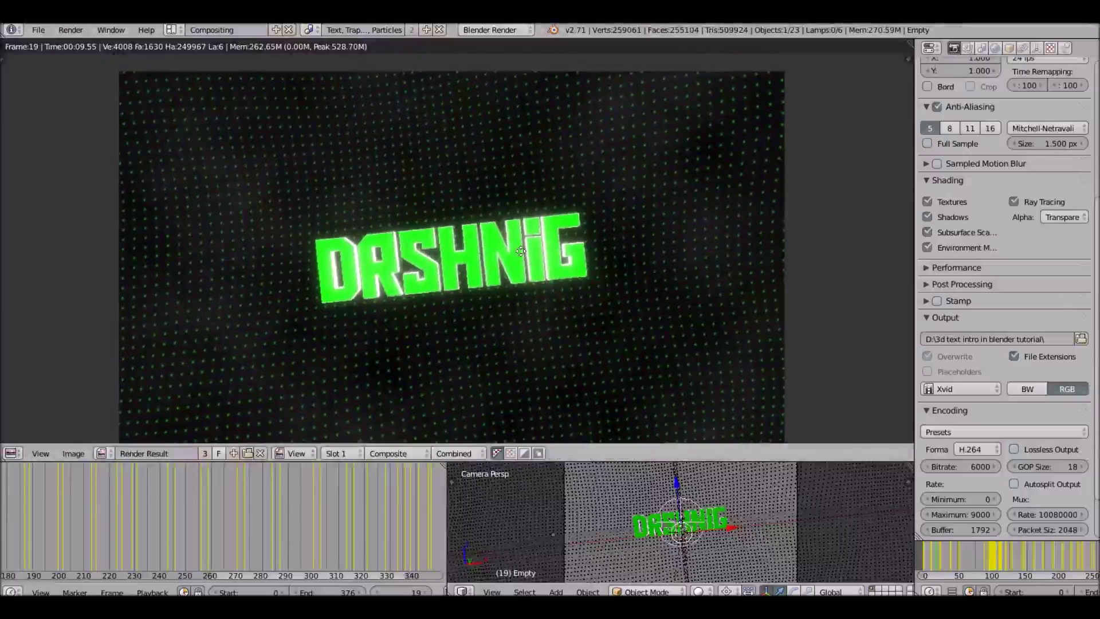
middle_click_drag(514, 242, 412, 235)
scroll(487, 229, "up", 3)
scroll(579, 118, "down", 3)
scroll(575, 211, "down", 3)
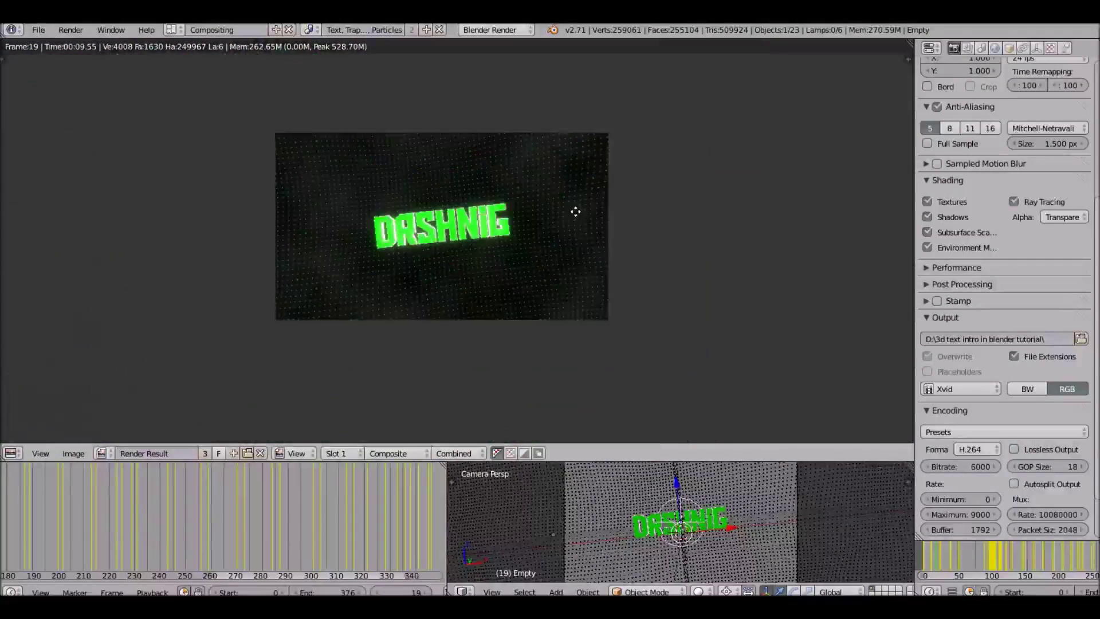
middle_click_drag(575, 211, 567, 264)
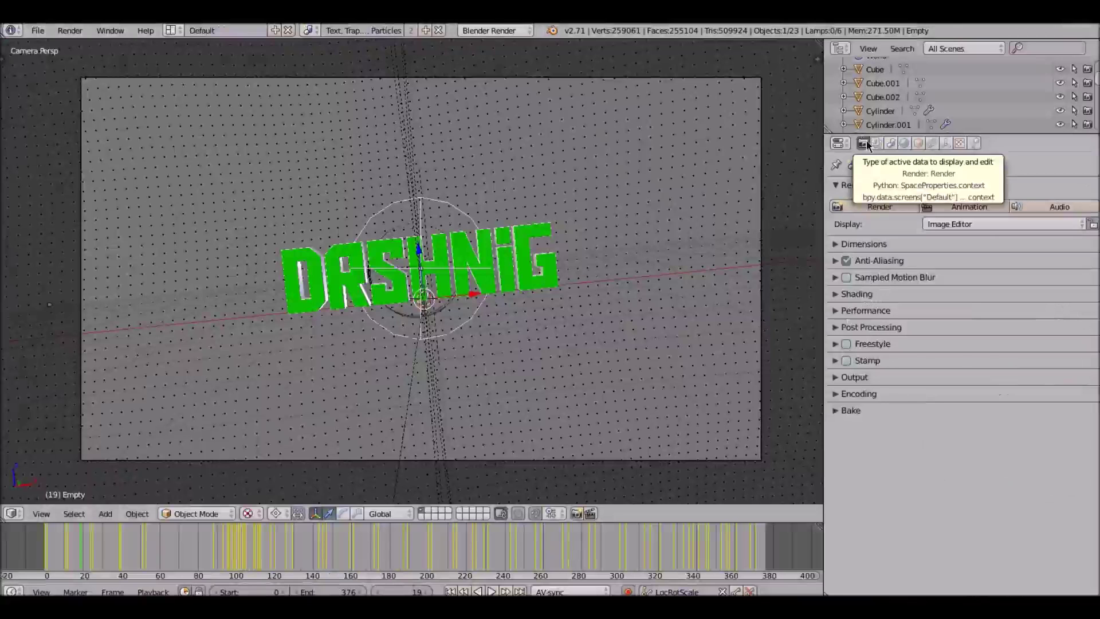
Switch the Shading alpha mode to Sky and back to Transparent, and look at the World settings.
left_click(872, 300)
left_click(1029, 326)
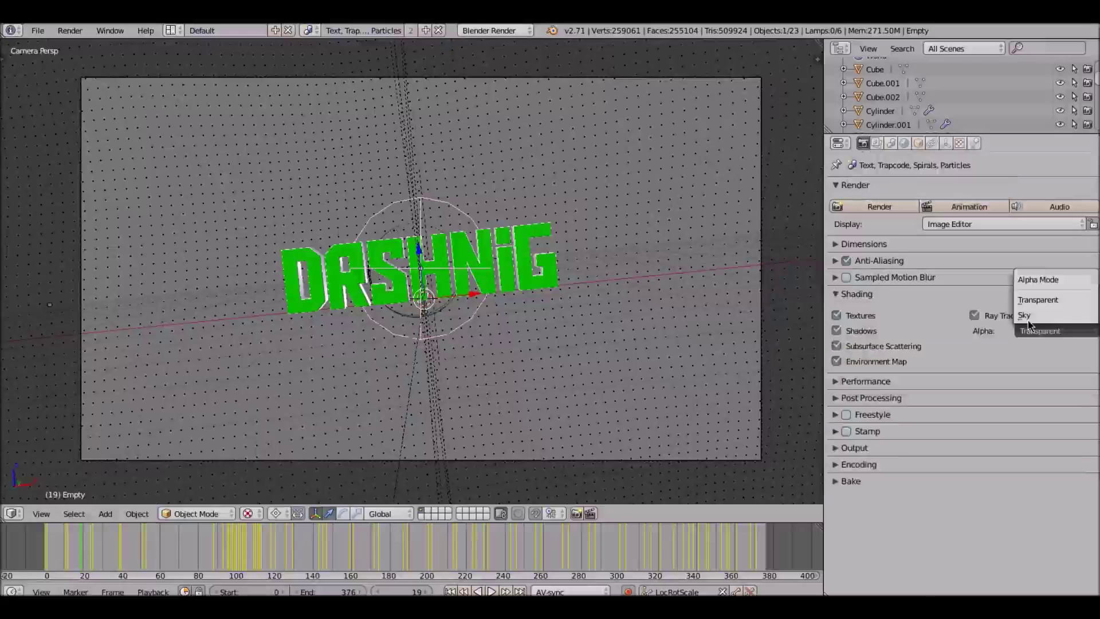
left_click(1034, 317)
left_click(1033, 330)
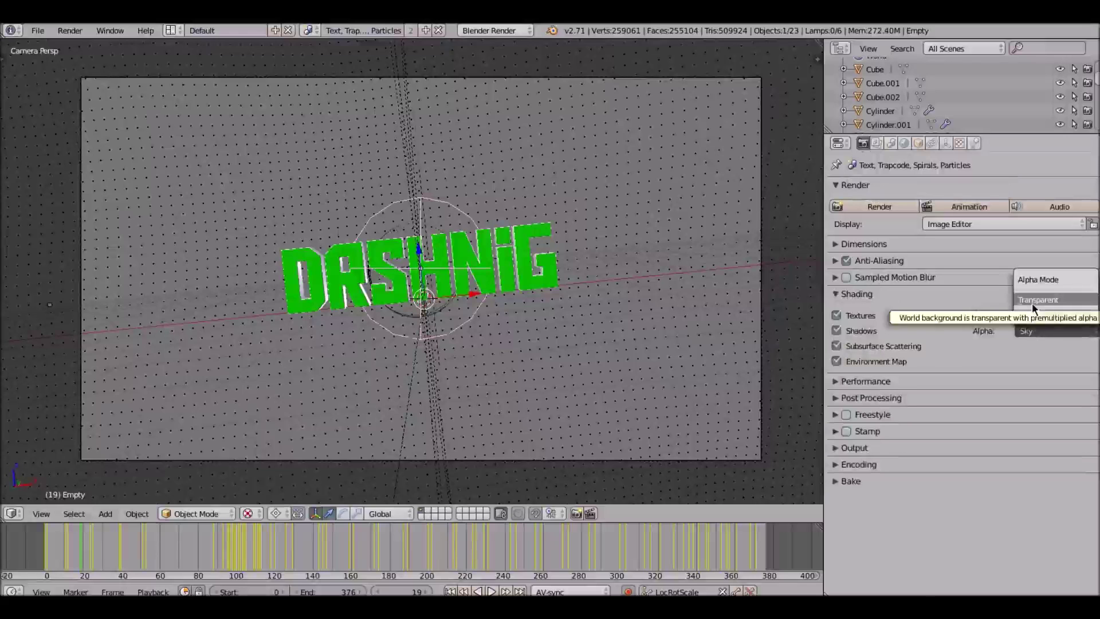
left_click(1032, 300)
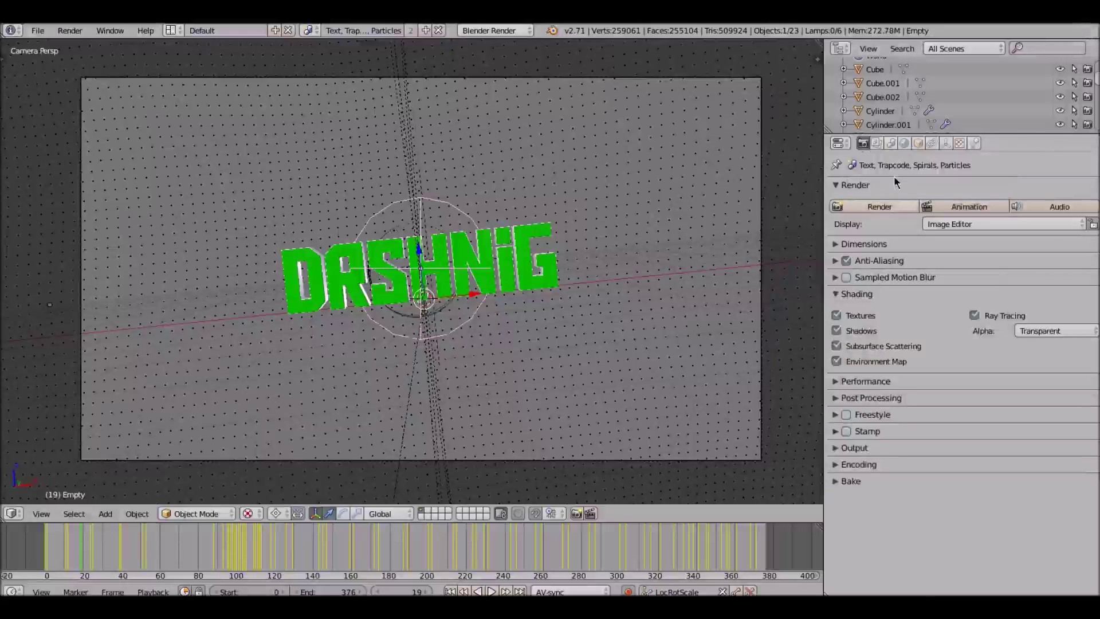
left_click(904, 142)
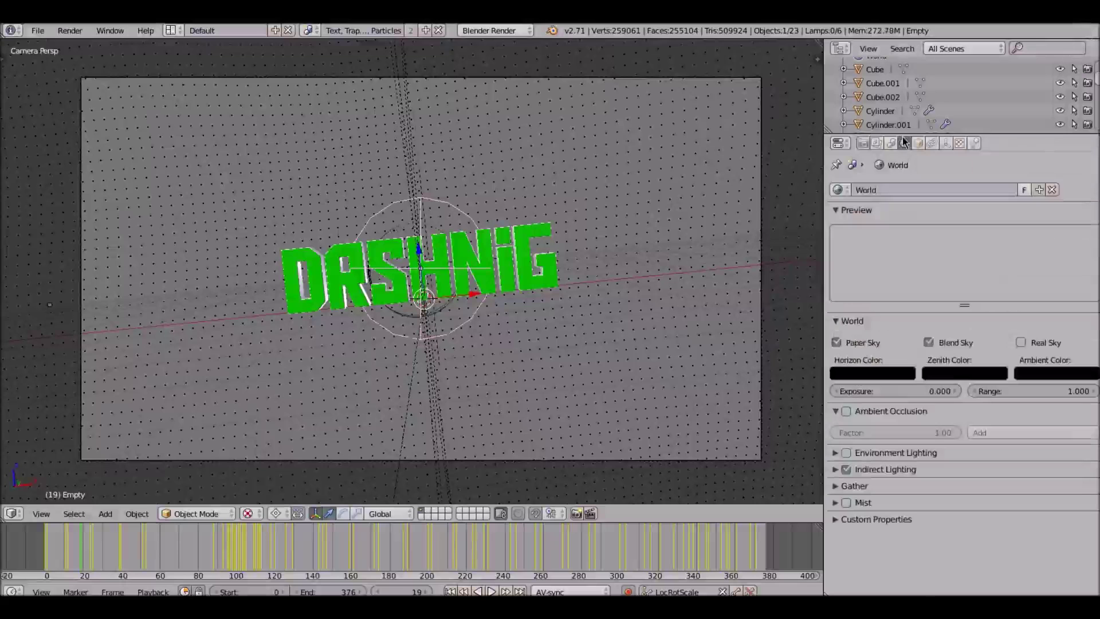
left_click(863, 142)
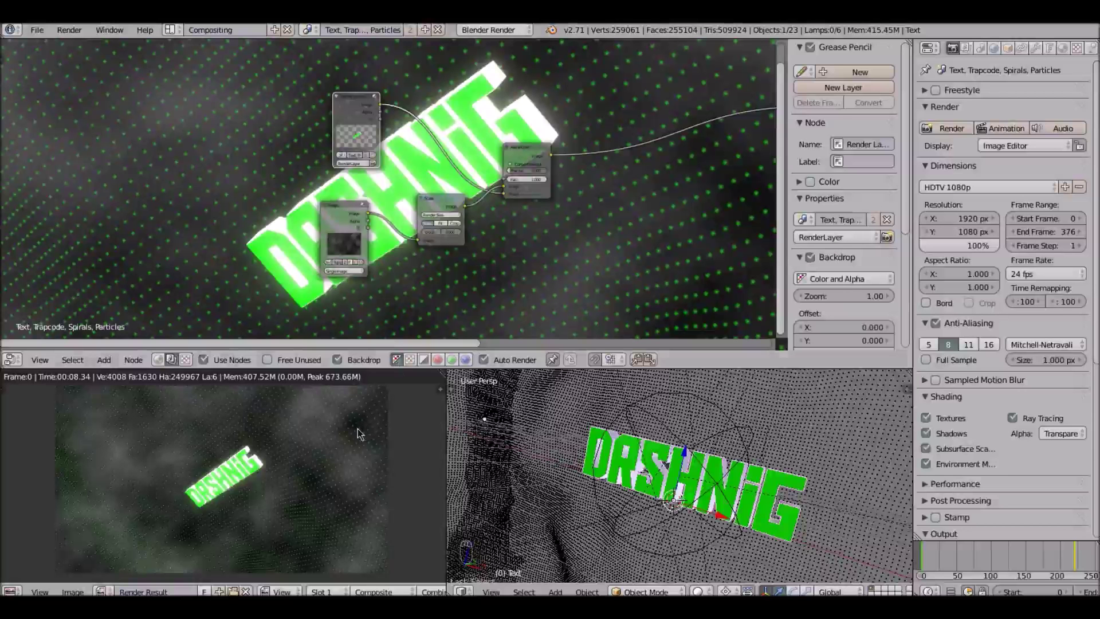
Switch to GIMP and darken the fog image 4.jpg by lowering its brightness with Brightness-Contrast.
middle_click_drag(344, 425, 334, 449)
scroll(337, 418, "up", 3)
scroll(333, 419, "down", 3)
mouse_move(483, 163)
middle_mouse_down()
mouse_move(458, 175)
mouse_move(471, 168)
middle_mouse_up()
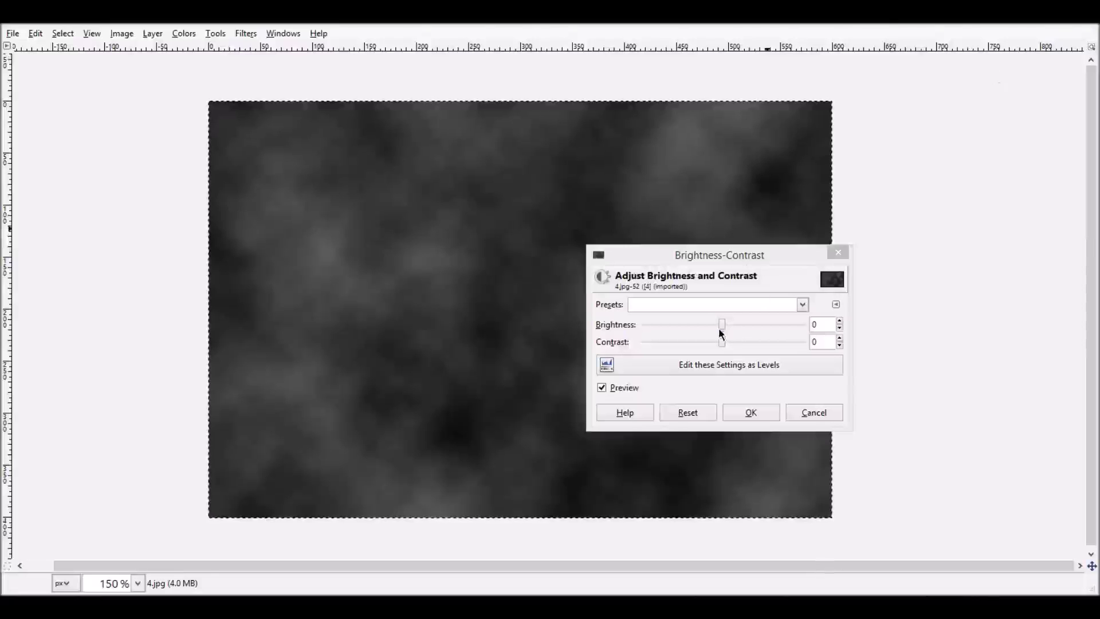
left_click_drag(723, 328, 631, 323)
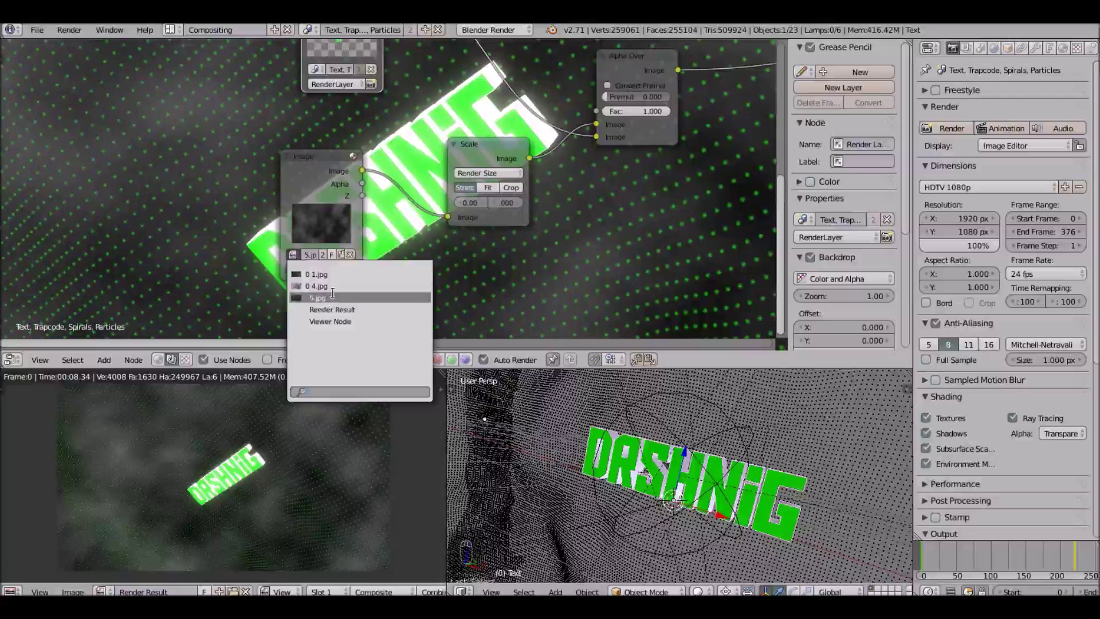
Switch back to Blender, replace 5.jpg with 6.jpg in the Image node and check the background in the render result.
left_click(348, 258)
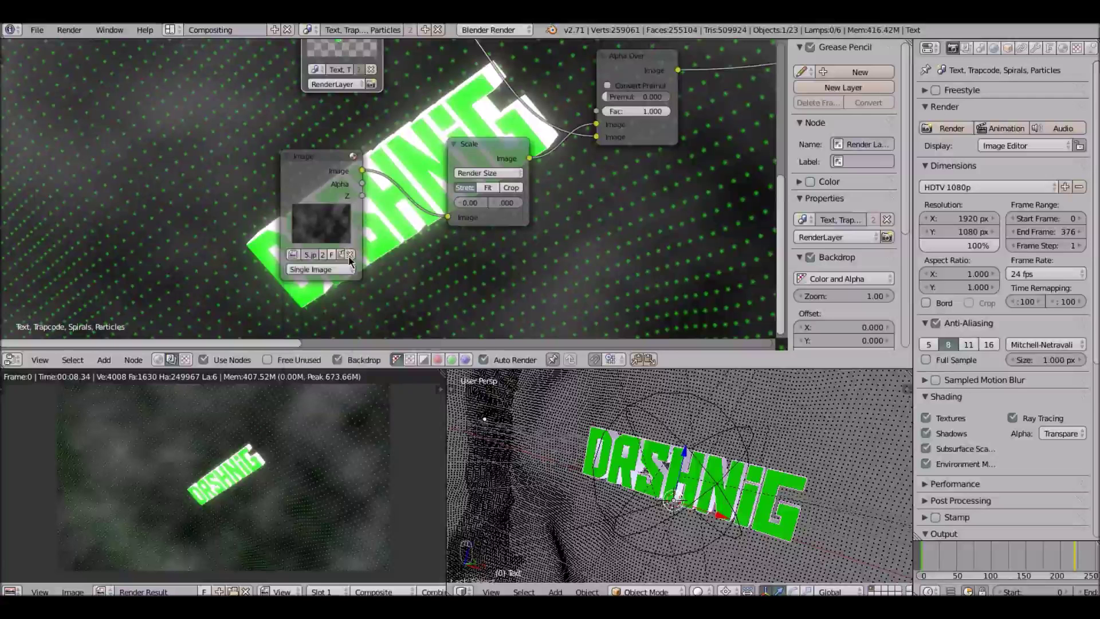
left_click(348, 255)
key("ctrl+z")
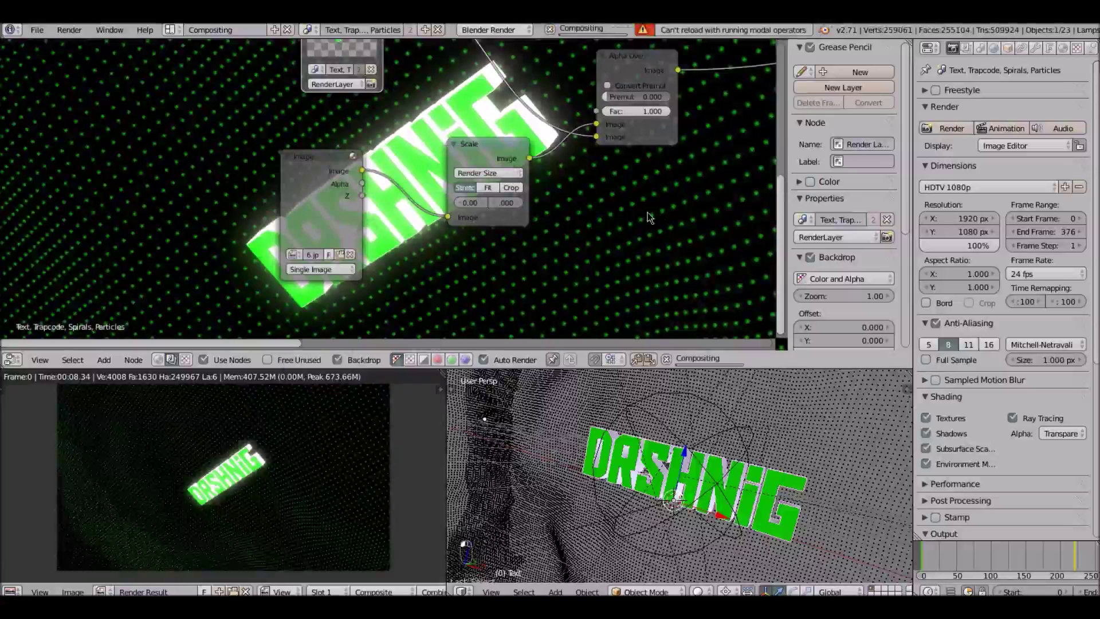
scroll(555, 223, "down", 2)
middle_click_drag(554, 223, 458, 231)
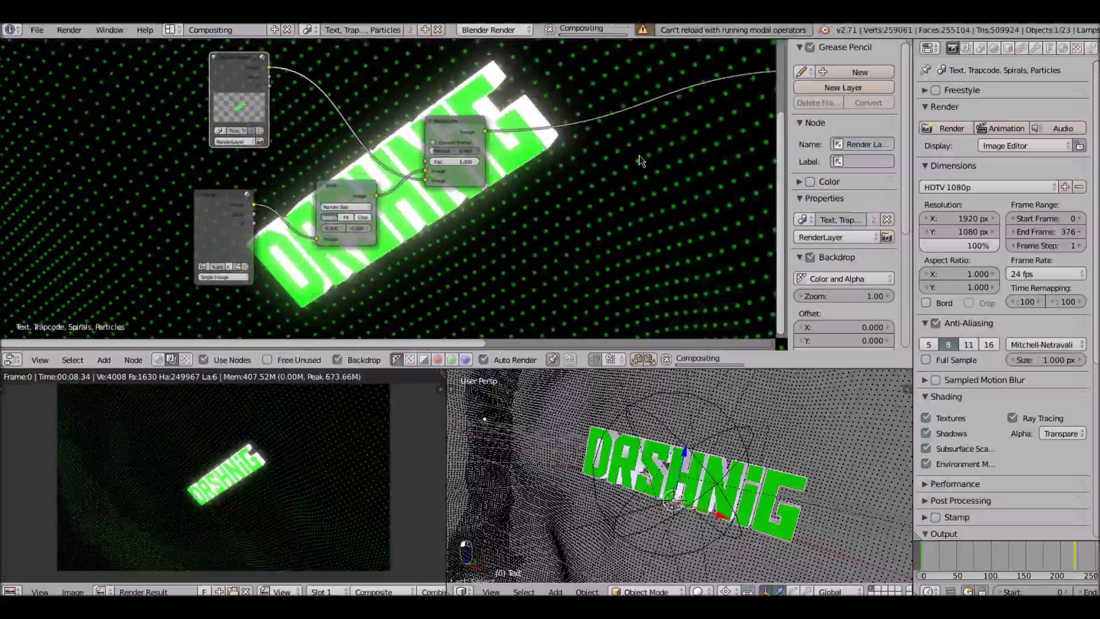
scroll(638, 163, "down", 4)
middle_click_drag(212, 420, 184, 427)
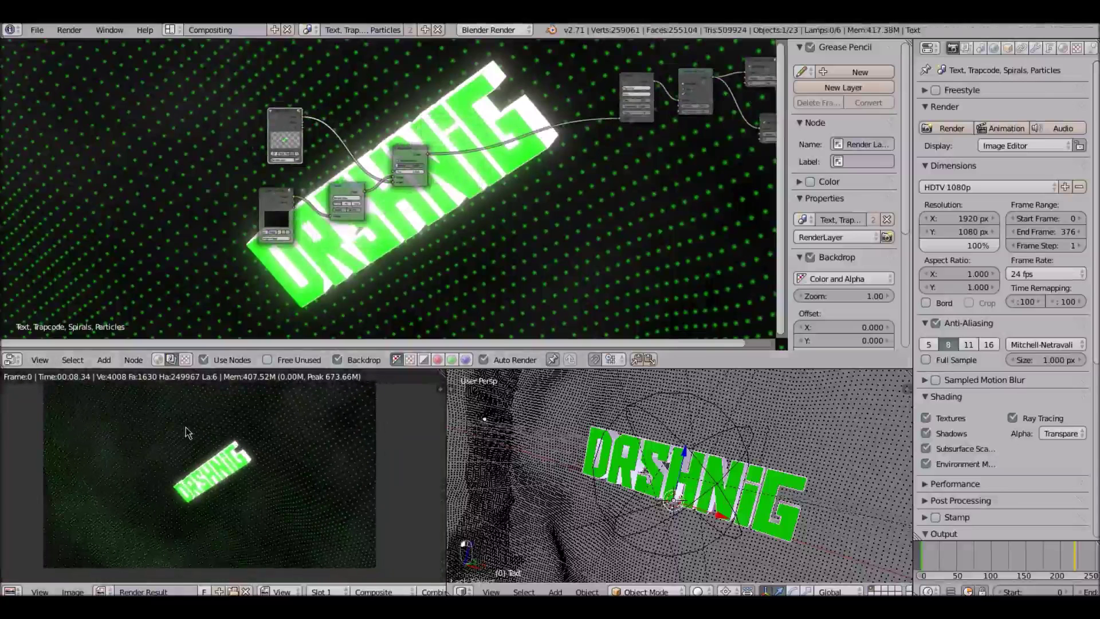
Switch to the Default screen layout, render frame 0 and inspect the text up close.
left_click(179, 33)
left_click(212, 94)
left_click(69, 30)
left_click(89, 46)
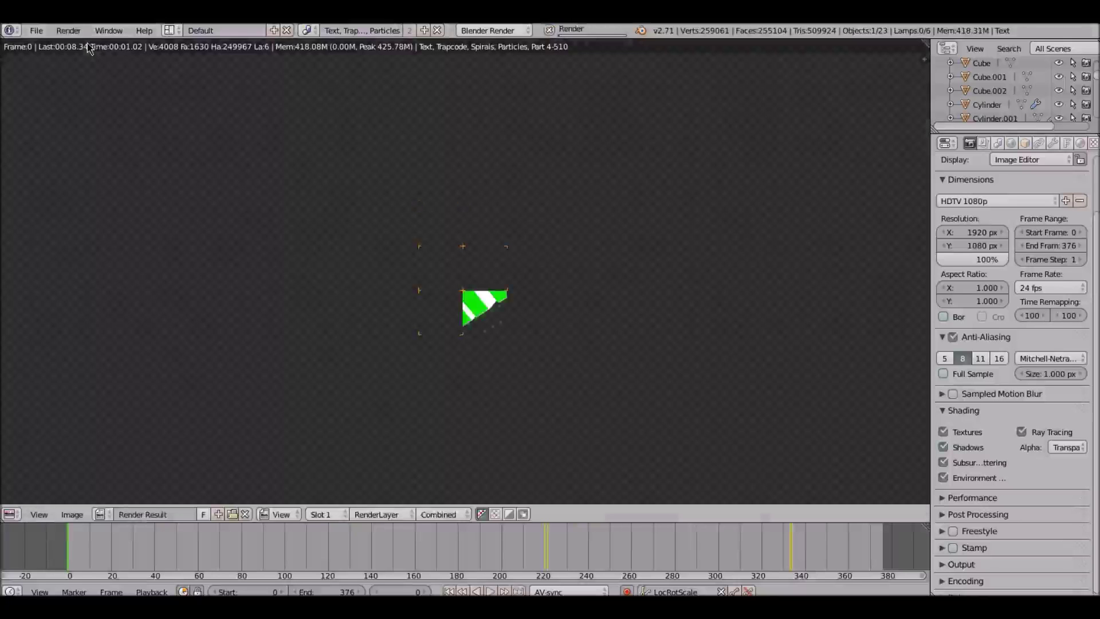
scroll(400, 209, "down", 2)
scroll(400, 209, "up", 6)
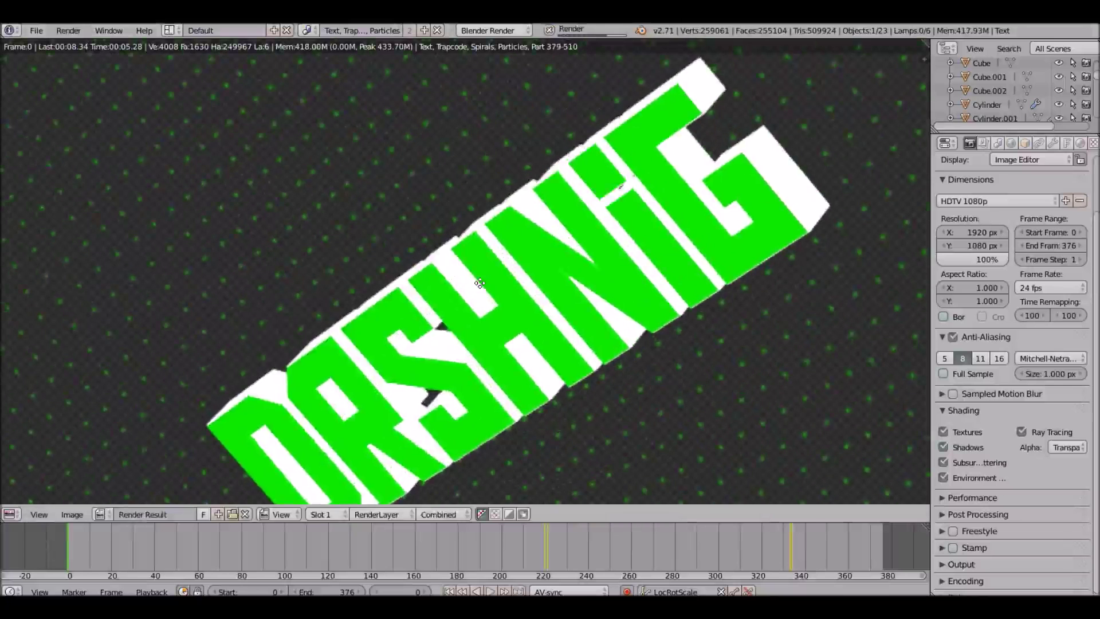
scroll(451, 284, "down", 5)
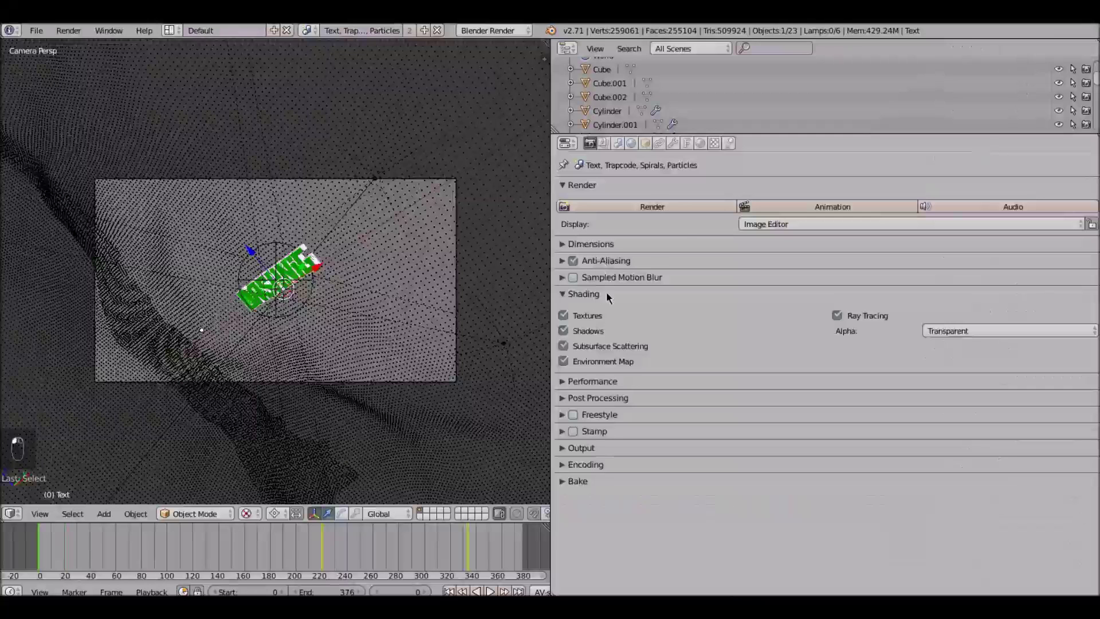
Check the Shading alpha mode options, keep Transparent and widen the 3D viewport.
left_click(945, 331)
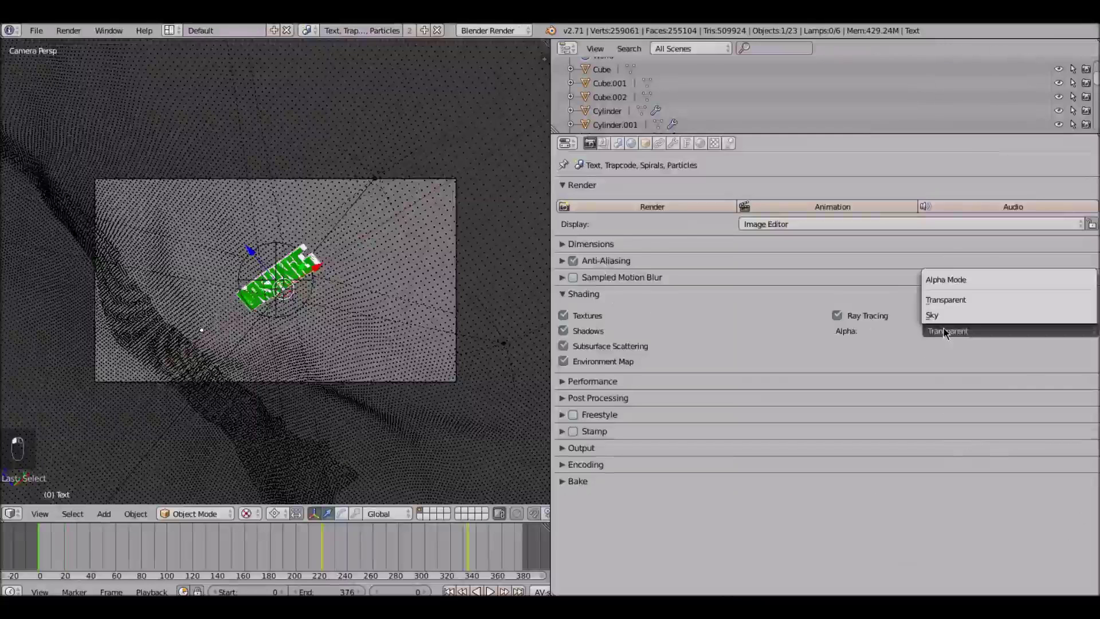
left_click(945, 331)
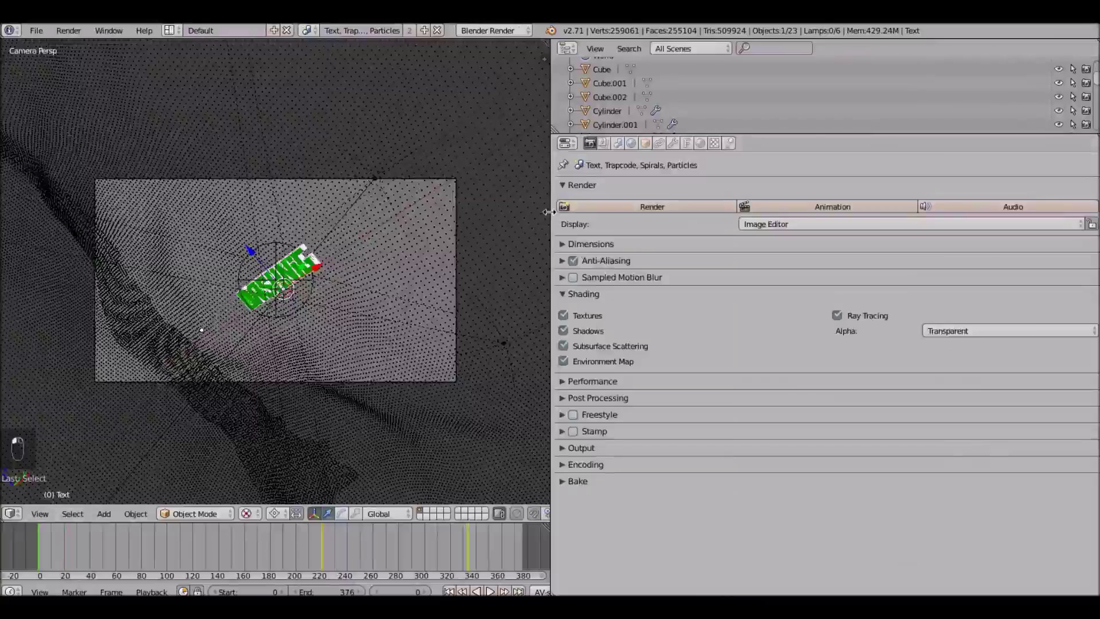
left_click_drag(551, 221, 796, 228)
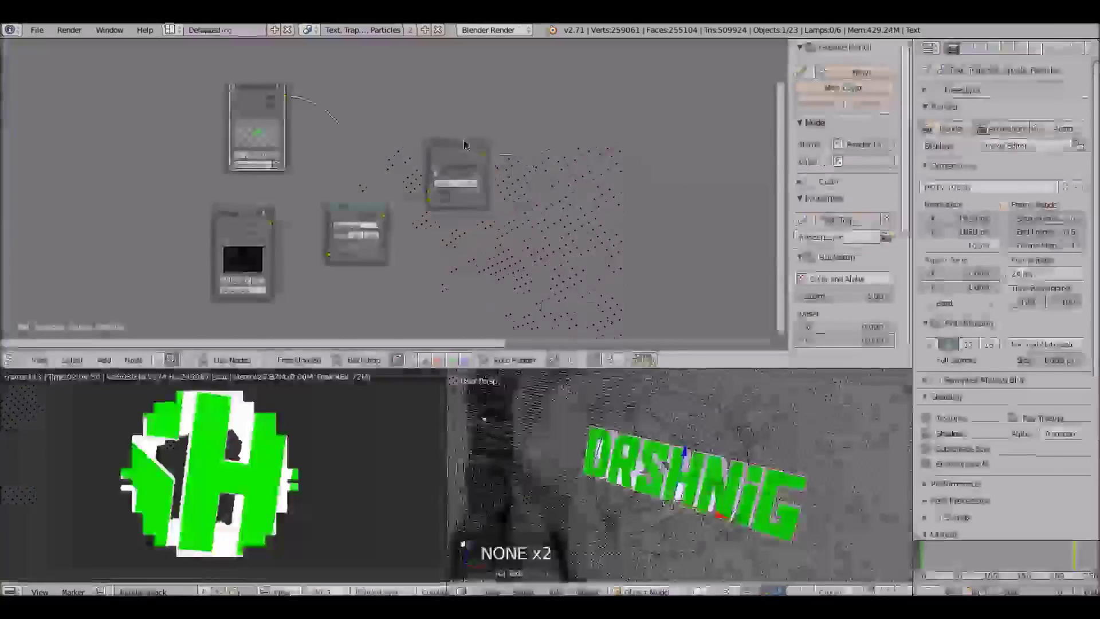
In the Compositing layout, reconnect the Image node's image output to the Scale node's image input.
scroll(415, 102, "up", 4)
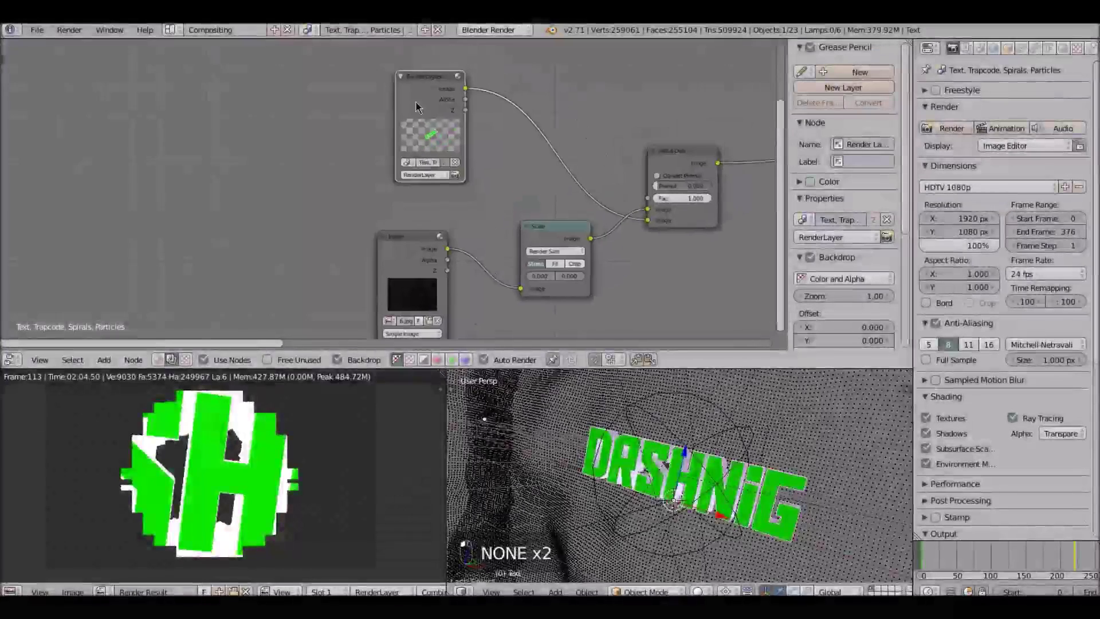
middle_click_drag(417, 89, 410, 71)
middle_click_drag(393, 245, 351, 234)
left_click_drag(506, 202, 502, 200)
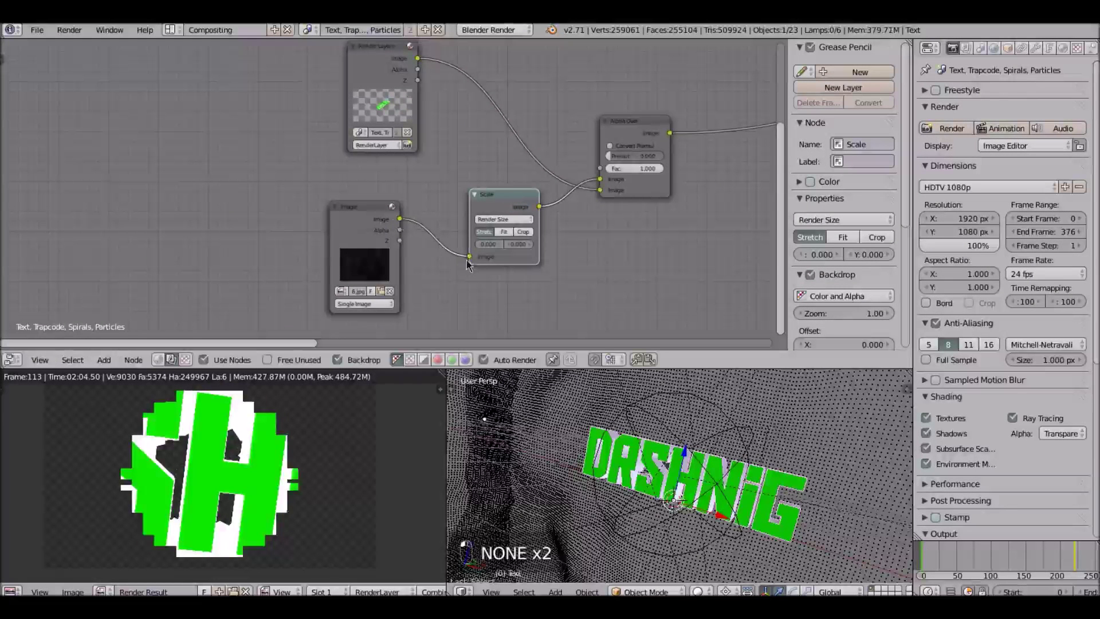
left_click_drag(400, 223, 463, 237)
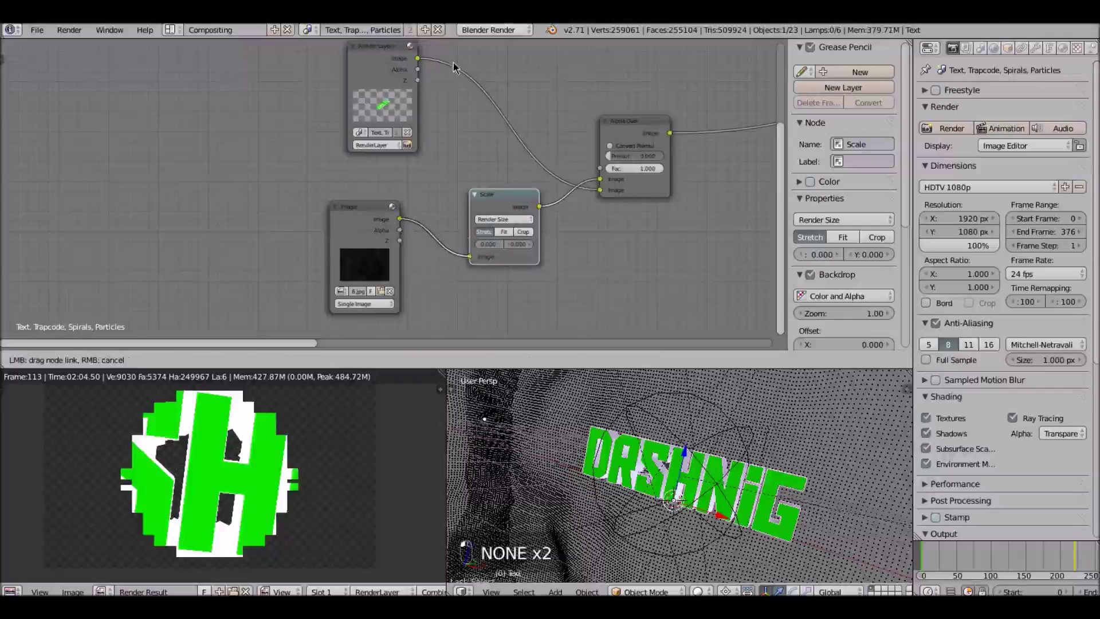
Relink Scale to Alpha Over's first image input and Render Layers to its second, and feed Alpha Over's output into Glare.
middle_click_drag(423, 64, 362, 99)
left_click_drag(355, 93, 539, 229)
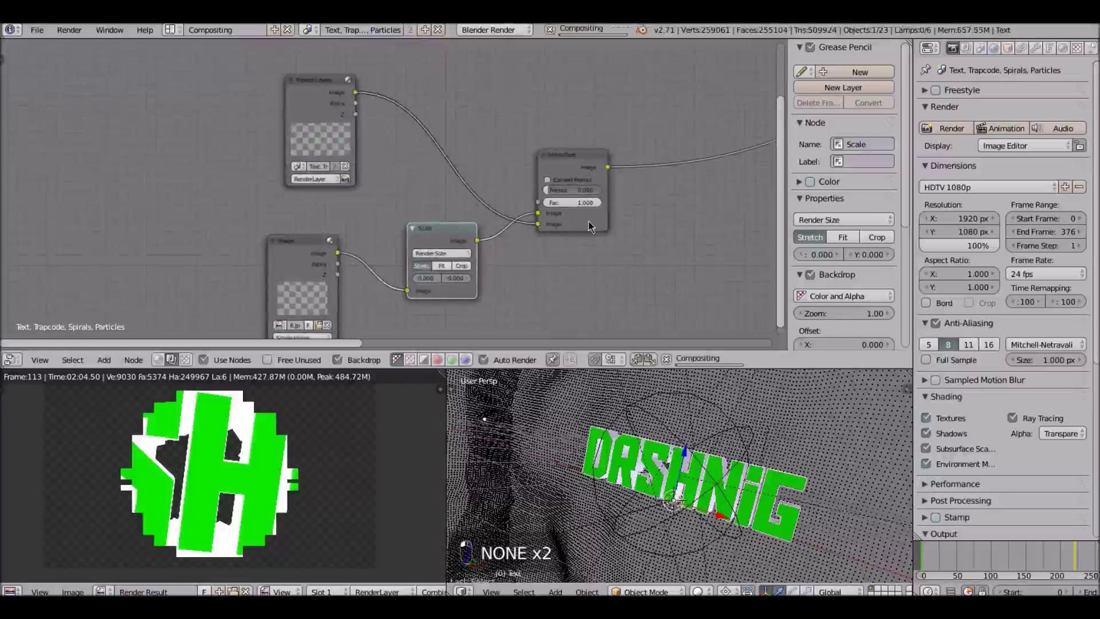
middle_click_drag(535, 227, 503, 225)
left_click_drag(445, 246, 511, 213)
middle_click_drag(699, 167, 381, 218)
left_click_drag(256, 220, 644, 150)
Examine the settings of the Glare, Lens Distortion, Composite and Viewer nodes.
middle_click_drag(499, 165, 185, 248)
scroll(367, 175, "up", 12)
middle_click_drag(358, 178, 311, 165)
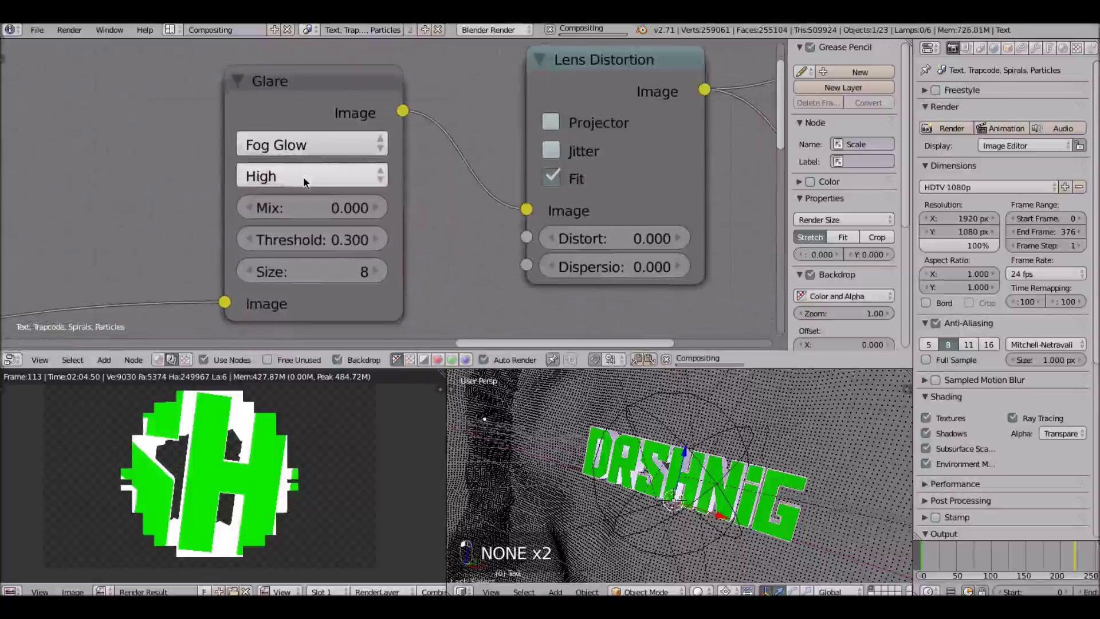
middle_click_drag(324, 250, 224, 238)
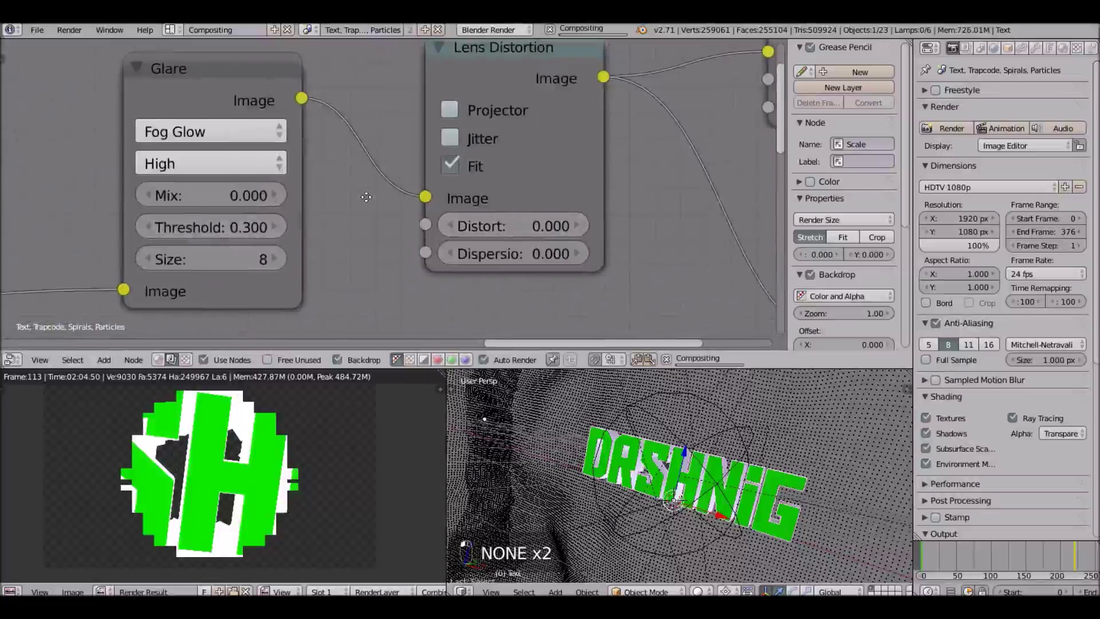
middle_click_drag(367, 203, 304, 232)
middle_click_drag(429, 207, 400, 193)
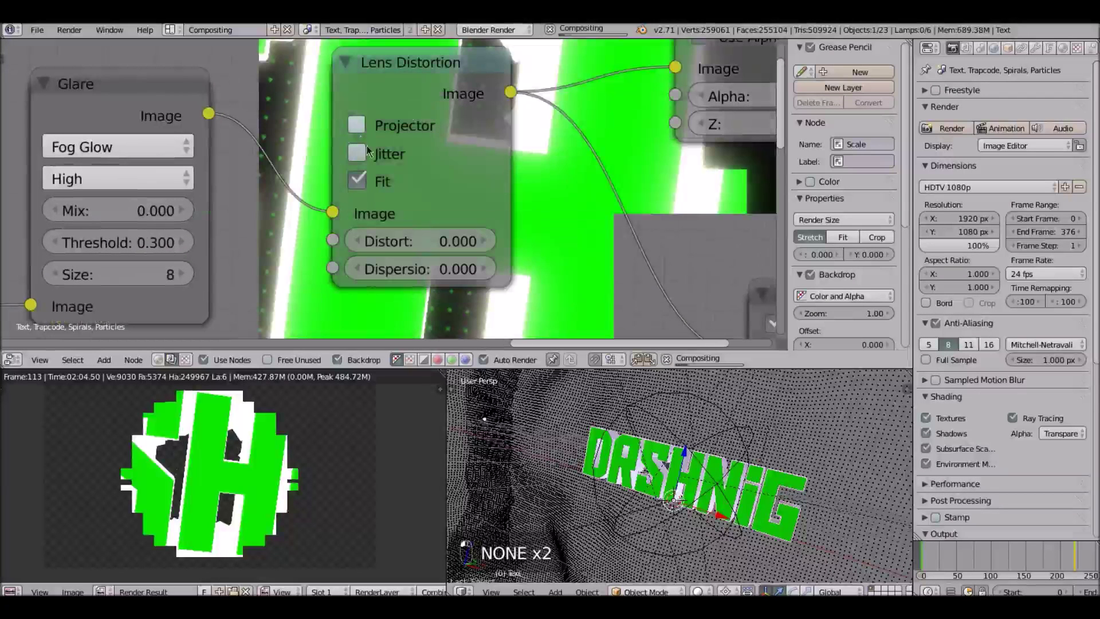
left_click_drag(404, 116, 408, 139)
scroll(407, 140, "up", 1)
middle_click_drag(761, 68, 454, 176)
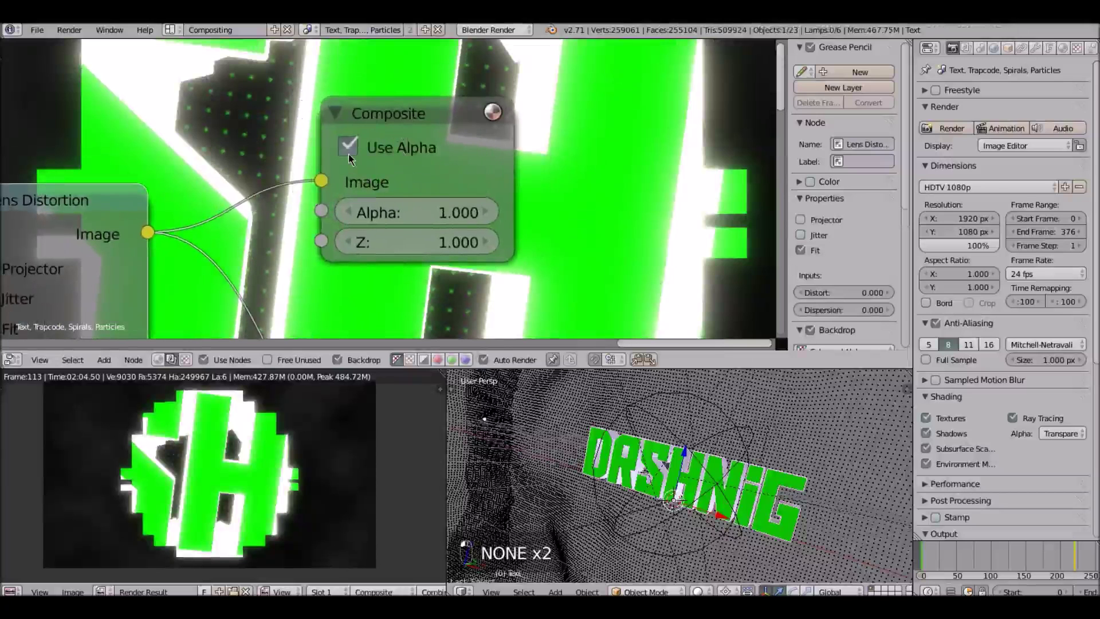
scroll(379, 143, "down", 3)
scroll(386, 137, "up", 1)
middle_click_drag(387, 137, 395, 174)
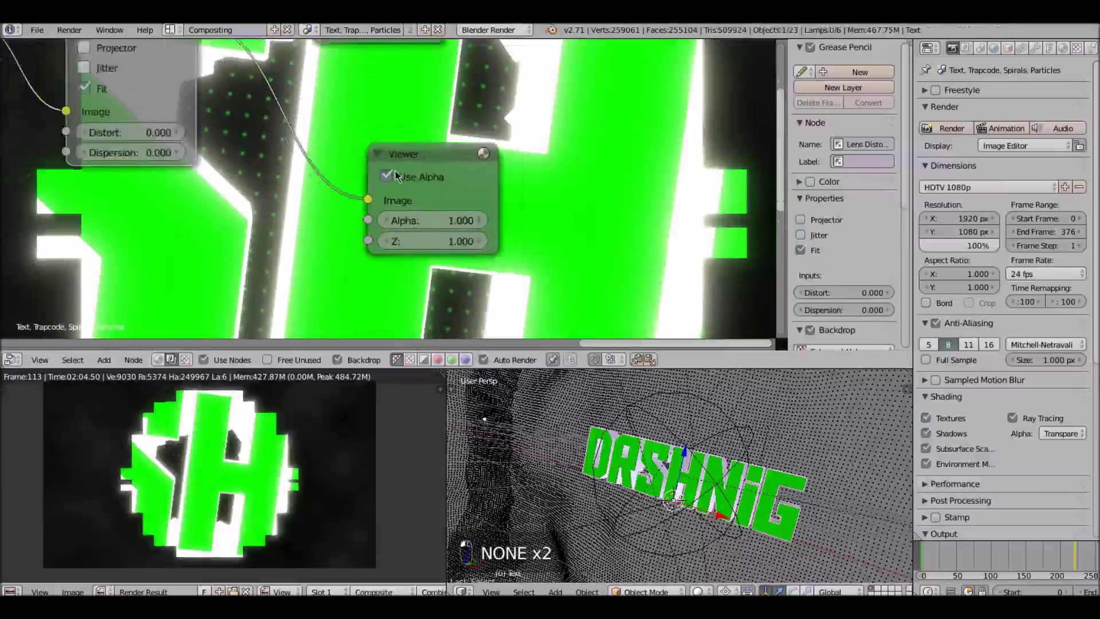
scroll(395, 175, "down", 5)
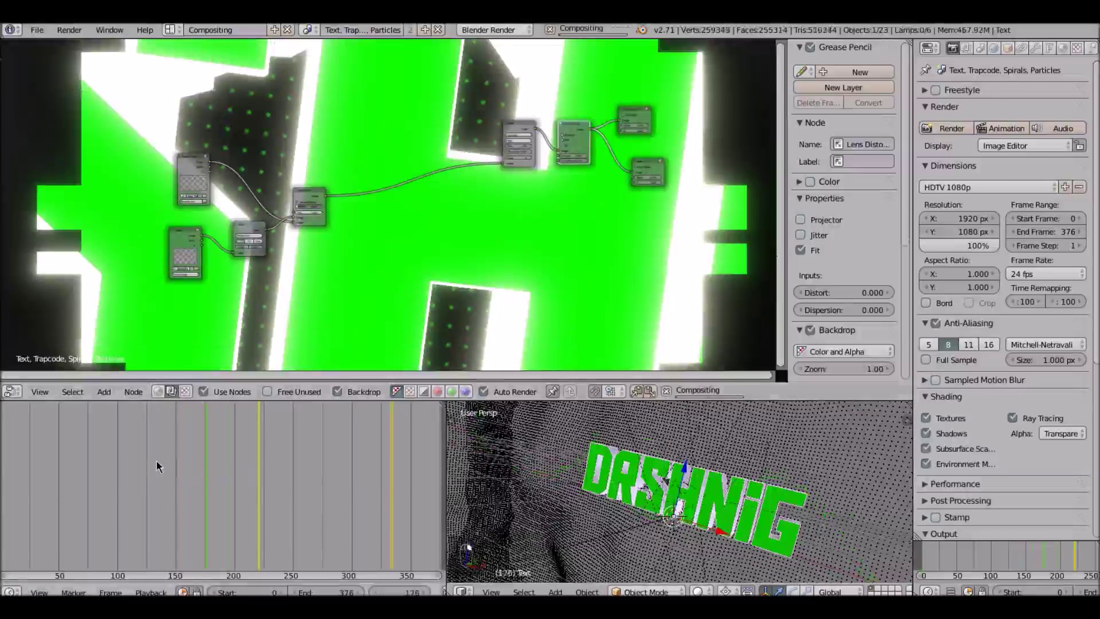
Scrub the timeline back to frame 118 and view the keyframes around it.
left_click_drag(136, 461, 140, 465)
scroll(153, 466, "up", 3)
scroll(158, 466, "left", 5, "ctrl")
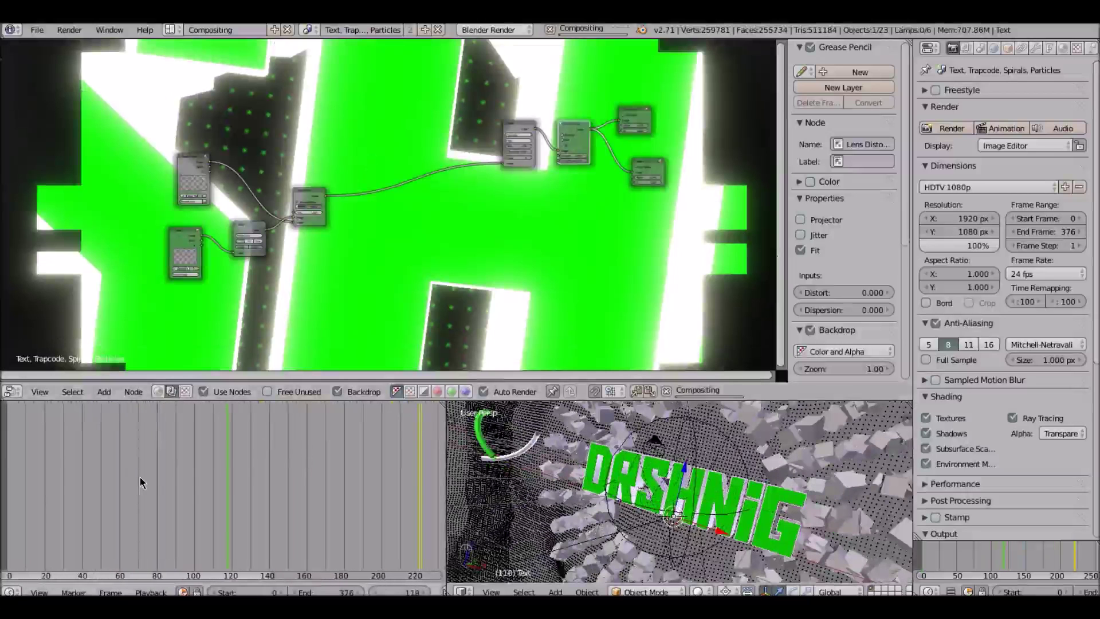
scroll(234, 494, "up", 2)
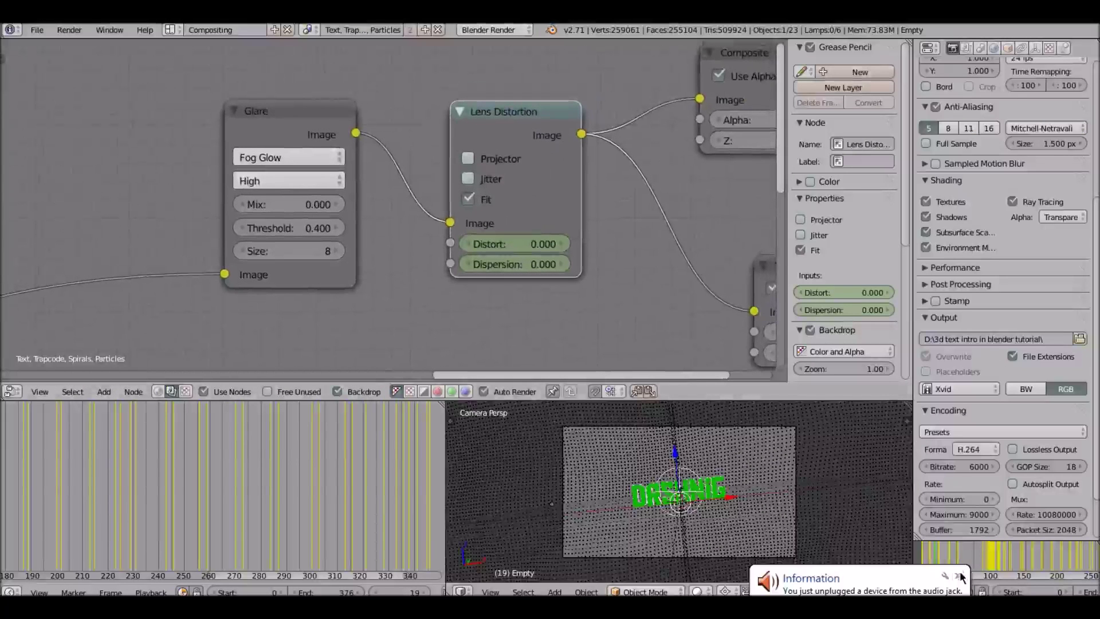
Dismiss the audio device notification and examine the Lens Distortion node's Distort and Dispersion fields along with the timeline keyframes.
left_click(960, 576)
scroll(521, 224, "down", 2)
scroll(453, 273, "down", 2)
scroll(454, 269, "up", 3)
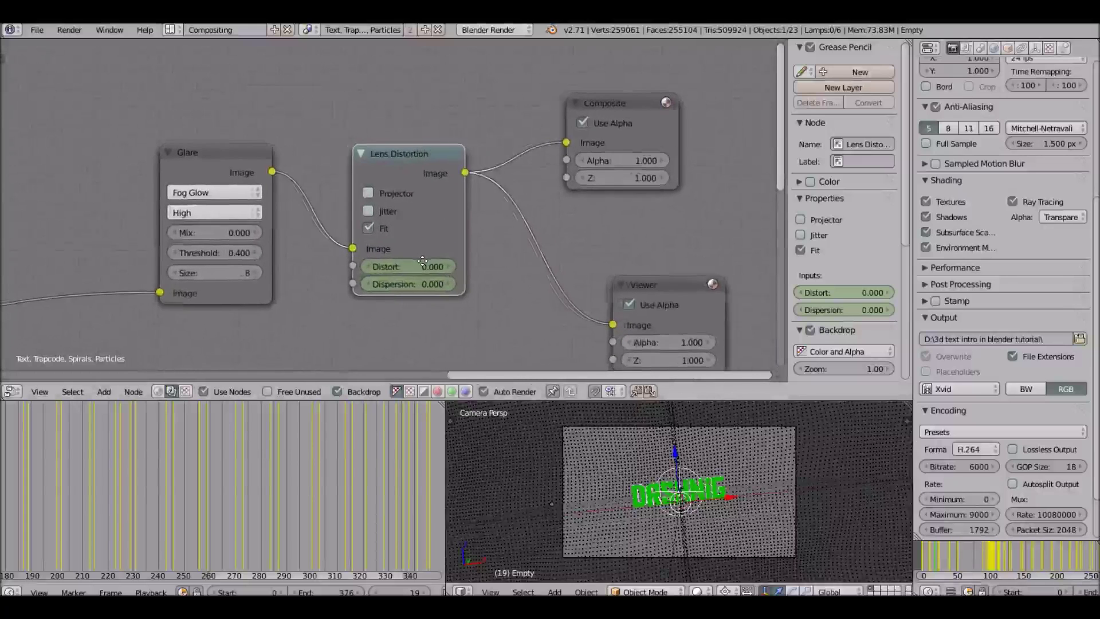
key("KP_Decimal")
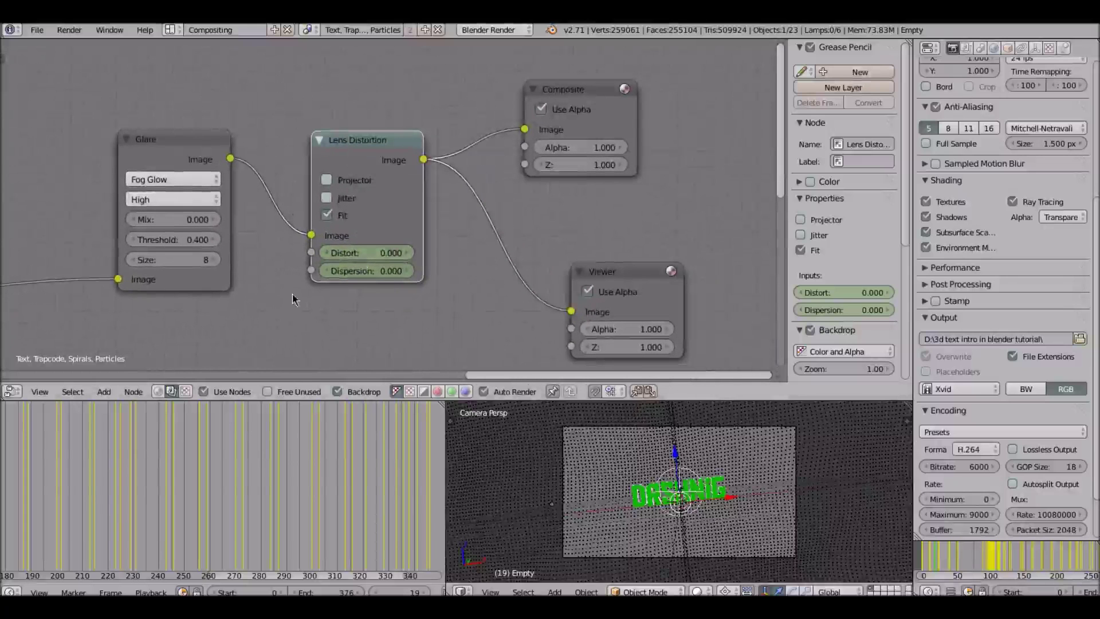
scroll(36, 520, "left", 10, "ctrl")
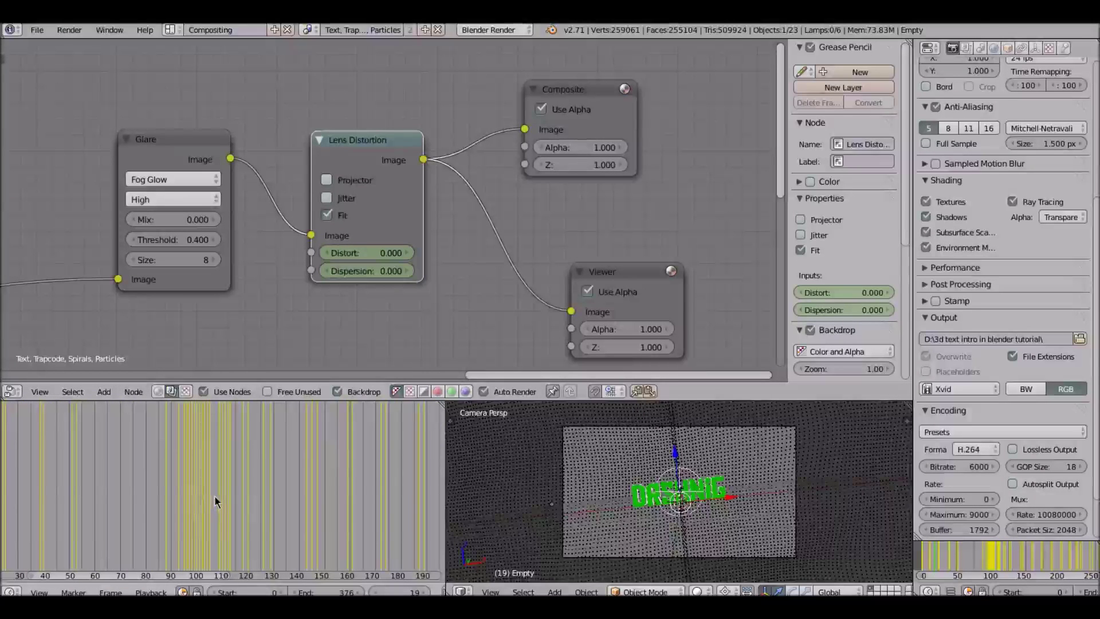
Go to frame 109 and examine the Lens Distortion node's keyframed Distort and Dispersion fields up close.
left_click(223, 480)
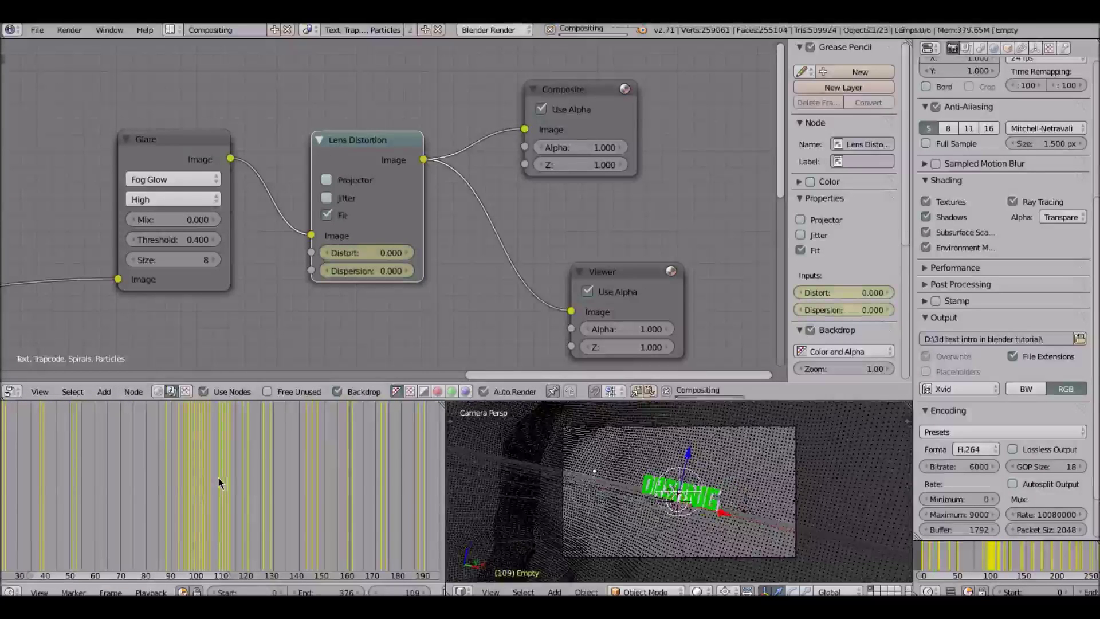
scroll(345, 232, "up", 2)
middle_click_drag(345, 232, 418, 212)
scroll(393, 231, "down", 2)
scroll(393, 231, "up", 1)
scroll(393, 230, "up", 2)
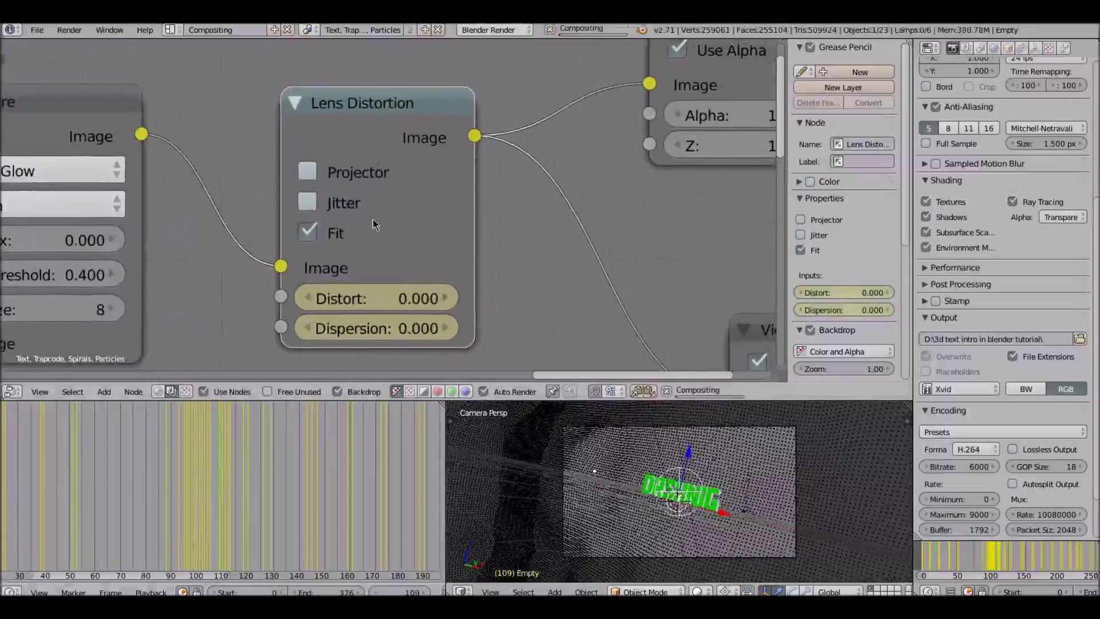
scroll(387, 266, "down", 1)
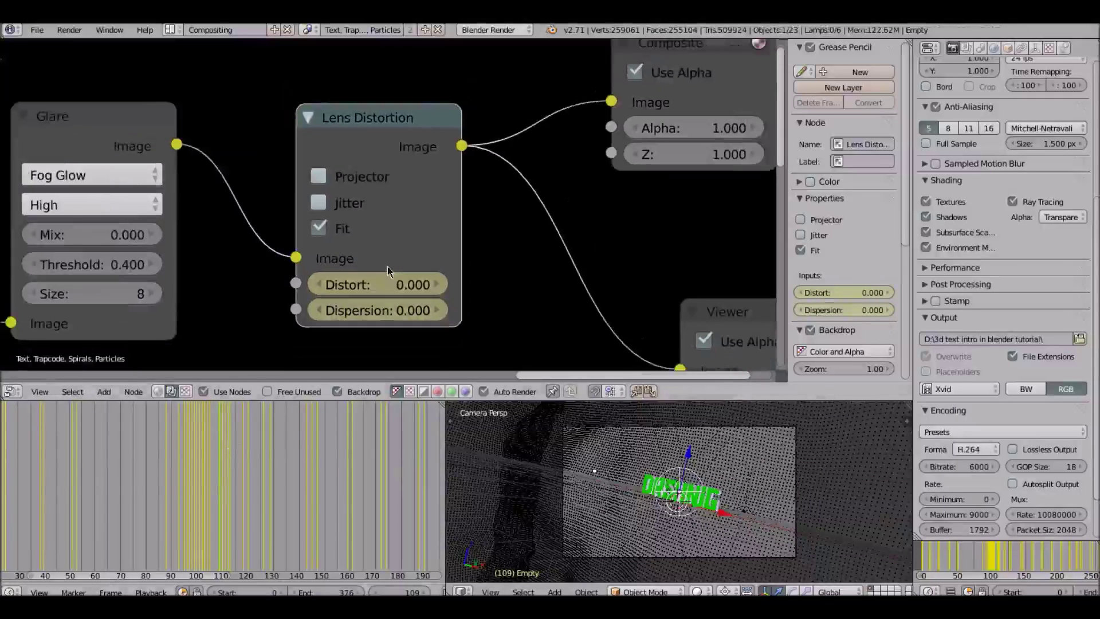
middle_click_drag(387, 265, 379, 273)
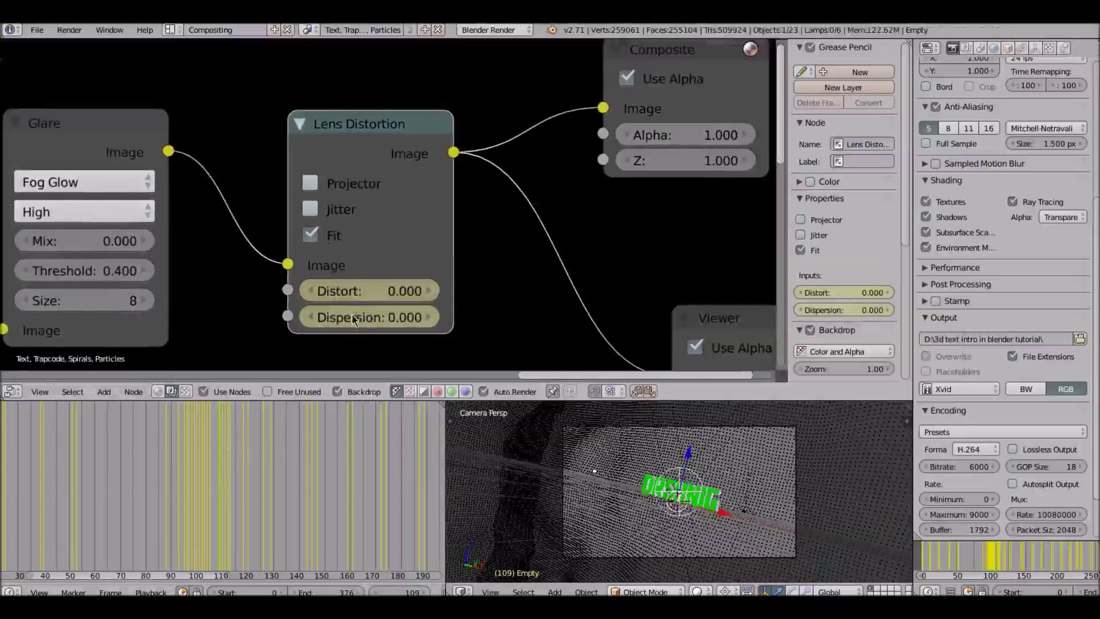
Scrub the timeline to frame 107 and keyframe the Lens Distortion node's Distort at 0.5 and Dispersion at 0.1.
left_click(219, 480)
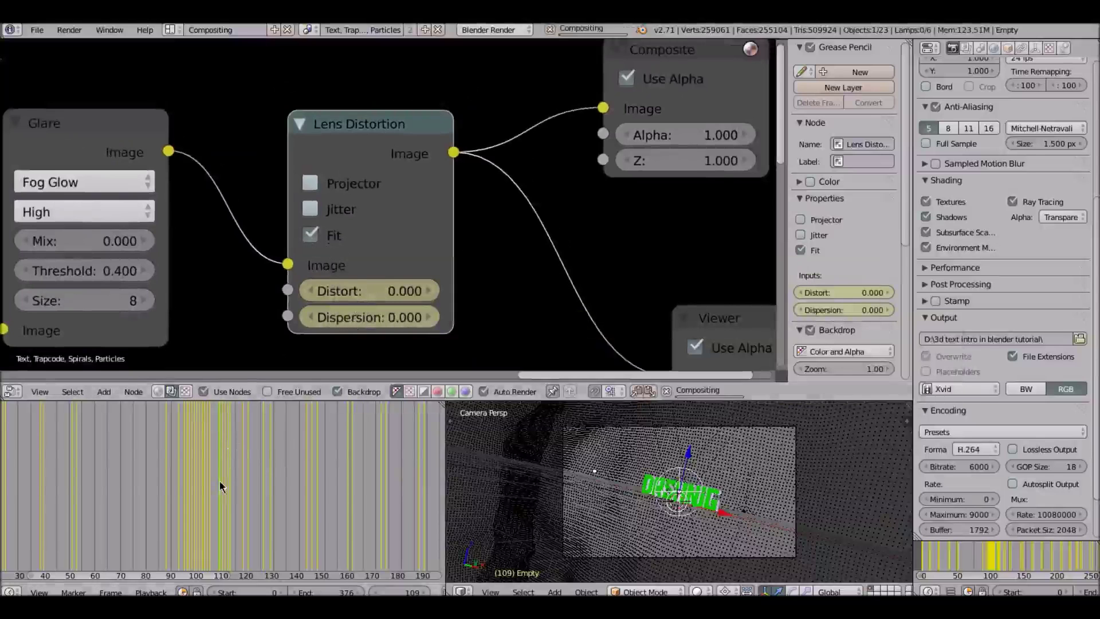
left_click_drag(220, 482, 234, 485)
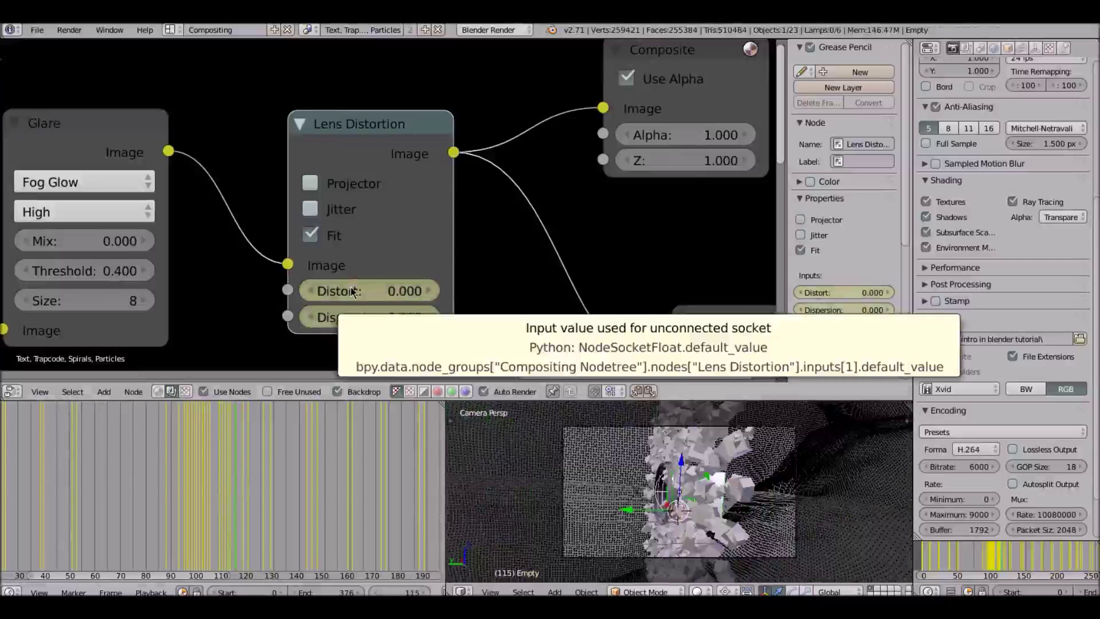
left_click(239, 496)
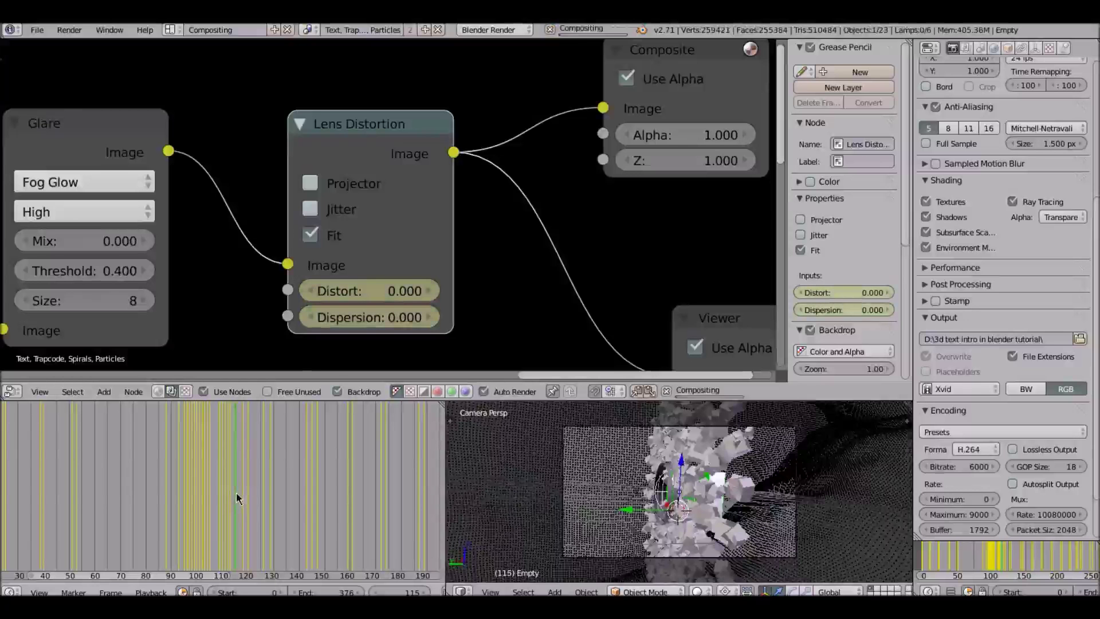
left_click_drag(234, 493, 216, 496)
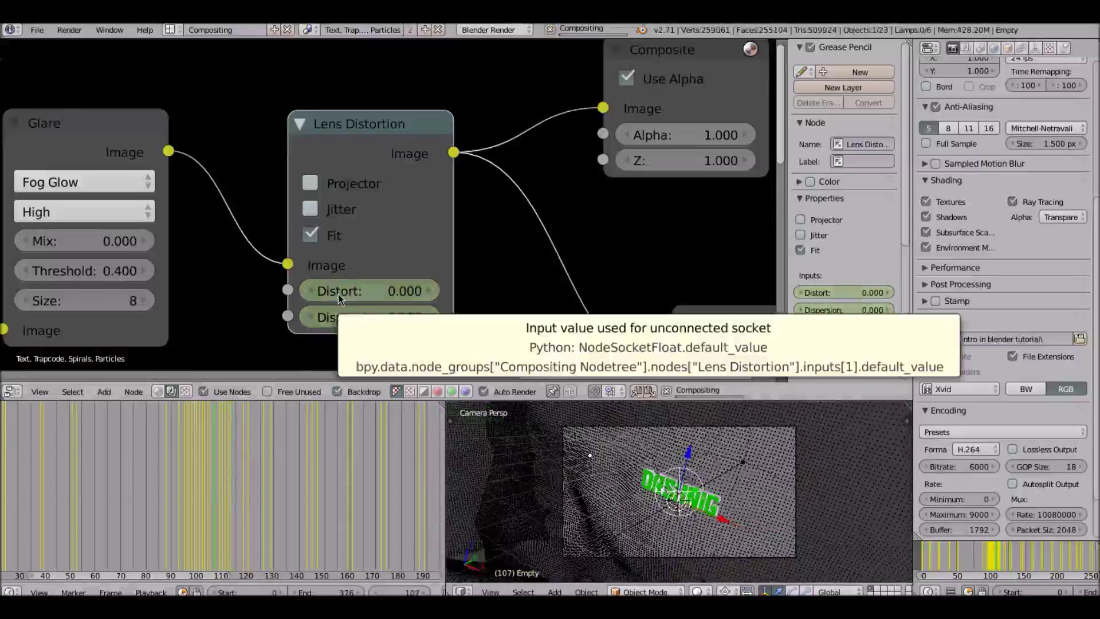
left_click_drag(346, 294, 358, 293)
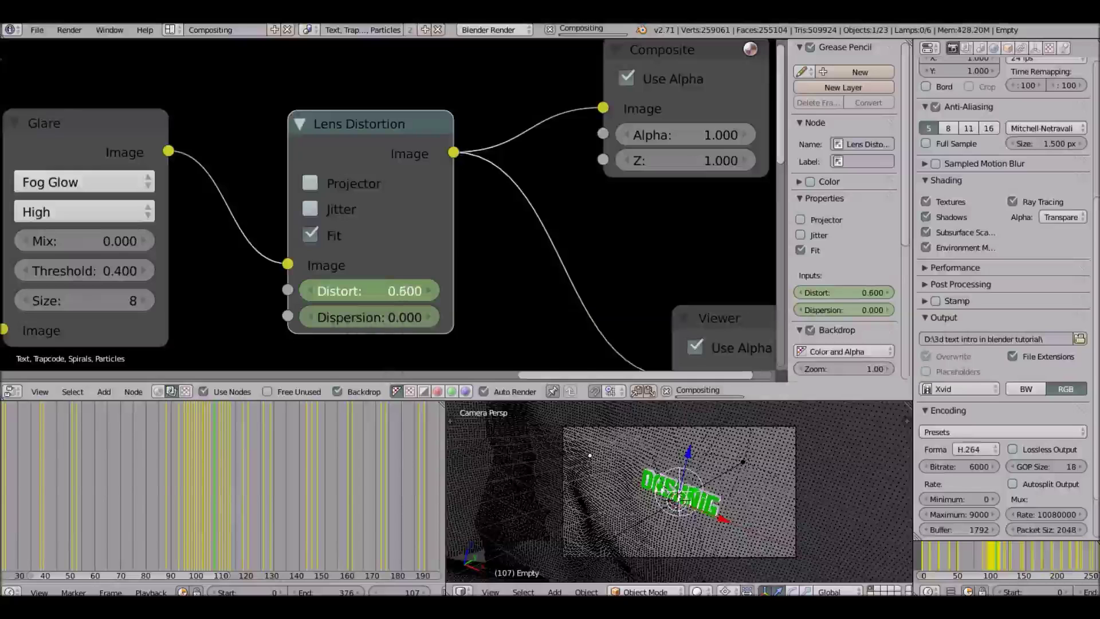
left_click(433, 291)
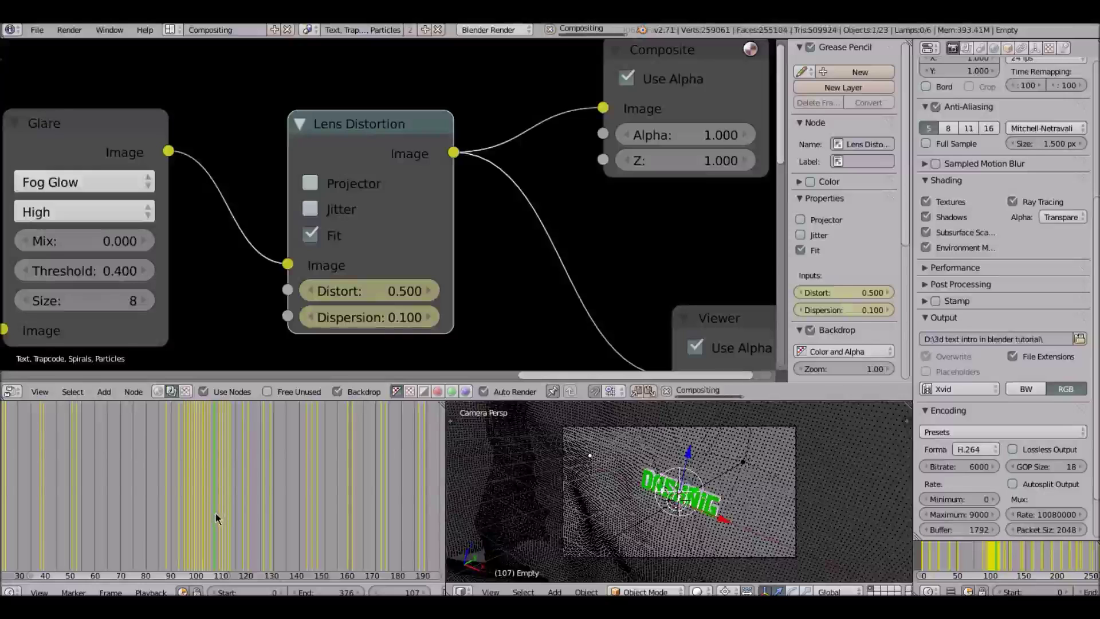
Step through frames 108 to 110 and back to 109 to check the animated lens distortion values.
left_click(424, 593)
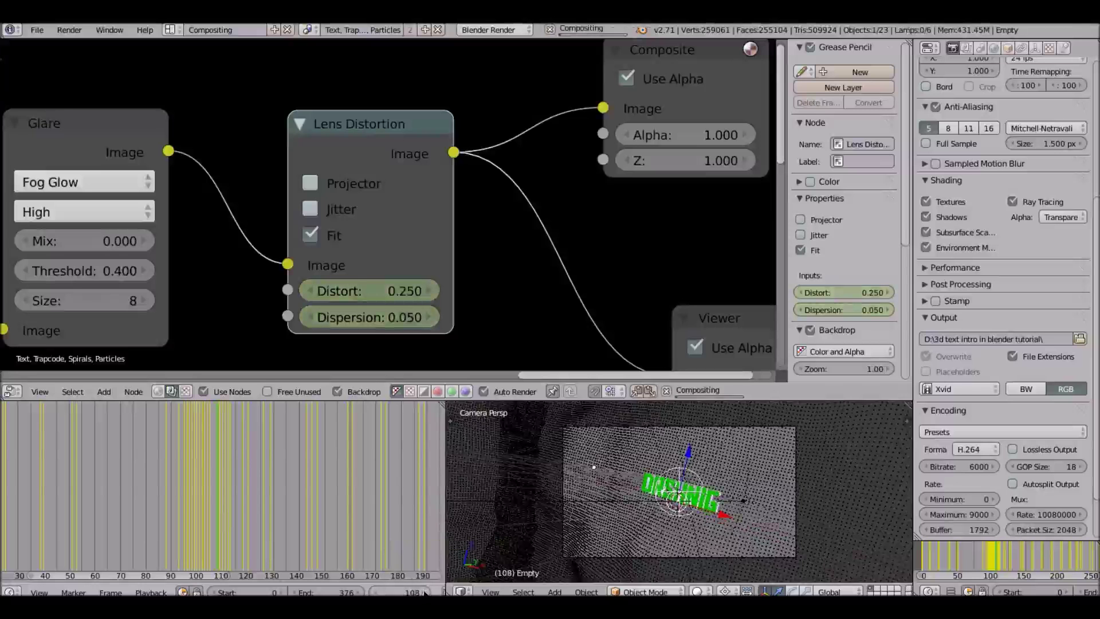
left_click(424, 593)
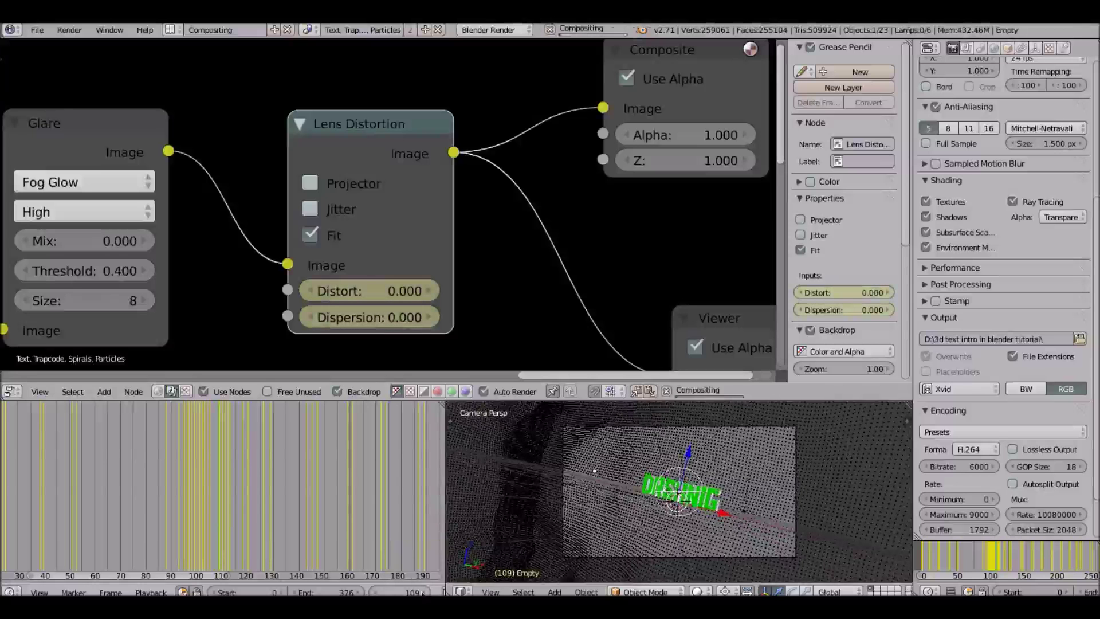
left_click(424, 593)
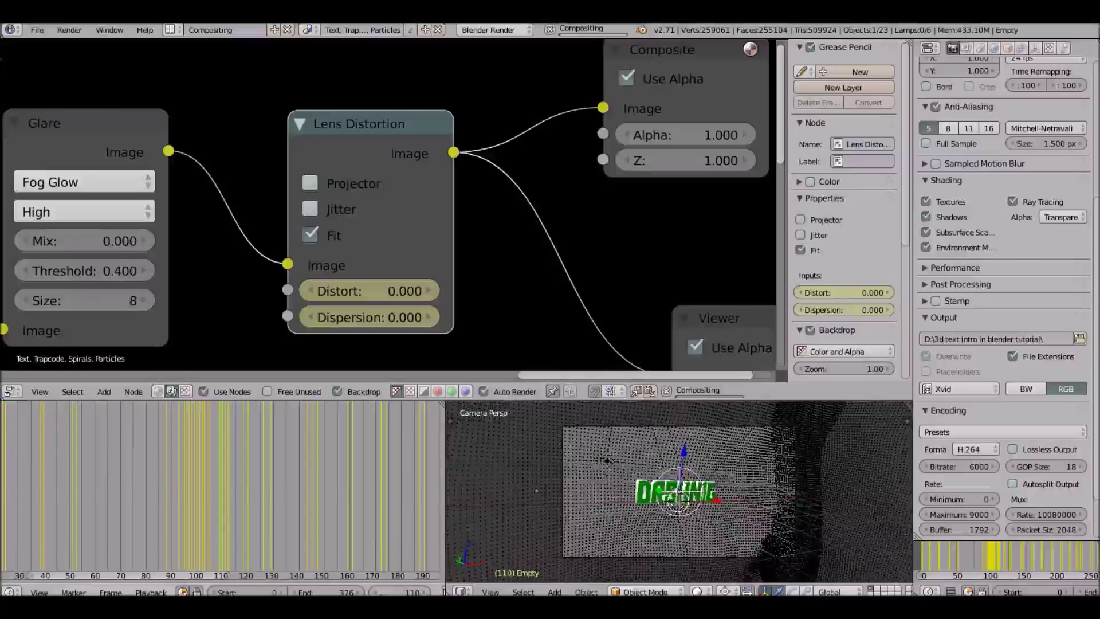
left_click(380, 593)
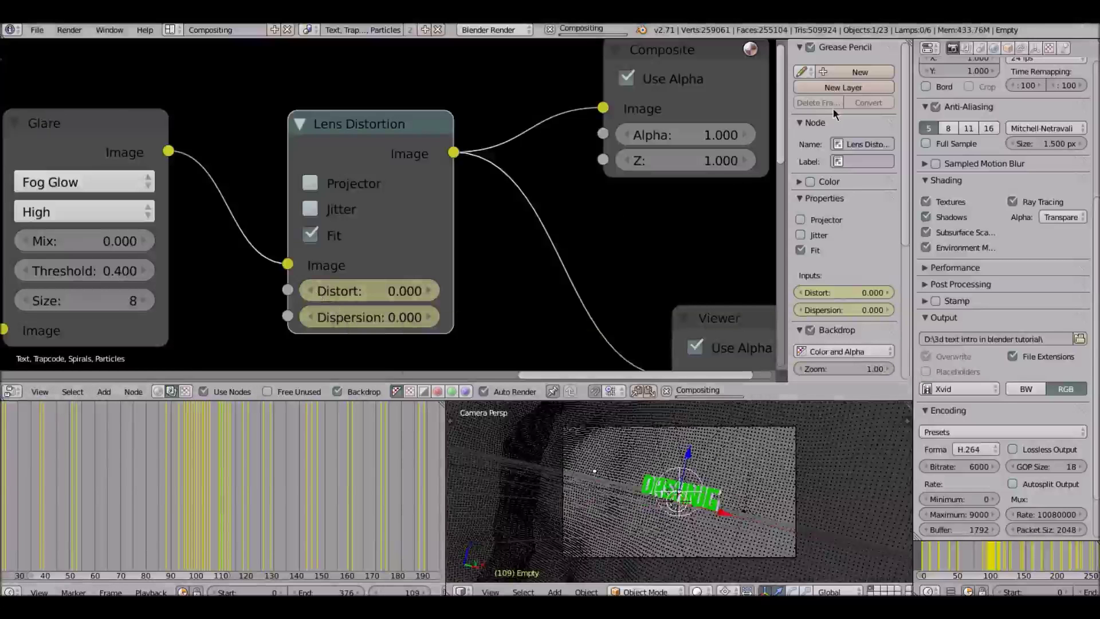
Delete the existing Lens Distortion node and add a new one between Glare and the output nodes with Fit enabled.
scroll(423, 212, "down", 4)
mouse_move(435, 203)
middle_mouse_down()
mouse_move(398, 206)
mouse_move(416, 211)
middle_mouse_up()
key("x")
key("shift+a")
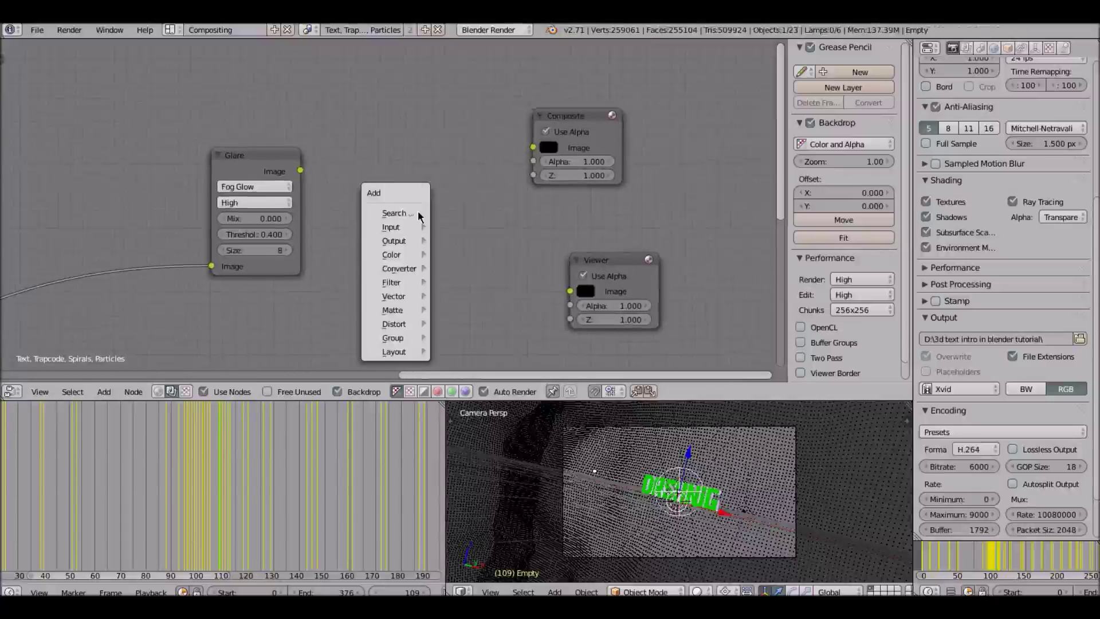
left_click(418, 213)
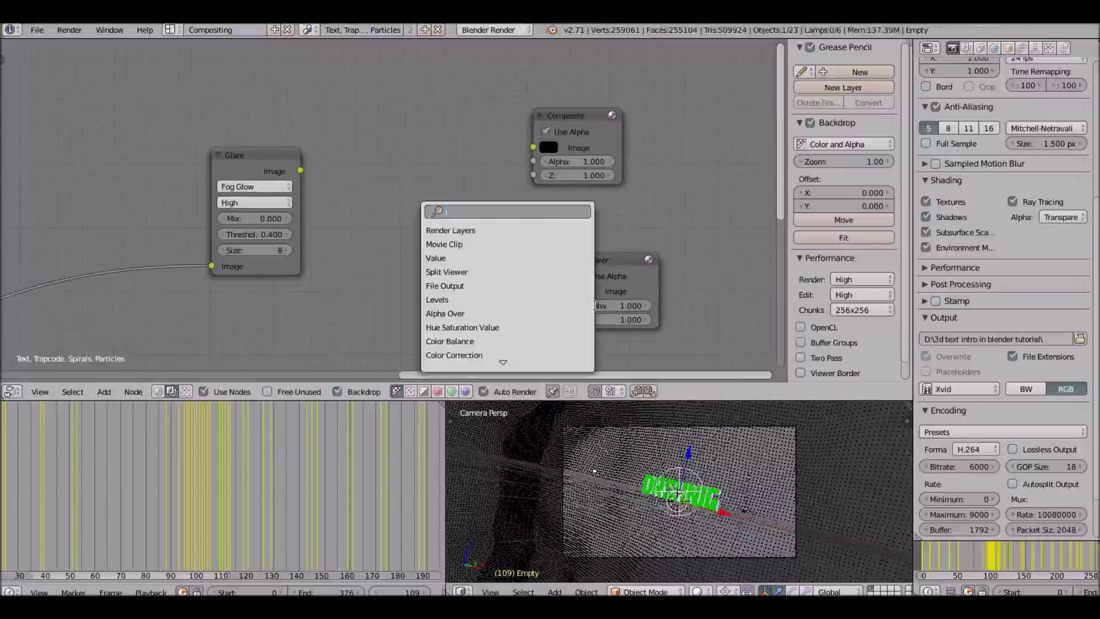
type("lens")
key("Return")
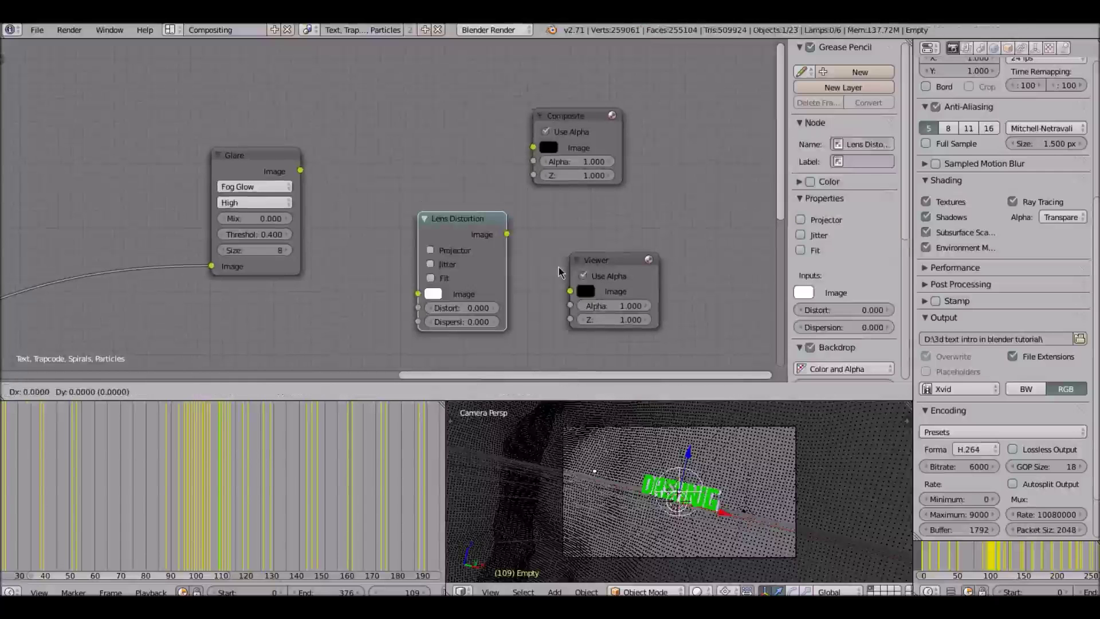
left_click(558, 262)
left_click(396, 231)
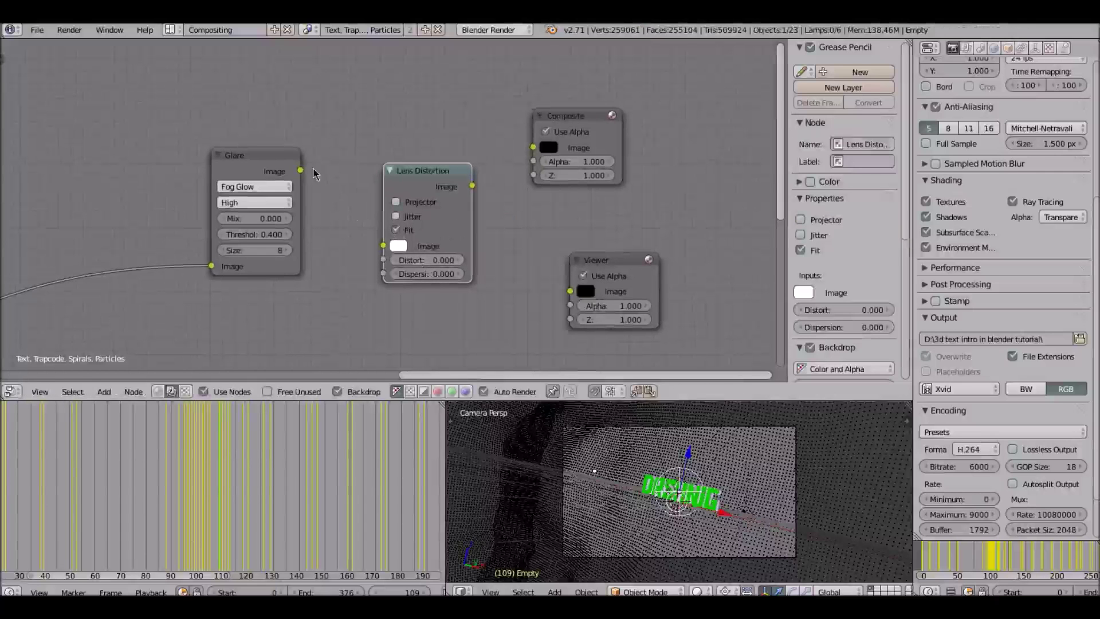
Link Glare's image output to the new Lens Distortion node, and its output to the Composite and Viewer image inputs.
left_click(229, 179)
left_click_drag(300, 170, 383, 245)
left_click_drag(472, 185, 533, 147)
left_click_drag(472, 185, 570, 291)
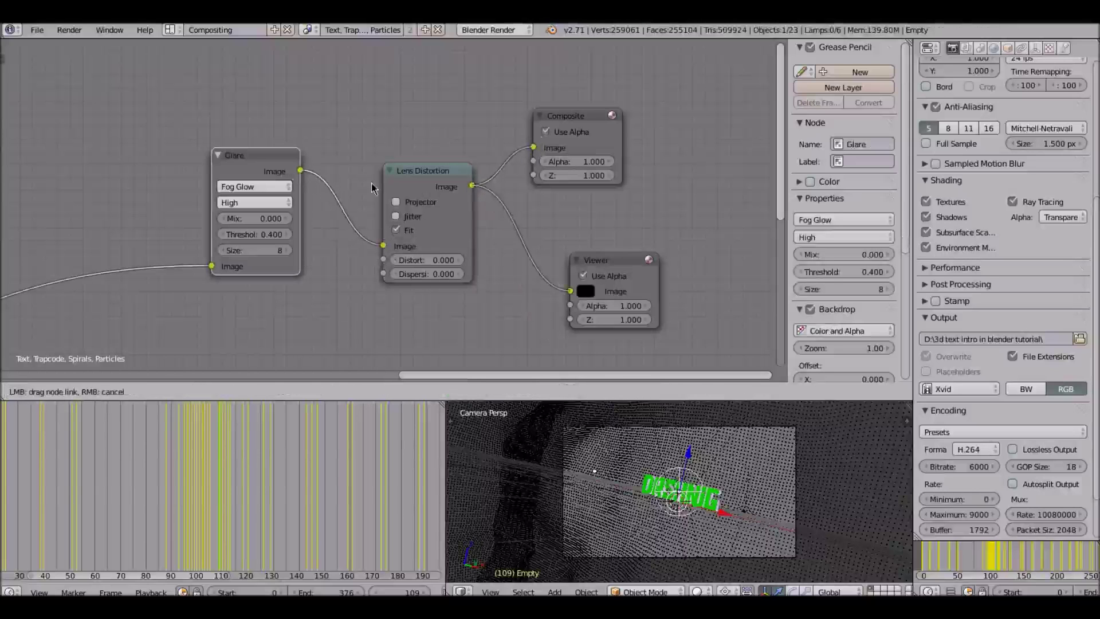
Render the current frame and return to the node tree with the result as backdrop.
left_click(71, 33)
left_click(81, 48)
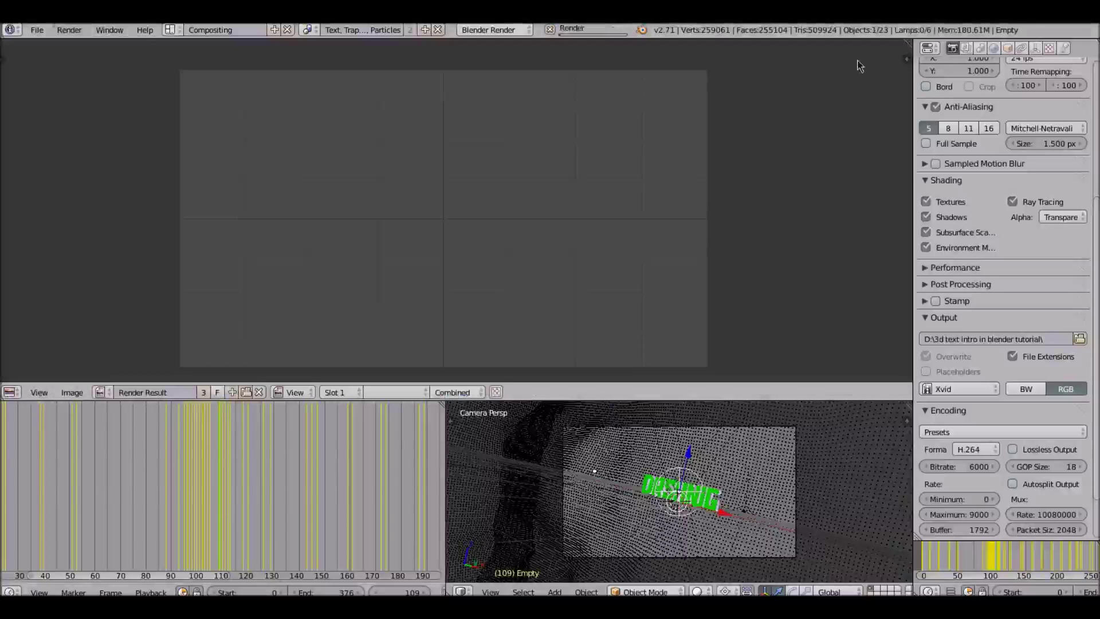
key("Escape")
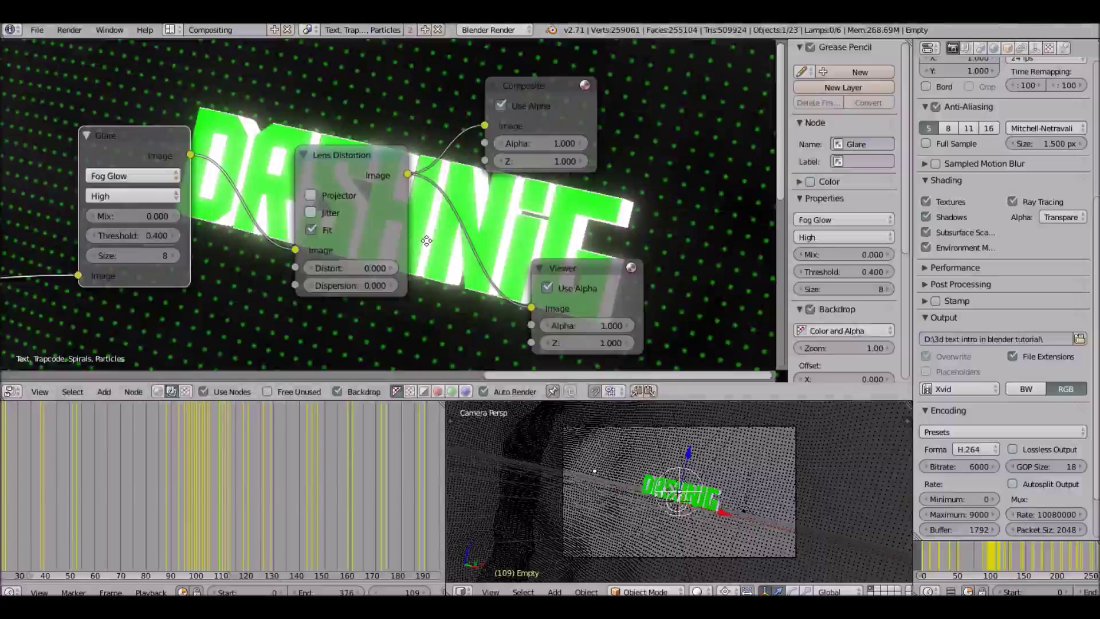
middle_click_drag(448, 249, 462, 248)
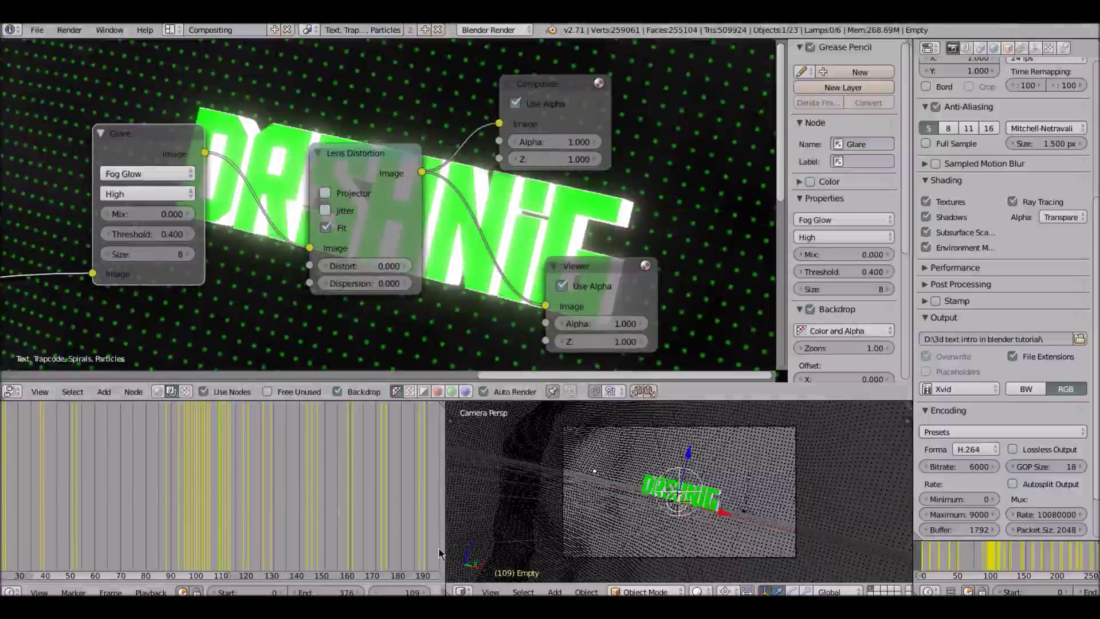
Go to frame 108 and keyframe the Lens Distortion node's Distort and Dispersion at 0.
left_click(408, 592)
type("1")
key("Return")
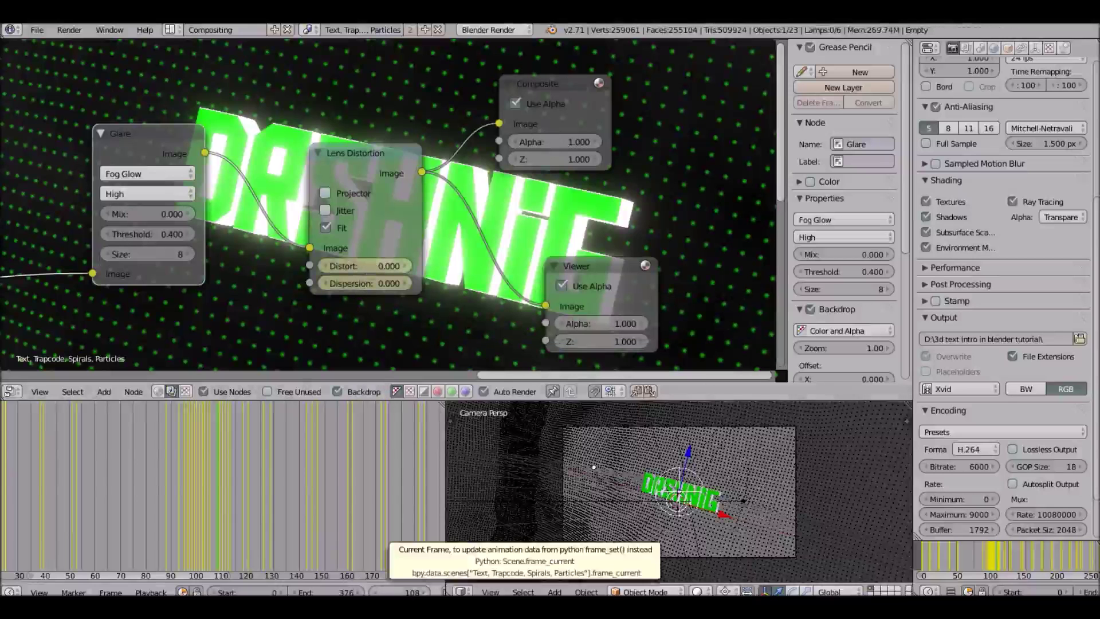
At frame 113, keyframe Lens Distortion's Distort at 0.45 and Dispersion at 0.1.
left_click_drag(401, 591, 418, 592)
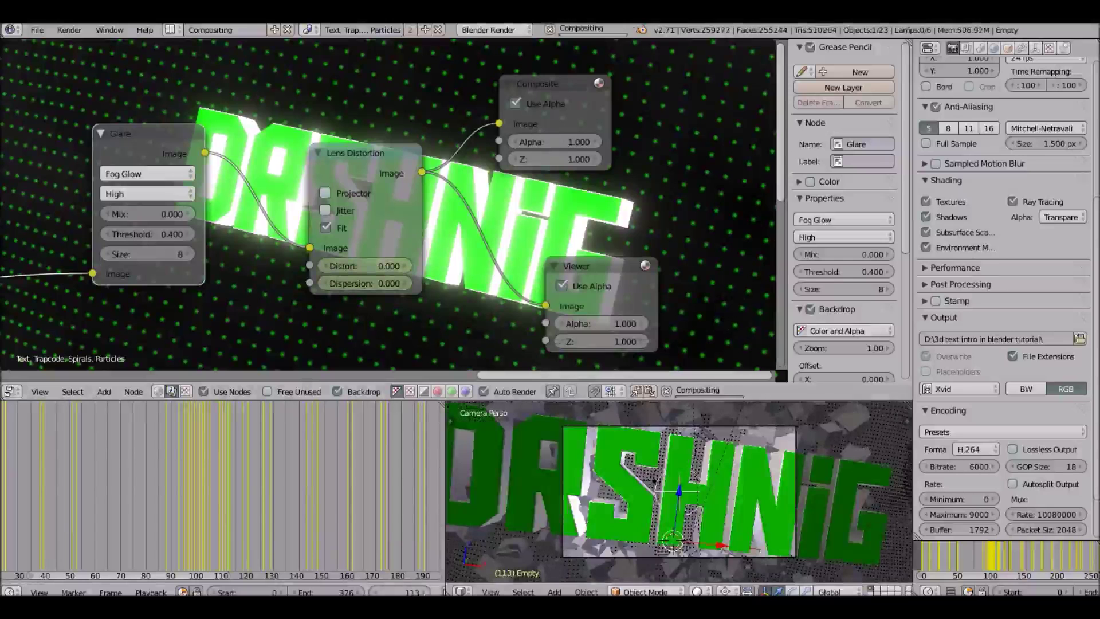
left_click(346, 267)
key("BackSpace")
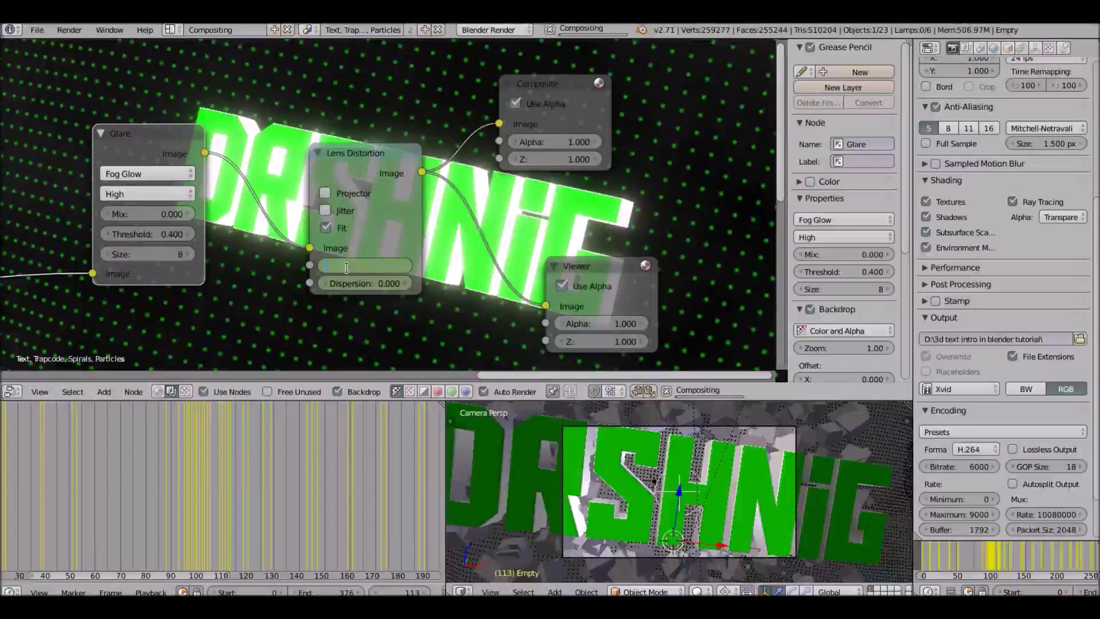
key("Return")
left_click(365, 281)
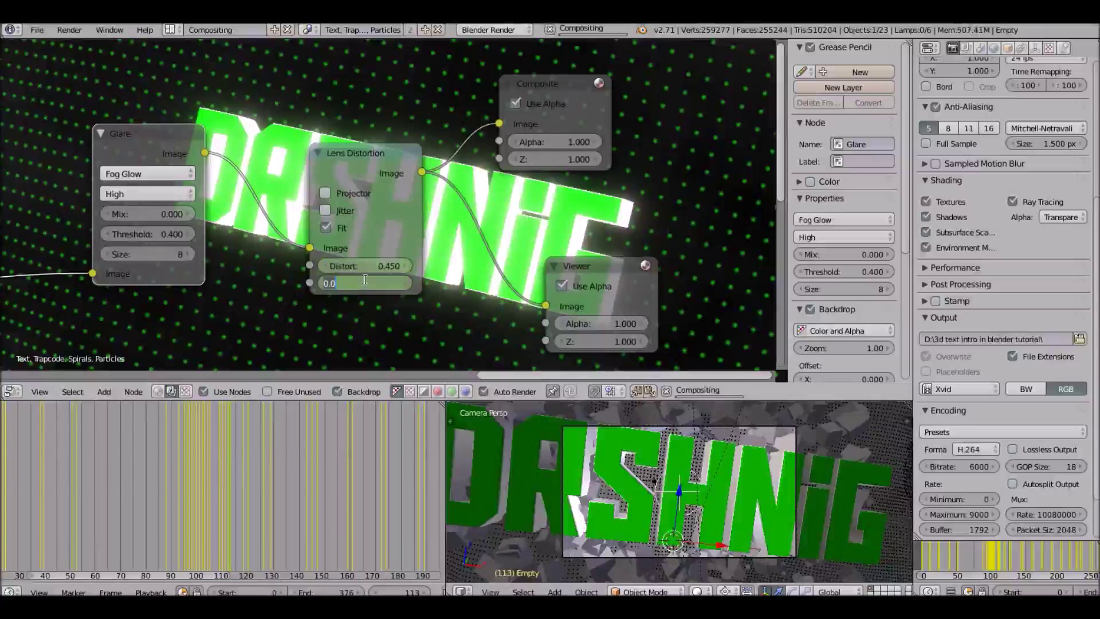
key("BackSpace")
key("Return")
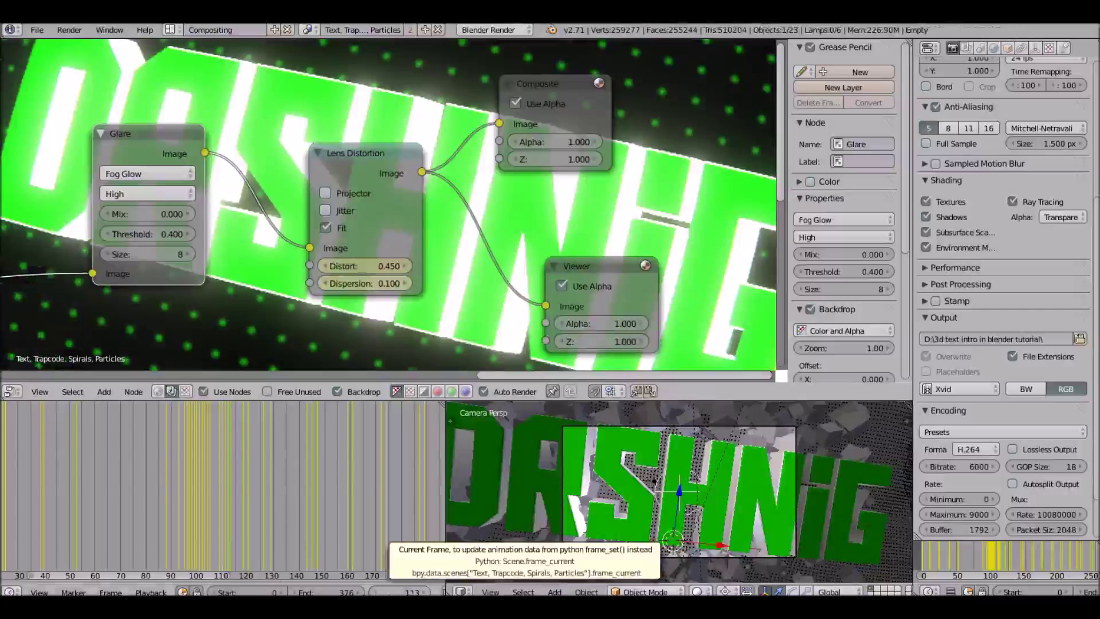
Advance to frame 119 and keyframe both Distort and Dispersion of the Lens Distortion node back at 0.
left_click(423, 592)
left_click(423, 593)
left_click(422, 592)
left_click(423, 592)
left_click(423, 592)
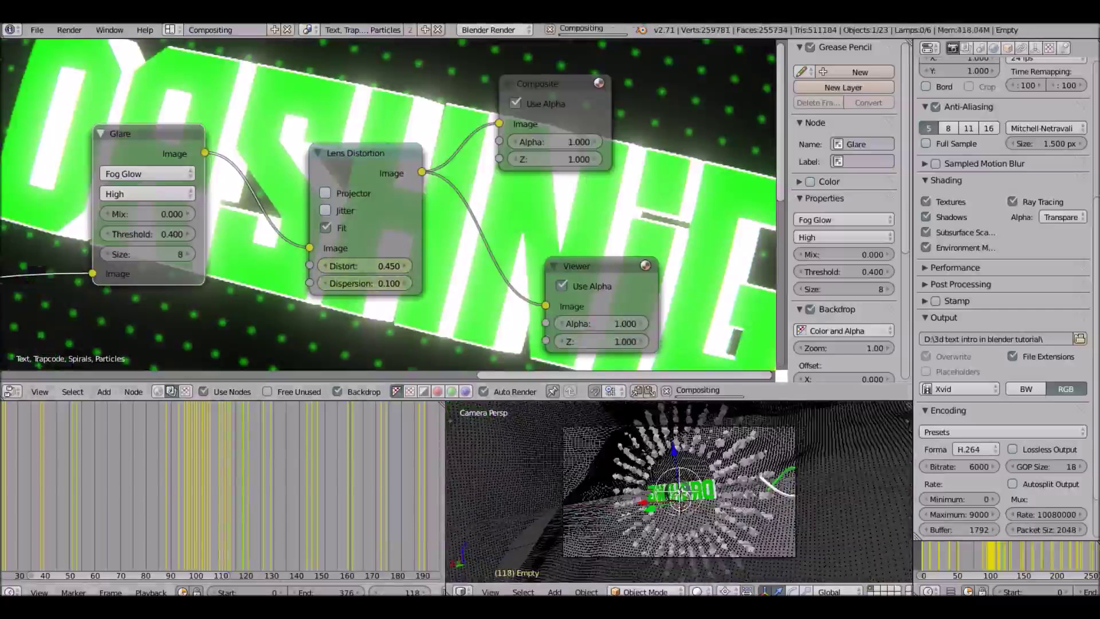
left_click(423, 592)
left_click_drag(371, 267, 281, 267)
left_click(394, 269)
type("0")
key("Return")
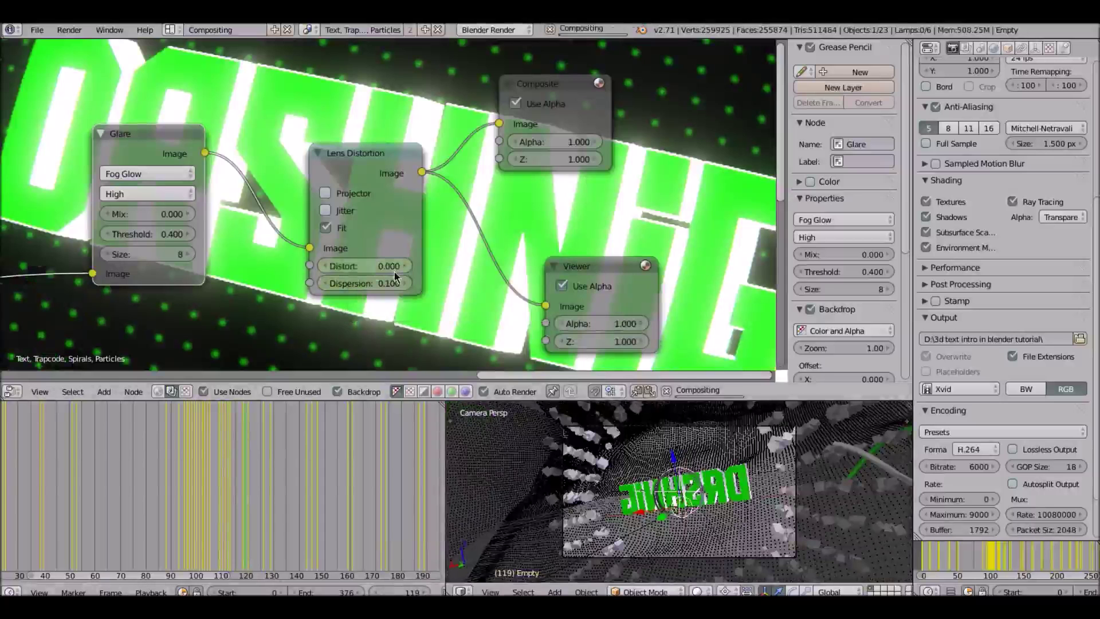
left_click(393, 284)
type("0")
key("Return")
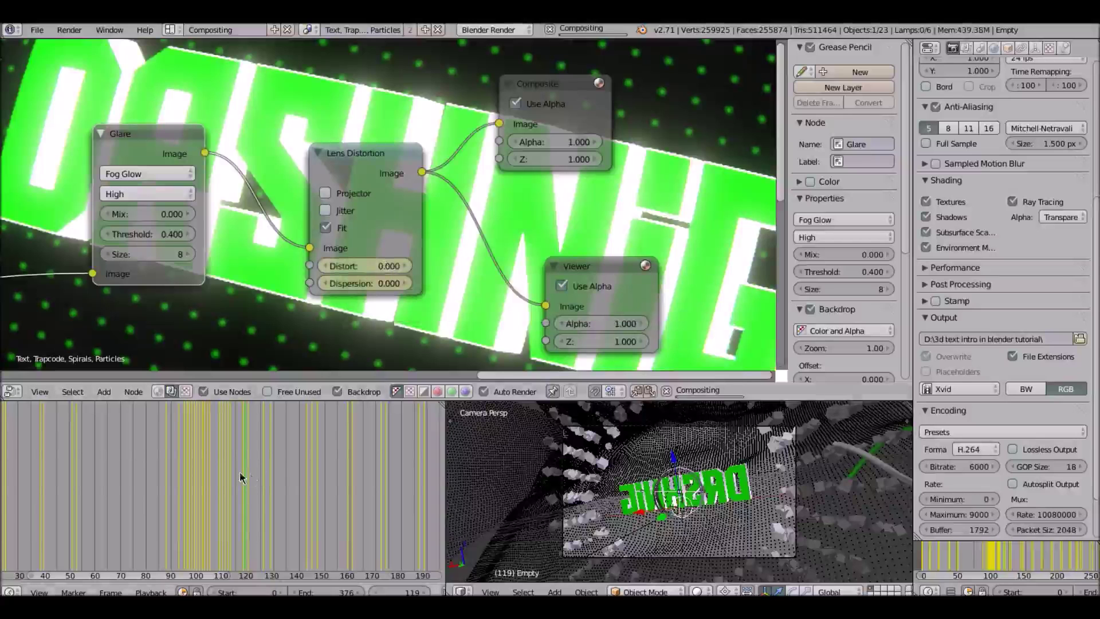
Scrub back through frames 117 and 116 to 113 to review how the lens distortion animates.
left_click_drag(245, 476, 241, 476)
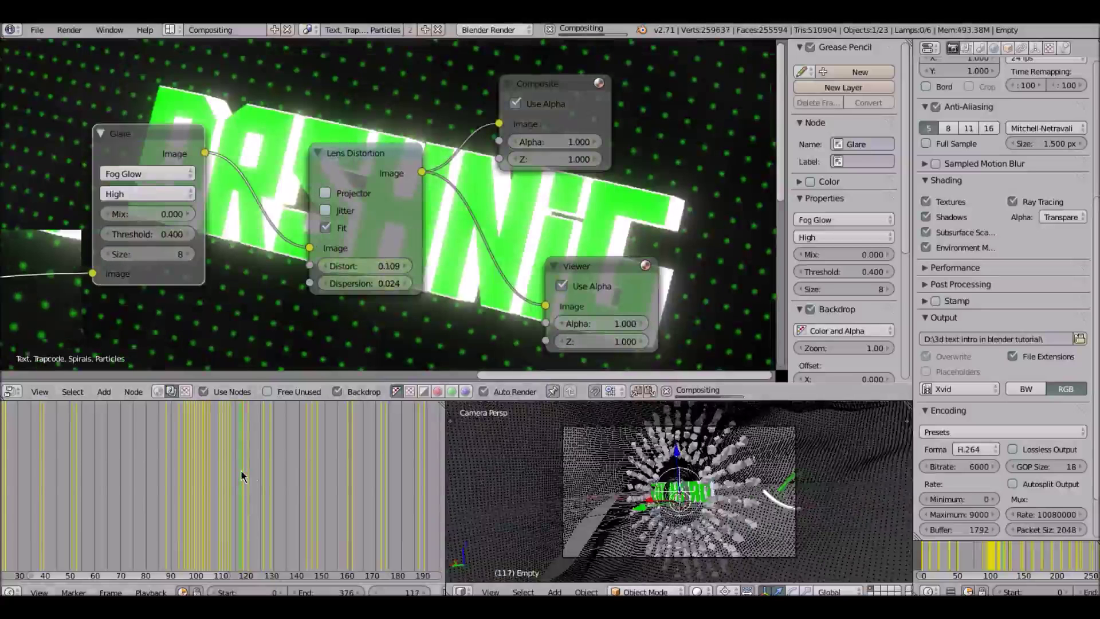
left_click(235, 472)
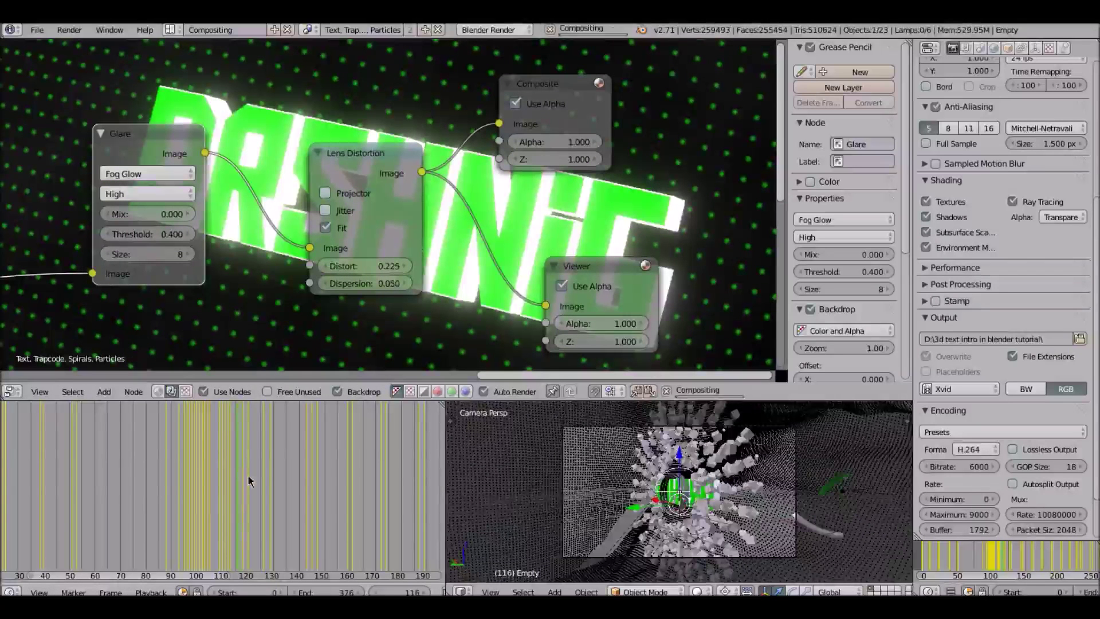
left_click(375, 592)
left_click(376, 592)
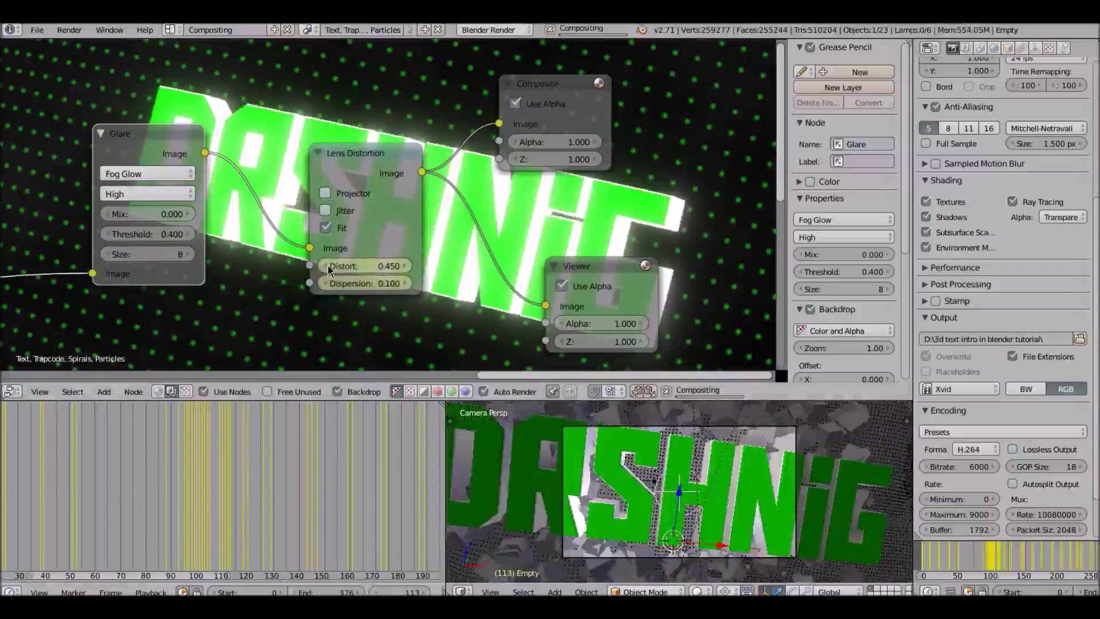
middle_click_drag(467, 233, 468, 229)
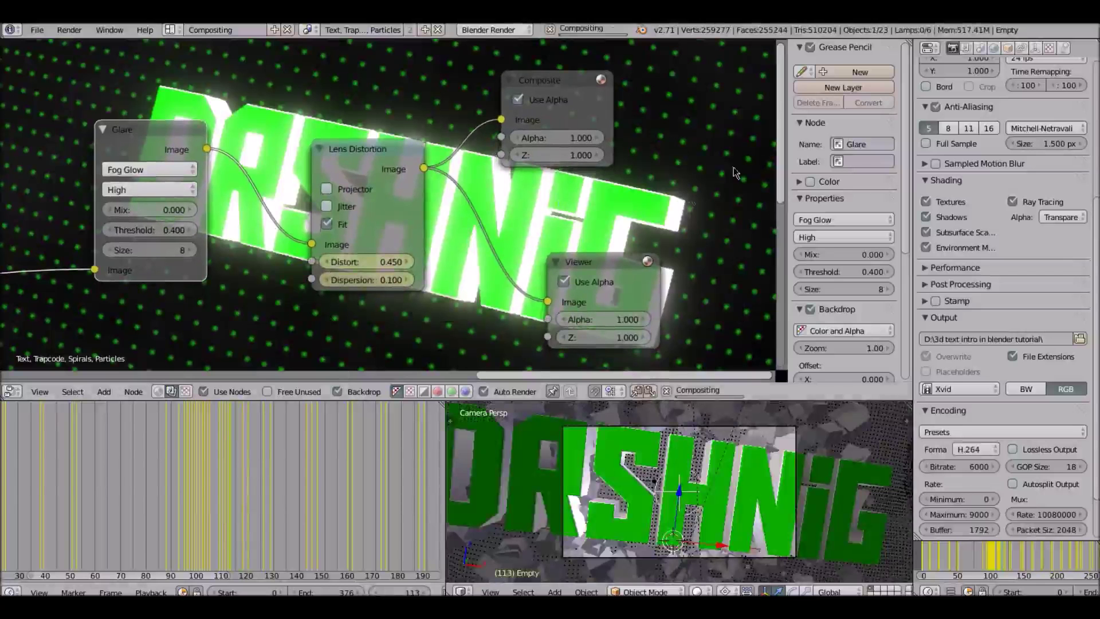
scroll(541, 158, "down", 1)
Turn the 3D View area into a UV/Image Editor and display the Render Result image in it.
left_click(461, 591)
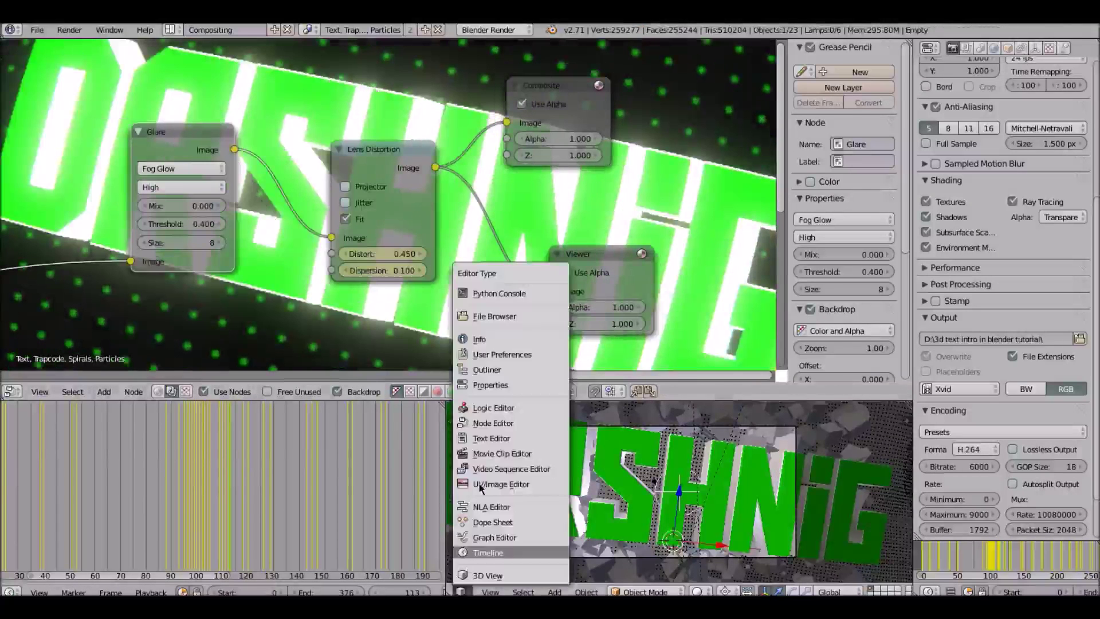
left_click(489, 486)
left_click(559, 592)
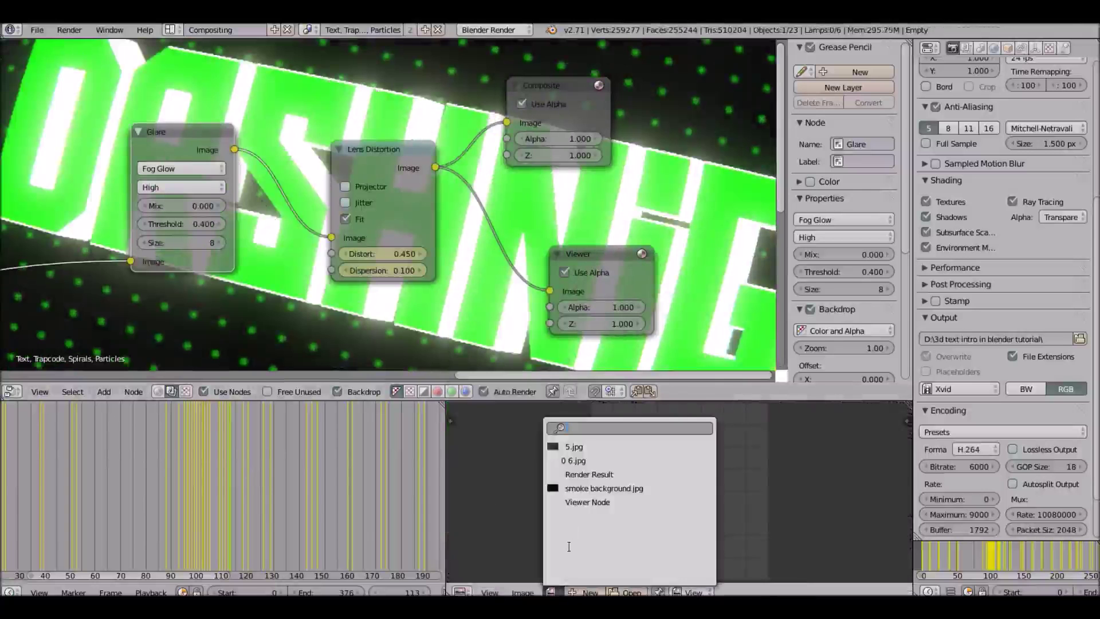
left_click(609, 474)
scroll(613, 476, "down", 3)
mouse_move(613, 477)
middle_mouse_down()
mouse_move(581, 471)
mouse_move(598, 484)
middle_mouse_up()
scroll(602, 466, "down", 4)
scroll(589, 470, "up", 6)
scroll(590, 468, "down", 3)
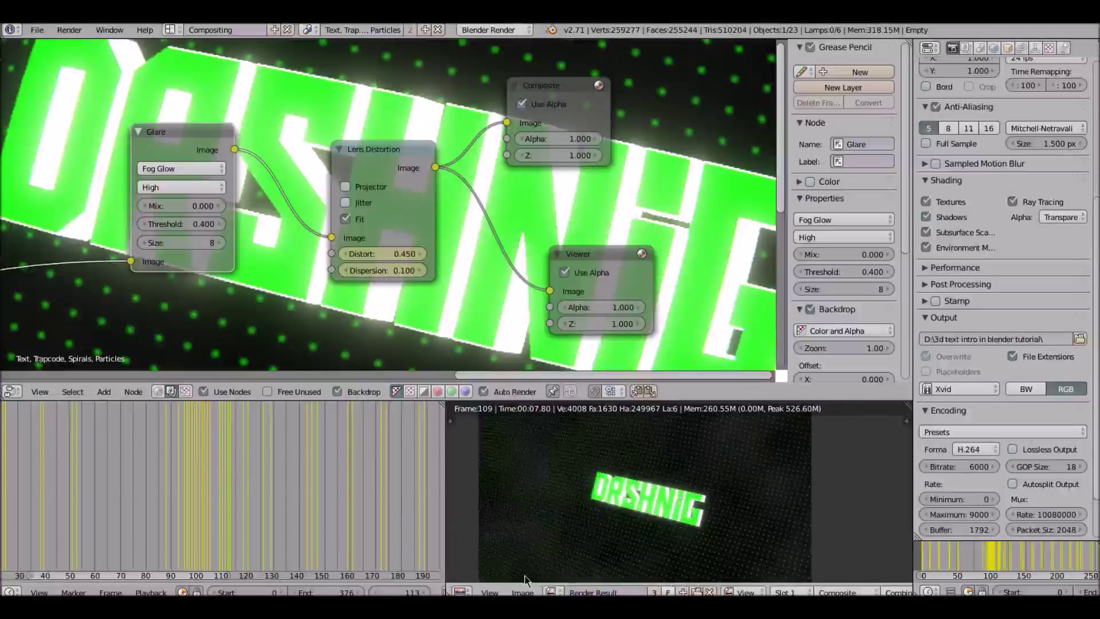
Switch the image editor to the Viewer Node image and check the distorted text in it.
left_click(551, 593)
left_click(595, 502)
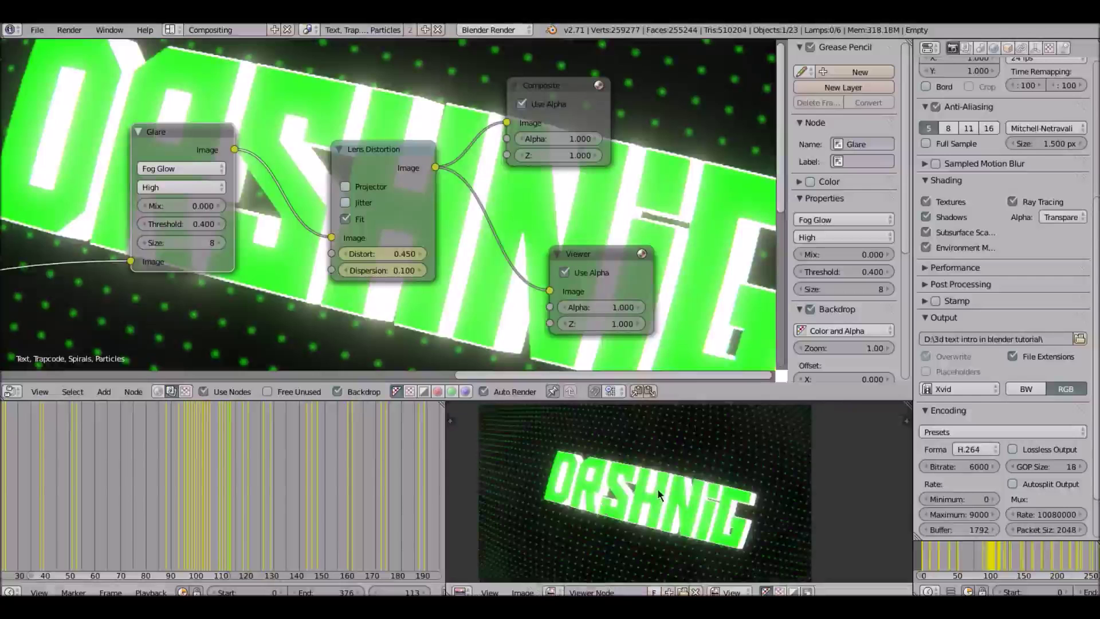
scroll(654, 484, "down", 2)
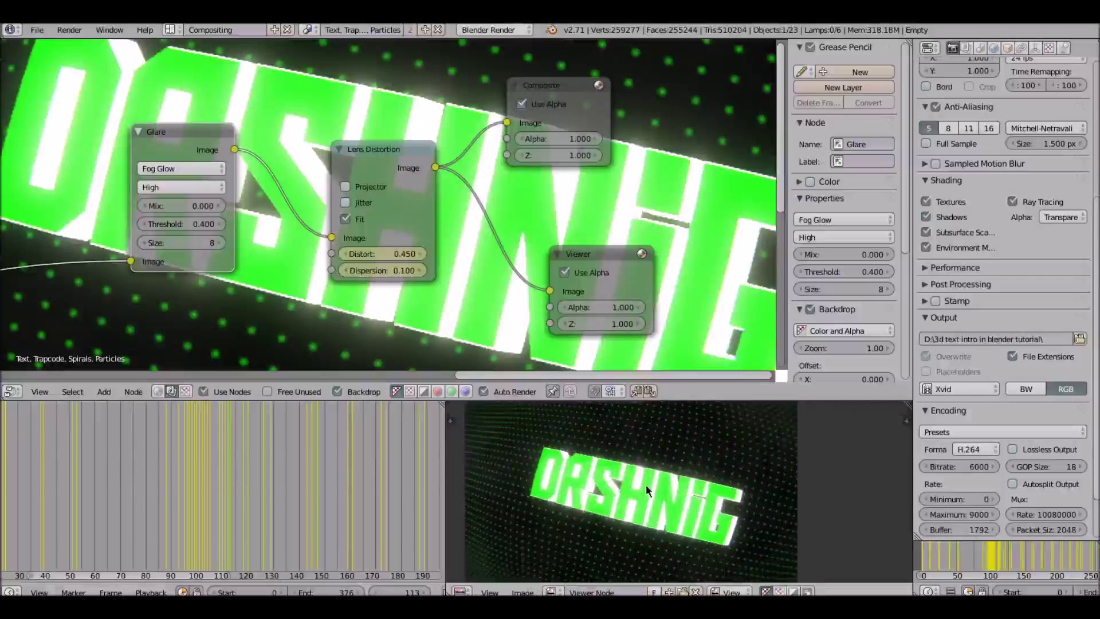
scroll(647, 484, "up", 1)
scroll(480, 199, "down", 1)
scroll(480, 198, "up", 3)
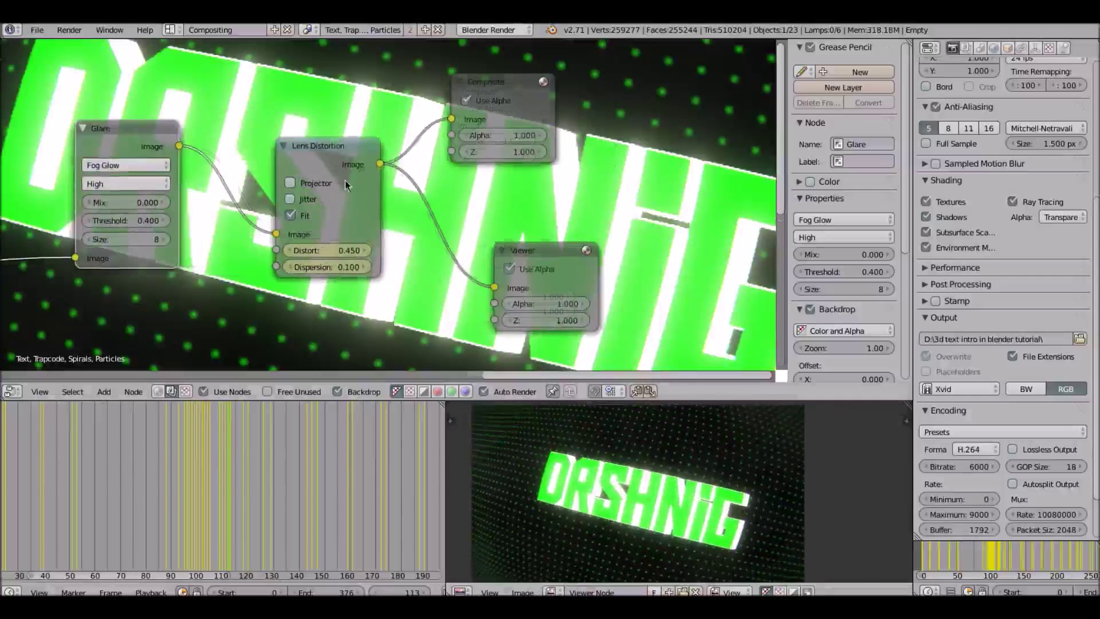
Go to frame 220 and keyframe the Lens Distortion node's Distort and Dispersion at 0.
middle_click_drag(319, 513, 228, 514)
left_click_drag(230, 514, 370, 521)
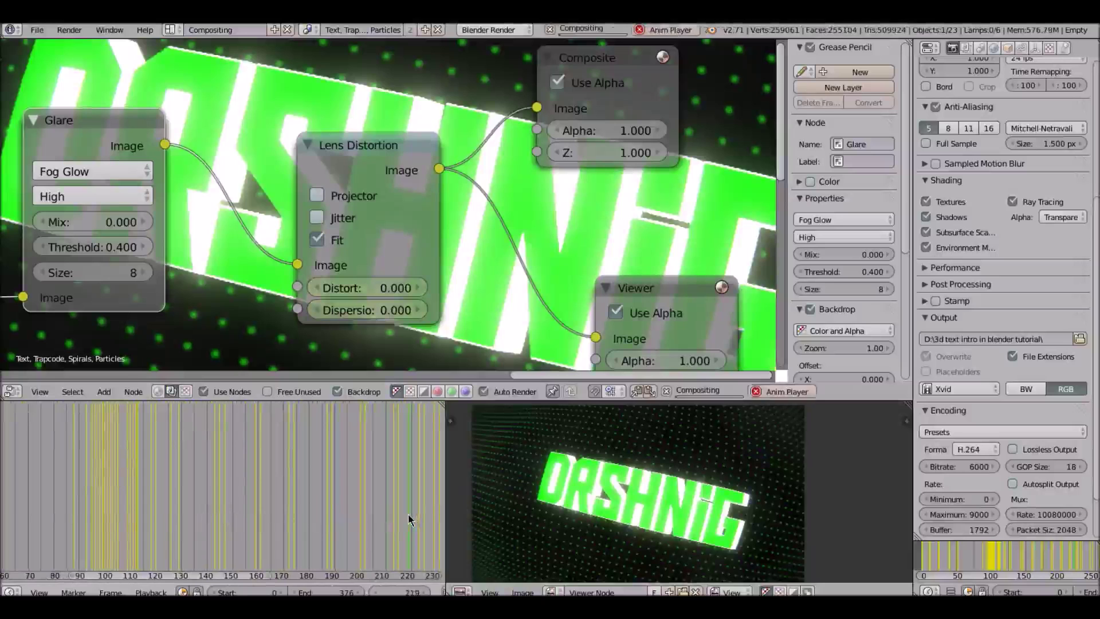
left_click_drag(408, 513, 420, 519)
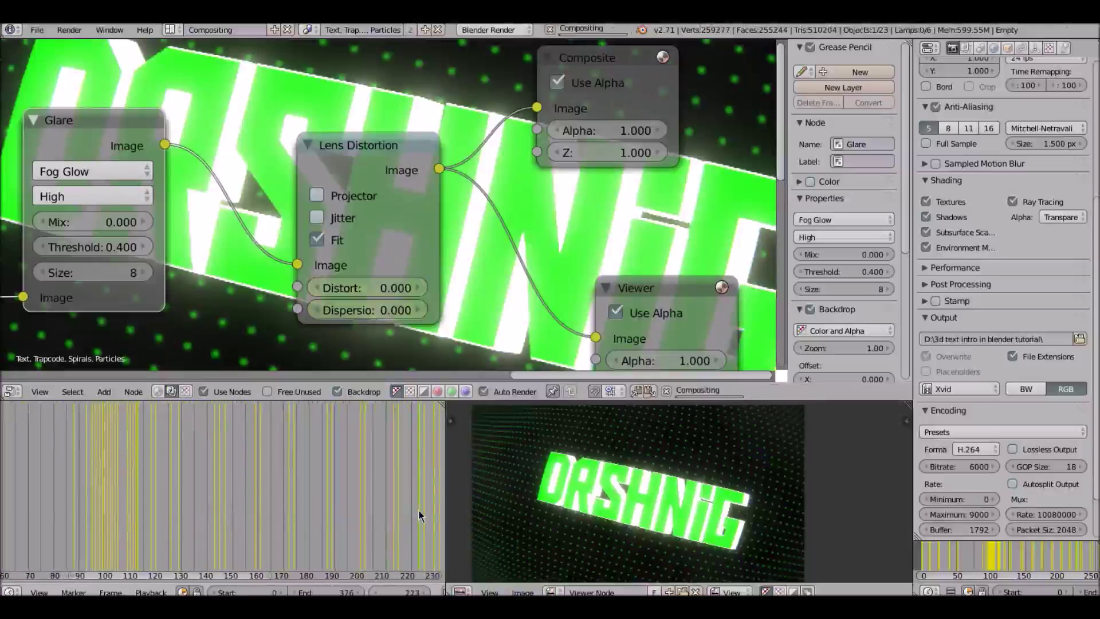
left_click(374, 594)
left_click_drag(401, 592, 390, 591)
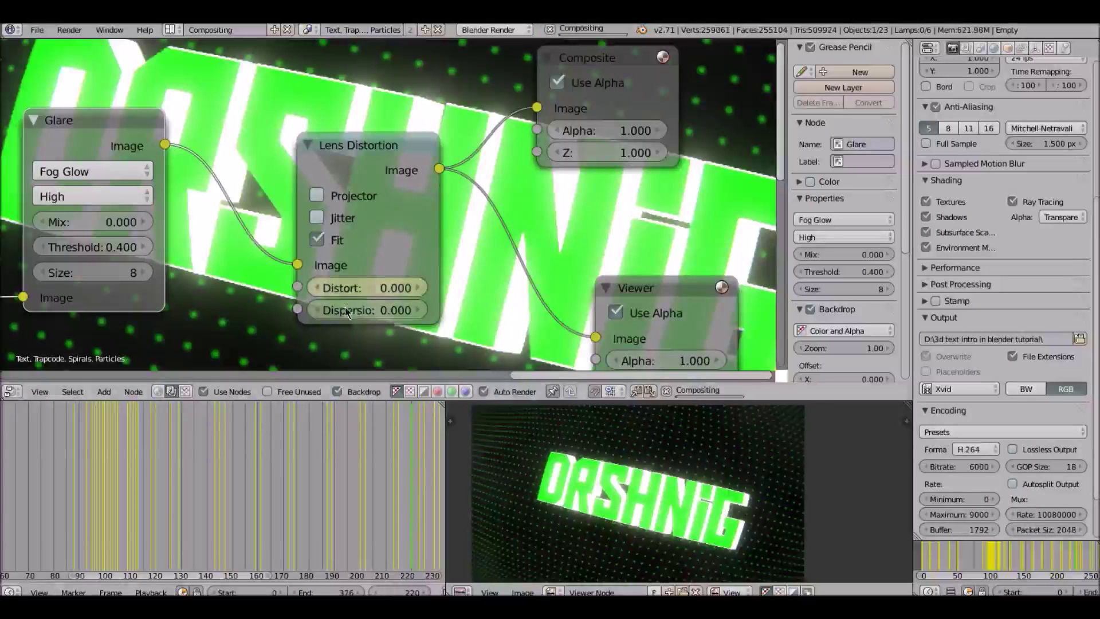
At frame 225, keyframe Lens Distortion's Distort at 0.4 and Dispersion at 0.2.
scroll(439, 581, "right", 3, "ctrl")
left_click(424, 592)
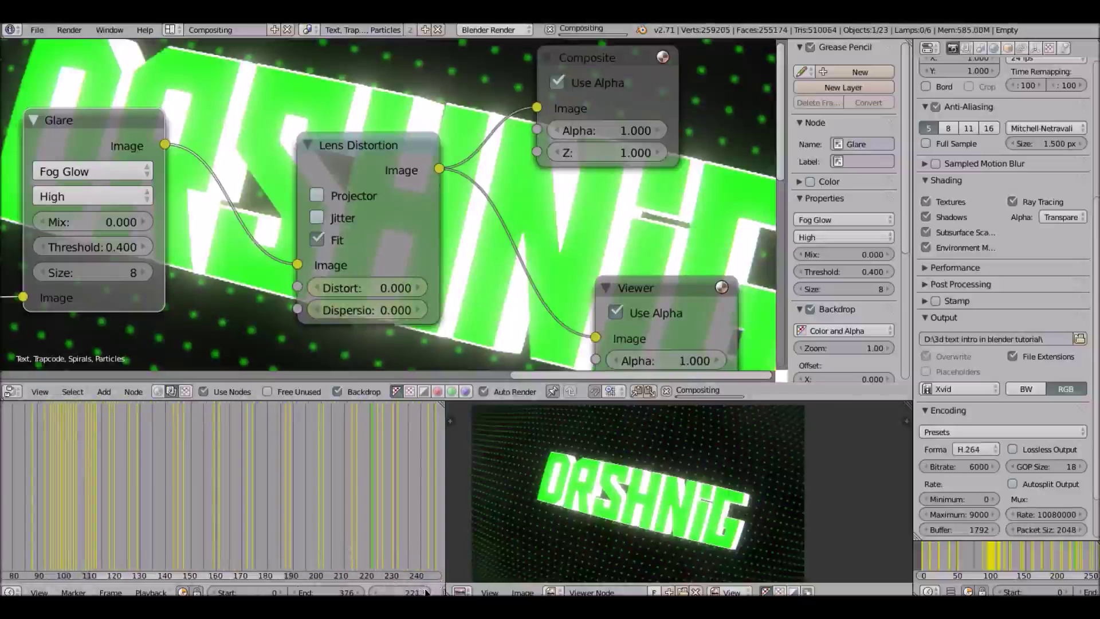
left_click_drag(412, 592, 429, 591)
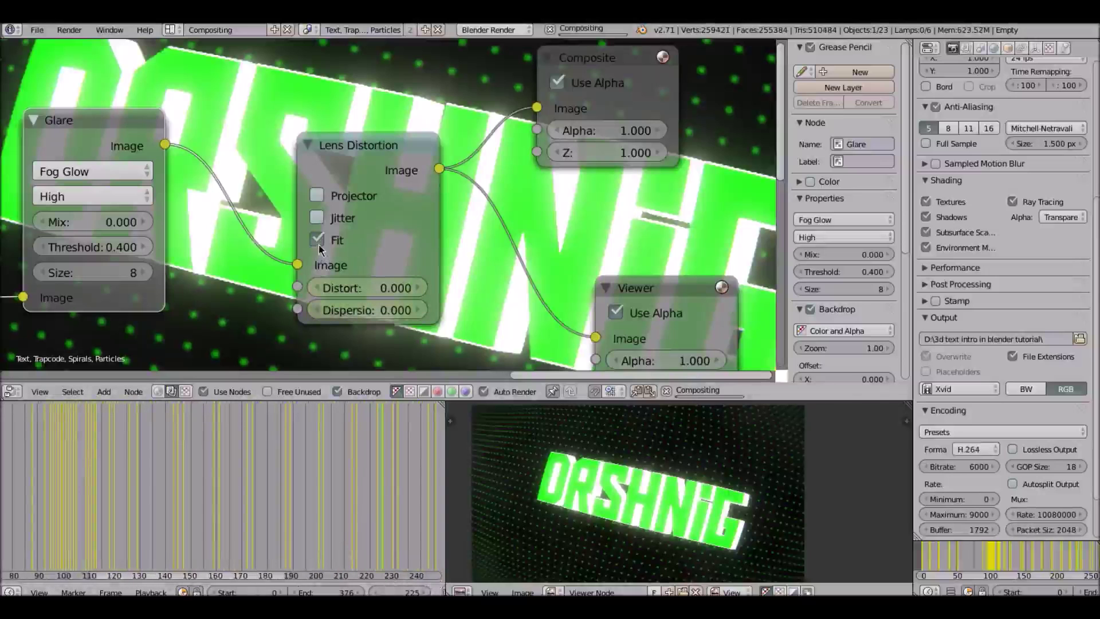
left_click(349, 286)
type(".4")
key("Return")
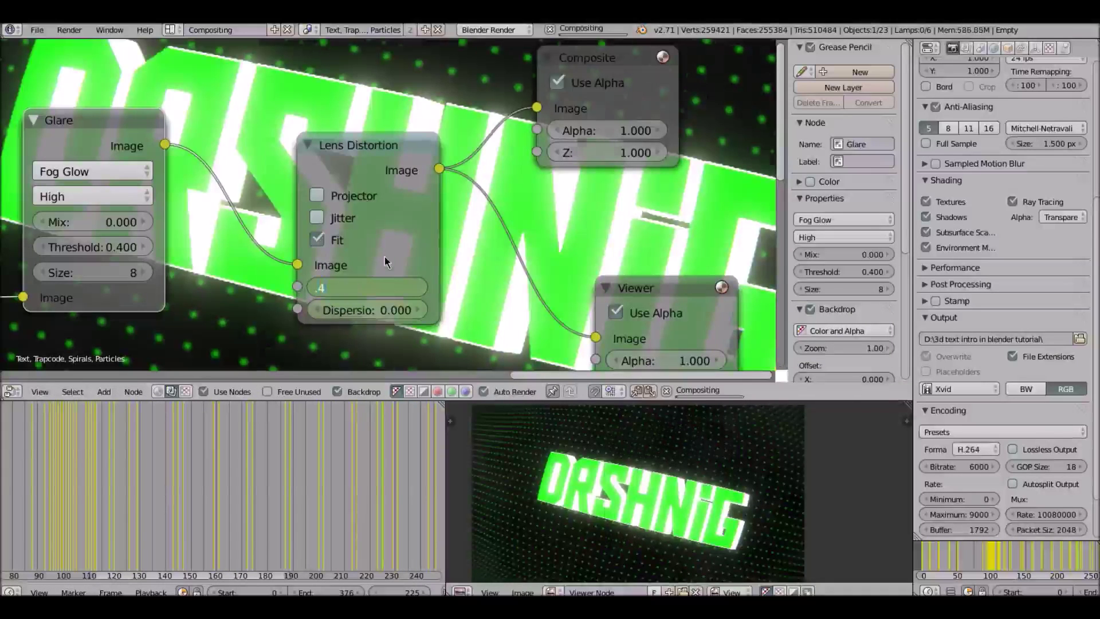
left_click(365, 304)
key("BackSpace")
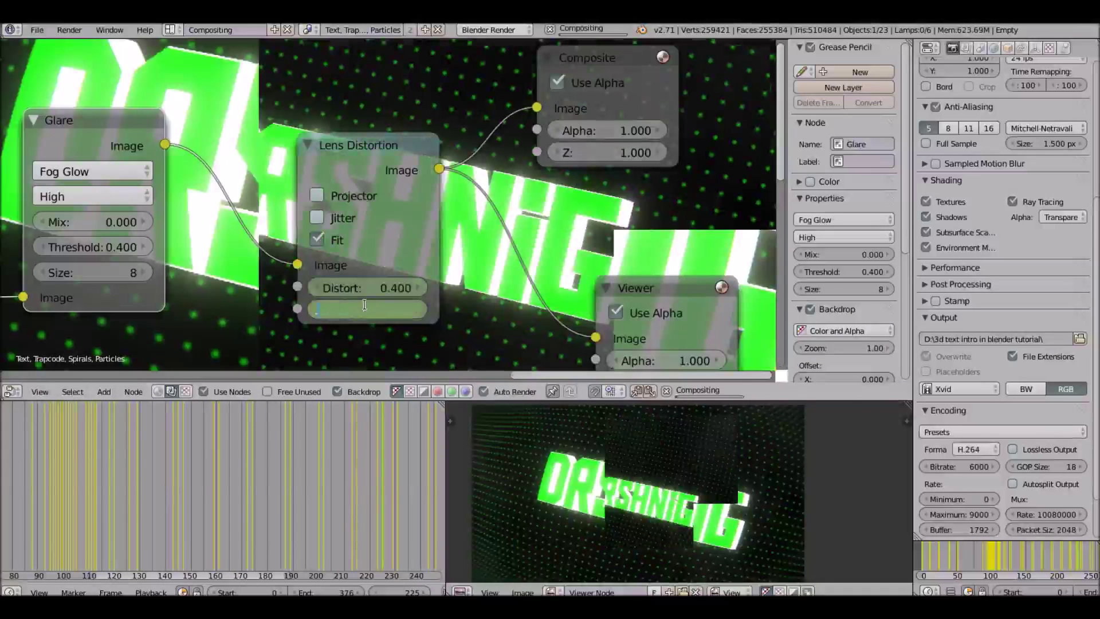
type(".2")
key("Return")
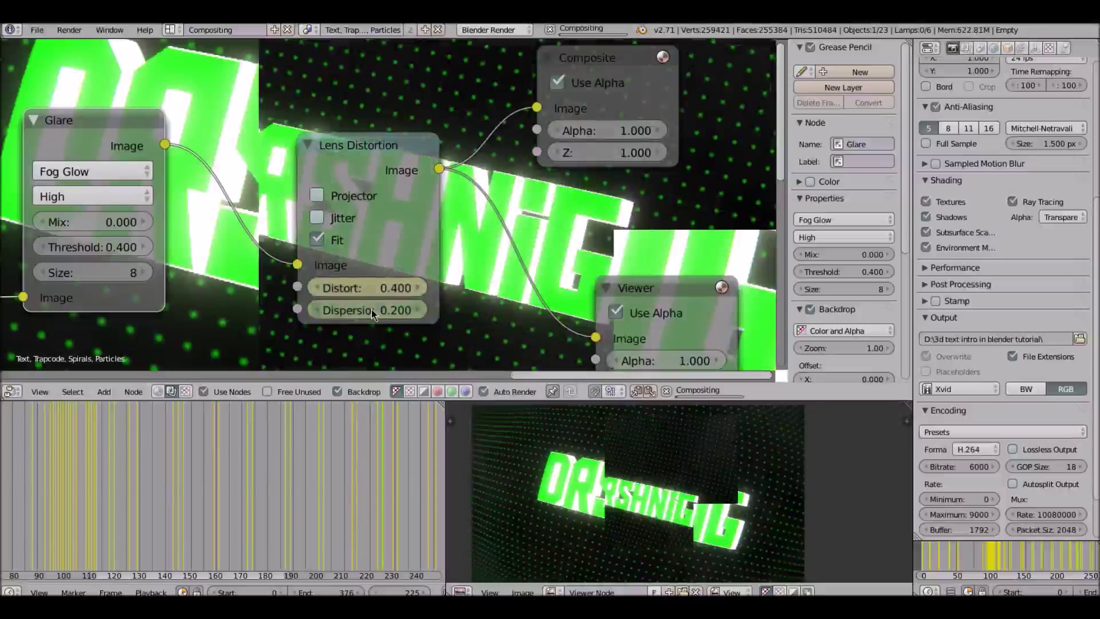
Advance to frame 230 and keyframe both Distort and Dispersion back at 0.
key("Right")
key("Right")
key("Right")
key("Right")
key("Right")
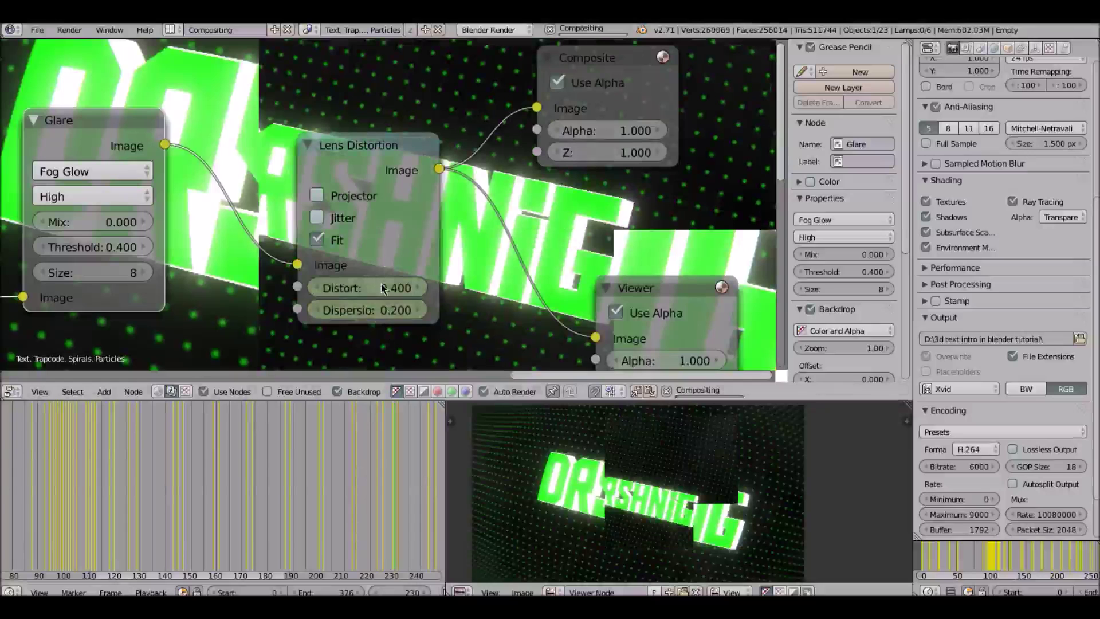
left_click(380, 288)
type("0")
key("Return")
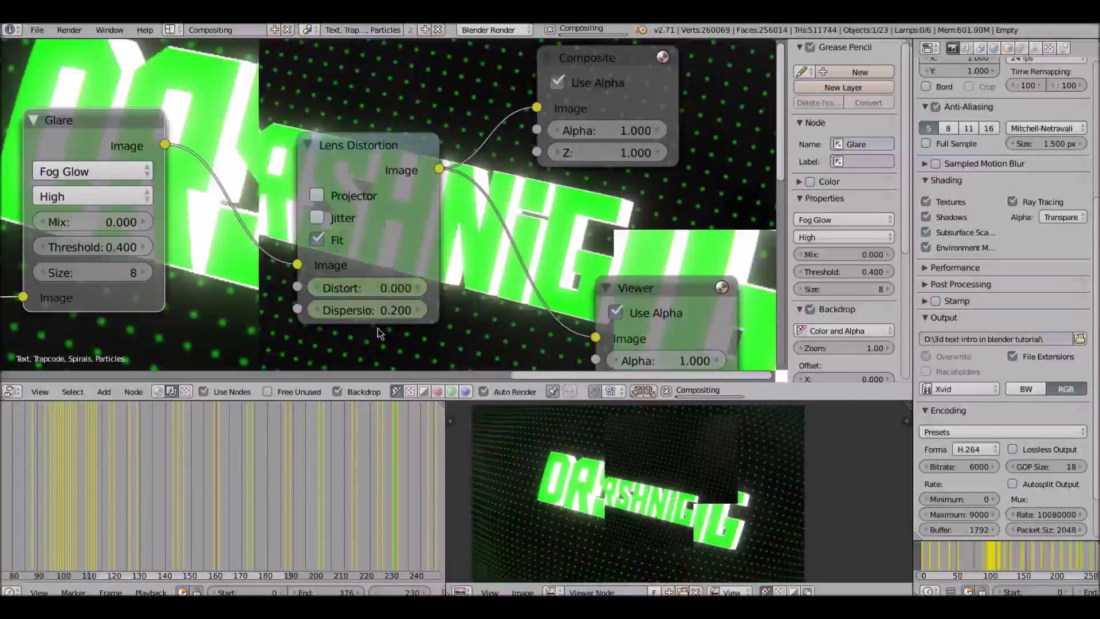
left_click(369, 313)
type("0")
key("Return")
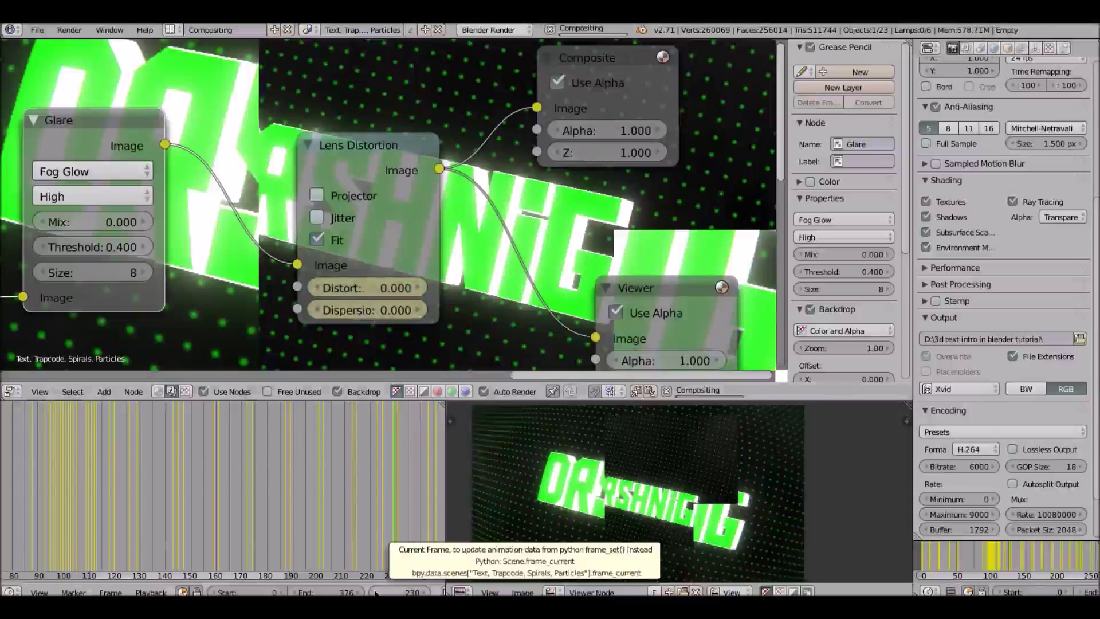
Return to frame 225 and render the image to check the second distortion burst.
scroll(697, 490, "down", 2)
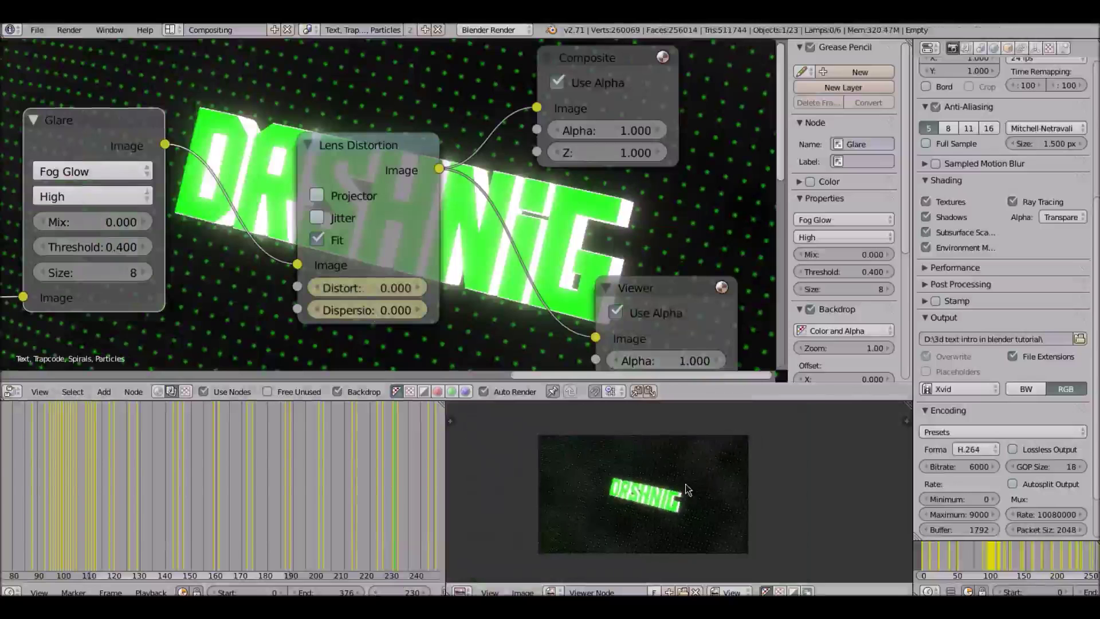
scroll(687, 486, "up", 2)
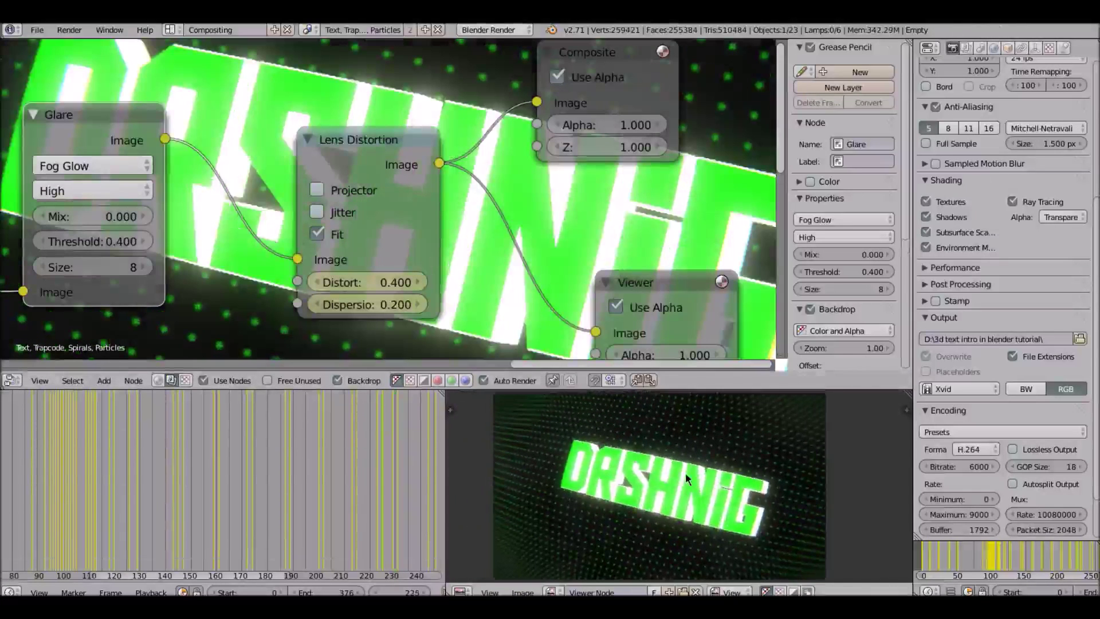
left_click(69, 31)
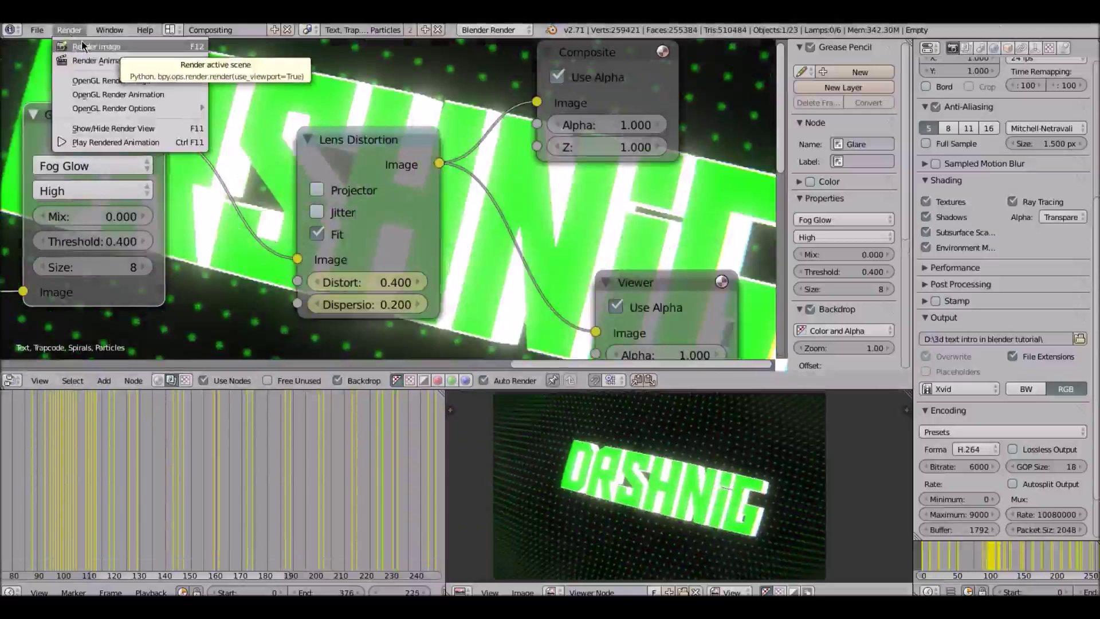
left_click(82, 46)
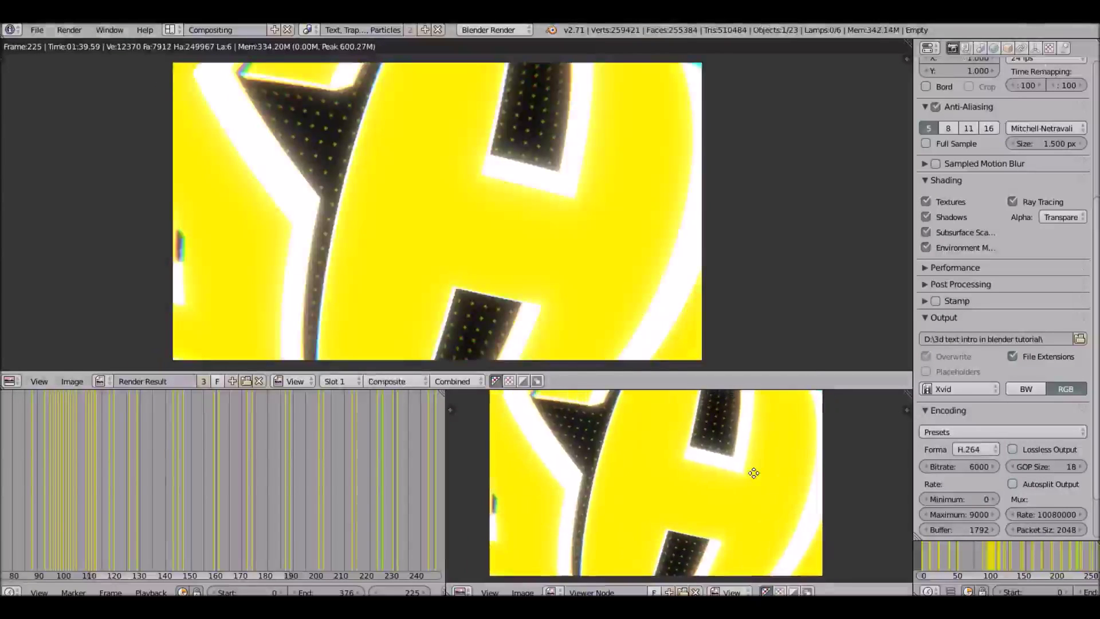
Move to frame 331, bring back the node editor and keyframe Lens Distortion's Distort and Dispersion at 0.
middle_click_drag(370, 529, 216, 507)
left_click_drag(222, 508, 418, 520)
middle_click_drag(417, 520, 223, 505)
left_click(251, 507)
left_click_drag(263, 508, 301, 509)
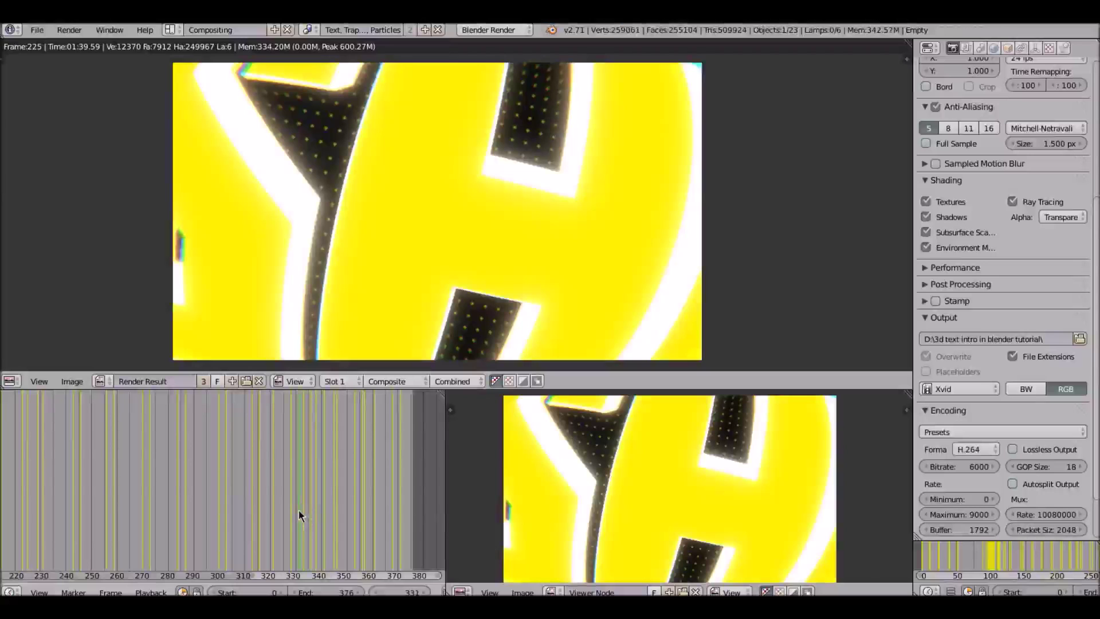
scroll(305, 450, "up", 1)
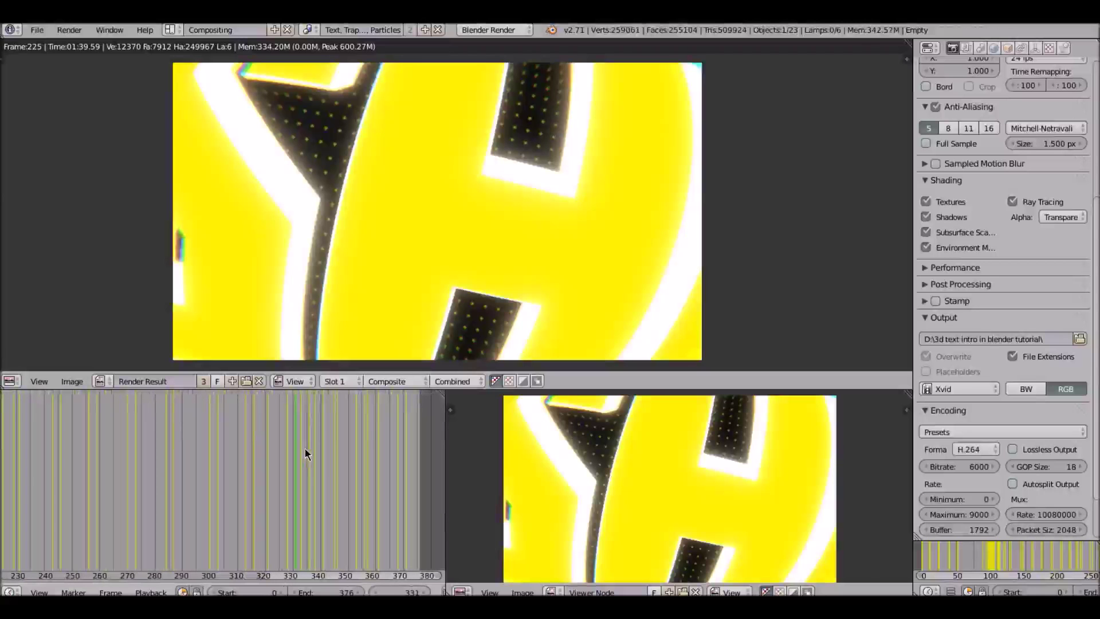
key("shift+F3")
scroll(415, 200, "up", 4)
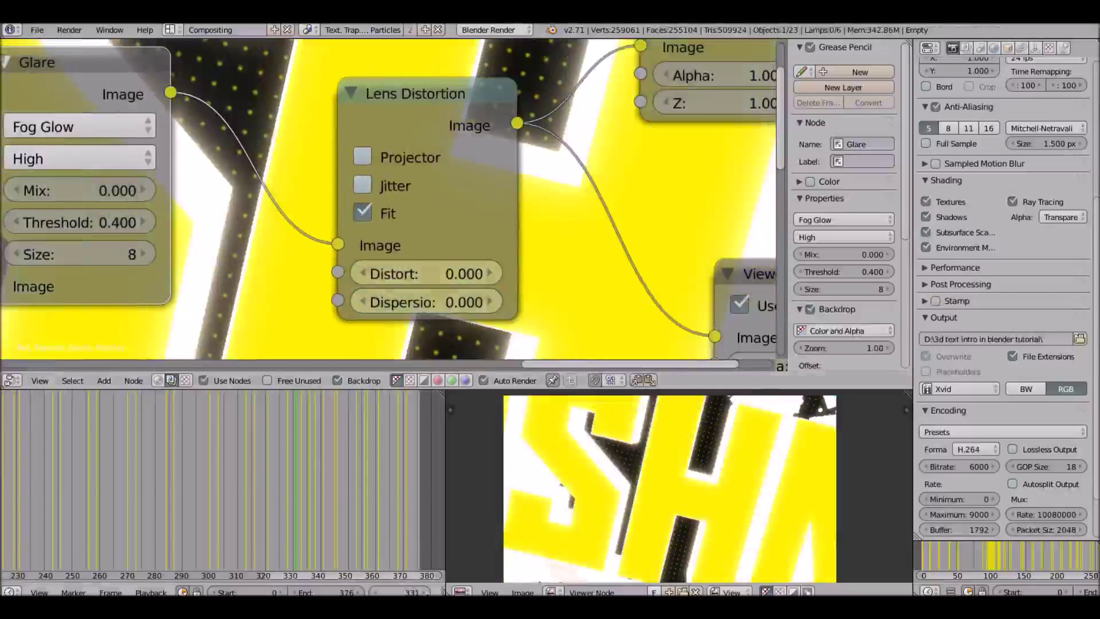
At frame 336, keyframe Lens Distortion's Distort at 0.6 and Dispersion at 0.3.
key("Right")
key("Right")
key("Right")
key("Right")
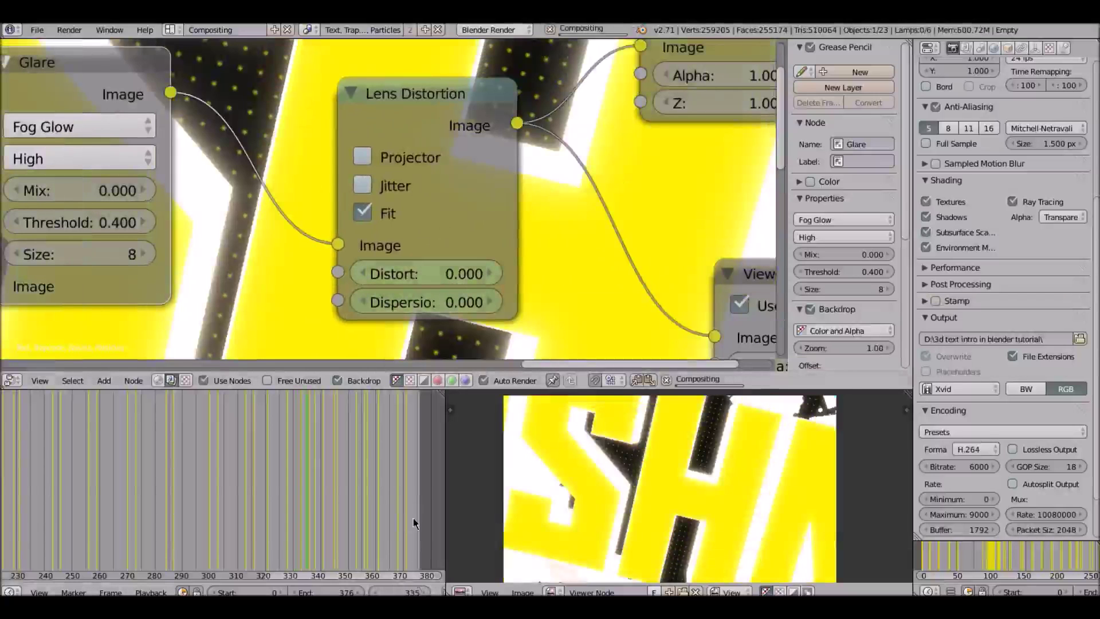
key("Right")
left_click(417, 267)
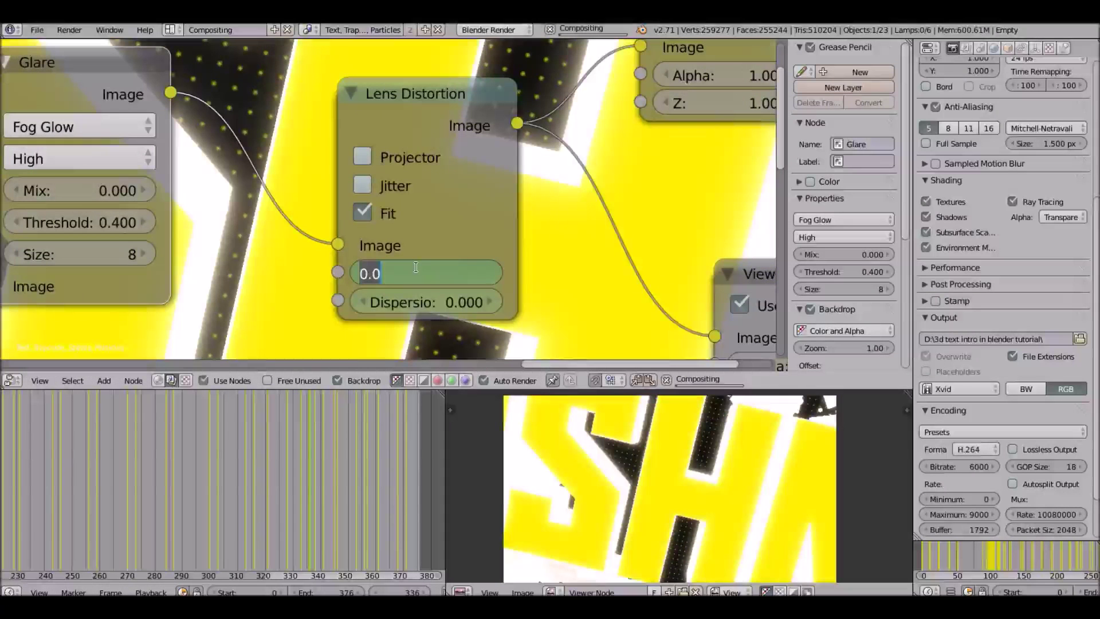
key("BackSpace")
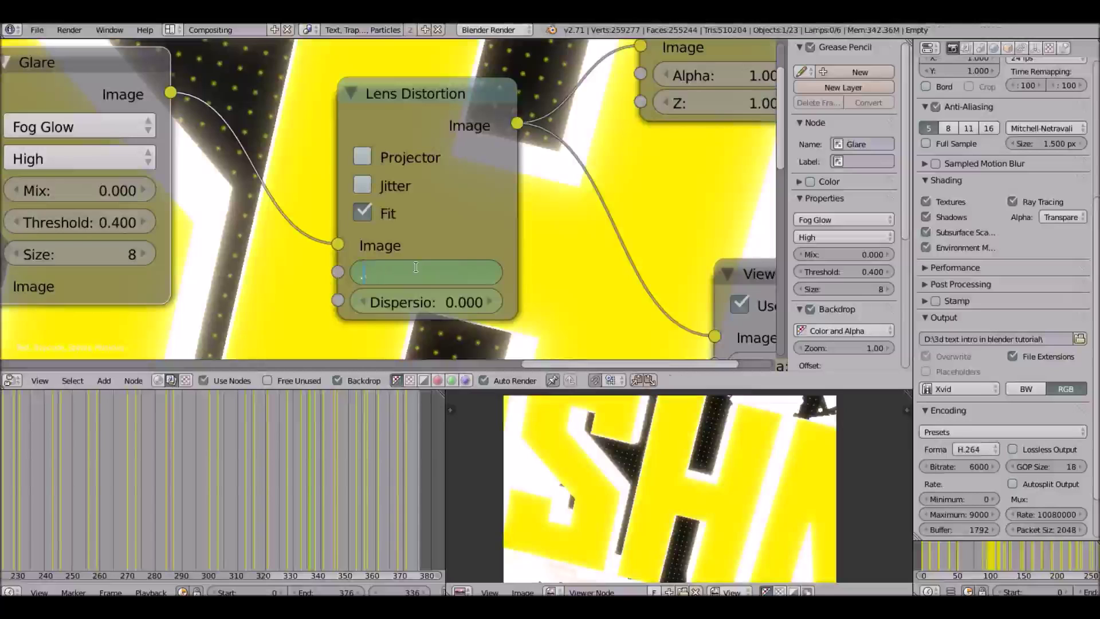
type("0.6")
key("Return")
left_click(422, 300)
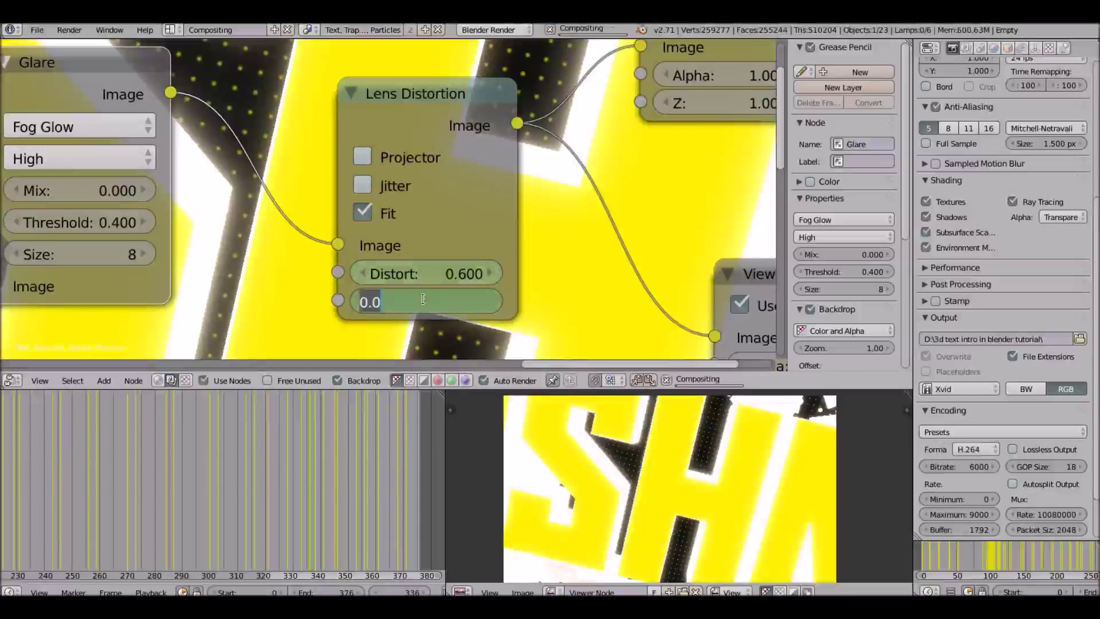
type(".3")
key("Return")
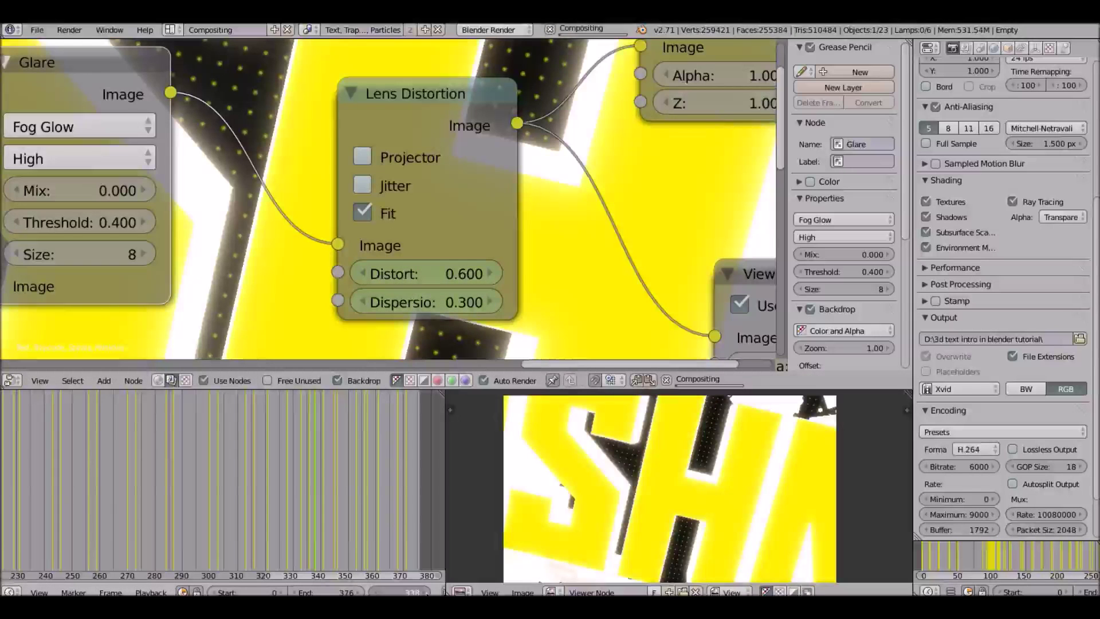
Advance to frame 341 and keyframe both Distort and Dispersion of the Lens Distortion node at 0.
left_click(435, 274)
type("0")
key("Return")
left_click(435, 301)
type("0")
key("Return")
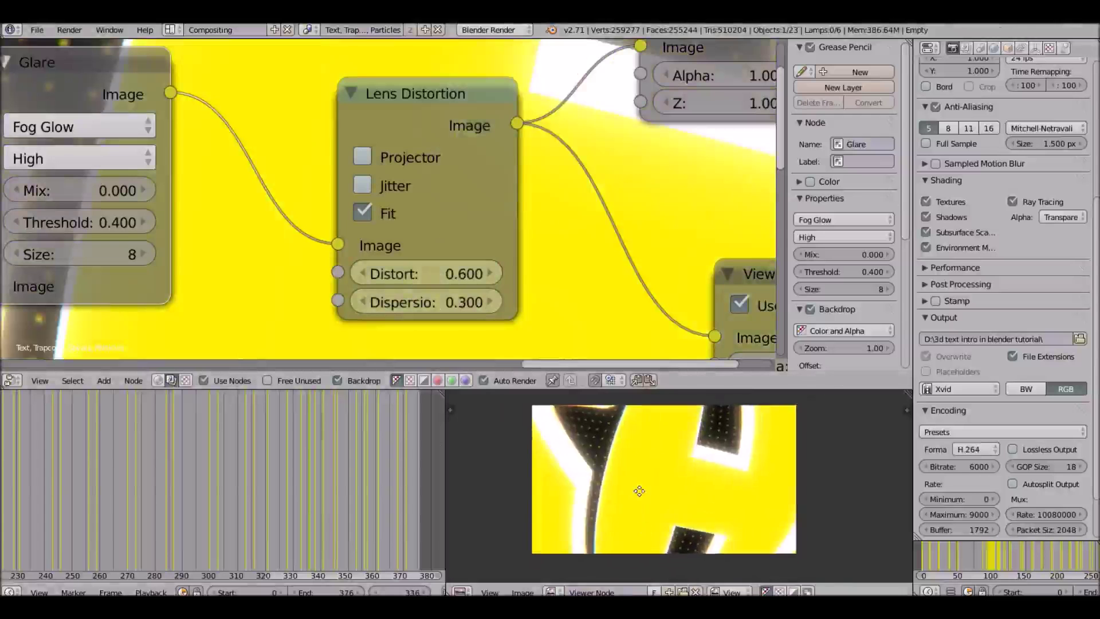
Render frame 336 to inspect the third distortion burst, and return to the compositing nodes at frame 341.
mouse_move(639, 491)
middle_mouse_down()
mouse_move(653, 474)
mouse_move(623, 493)
middle_mouse_up()
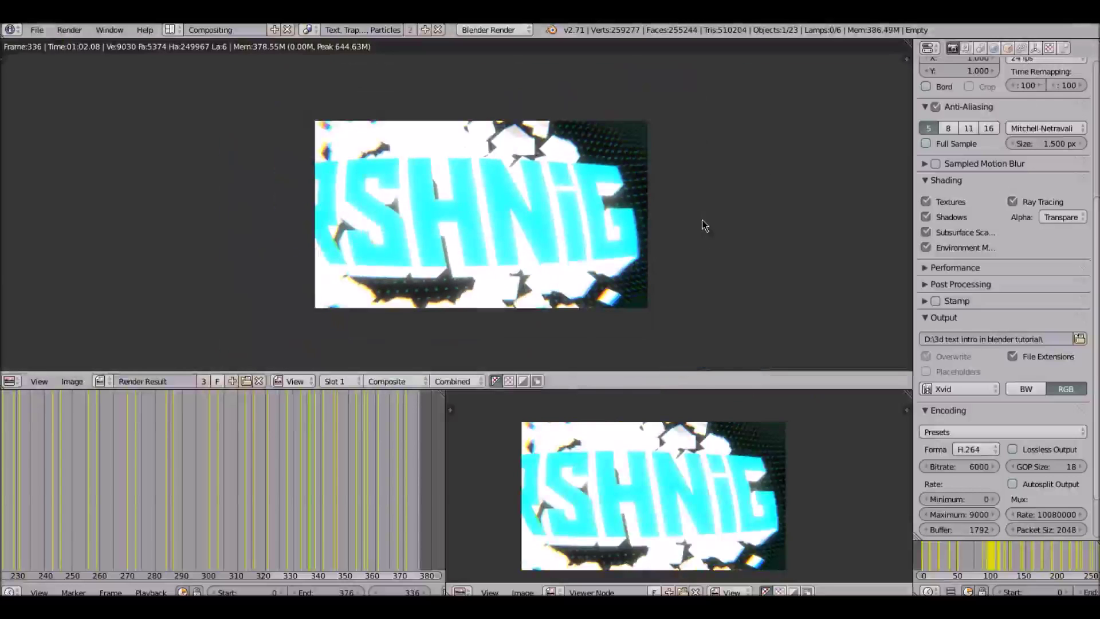
scroll(704, 225, "up", 1)
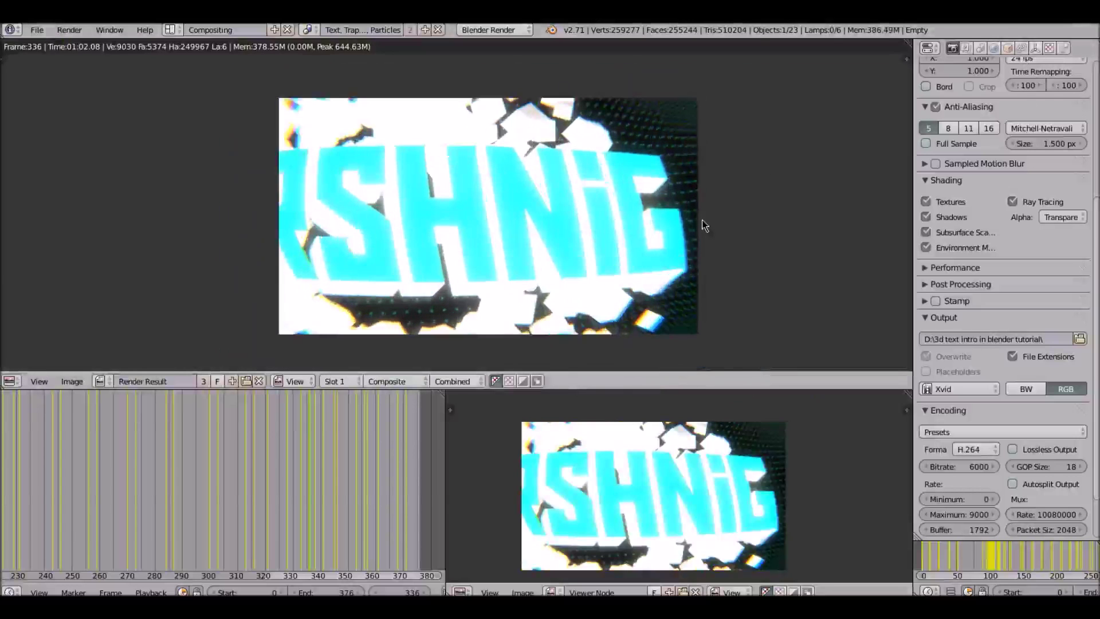
scroll(704, 225, "up", 1)
middle_click_drag(699, 213, 699, 208)
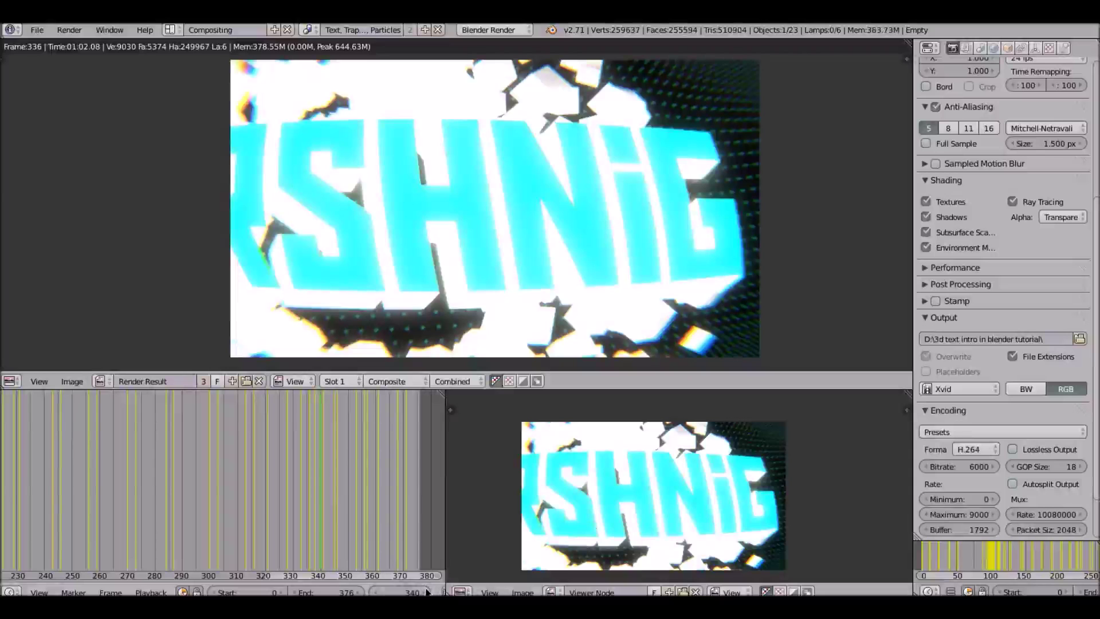
middle_click_drag(670, 508, 673, 509)
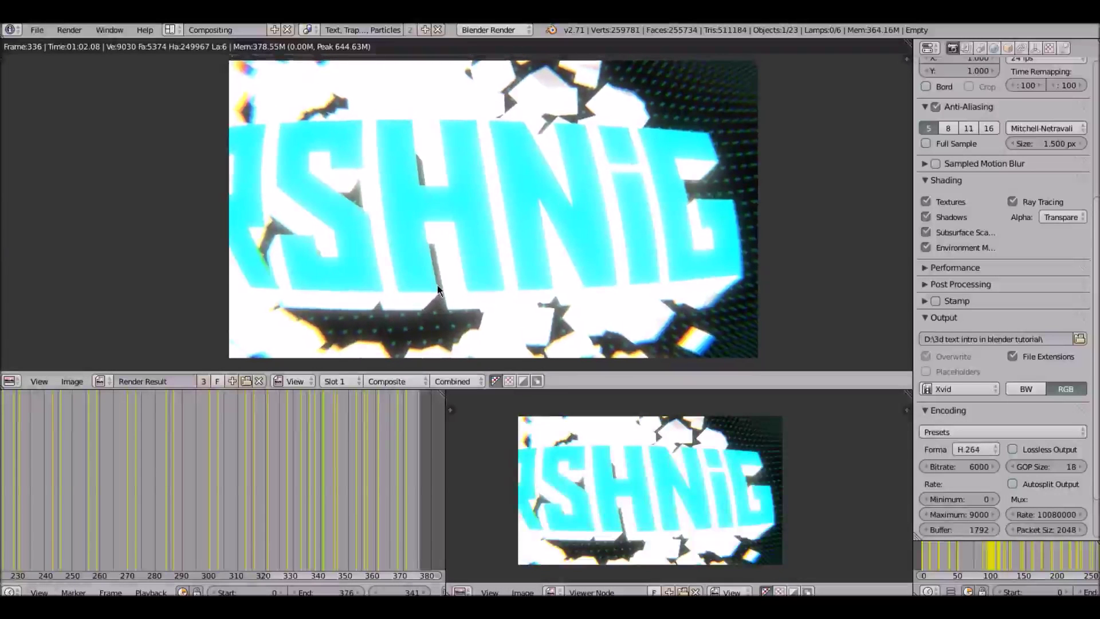
key("Escape")
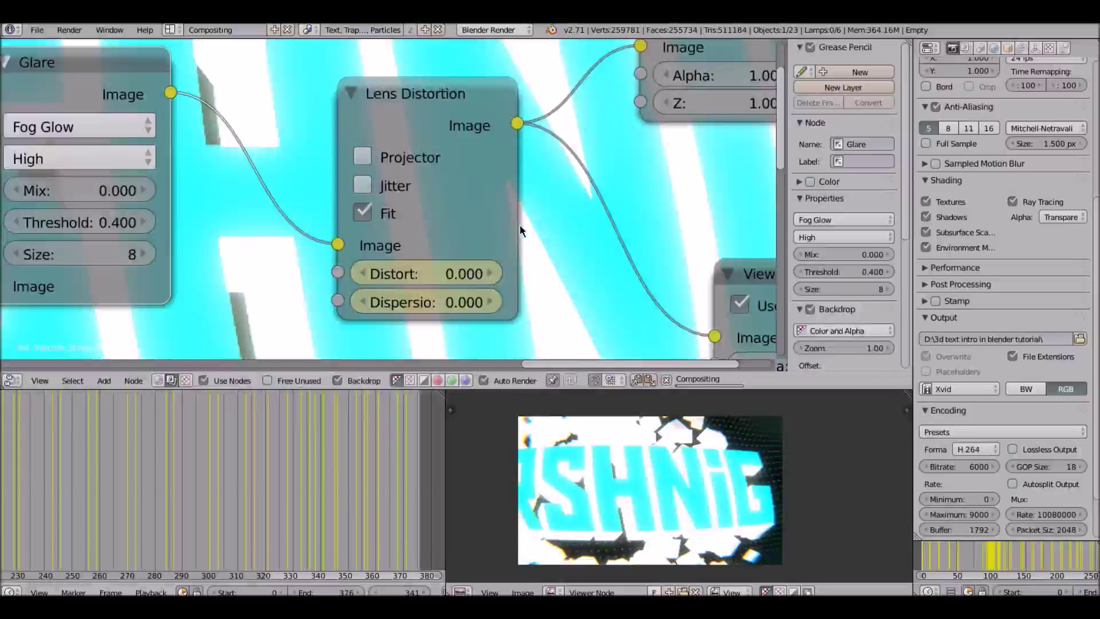
Scrub the timeline back to frame 220.
scroll(520, 224, "down", 1)
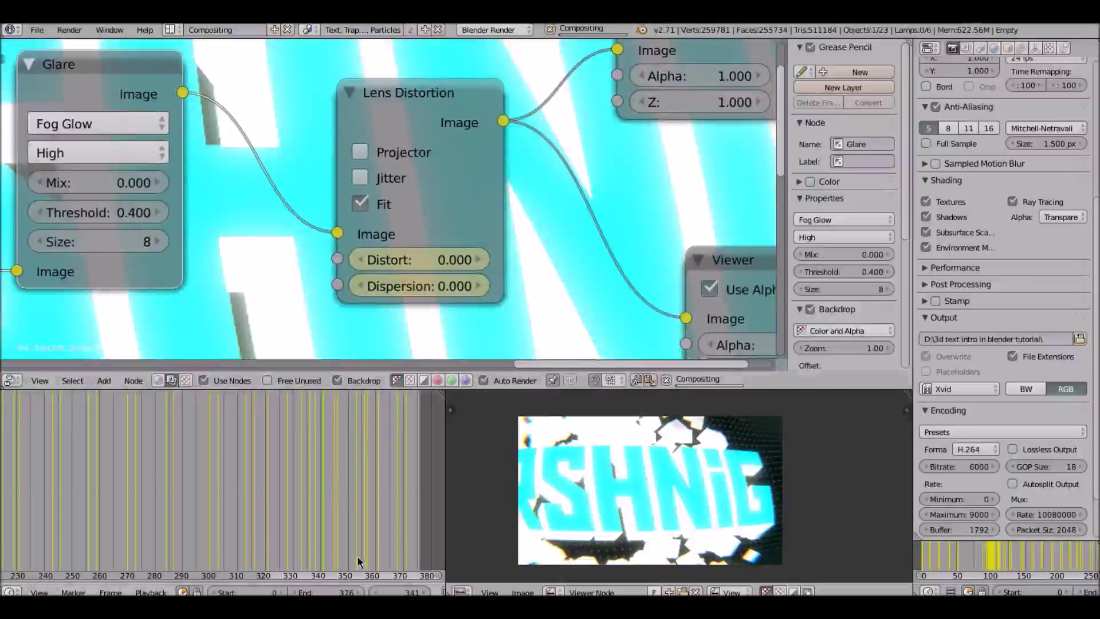
scroll(678, 467, "up", 1)
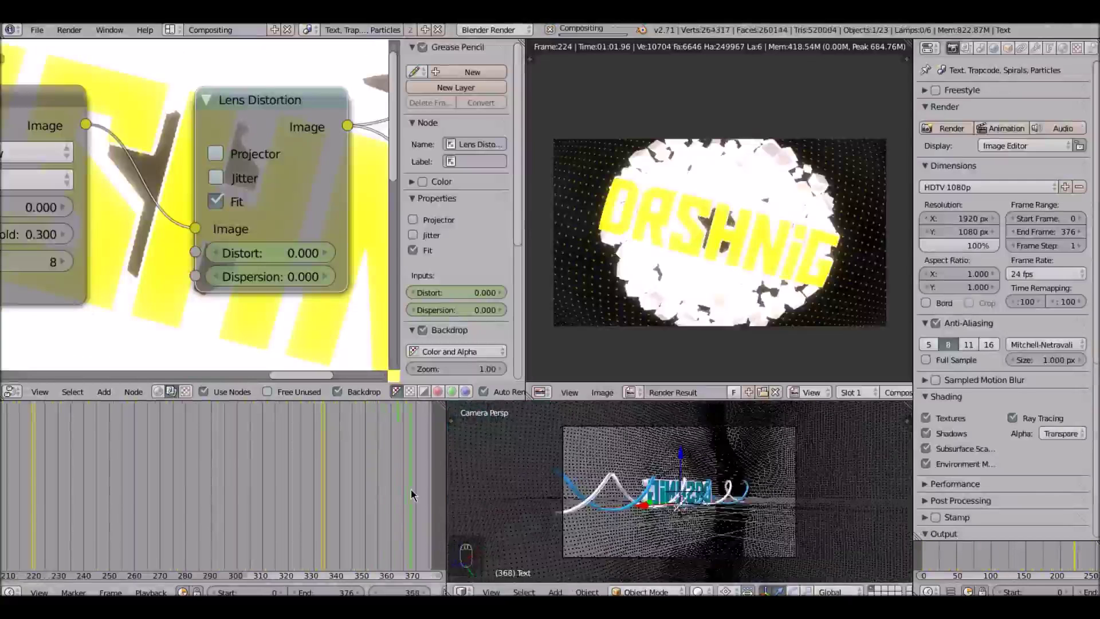
left_click_drag(411, 489, 35, 470)
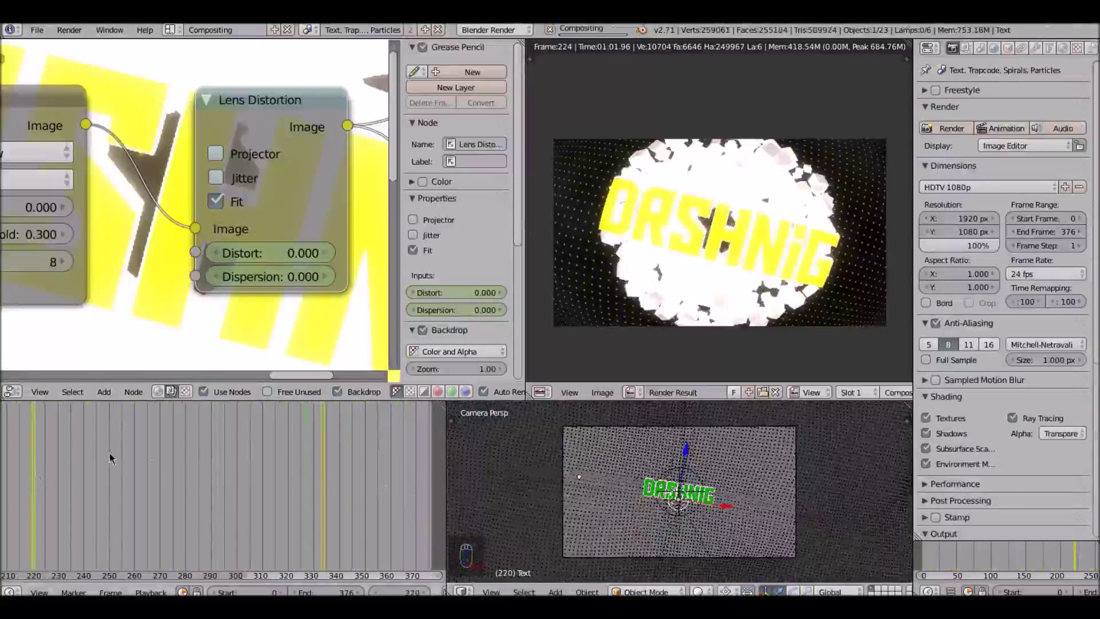
middle_click_drag(233, 446, 308, 443)
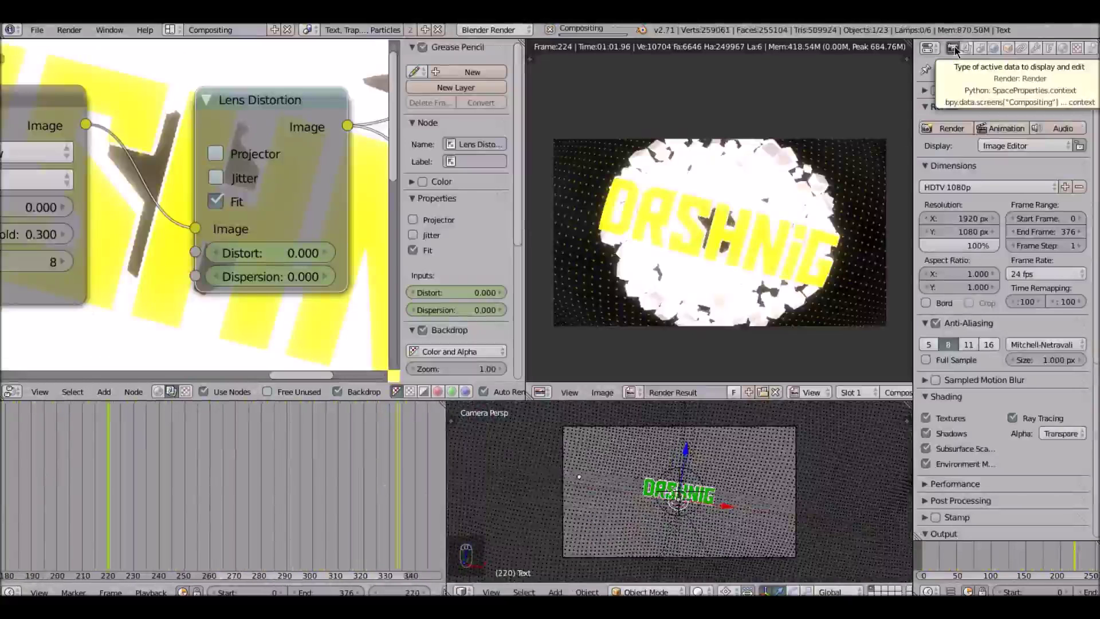
Choose Xvid as the output file format and set the output folder to D:\3d text intro in blender tutorial\.
scroll(999, 332, "down", 10)
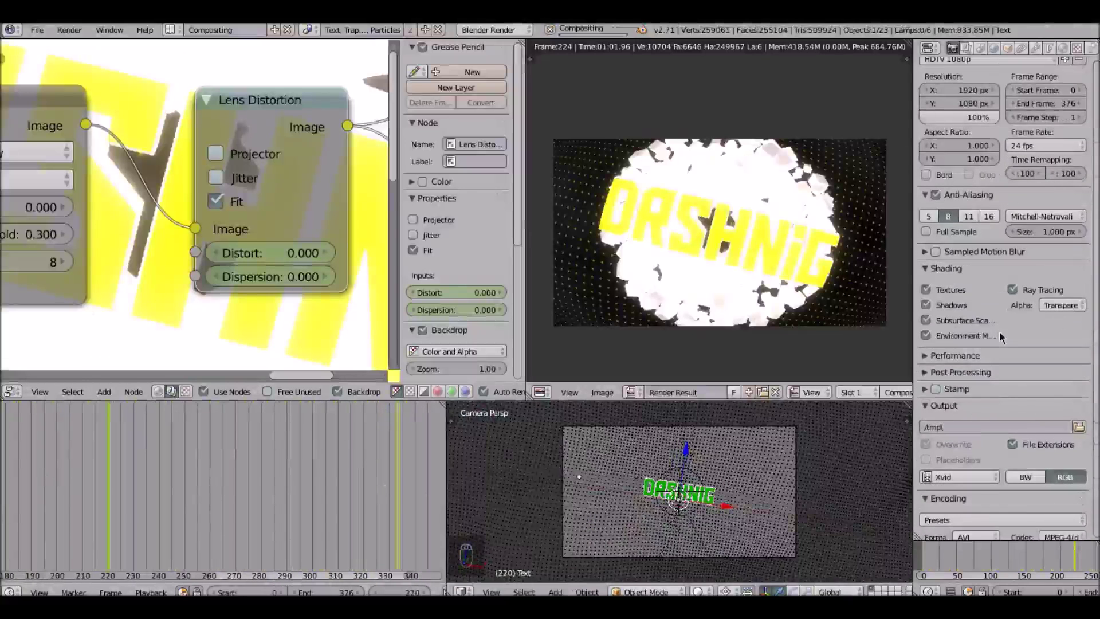
scroll(991, 343, "down", 1)
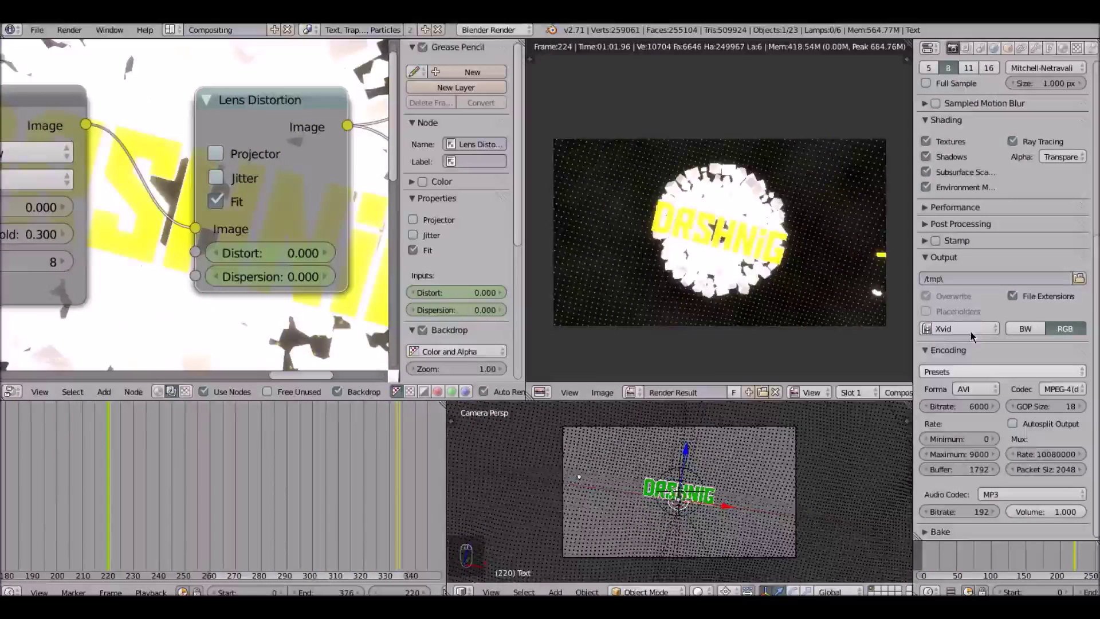
left_click(945, 330)
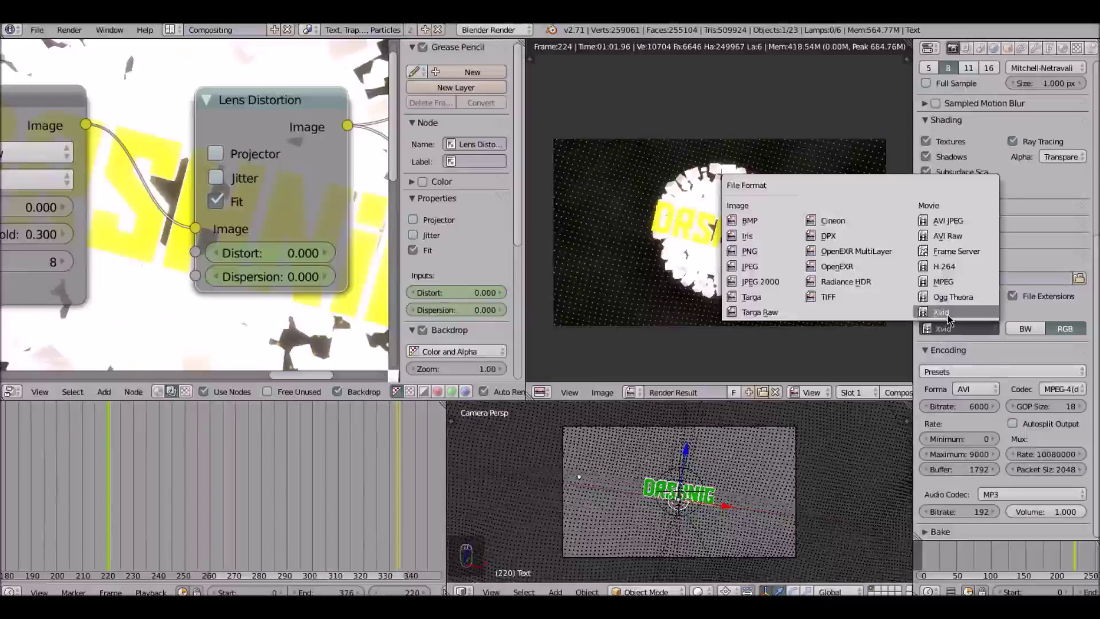
left_click(956, 313)
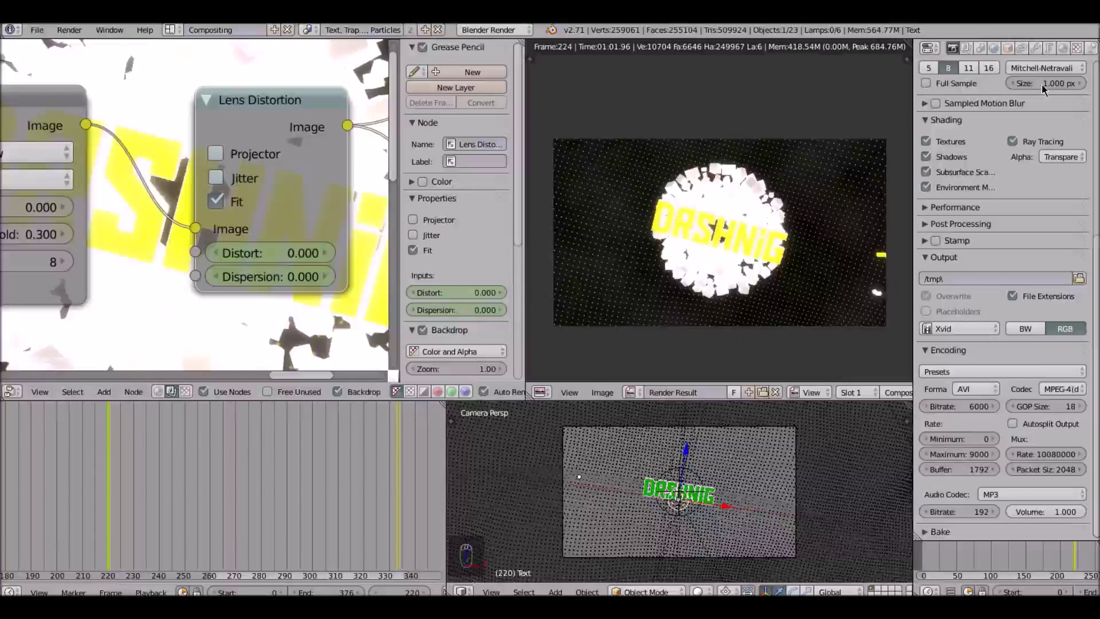
left_click(1079, 278)
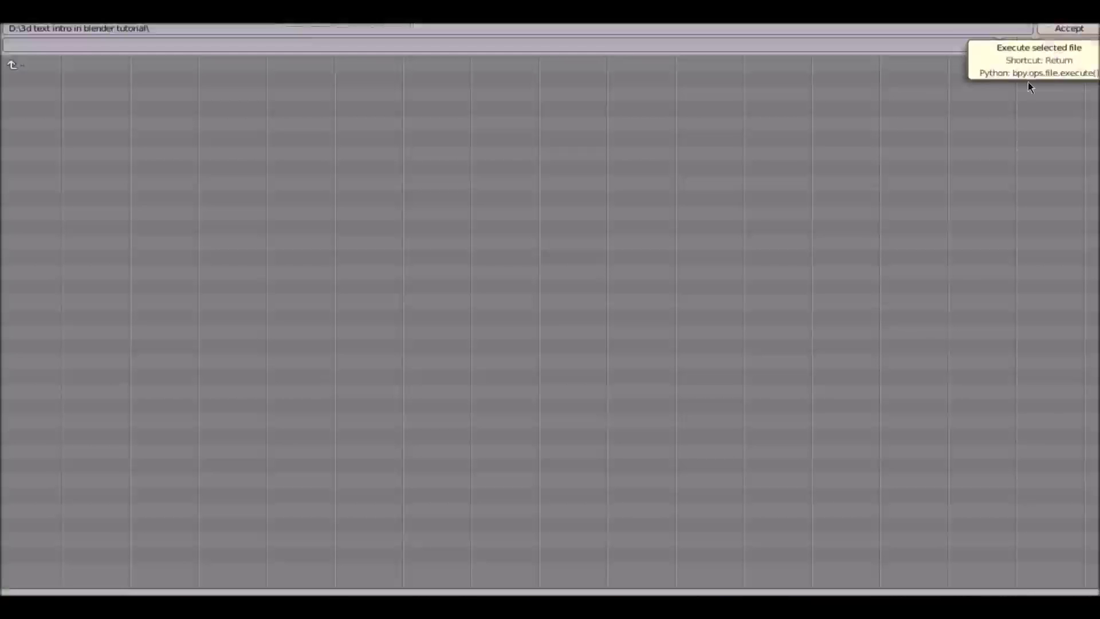
left_click(1068, 29)
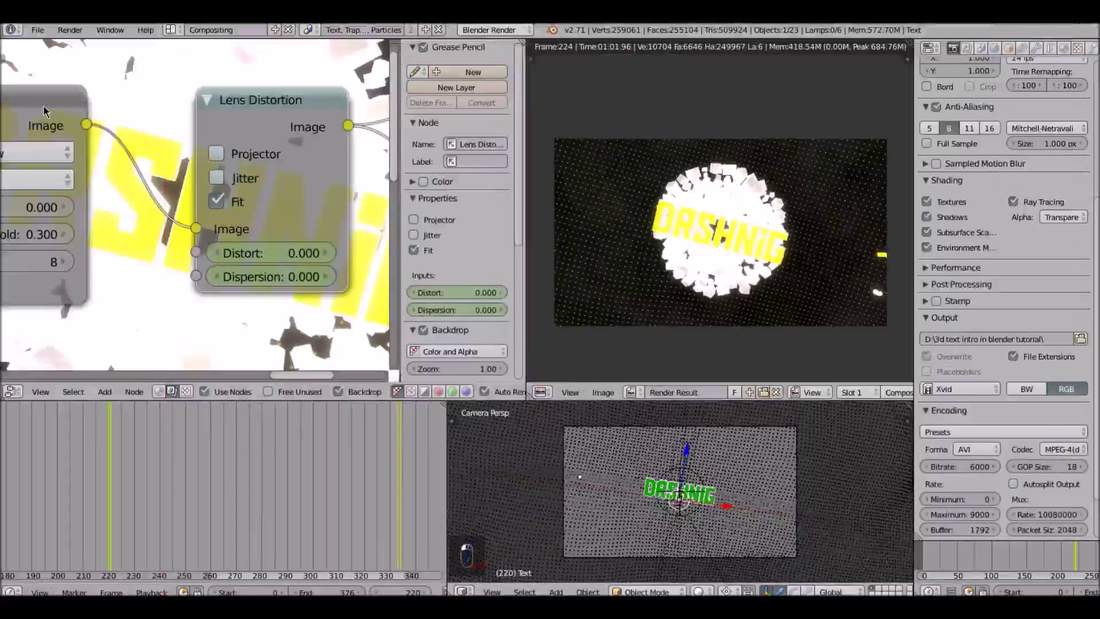
Switch to the Default screen layout and orbit the 3D view around the text.
left_click(37, 30)
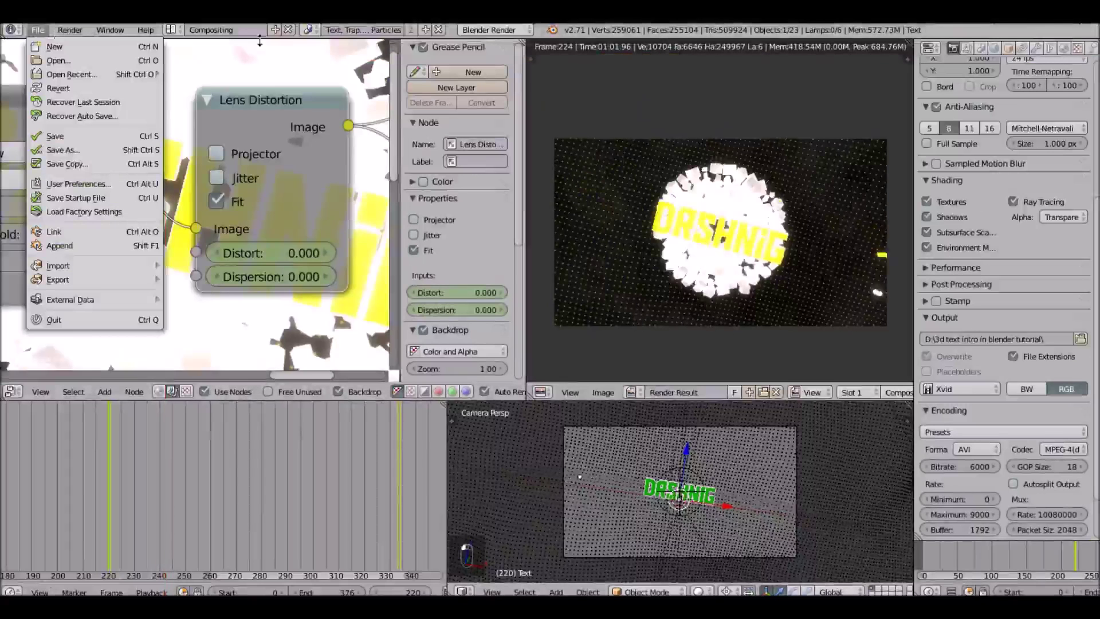
key("KP_1")
key("KP_1")
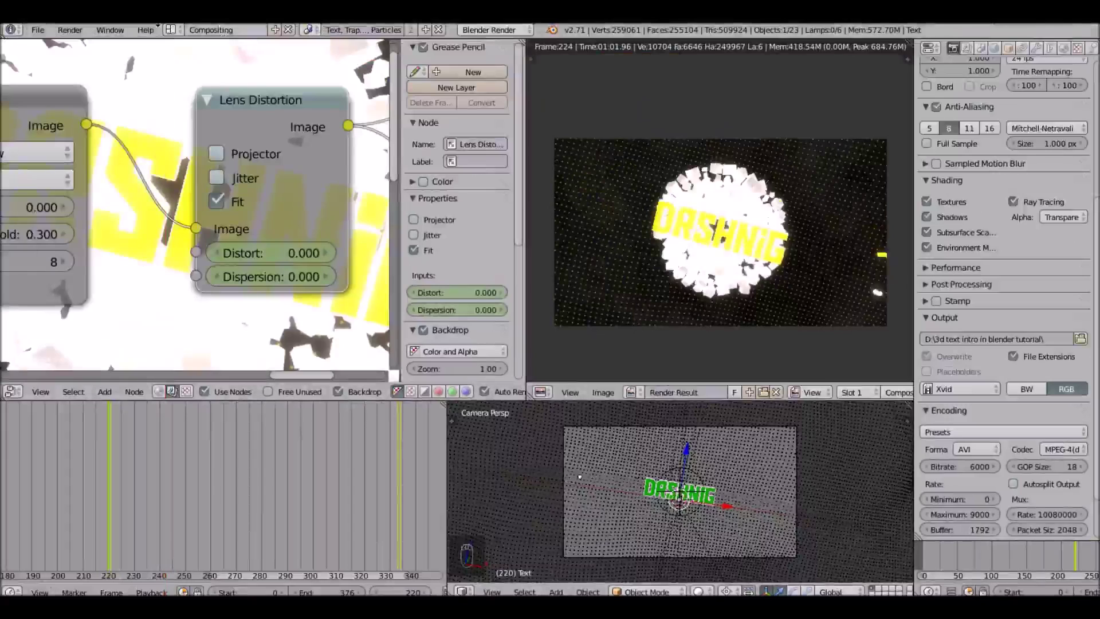
left_click(171, 30)
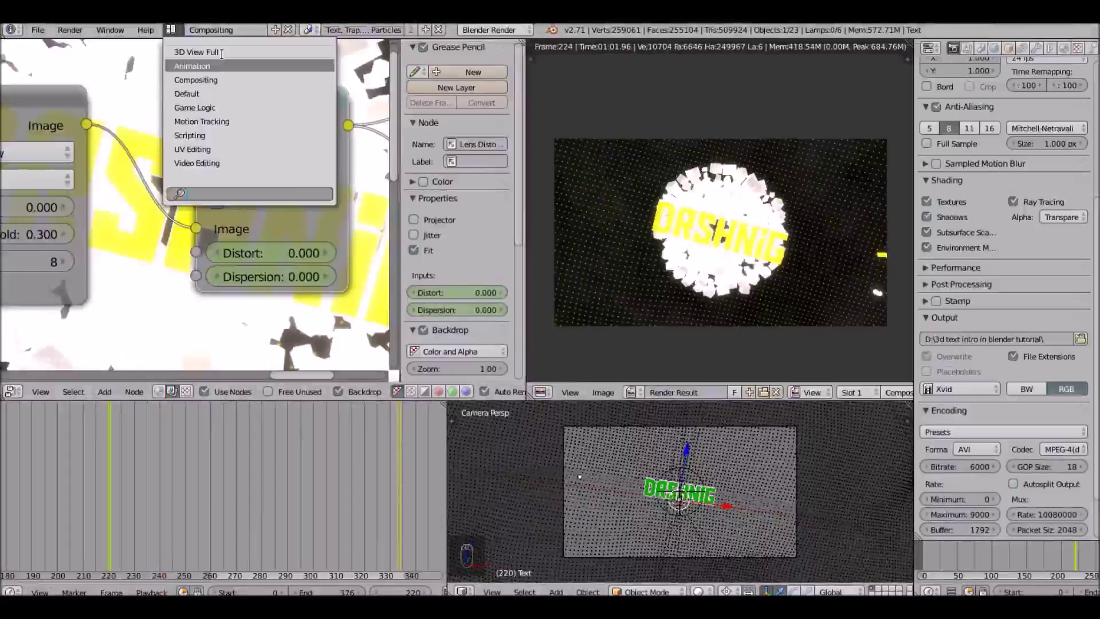
left_click(213, 93)
middle_click_drag(433, 212, 542, 191)
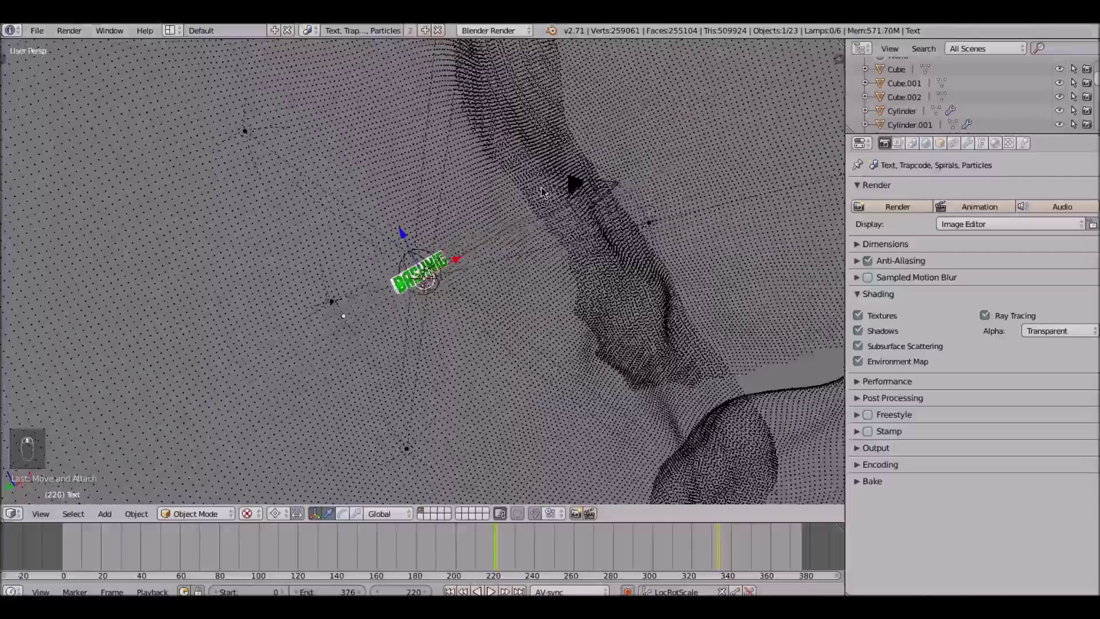
Frame Cube.001 in the 3D view and scale it by 0.8 and again by 8.
key("KP_Decimal")
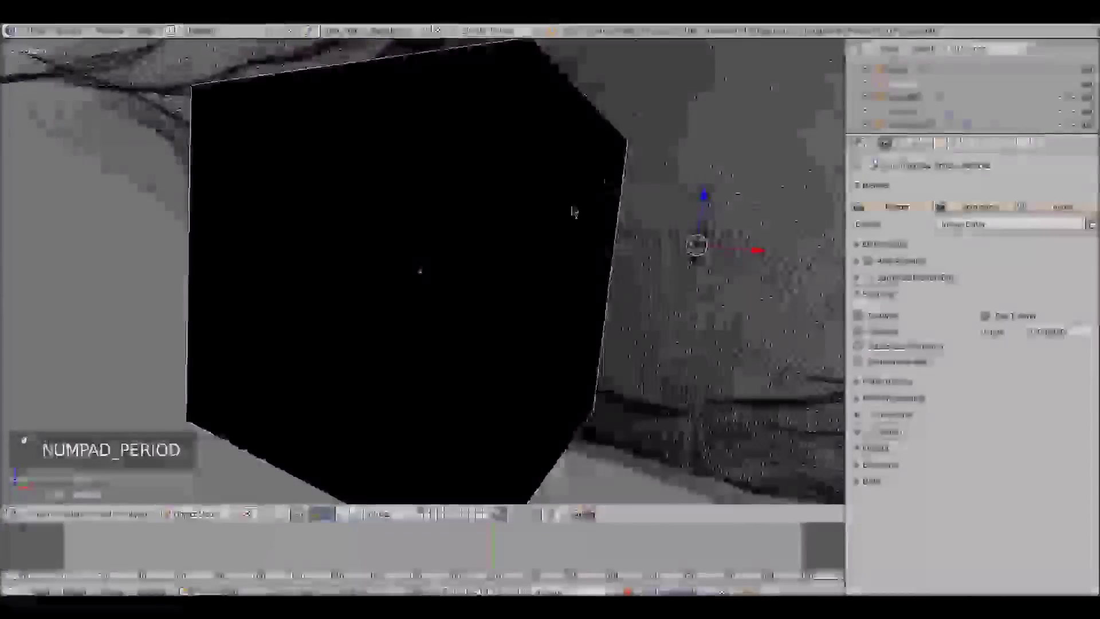
scroll(575, 211, "down", 4)
middle_click_drag(575, 211, 608, 293)
type("s.8")
left_click(609, 293)
key("s")
key("8")
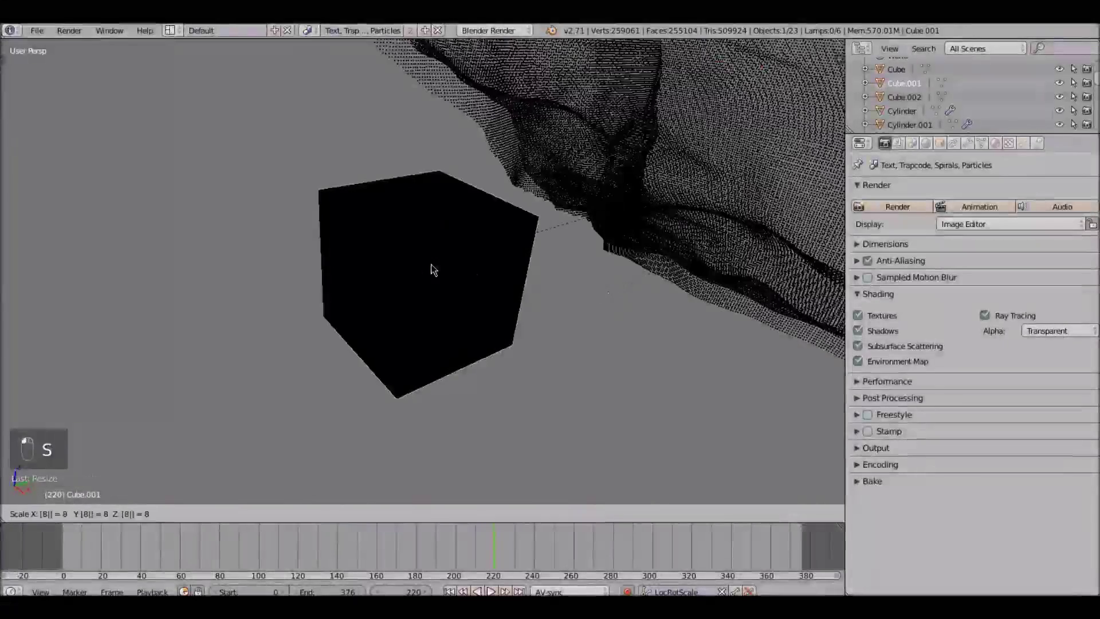
left_click(430, 264)
Select Cube.002, scale it by 0.08 and look through the camera.
right_click(431, 263)
type("s.08")
left_click(438, 263)
key("KP_Decimal")
key("KP_0")
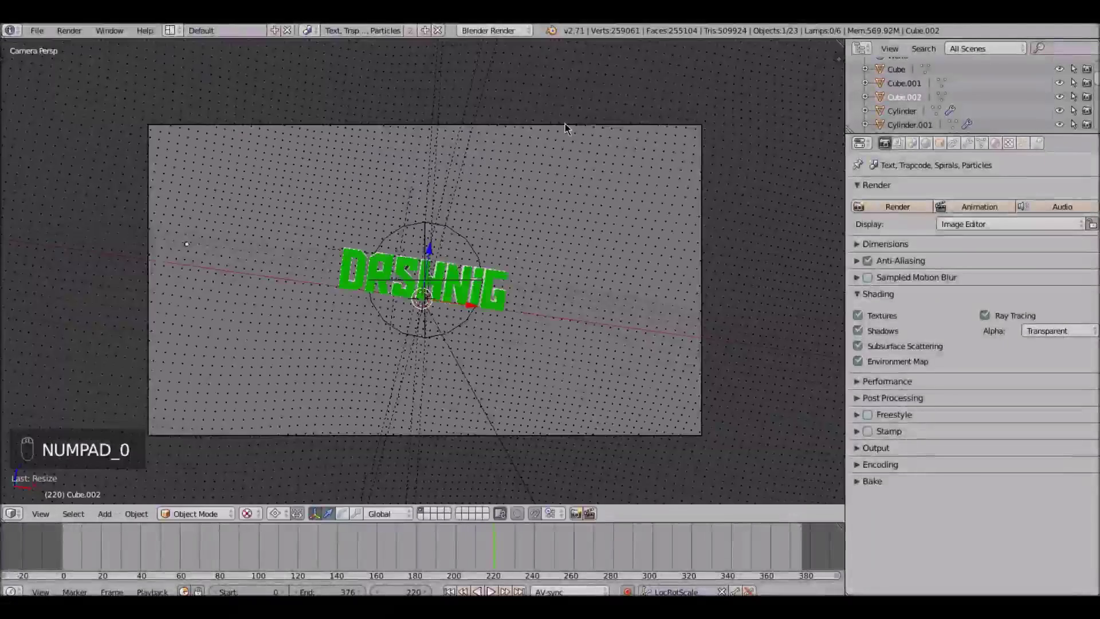
Go to about frame 120 and bring the exploding particles around the text into view from the side.
right_click(565, 124)
key("KP_Decimal")
scroll(466, 175, "down", 4)
left_click(296, 559)
key("KP_Decimal")
middle_click_drag(723, 276, 538, 258)
scroll(539, 258, "up", 4)
Select the particle-emitting cylinder Cylinder.002, rescale it and move it near the text.
right_click(369, 244)
key("s")
middle_click_drag(596, 189, 189, 269)
left_click(551, 205)
key("g")
left_click(367, 247)
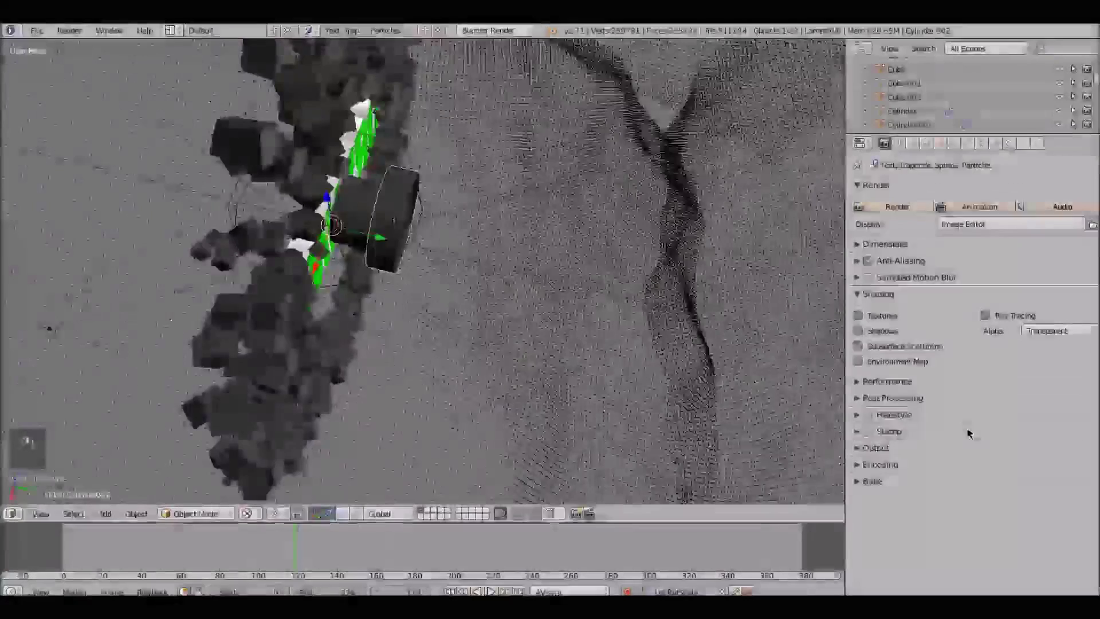
Set the Normal emission velocity of the cylinder particle emitter to 9.
key("F8")
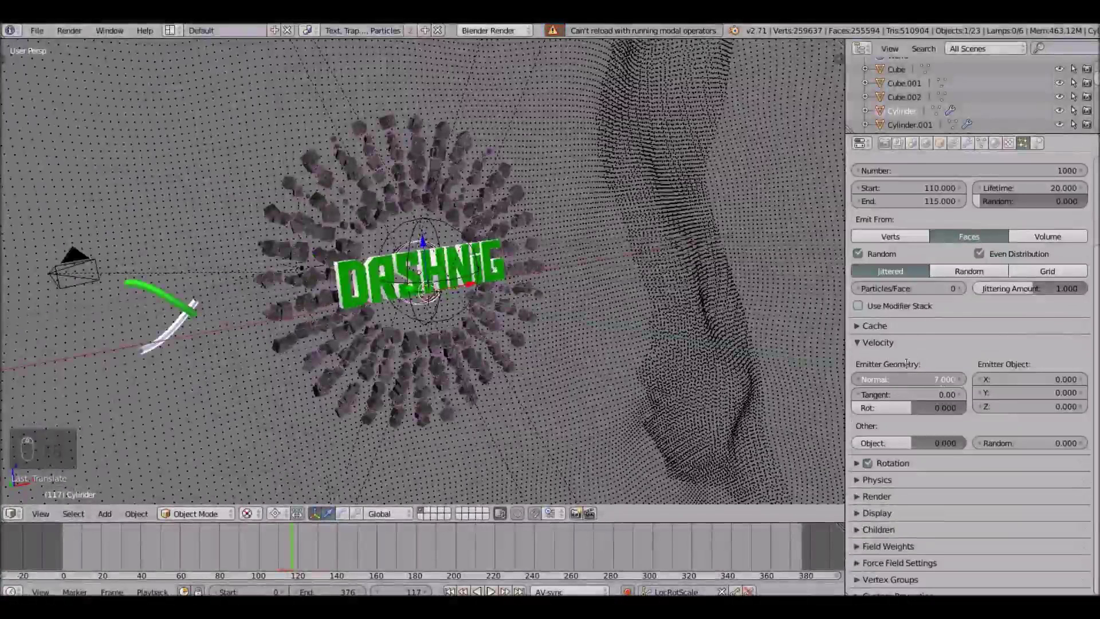
left_click(911, 379)
type("9")
key("Return")
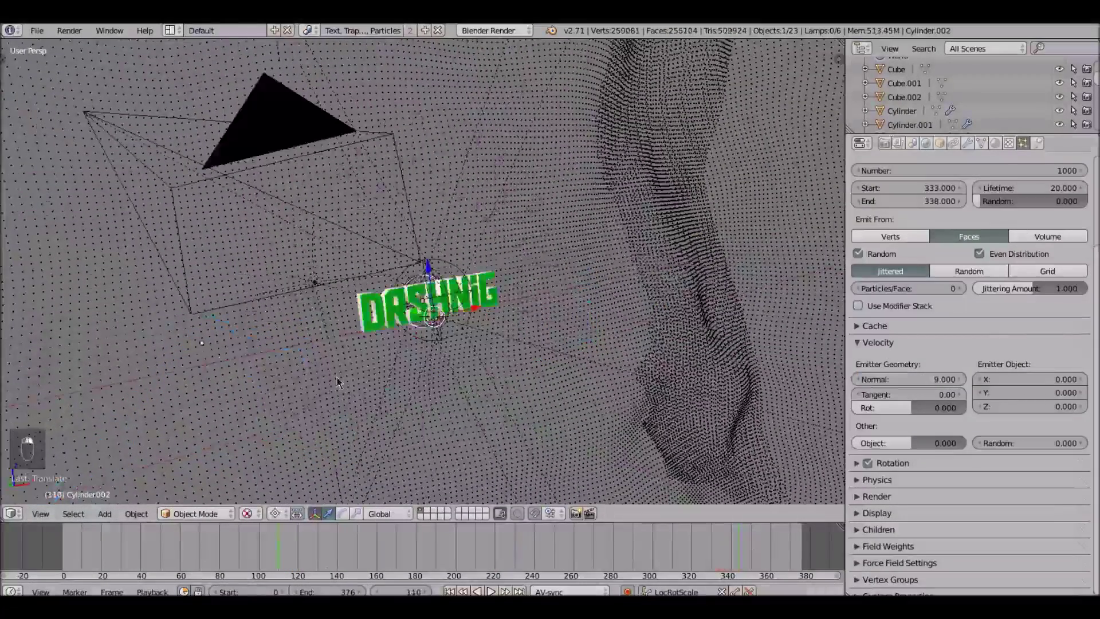
Play the animation through to check the particle bursts, stop it and save the project file.
key("alt+a")
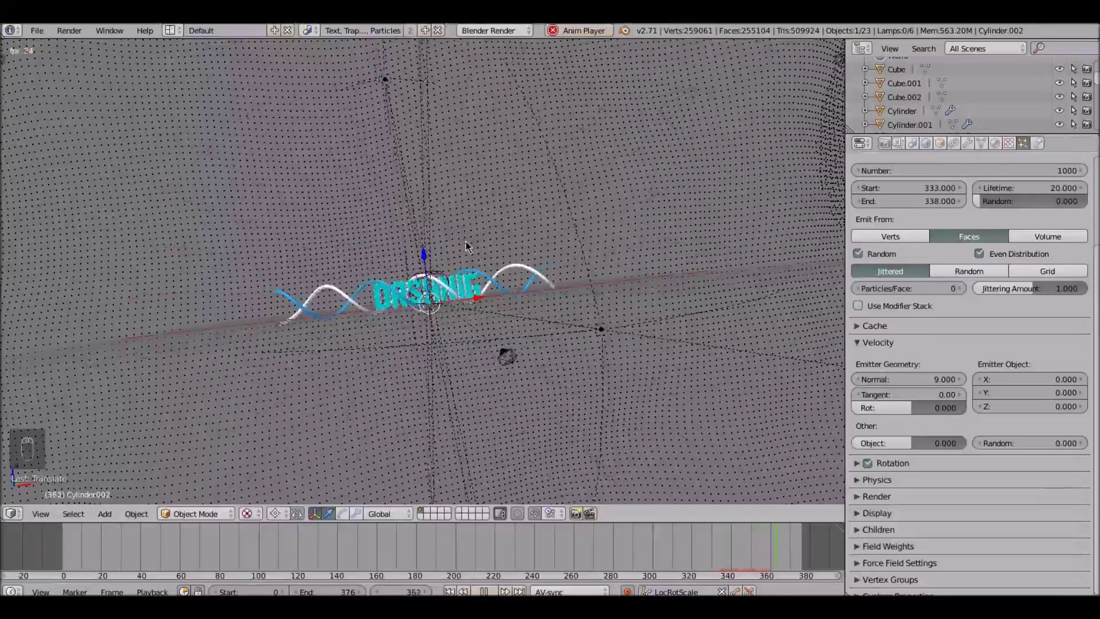
key("alt+a")
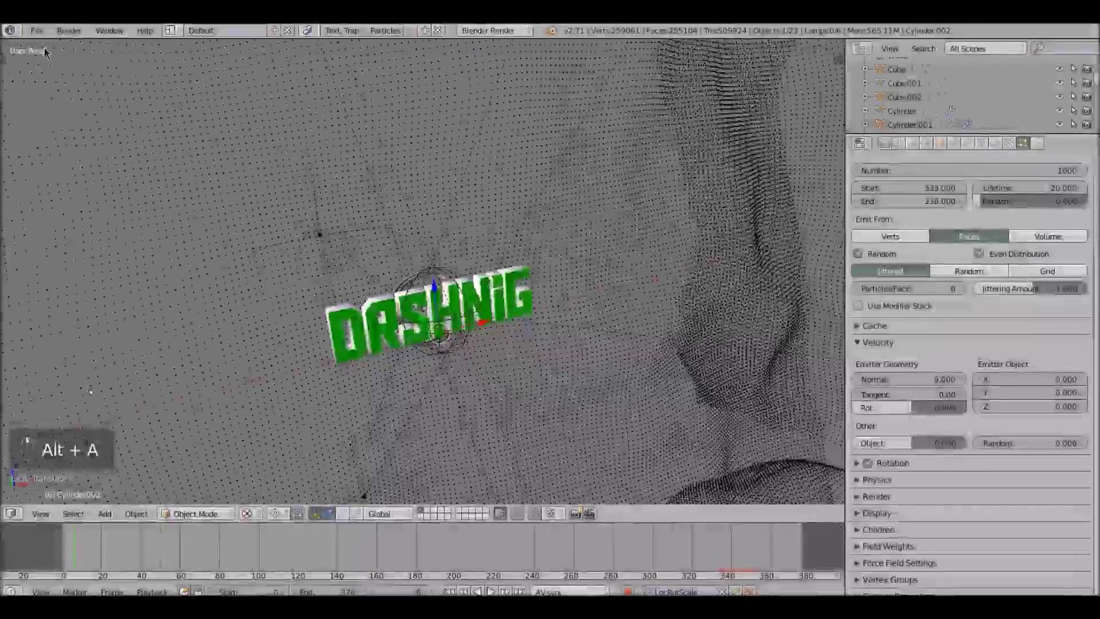
left_click(37, 31)
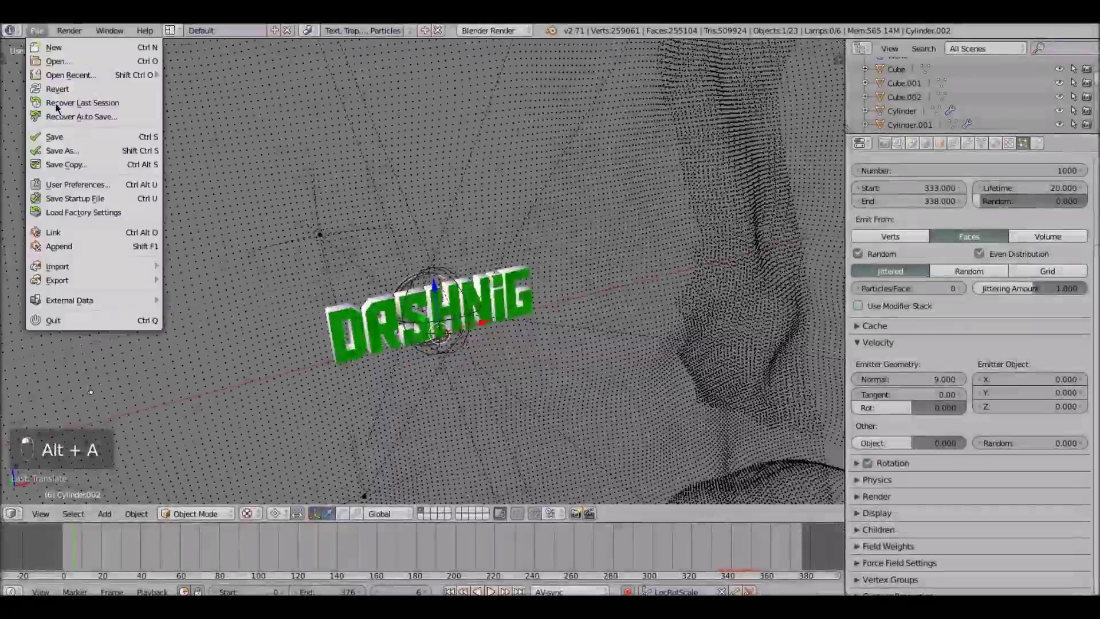
left_click(78, 137)
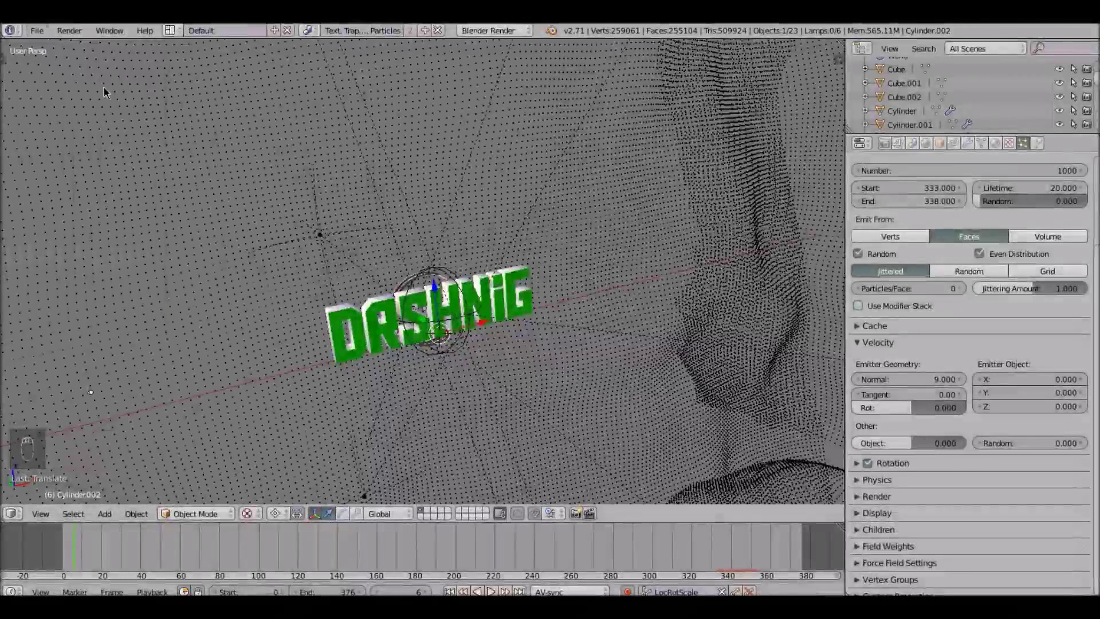
Bring up the render dimensions and examine the frame range and frame rate.
left_click(883, 144)
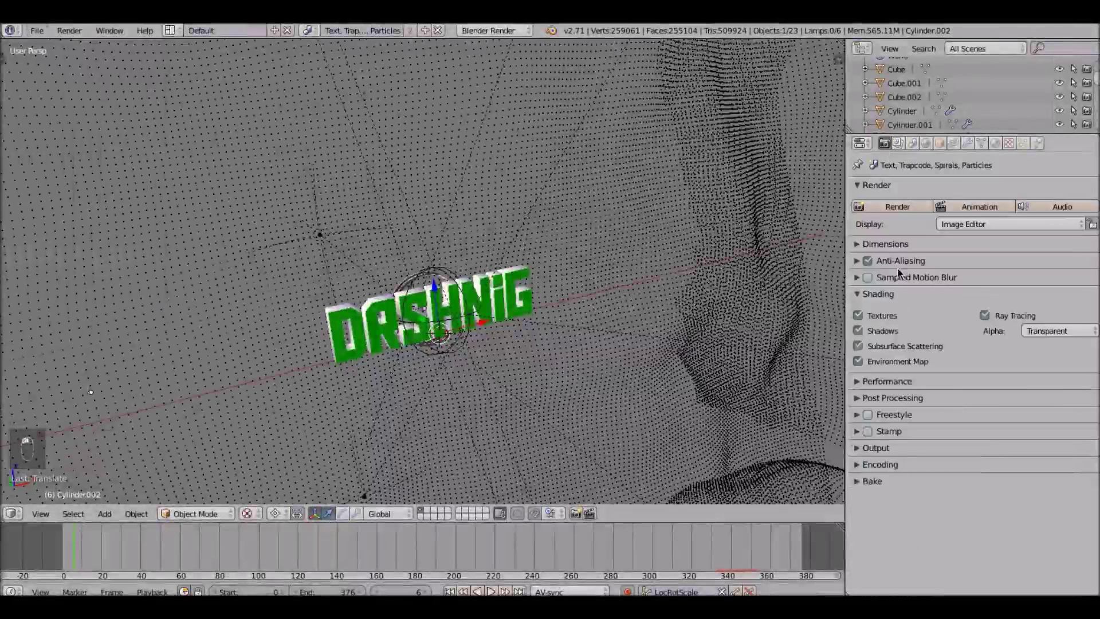
left_click(902, 244)
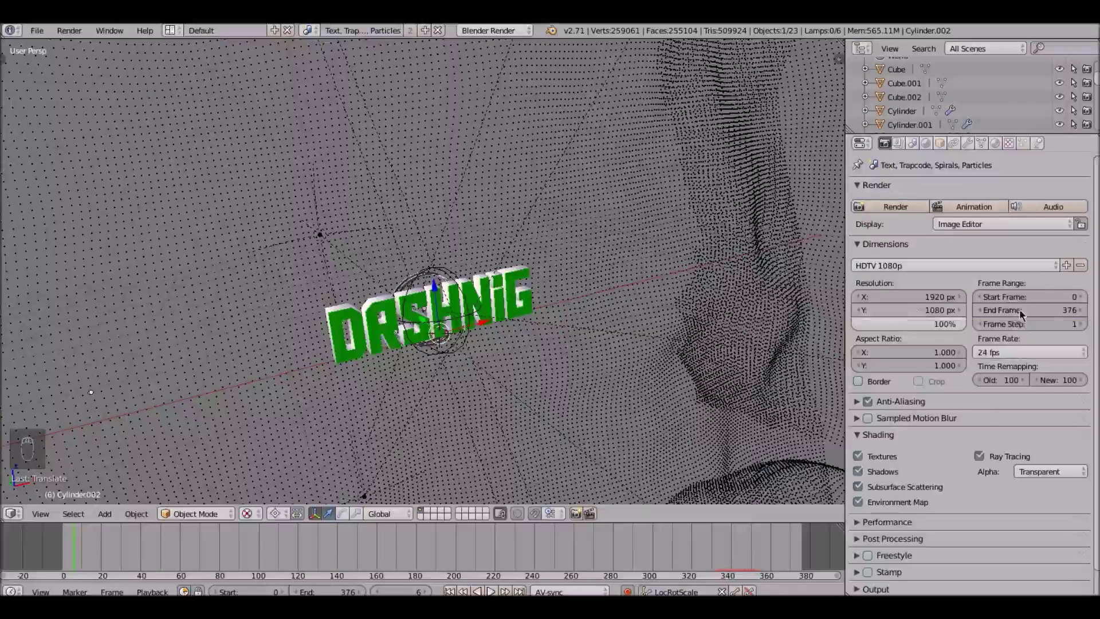
left_click(995, 354)
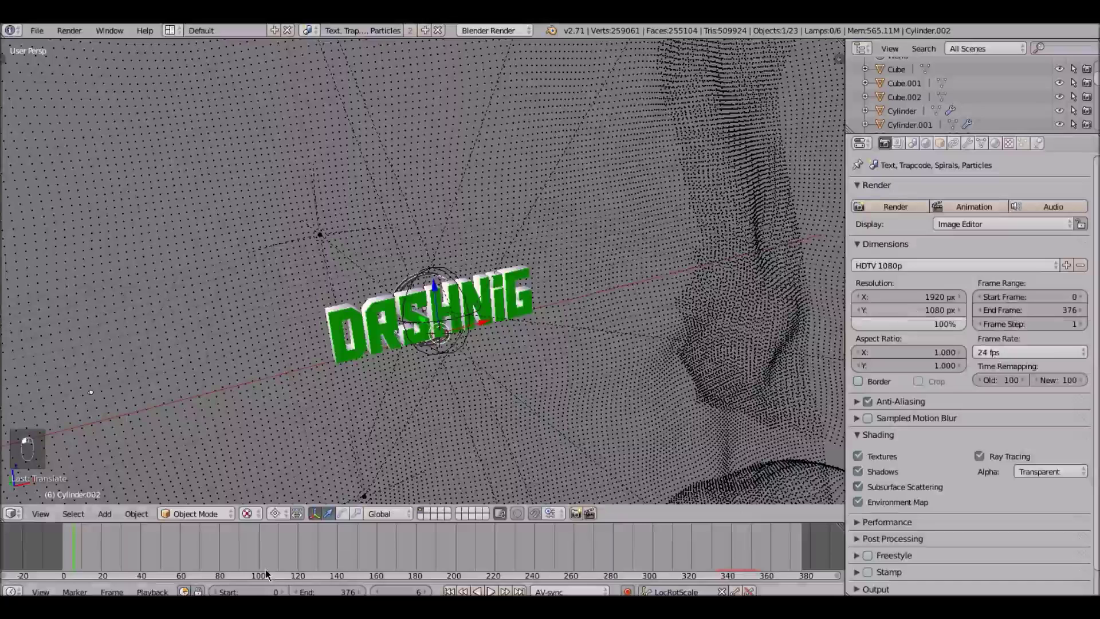
Return to frame 1 and play the animation, stopping at frame 151.
scroll(112, 545, "down", 1, "ctrl")
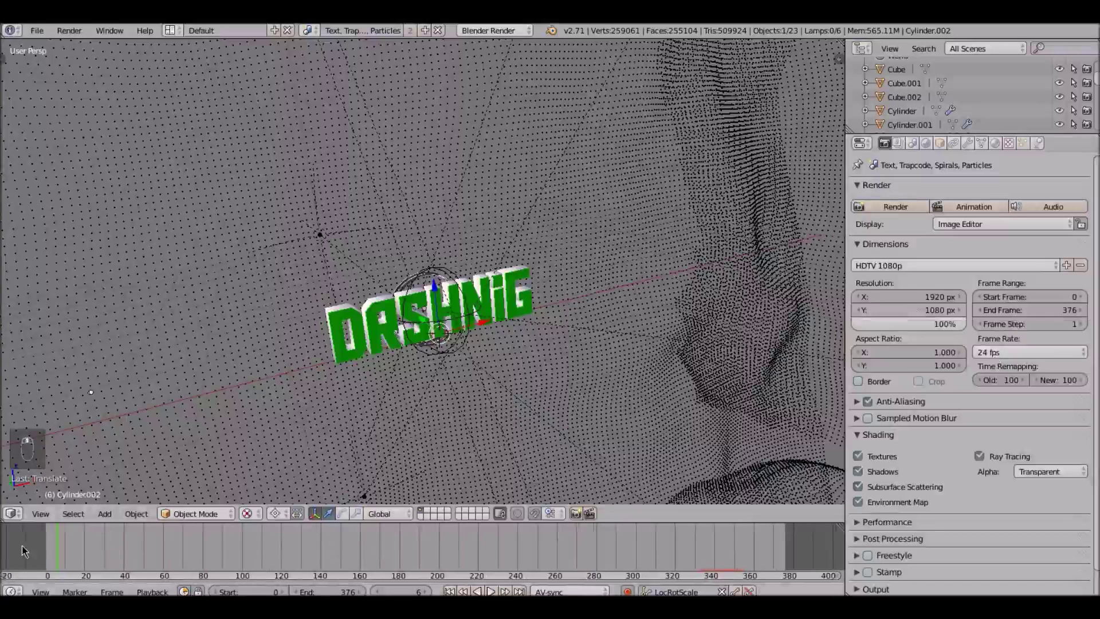
left_click_drag(55, 541, 48, 541)
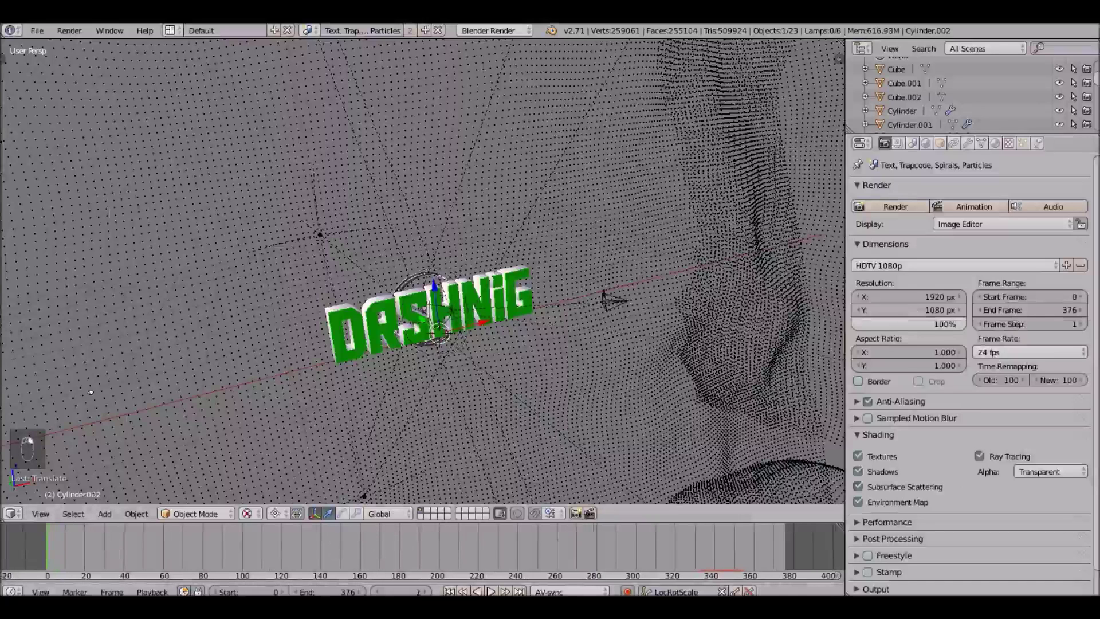
key("alt+a")
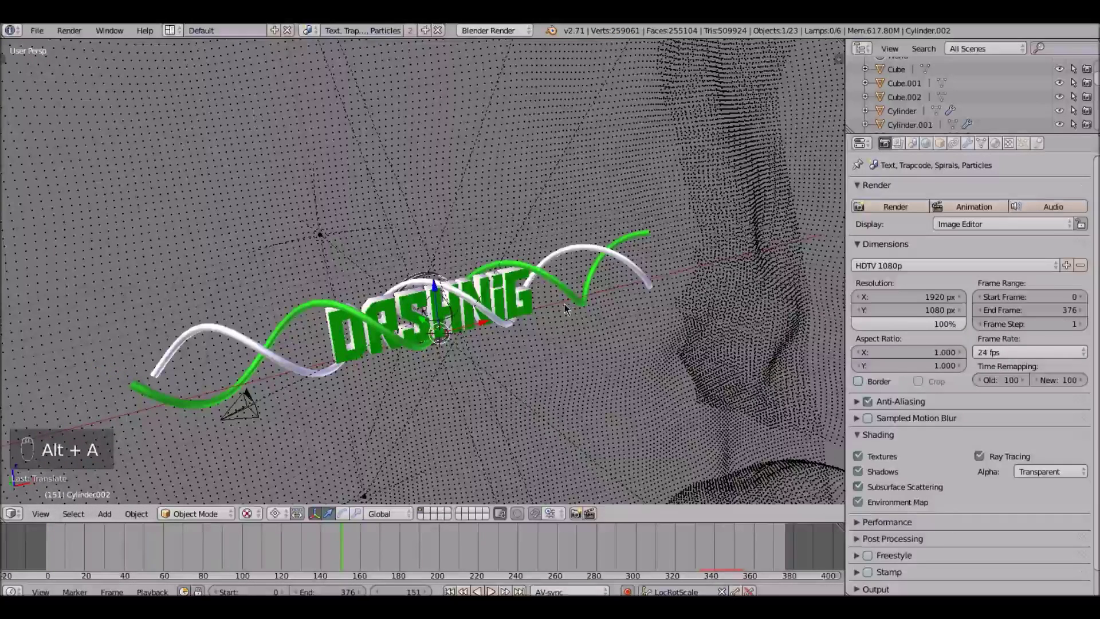
Choose 24 fps as the render frame rate.
scroll(1018, 417, "down", 2)
left_click(983, 323)
left_click(984, 322)
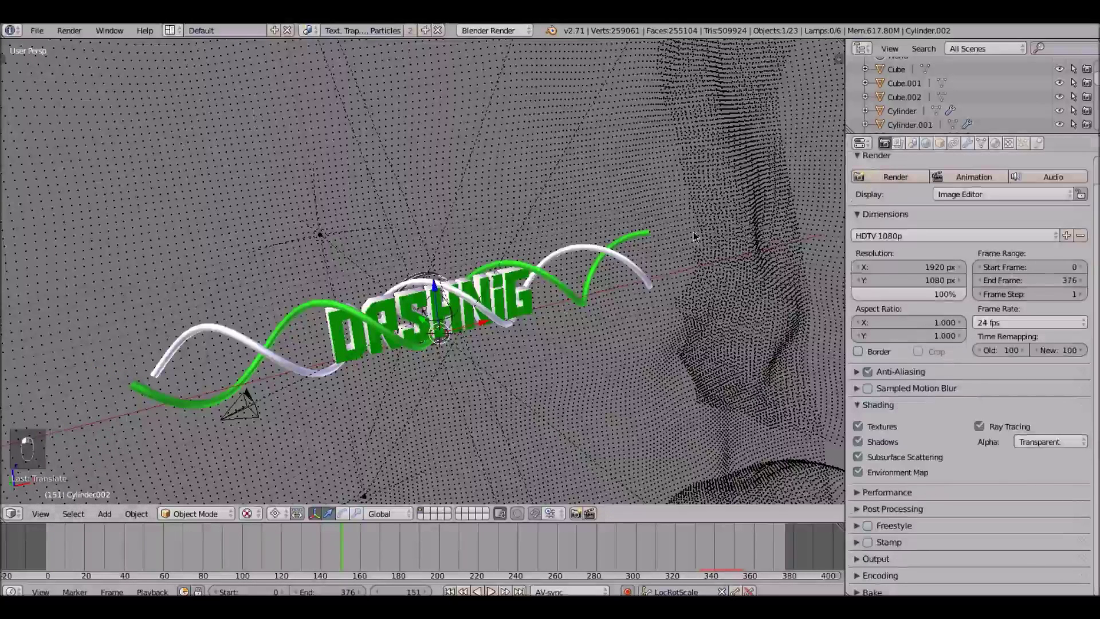
left_click(982, 323)
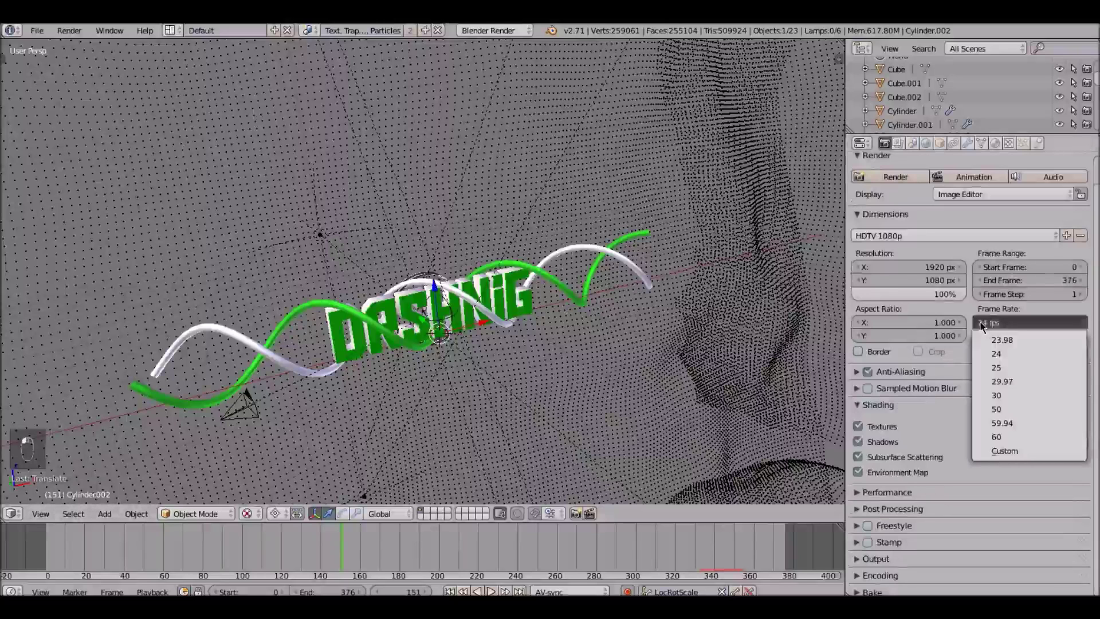
left_click(979, 354)
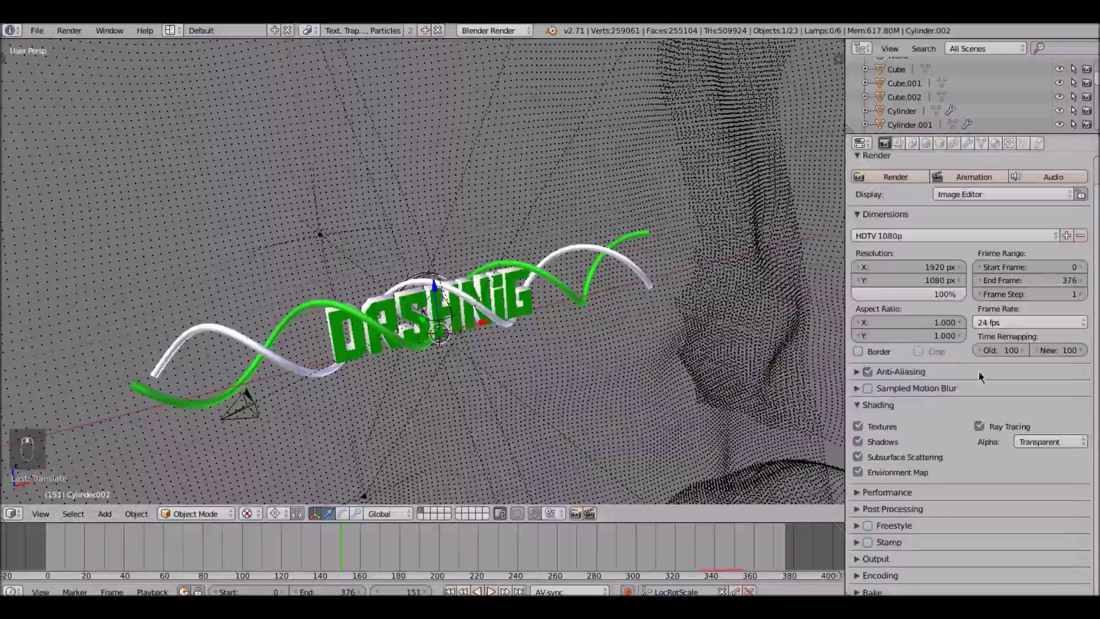
Split the 3D view into two areas and turn the upper one into a Dope Sheet showing the keyframes.
scroll(734, 294, "up", 5)
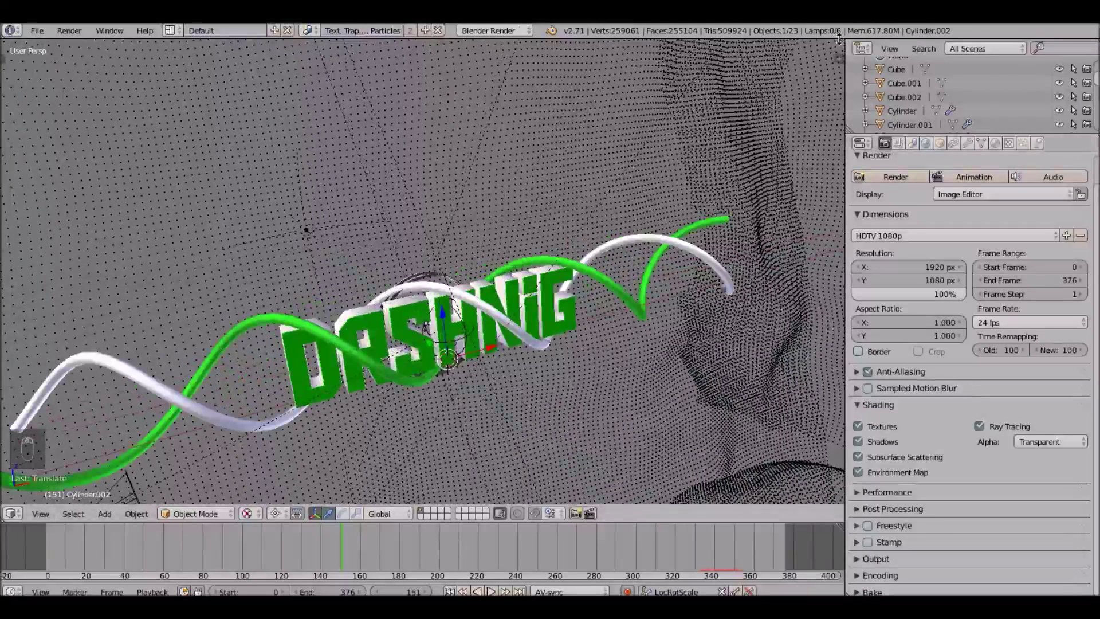
left_click_drag(839, 38, 833, 152)
left_click(11, 152)
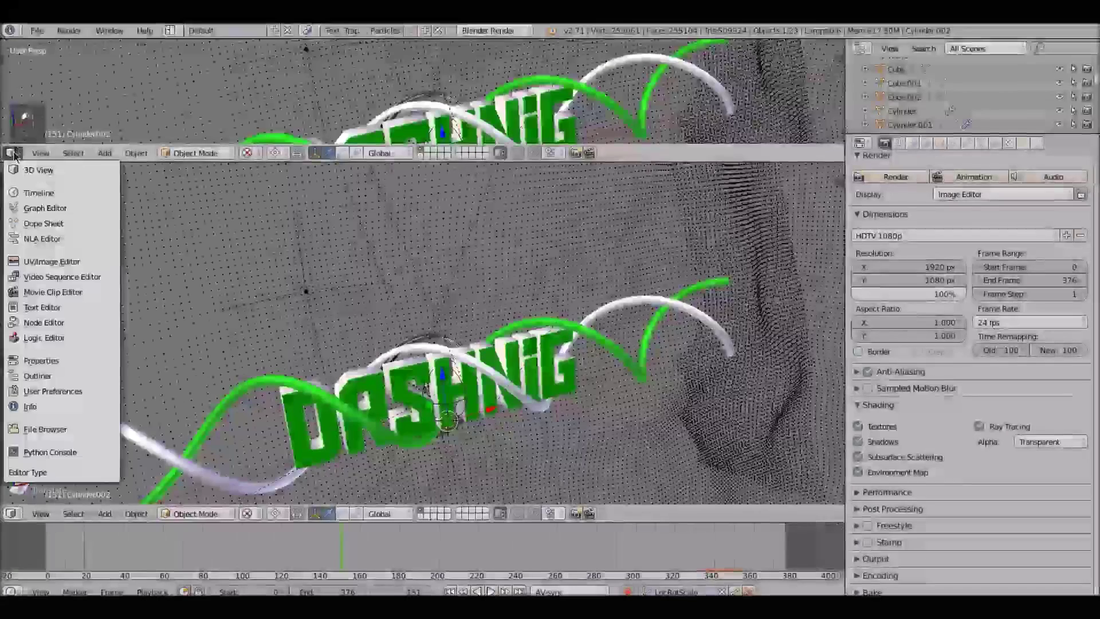
left_click(63, 223)
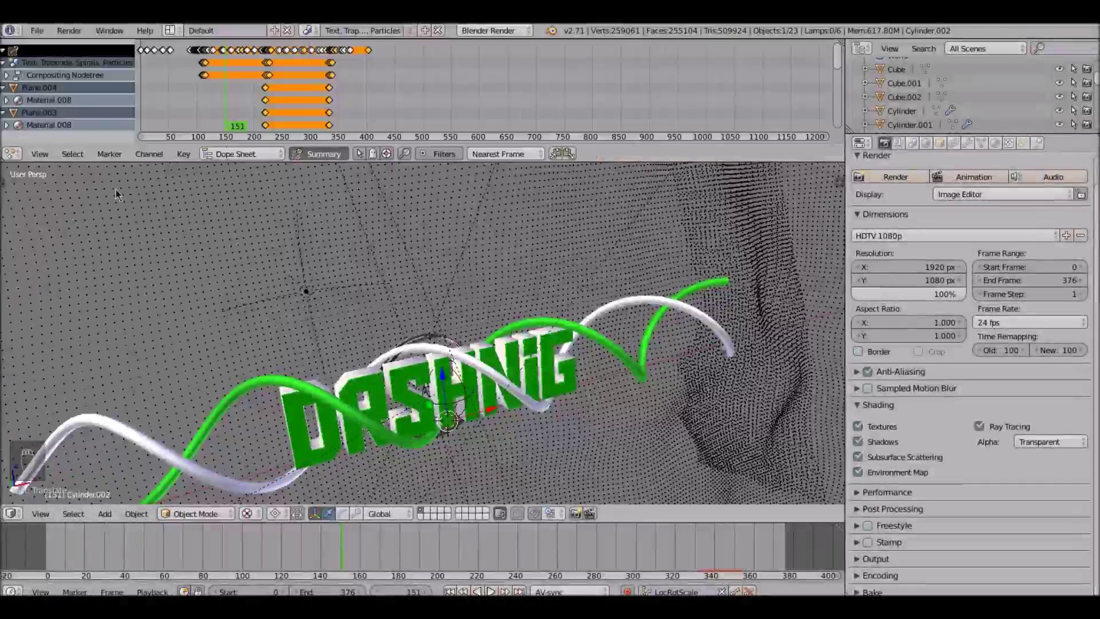
scroll(401, 92, "down", 3)
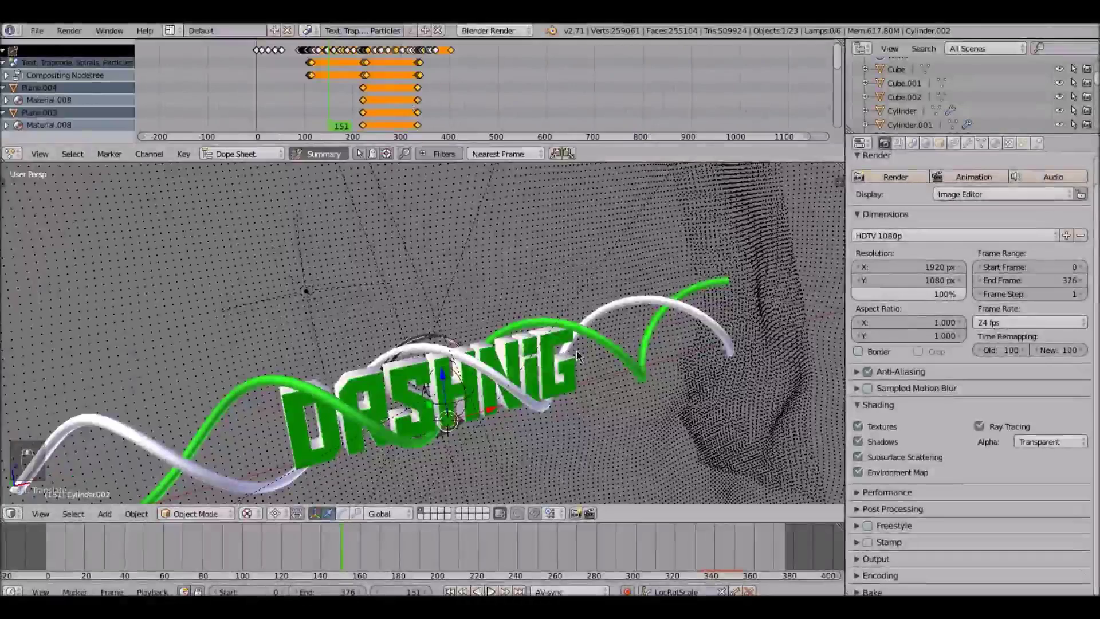
Select all objects and all their keyframes, and try scaling the keyframes by 2 in the Dope Sheet.
key("a")
key("a")
key("a")
middle_click_drag(504, 397, 550, 395)
scroll(467, 92, "left", 1, "ctrl")
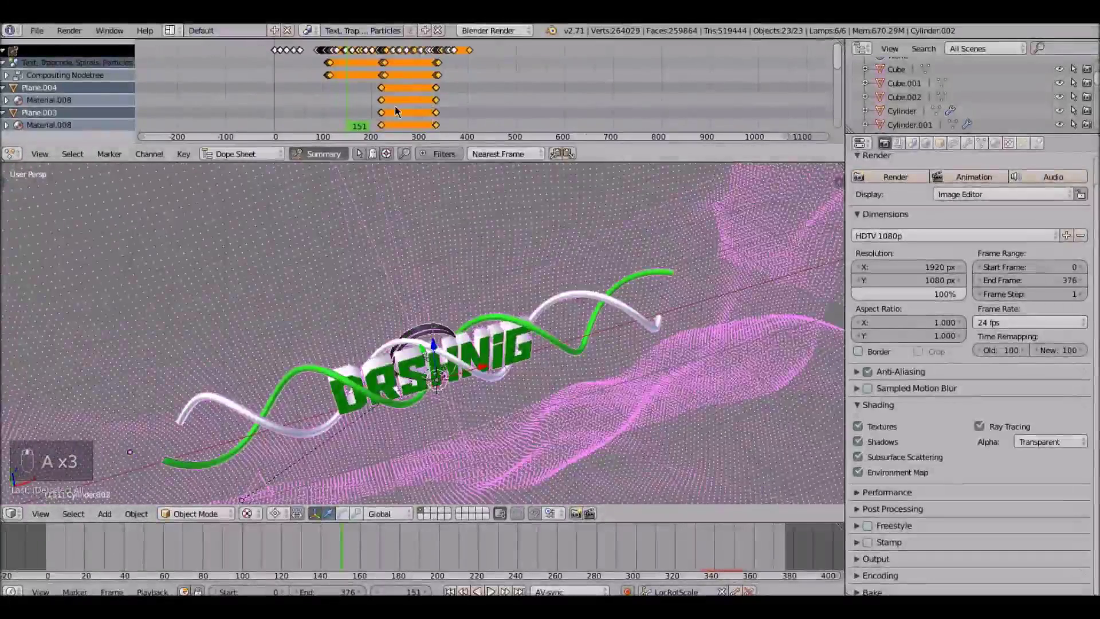
key("a")
key("a")
scroll(454, 107, "right", 1, "ctrl")
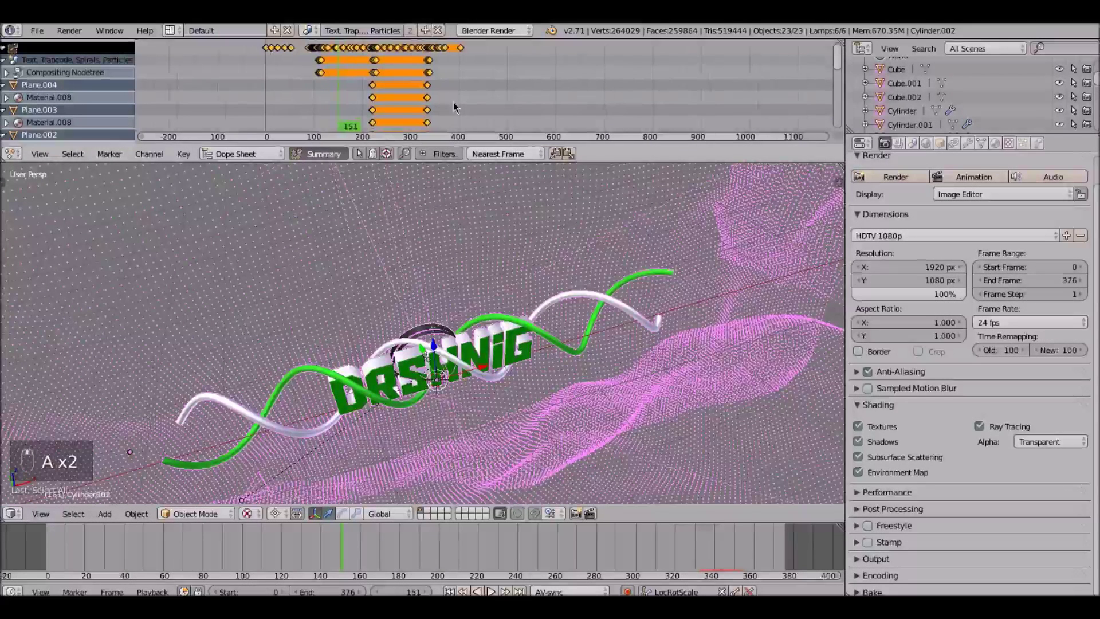
key("s")
key("2")
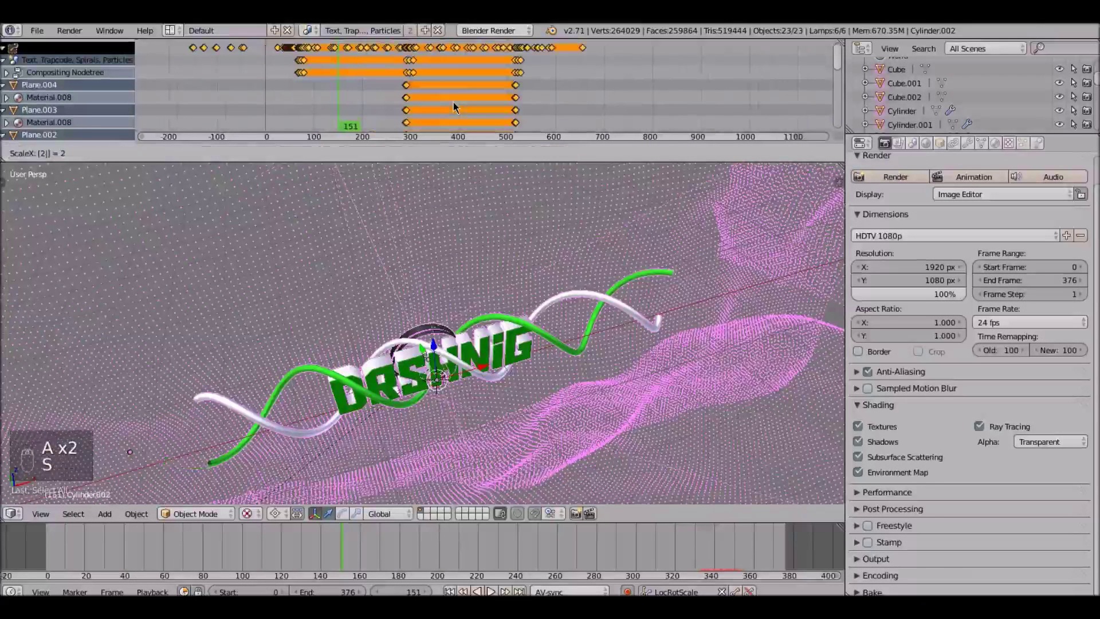
right_click(454, 107)
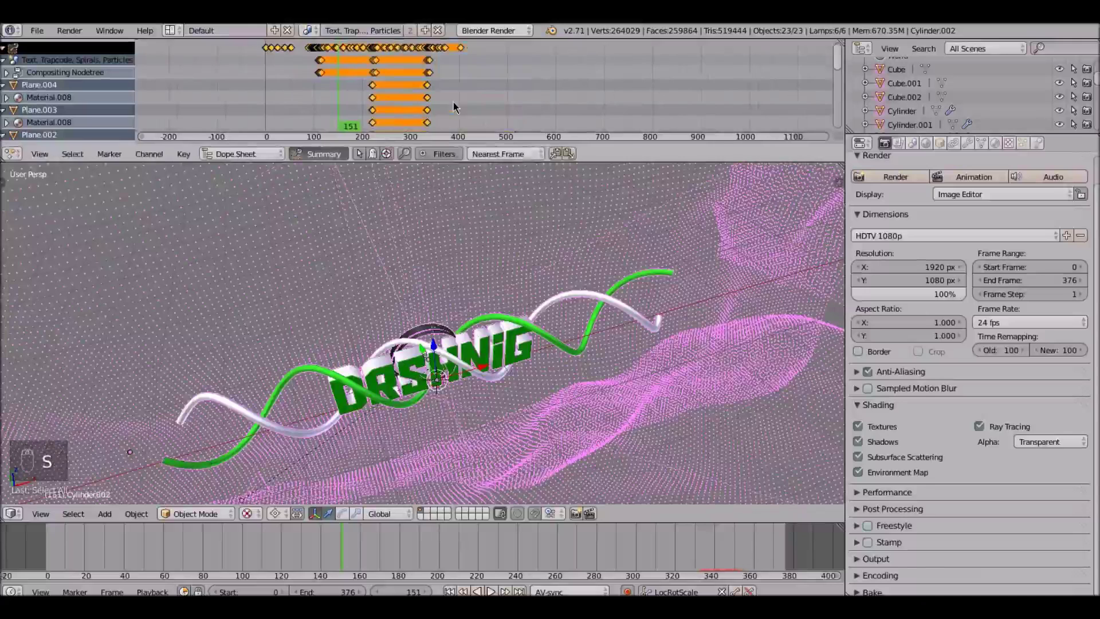
Check the frame rate choices, merge the Dope Sheet area back into the 3D view and deselect all objects.
scroll(458, 107, "down", 3)
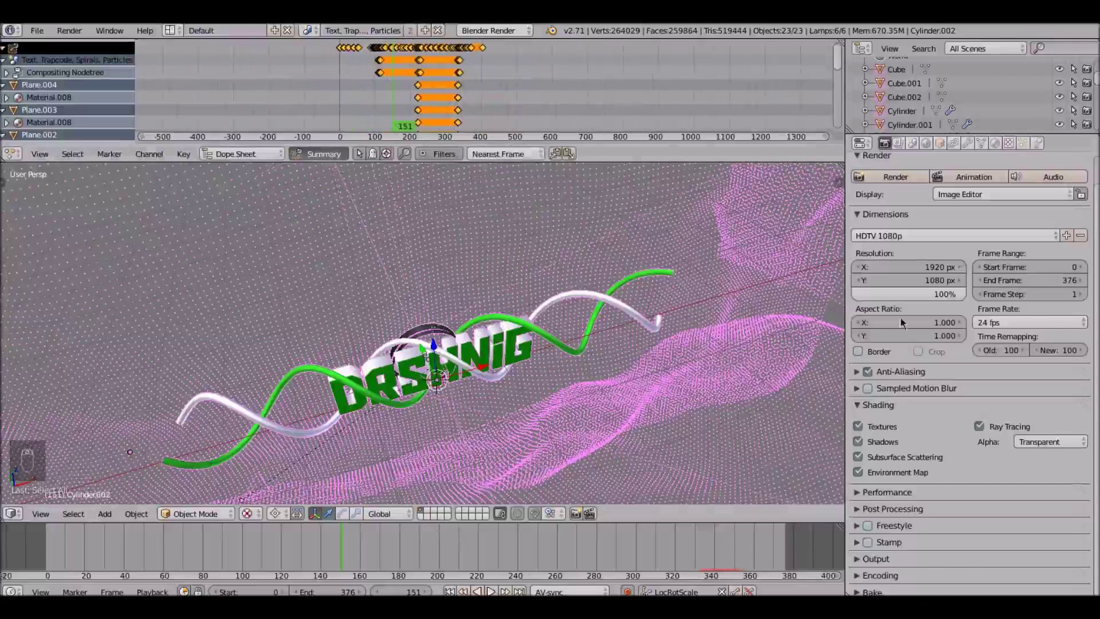
left_click(999, 323)
left_click(999, 322)
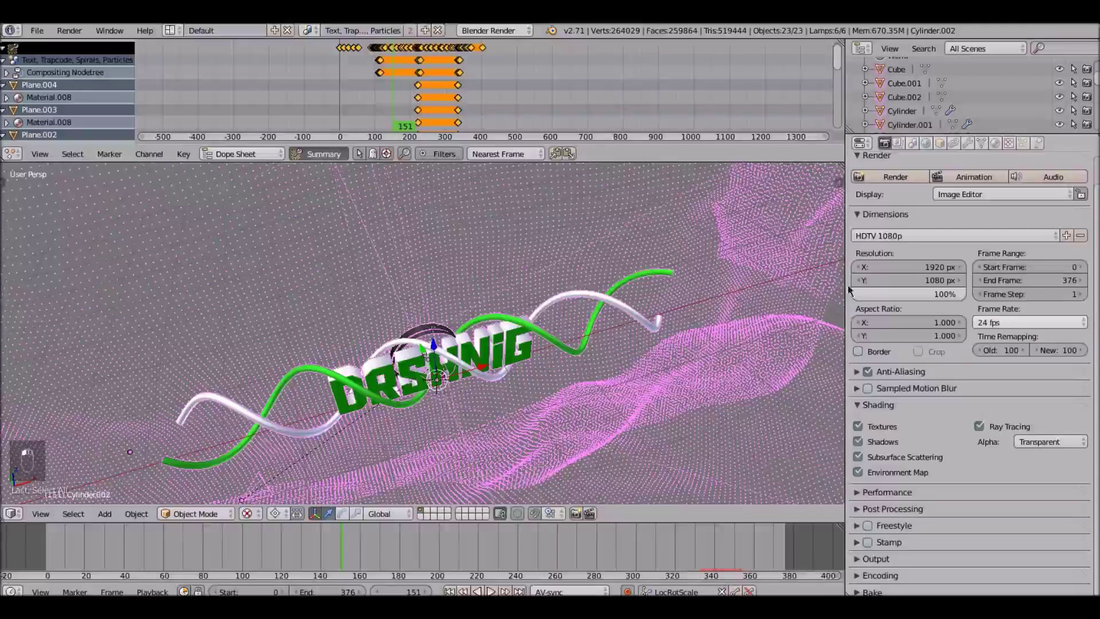
right_click(687, 163)
left_click(667, 159)
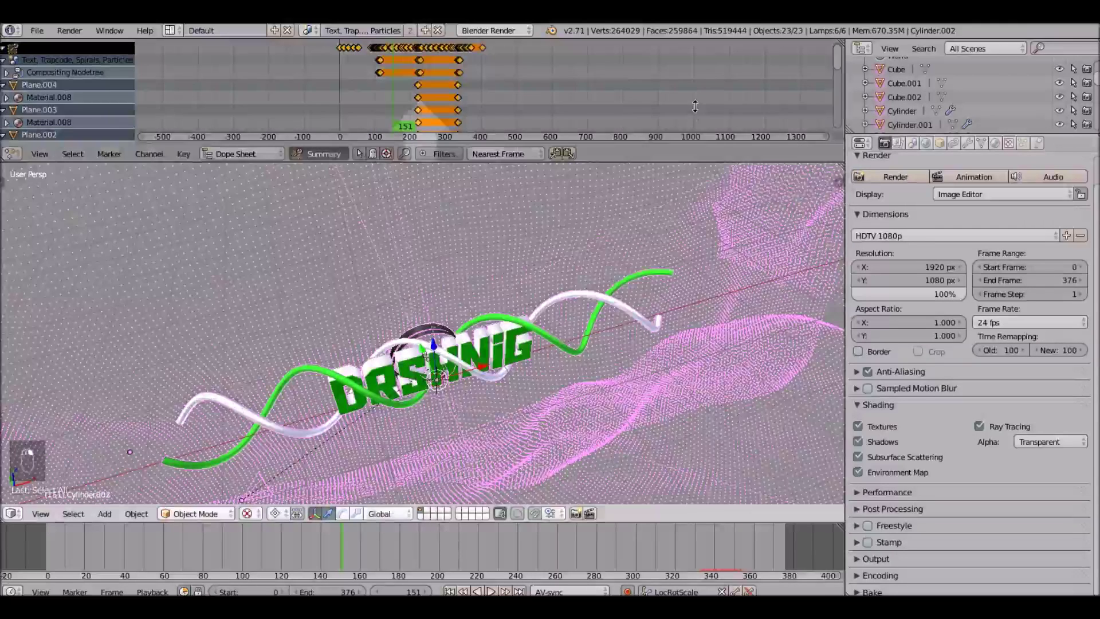
left_click(694, 106)
middle_click_drag(694, 108, 559, 194)
key("a")
scroll(559, 195, "up", 2)
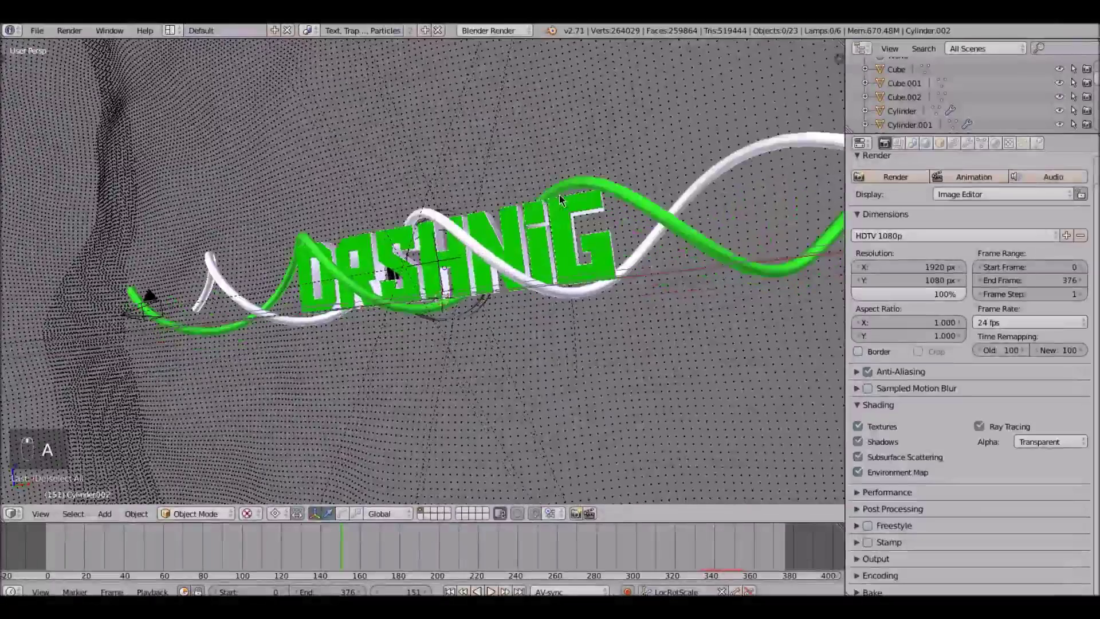
scroll(596, 129, "up", 4)
scroll(596, 128, "down", 5)
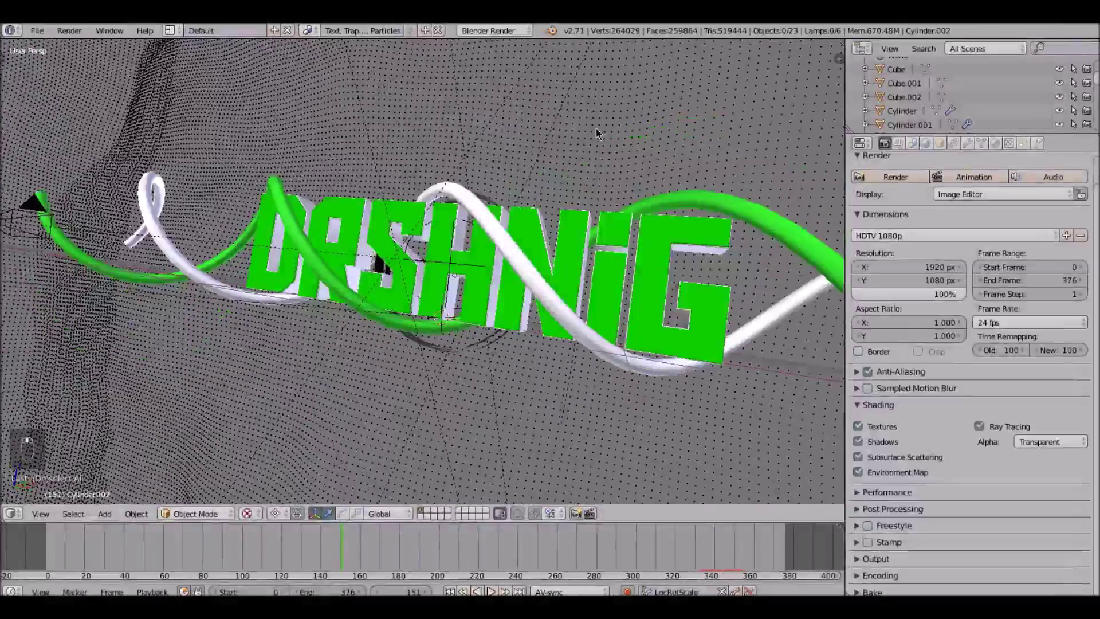
middle_click_drag(606, 139, 651, 308)
scroll(652, 307, "down", 5)
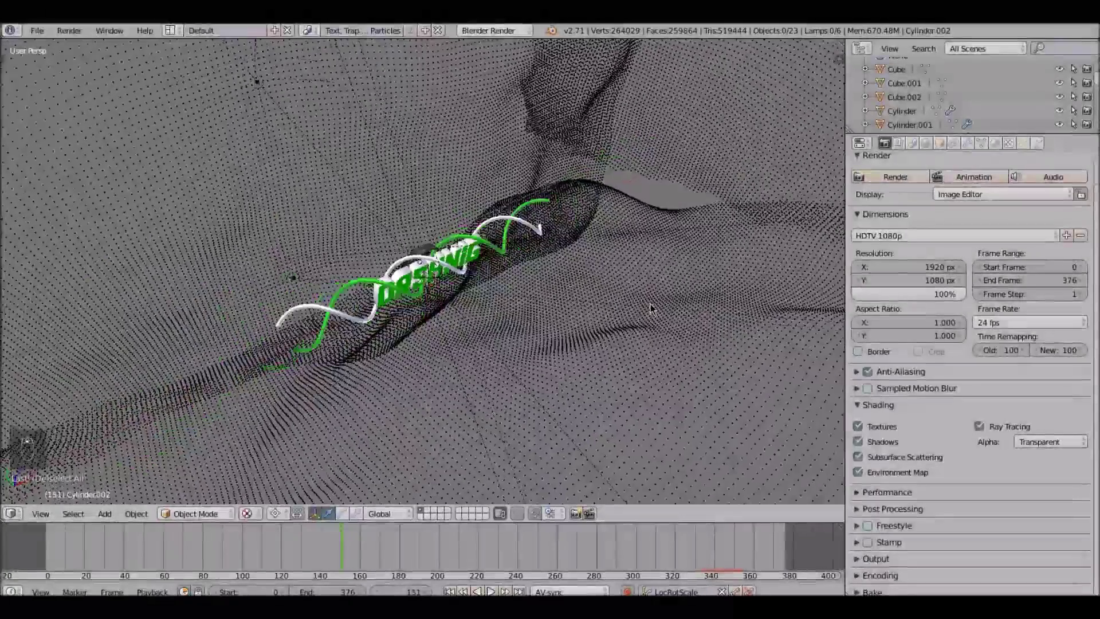
middle_click_drag(562, 277, 790, 310)
scroll(473, 256, "up", 6)
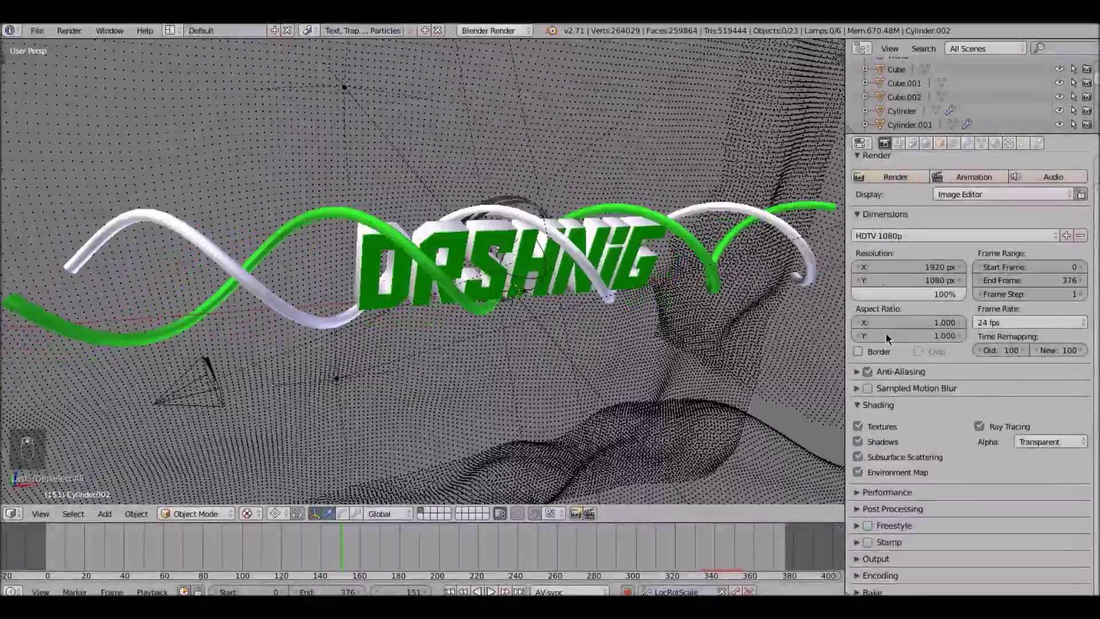
Collapse the render dimensions, expand the anti-aliasing settings, and try 16 samples with a filter size of 0.500 px.
left_click(876, 215)
left_click(889, 234)
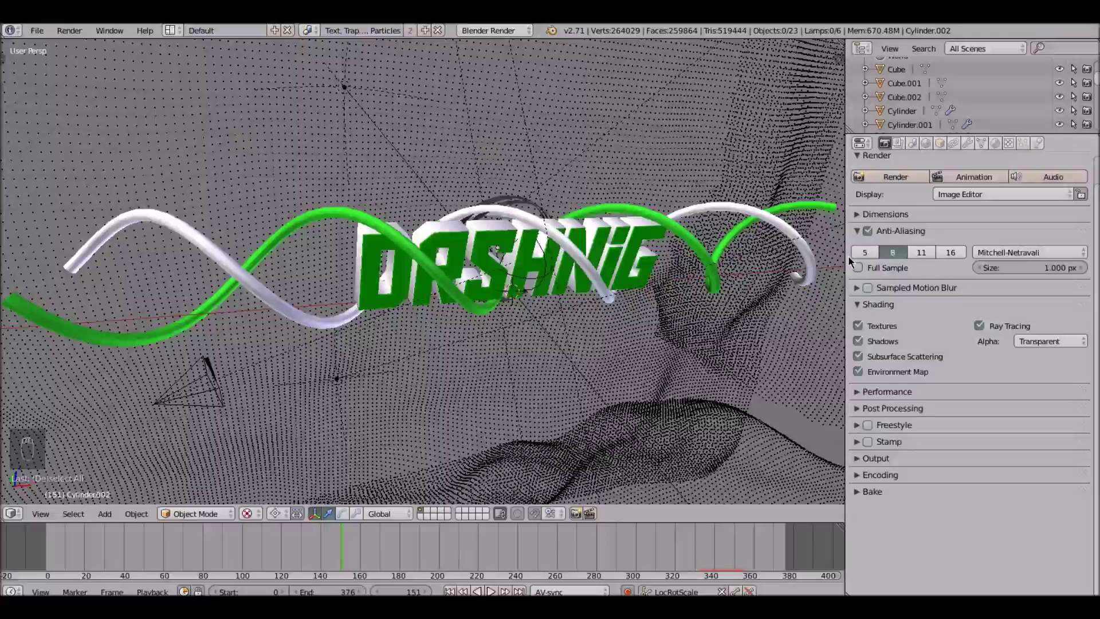
left_click(948, 252)
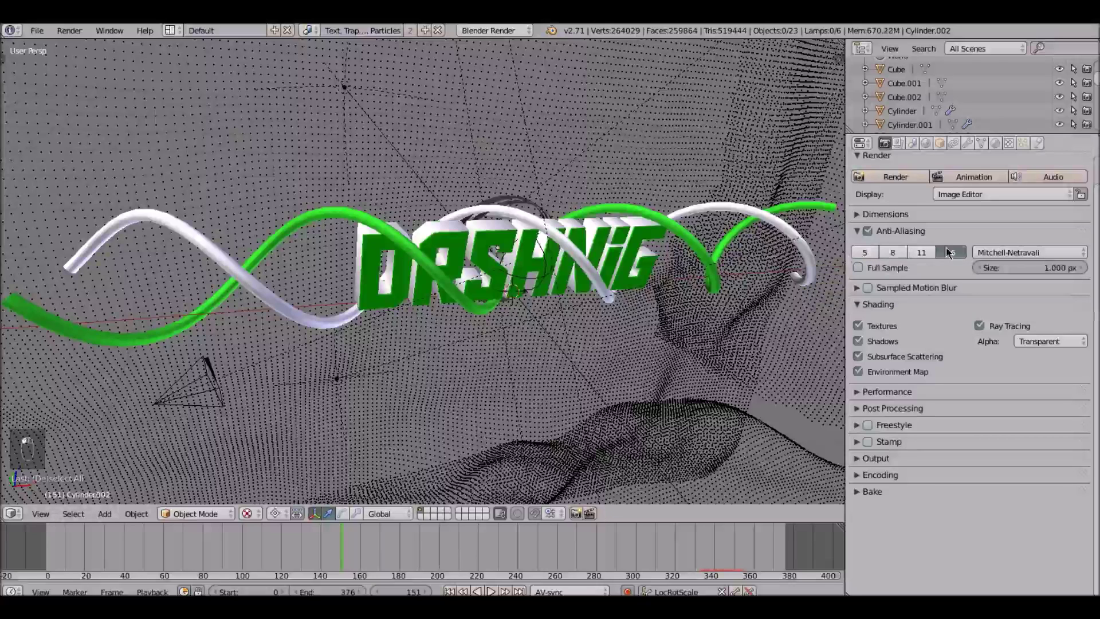
left_click(866, 252)
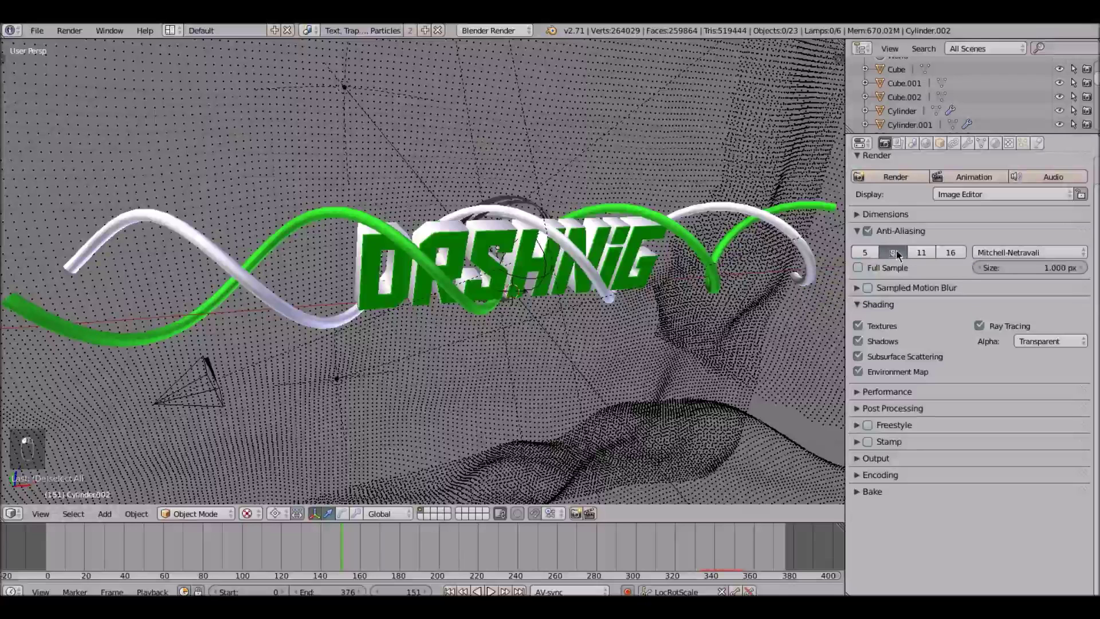
left_click(865, 233)
left_click(883, 233)
left_click(891, 252)
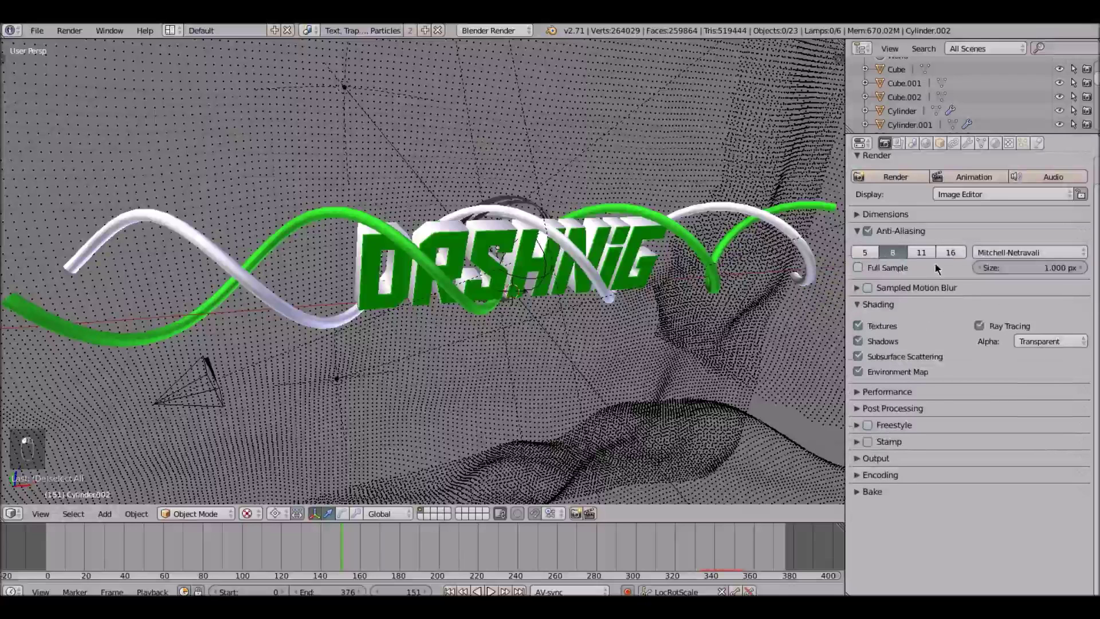
left_click(950, 252)
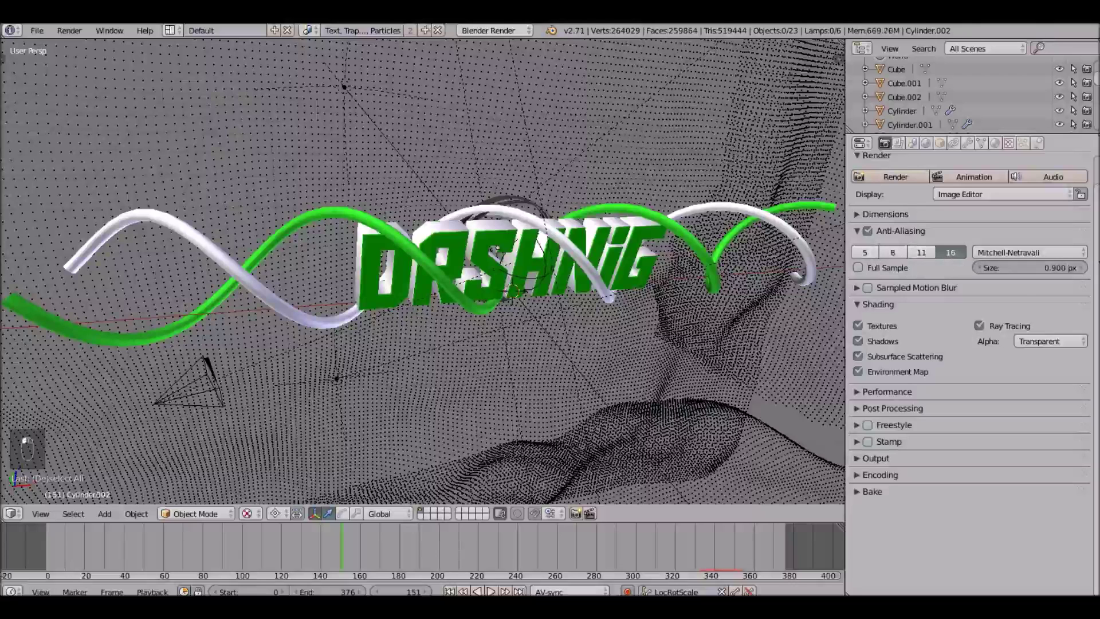
left_click_drag(1054, 267, 992, 272)
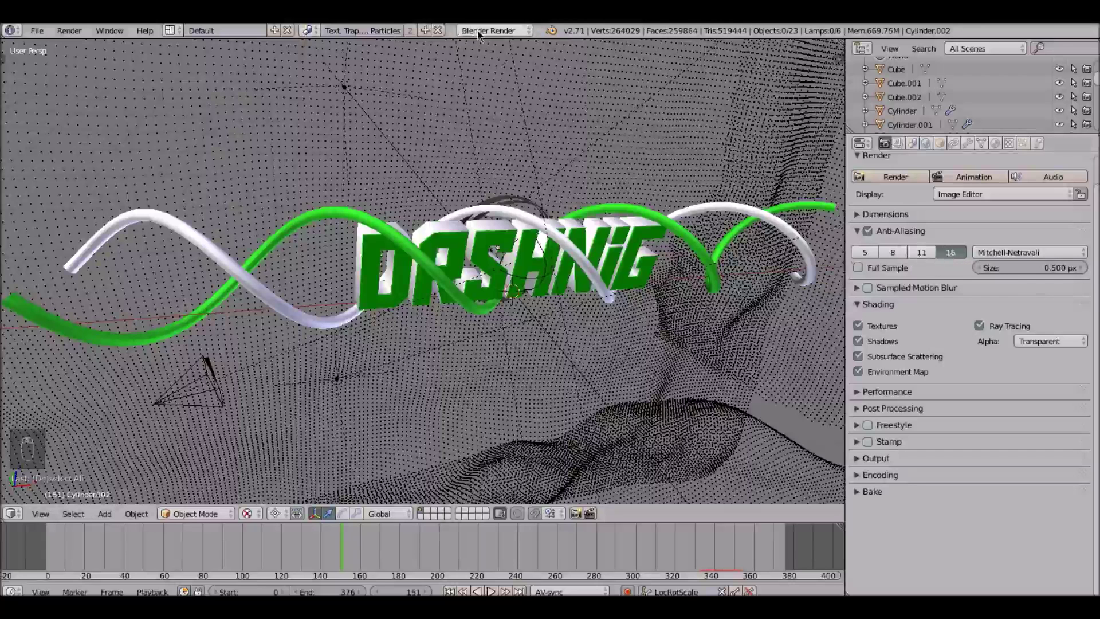
Set anti-aliasing to 5 samples with a filter size of 1.500 px.
left_click(866, 253)
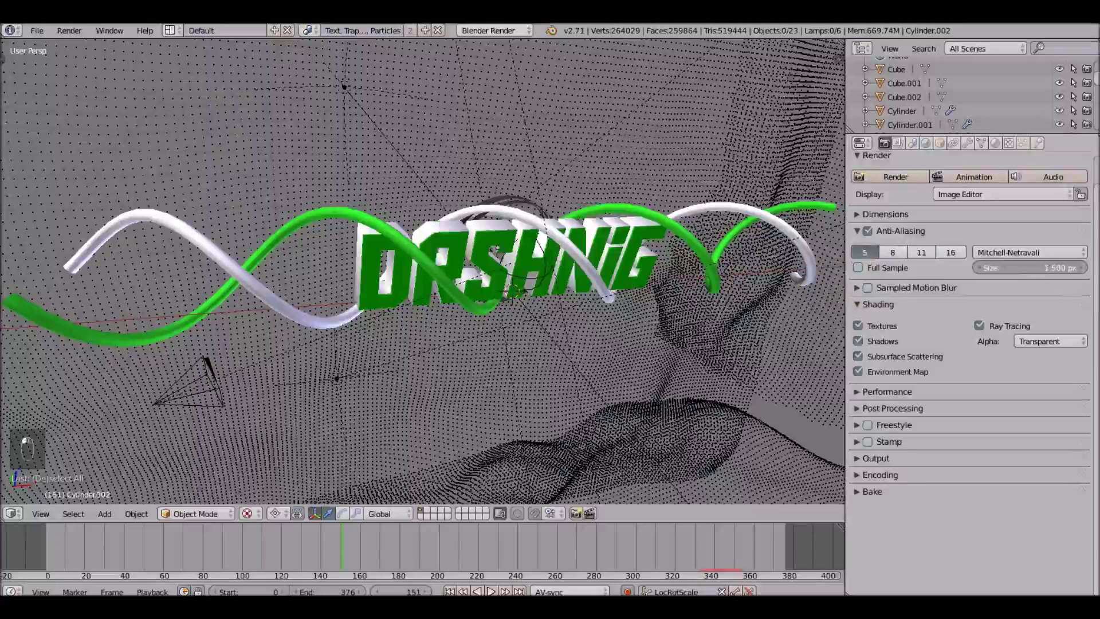
left_click(893, 254)
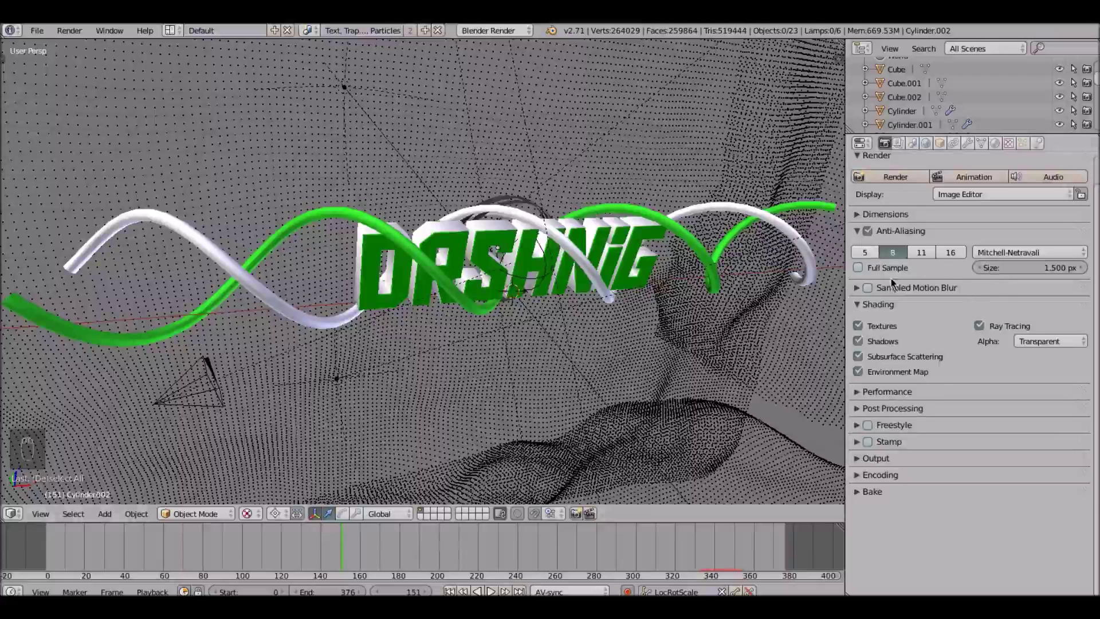
left_click(865, 253)
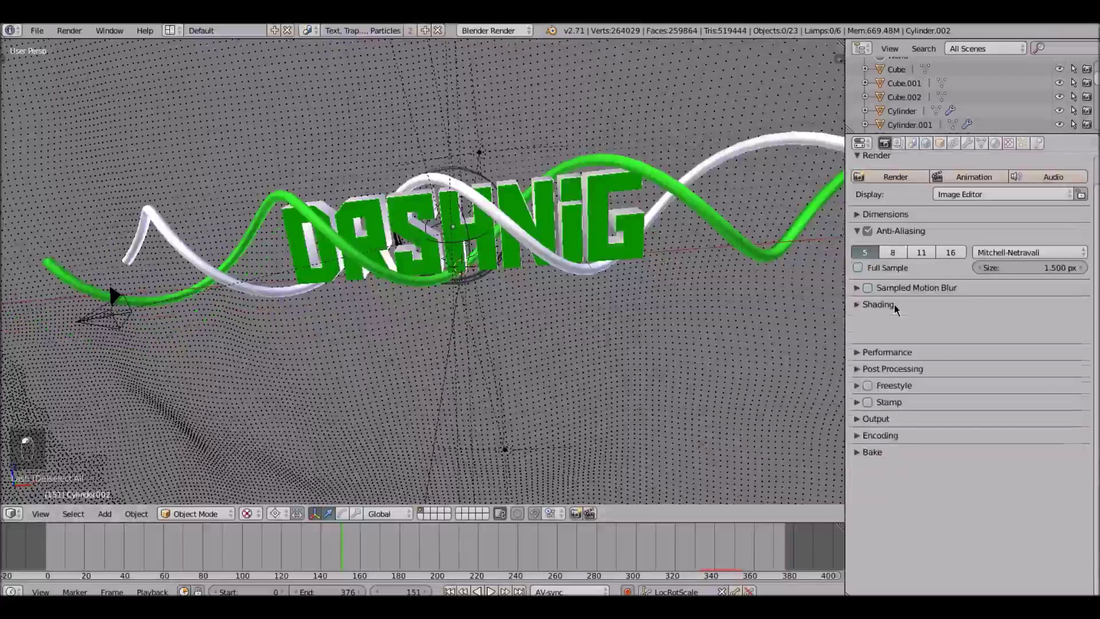
Examine the render shading options, including the alpha mode.
left_click(893, 307)
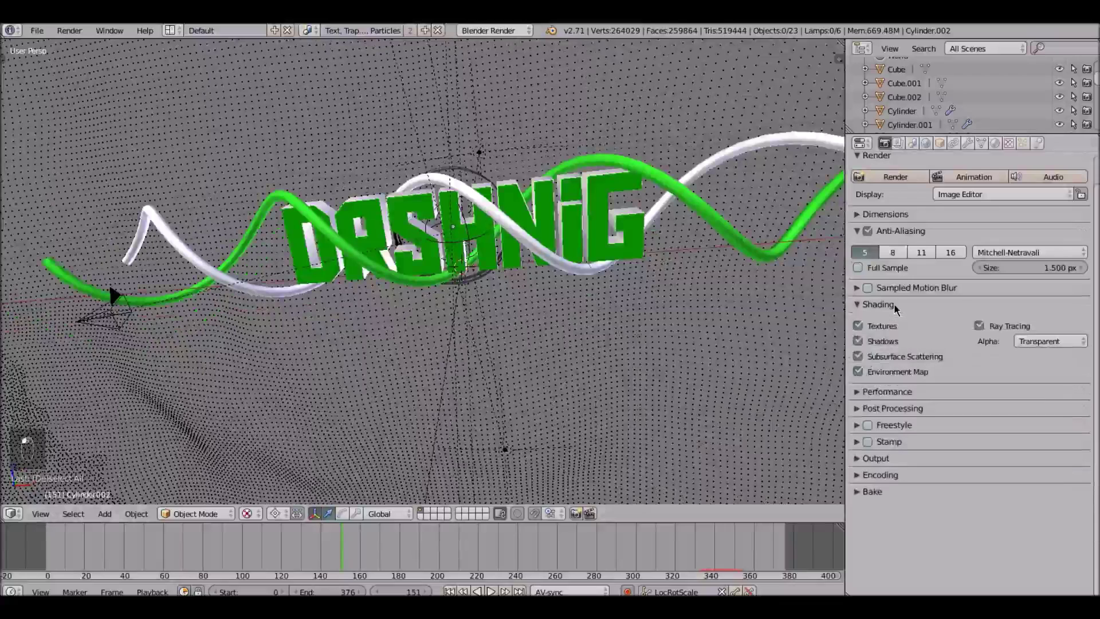
left_click(1068, 342)
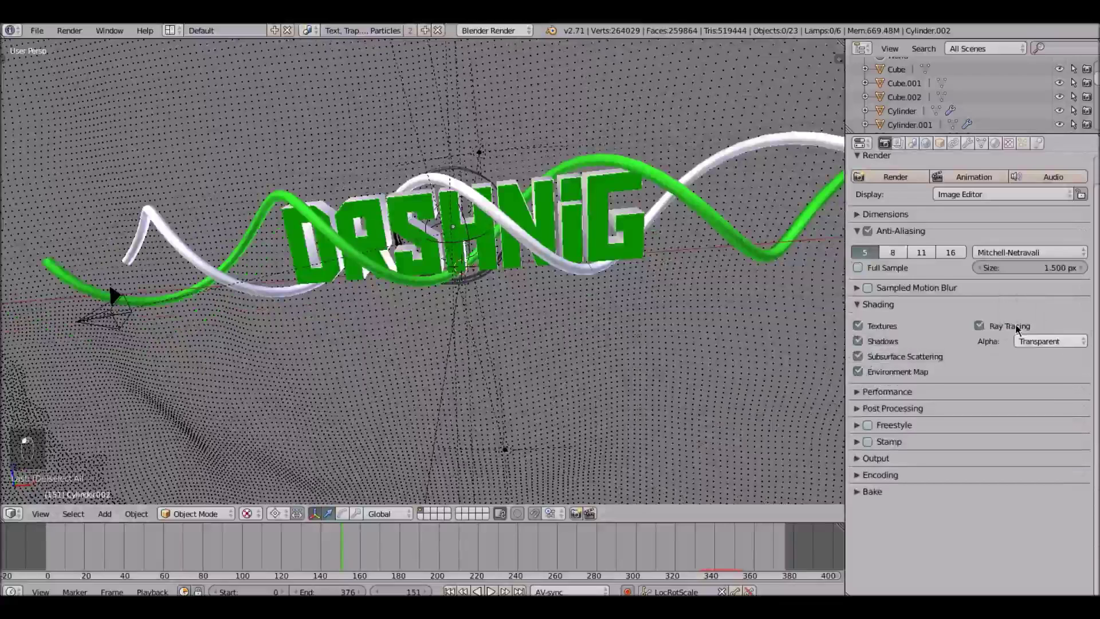
scroll(560, 231, "down", 2)
middle_click_drag(560, 231, 534, 238, "shift")
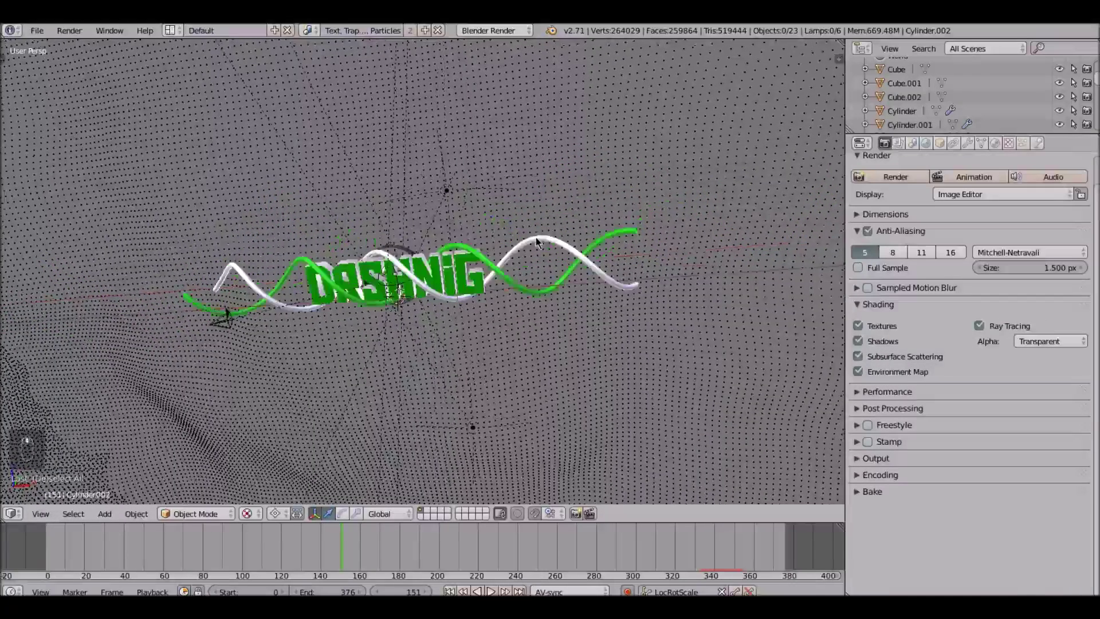
scroll(575, 240, "up", 2)
middle_click_drag(611, 238, 682, 222)
scroll(638, 229, "down", 2)
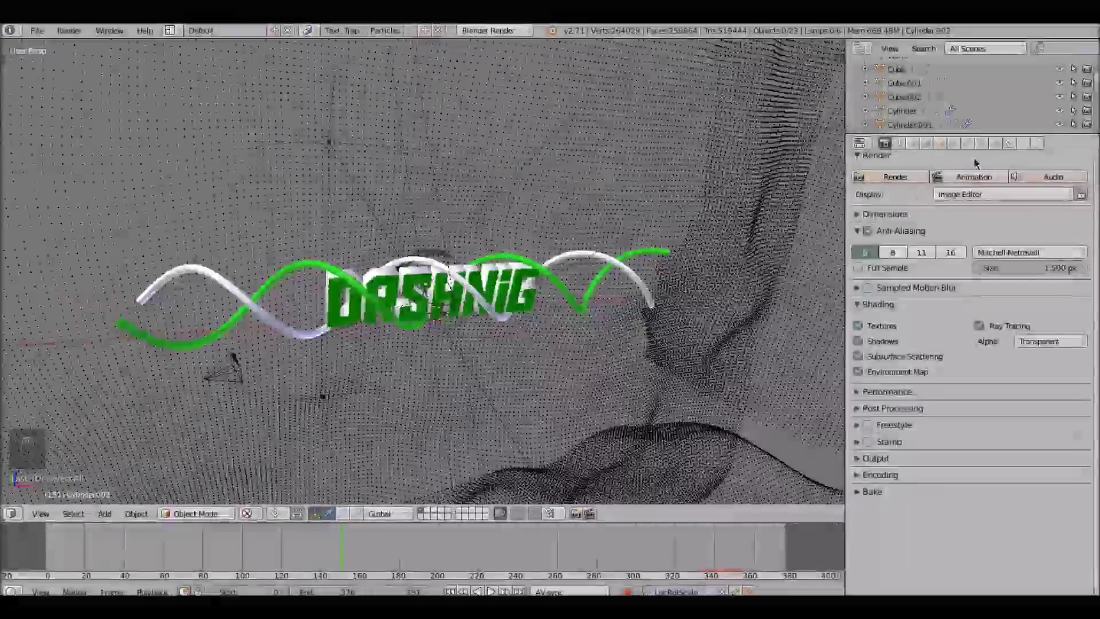
Check the World settings for sky colours and lighting, and return to the render settings.
left_click(926, 148)
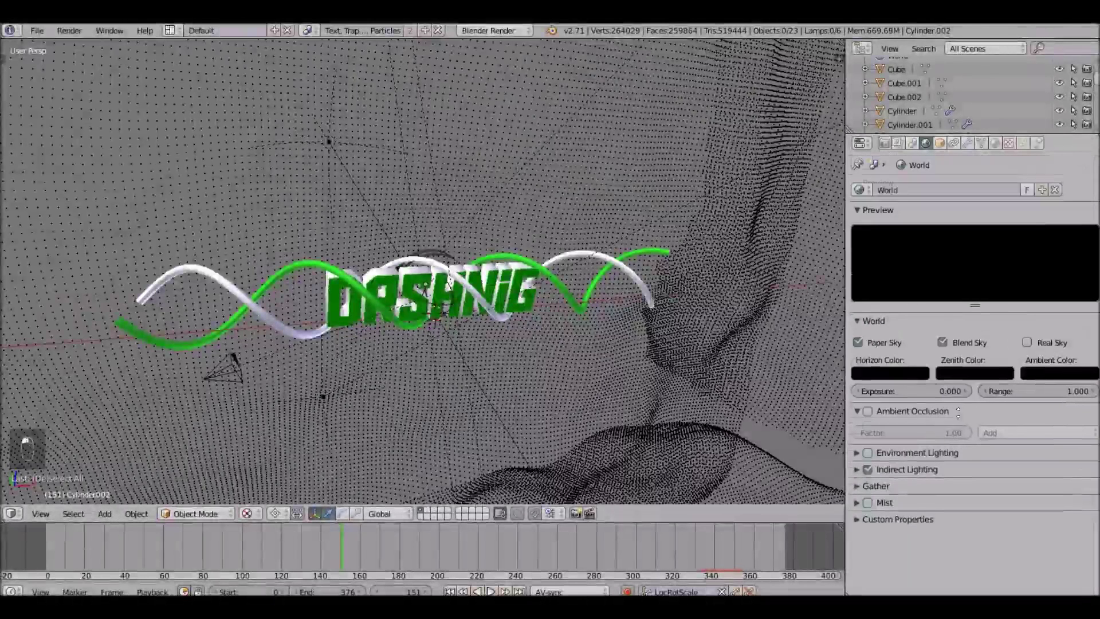
left_click(883, 144)
left_click(926, 144)
left_click(884, 144)
Collapse the anti-aliasing settings, check the sampled motion blur settings and fold away the shading options.
left_click(899, 231)
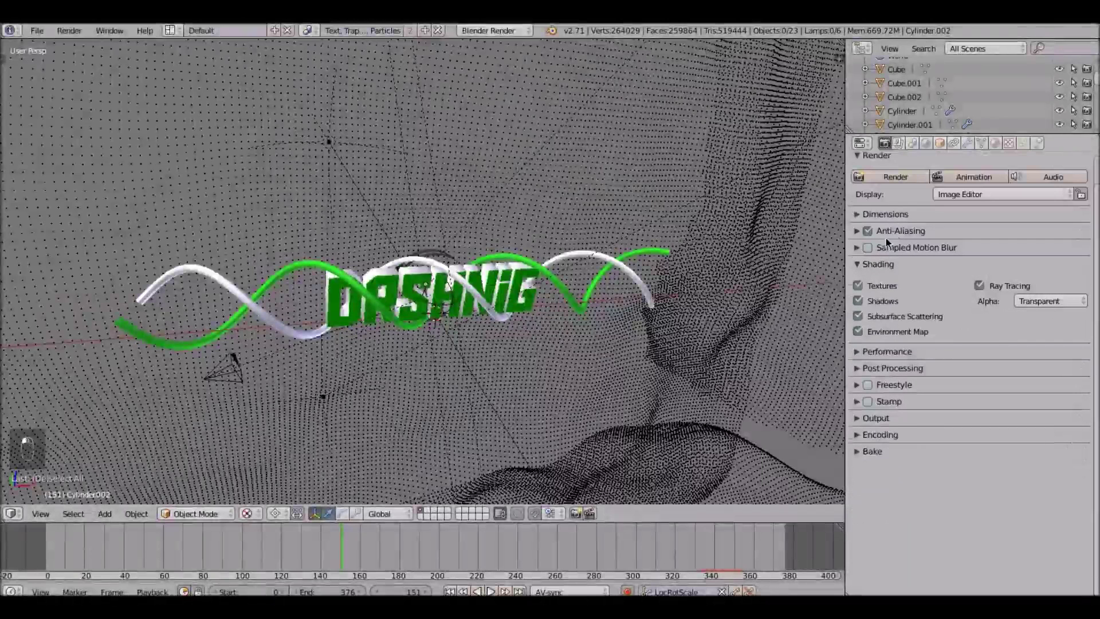
left_click(893, 248)
left_click(895, 248)
left_click(896, 263)
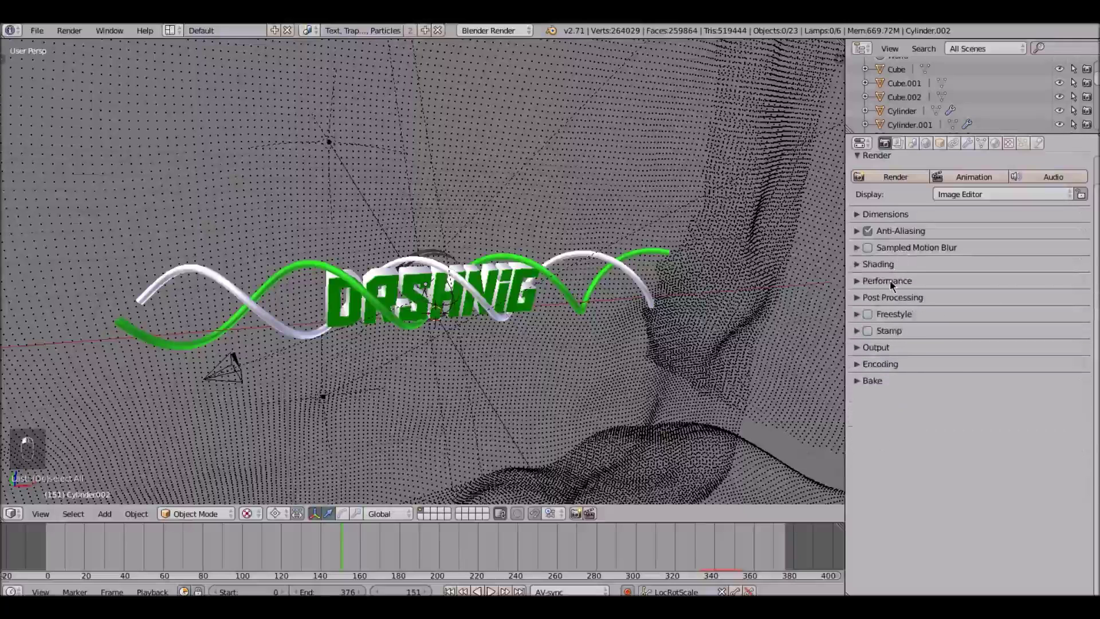
left_click(899, 265)
left_click(899, 266)
Review the render performance settings, collapse them and expand the post processing options.
left_click(896, 281)
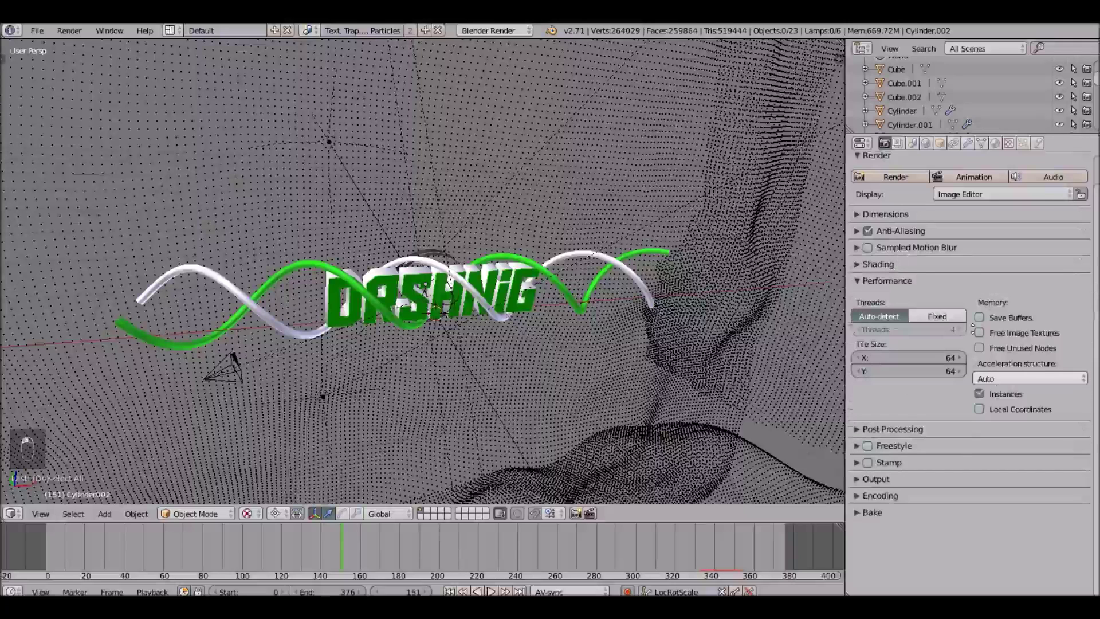
scroll(972, 325, "up", 1)
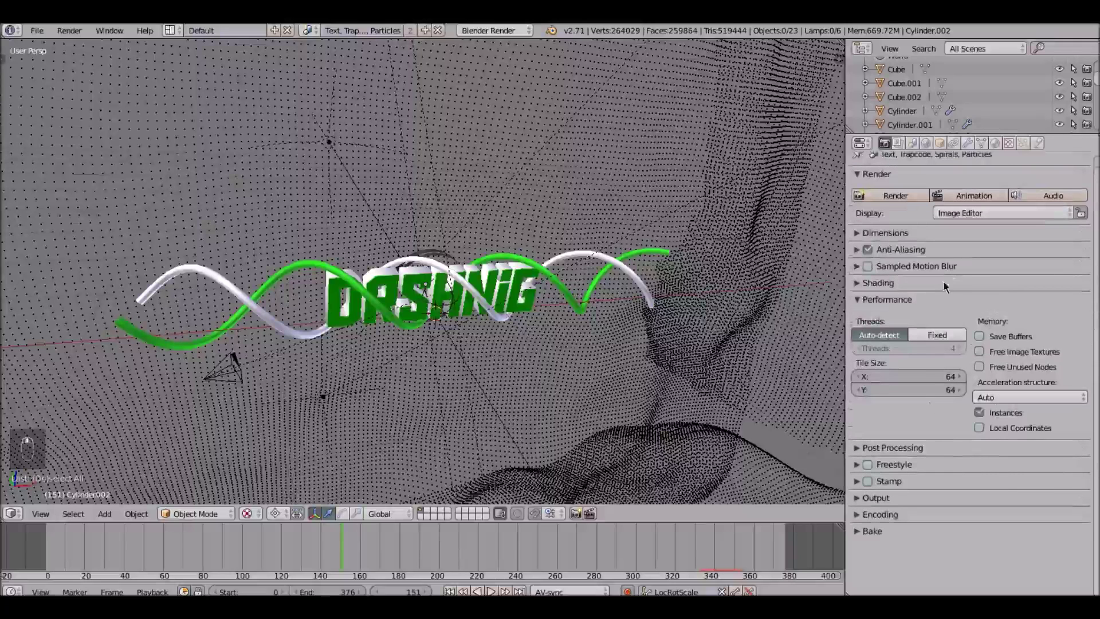
left_click(897, 300)
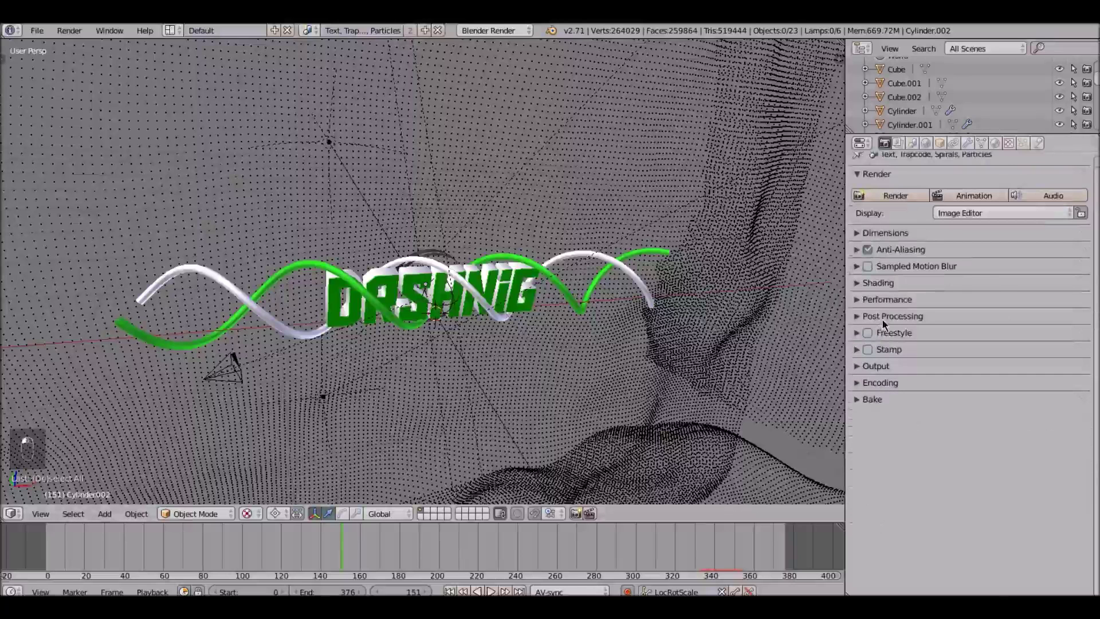
left_click(883, 322)
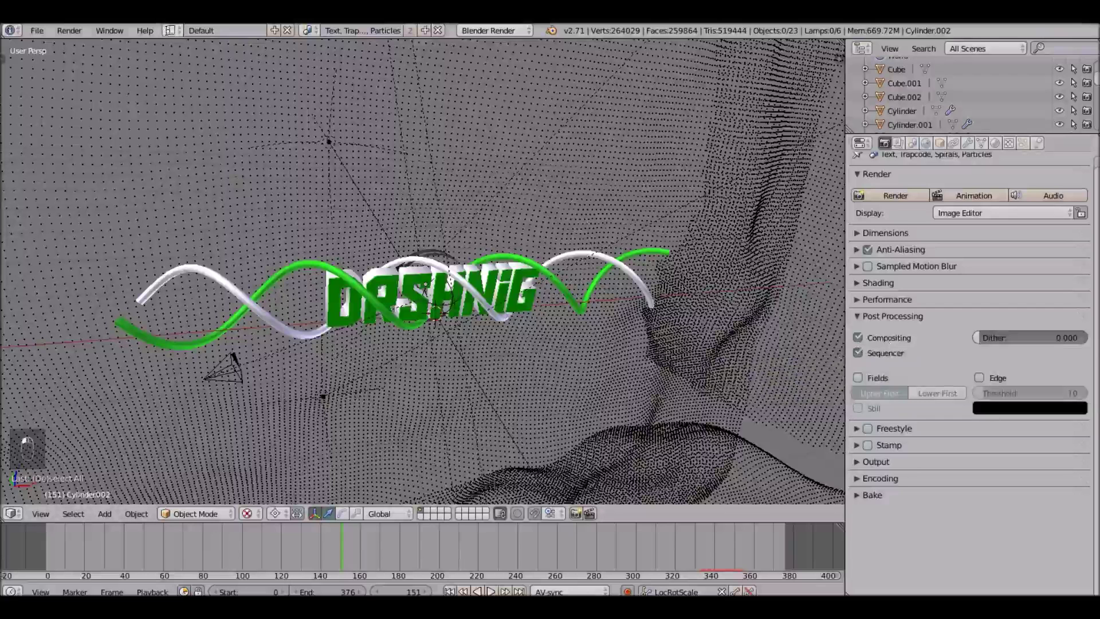
Check the Compositing layout with its lens distortion node and render result, and return to the Default layout.
left_click(169, 30)
left_click(195, 79)
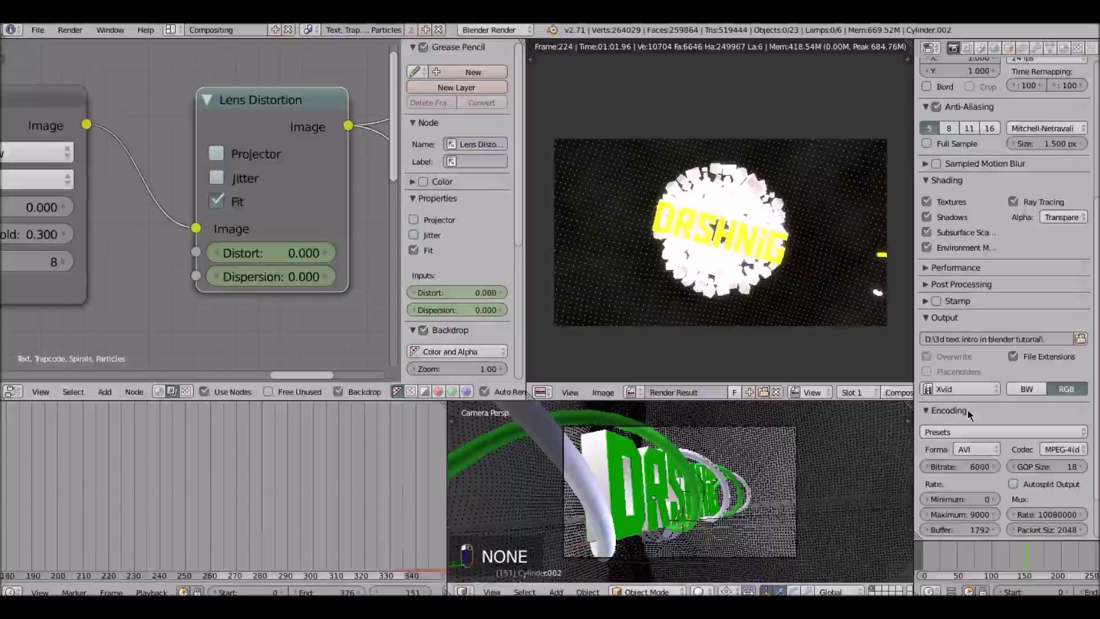
left_click(170, 31)
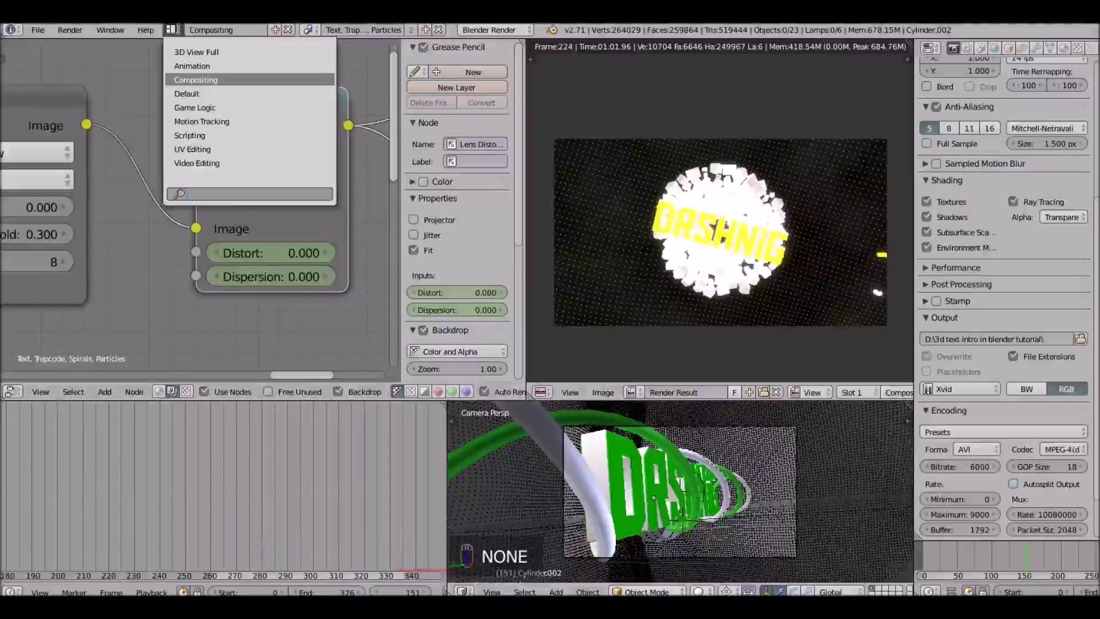
left_click(226, 91)
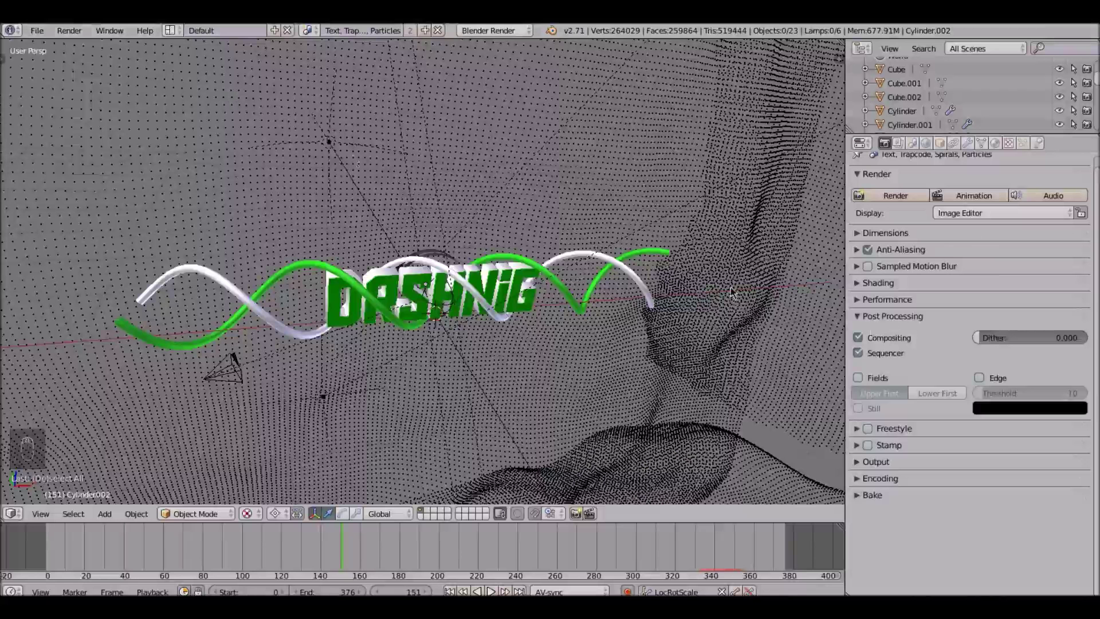
Fold away the post processing options, check Freestyle and Stamp, and review the file formats in the output options, keeping Xvid.
left_click(898, 317)
left_click(893, 333)
left_click(891, 336)
left_click(890, 351)
left_click(890, 349)
left_click(875, 366)
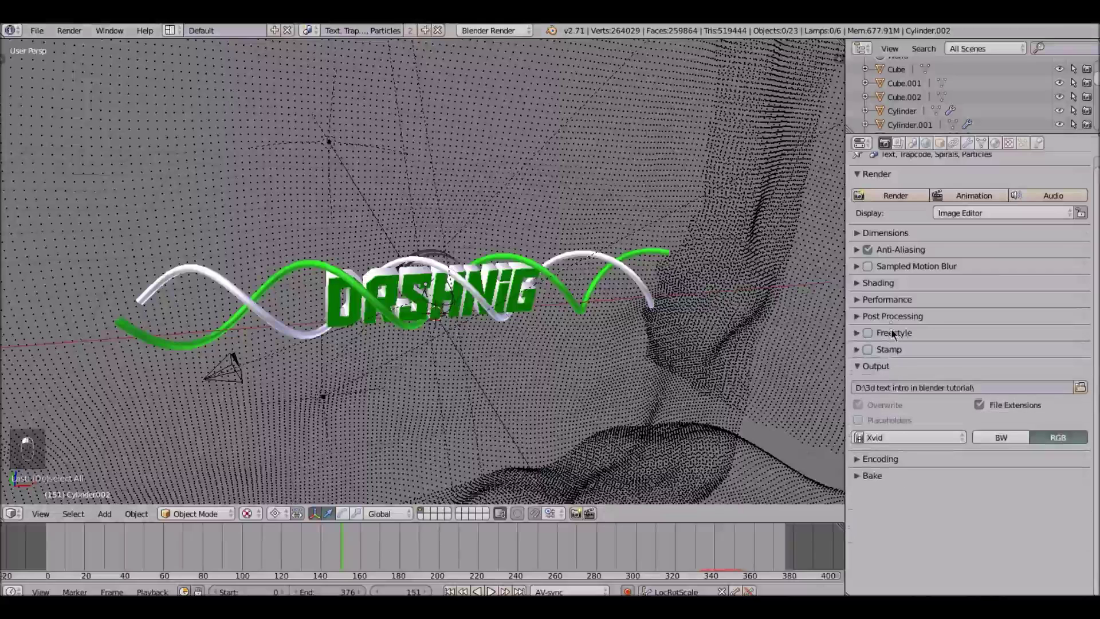
left_click(946, 437)
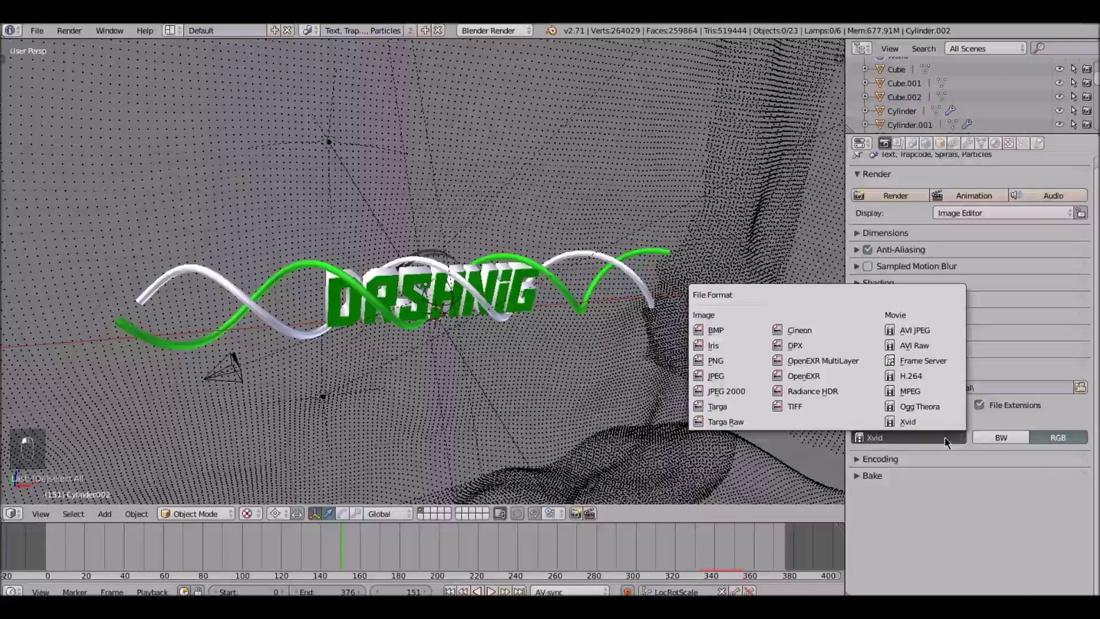
left_click(947, 437)
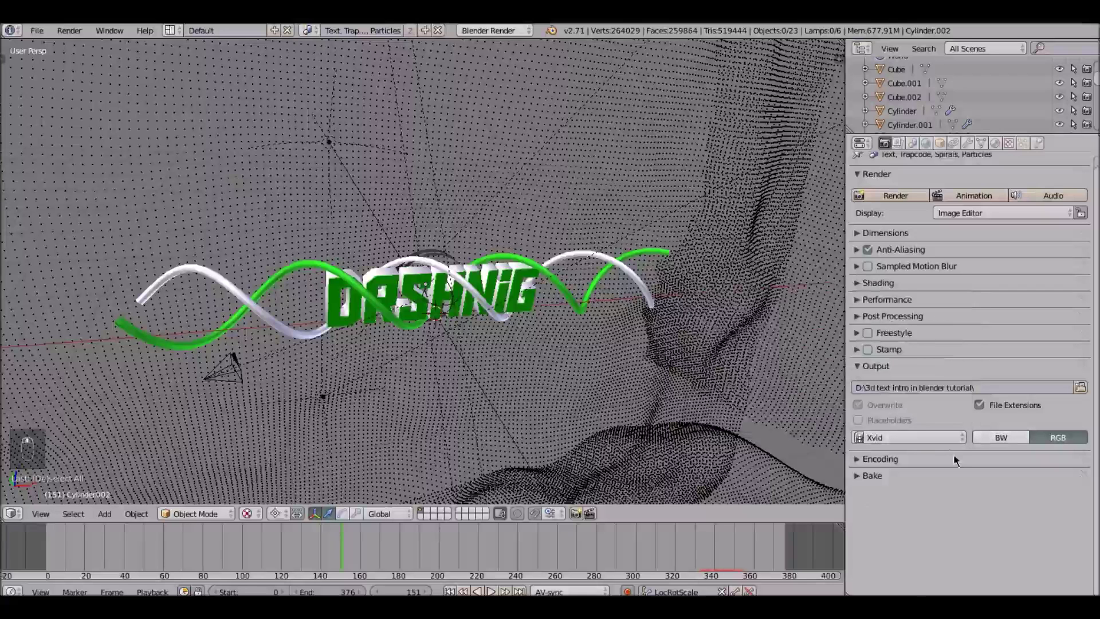
Expand the encoding options, collapse the output options and apply the H264 encoding preset.
left_click(954, 459)
left_click(912, 365)
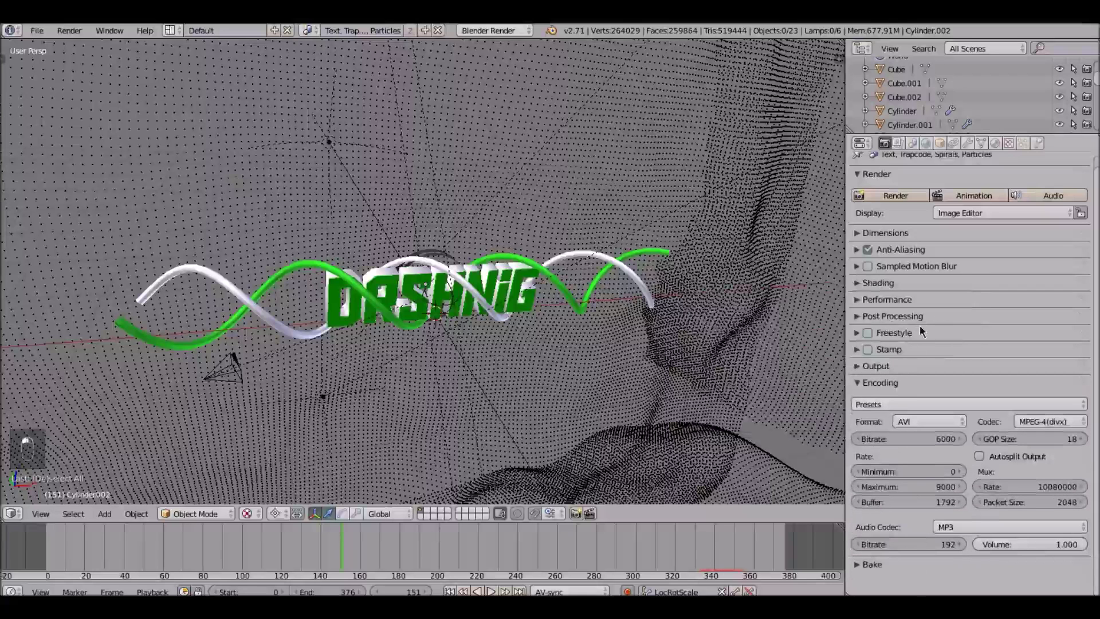
left_click(894, 405)
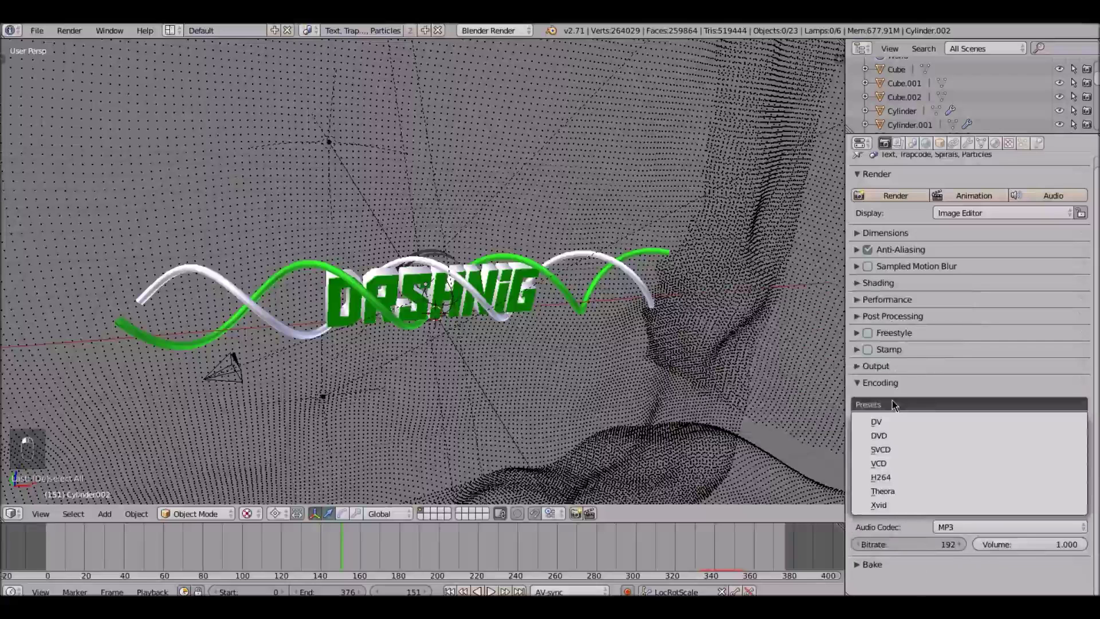
left_click(894, 478)
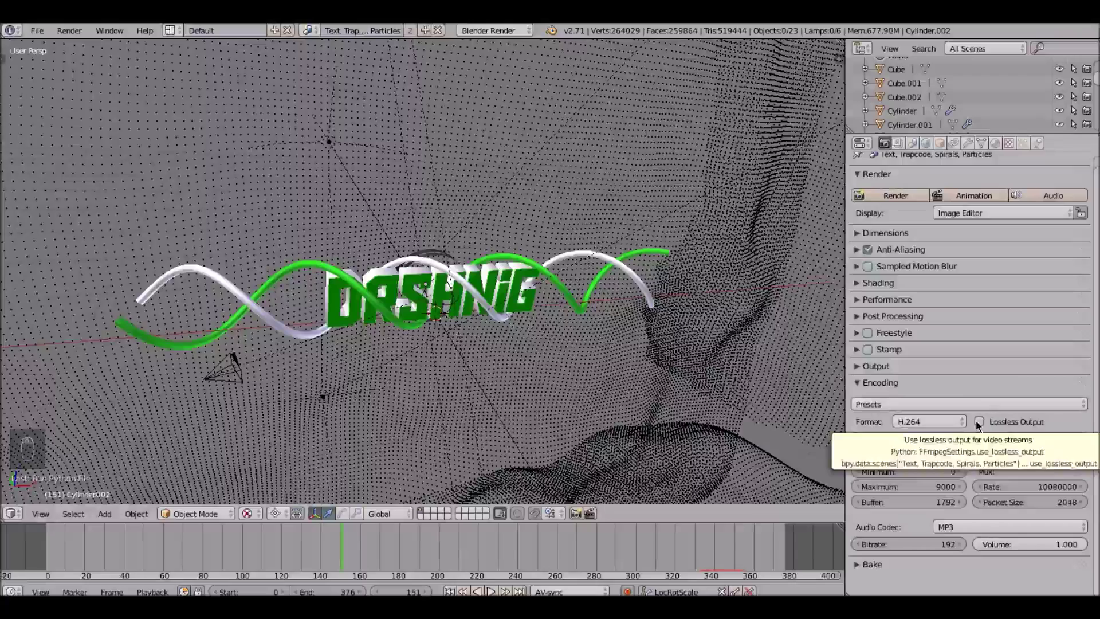
Review the available audio codecs in the encoding options, keeping MP3.
mouse_move(401, 258)
middle_mouse_down()
mouse_move(386, 232)
mouse_move(332, 247)
mouse_move(387, 272)
middle_mouse_up()
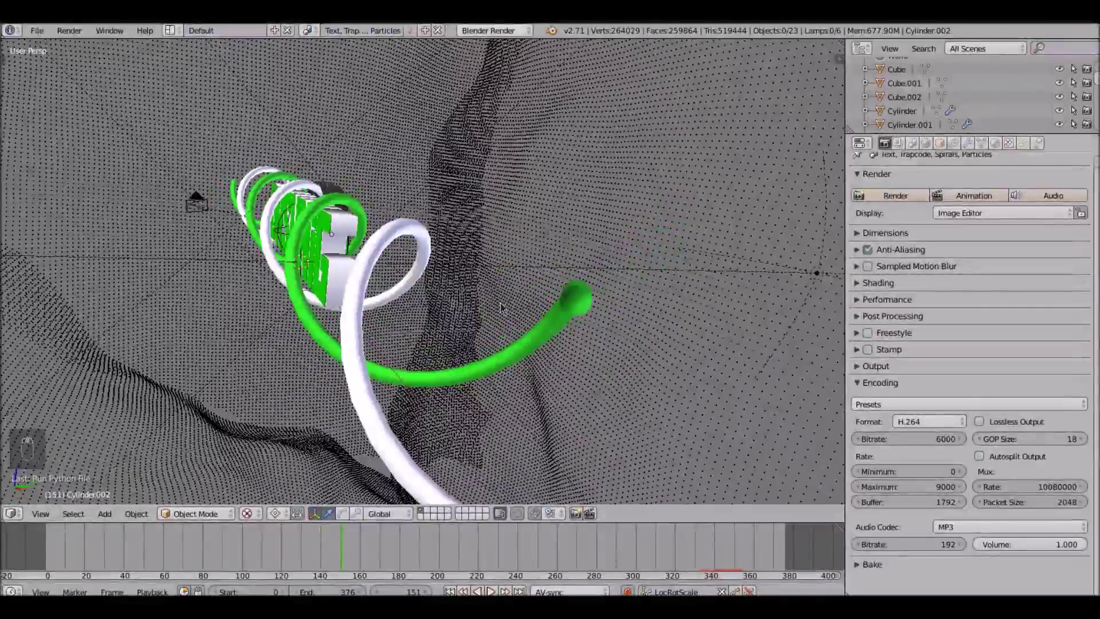
scroll(502, 307, "down", 3)
middle_click_drag(504, 307, 344, 435)
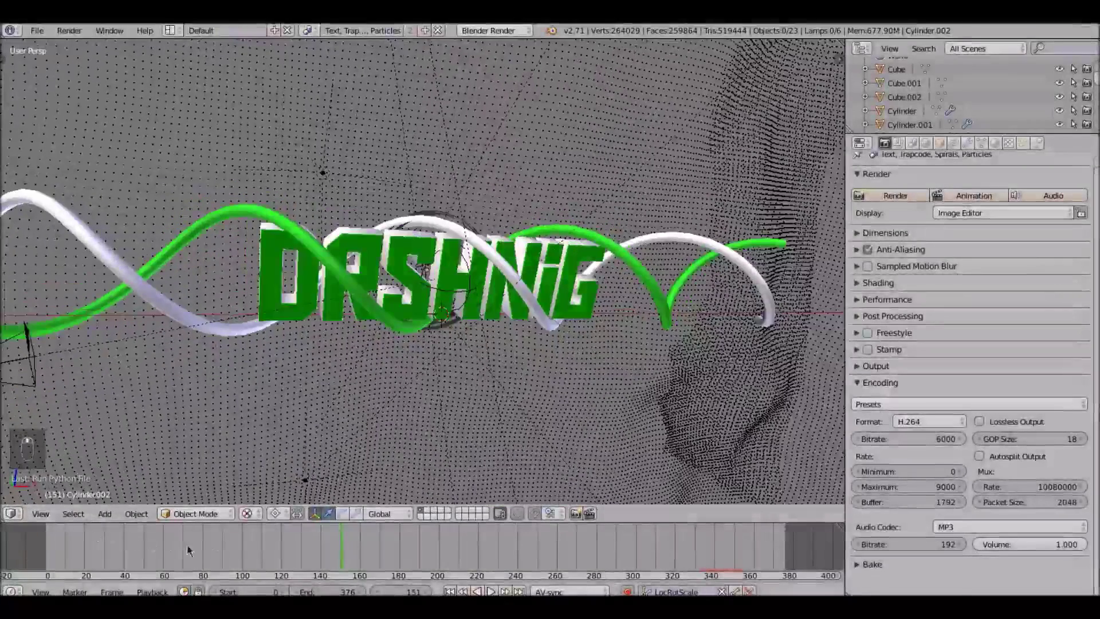
left_click(966, 526)
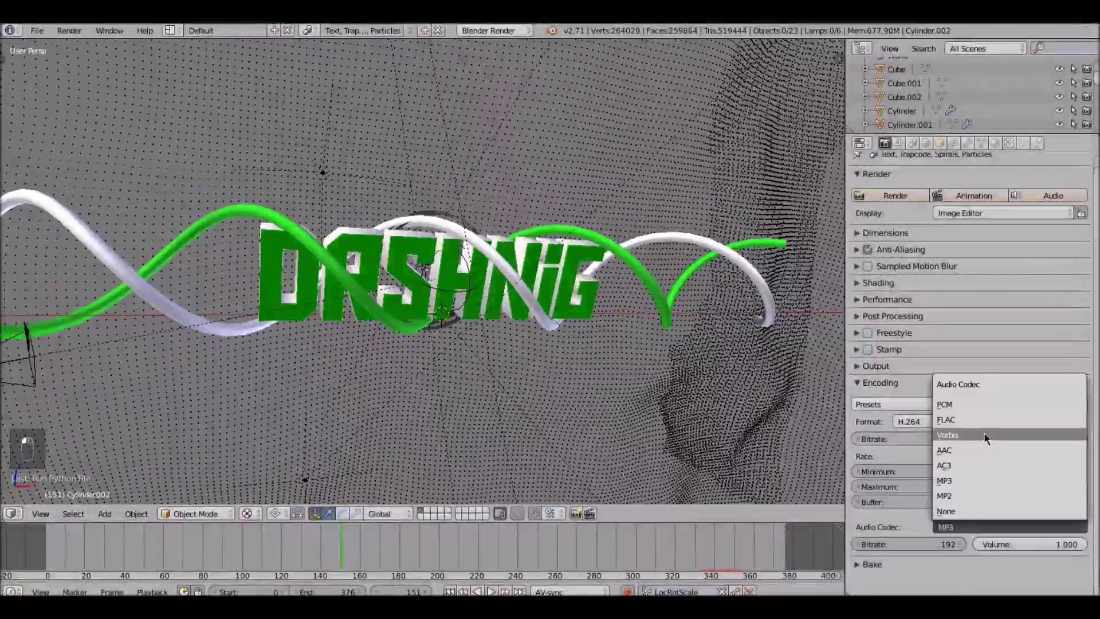
left_click(968, 528)
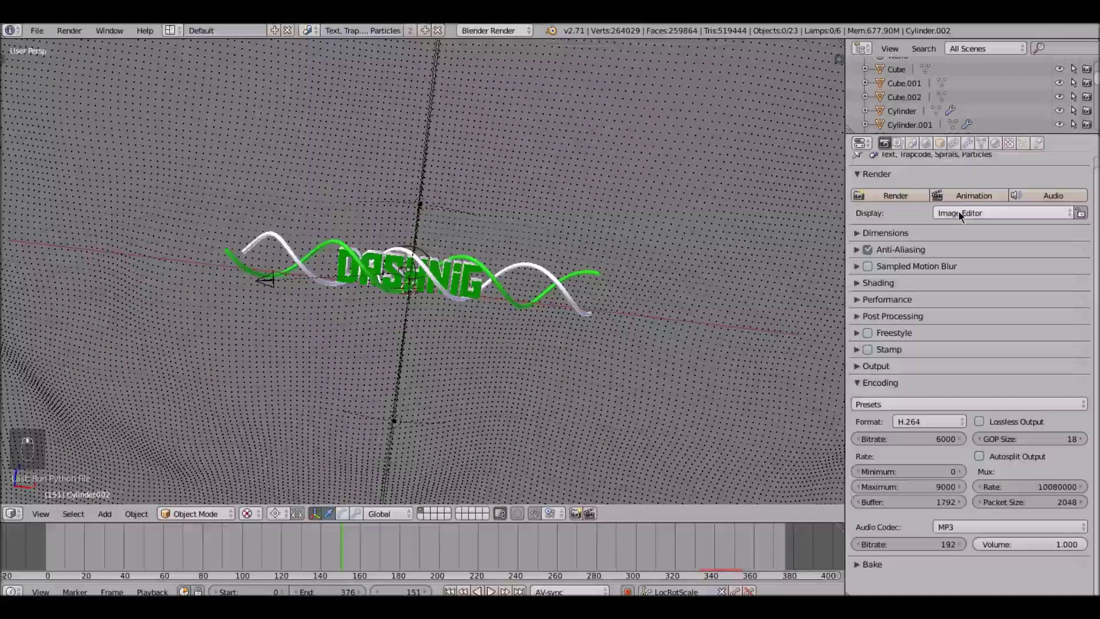
left_click(971, 196)
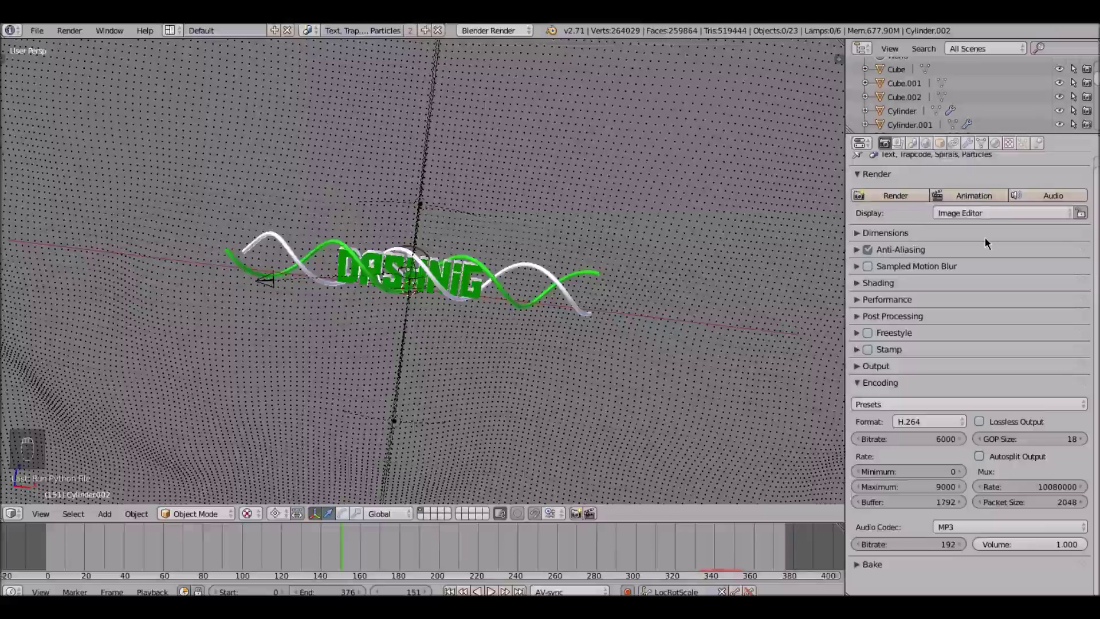
Widen the render settings area and move the timeline to frame 0.
scroll(965, 371, "up", 1)
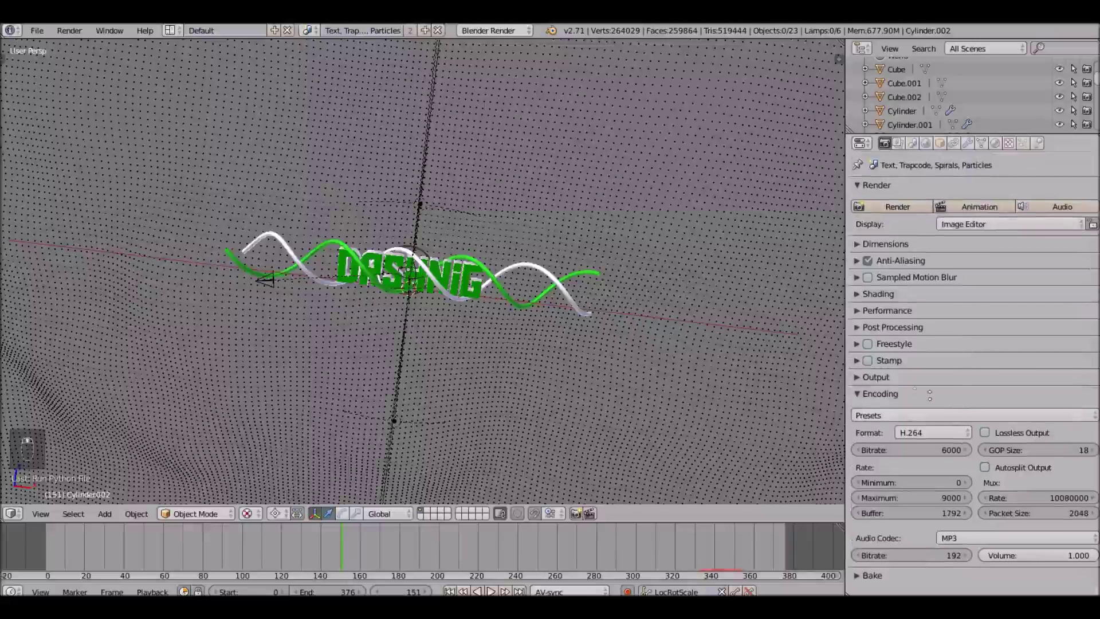
left_click_drag(846, 370, 823, 369)
left_click(231, 544)
left_click_drag(153, 544, 36, 542)
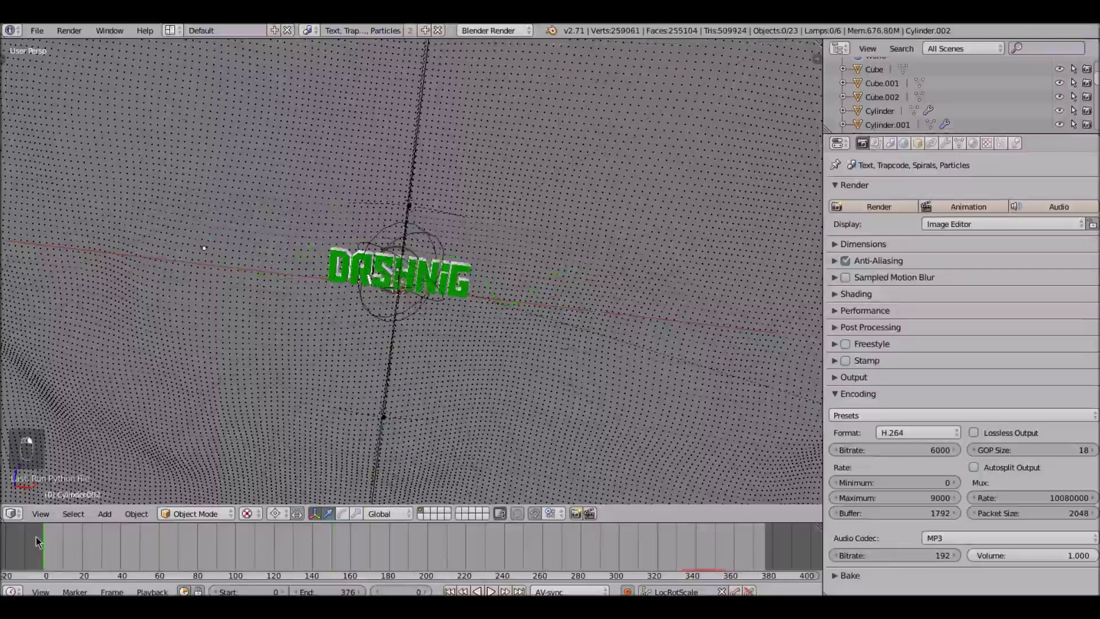
key("alt+a")
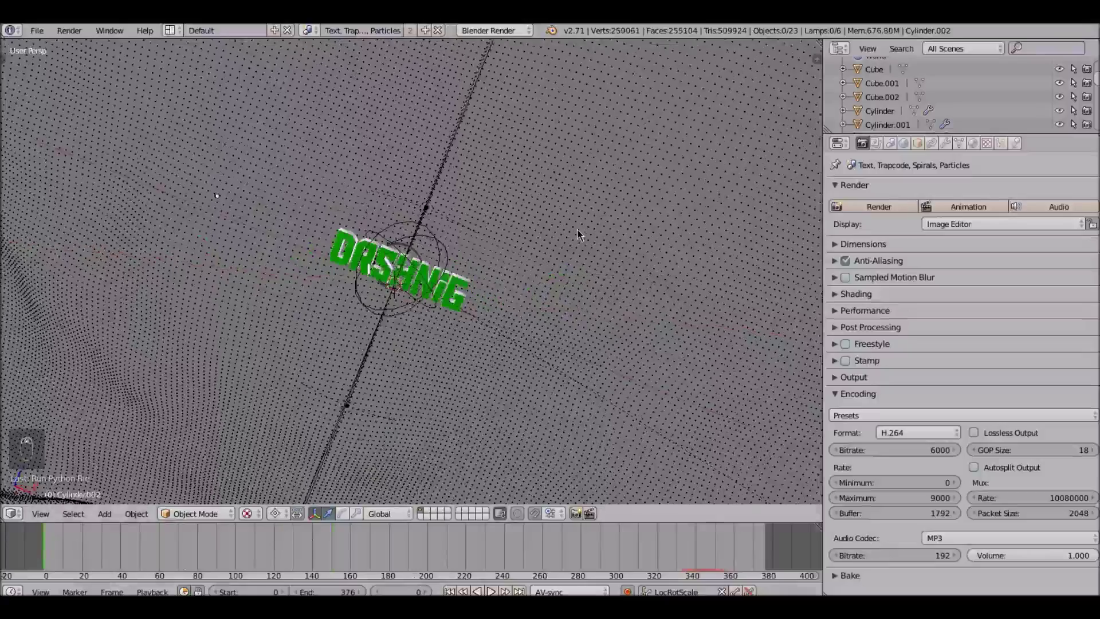
key("Escape")
middle_click_drag(579, 236, 511, 299)
scroll(511, 299, "down", 5)
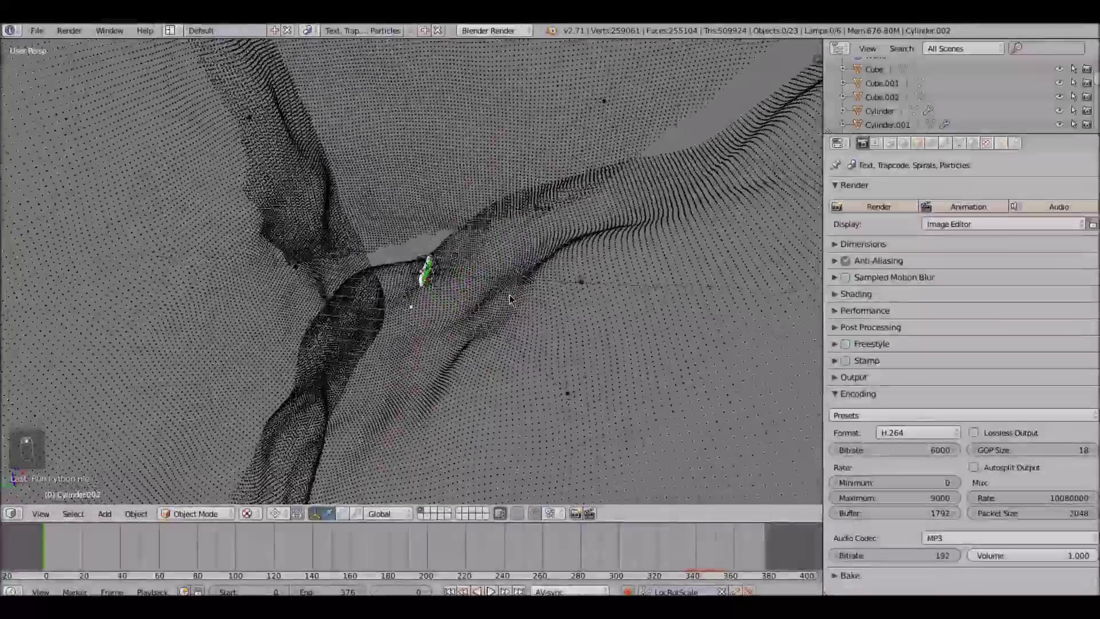
scroll(511, 299, "up", 3)
scroll(510, 297, "up", 5)
middle_click_drag(509, 297, 400, 386)
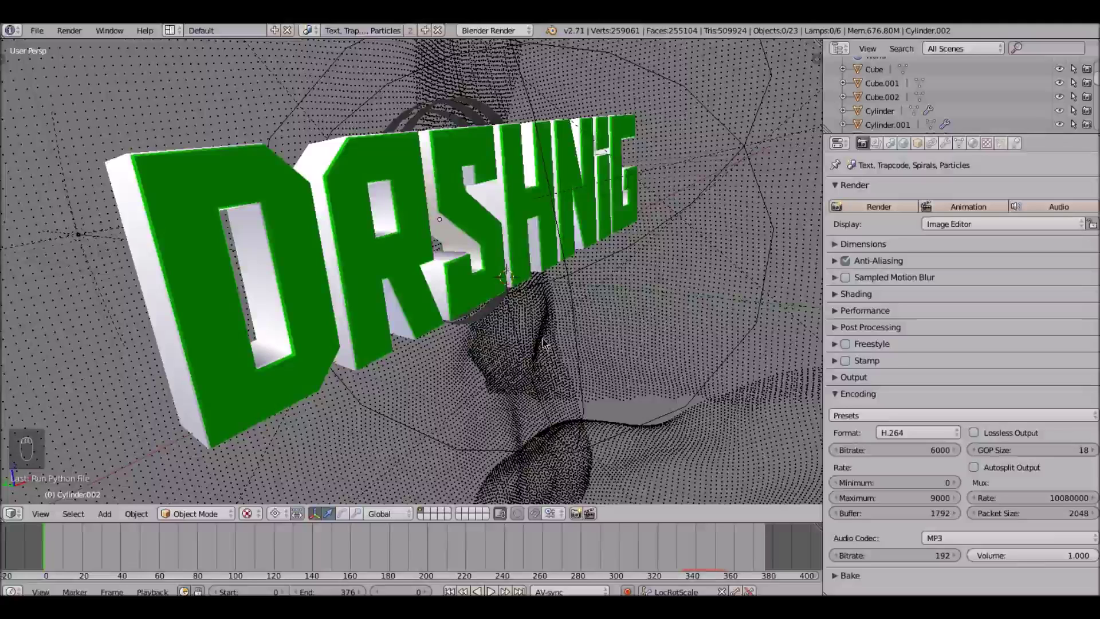
scroll(570, 172, "down", 5)
scroll(528, 171, "up", 4)
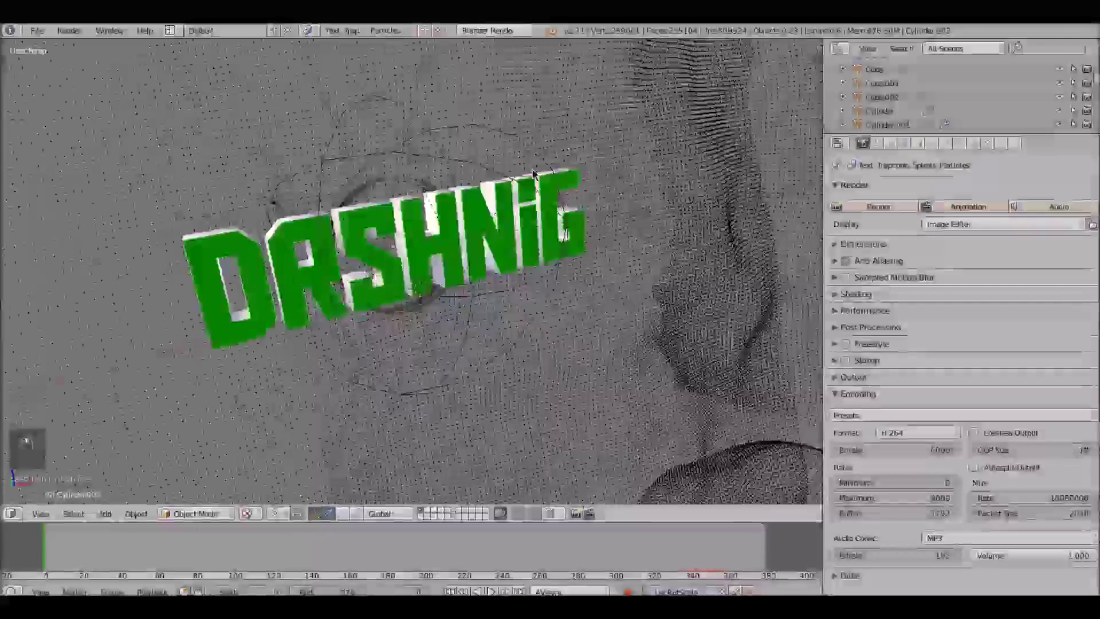
scroll(533, 171, "up", 4)
middle_click_drag(573, 171, 589, 199)
scroll(598, 179, "down", 4)
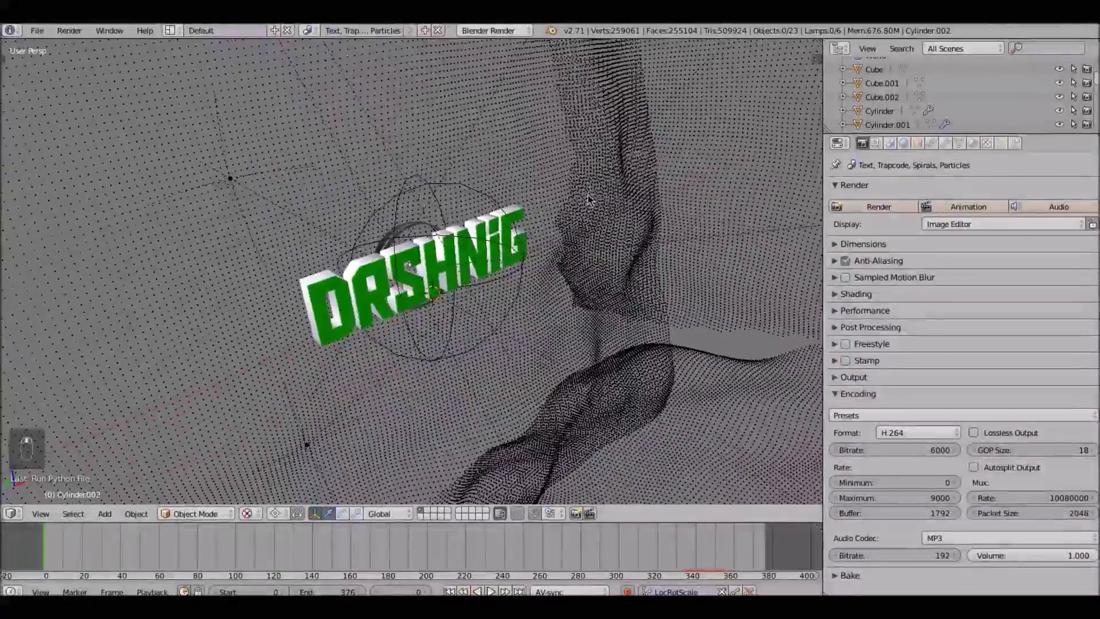
Select the empty surrounding the 3D text and centre the view on it.
right_click(517, 224)
key("KP_Decimal")
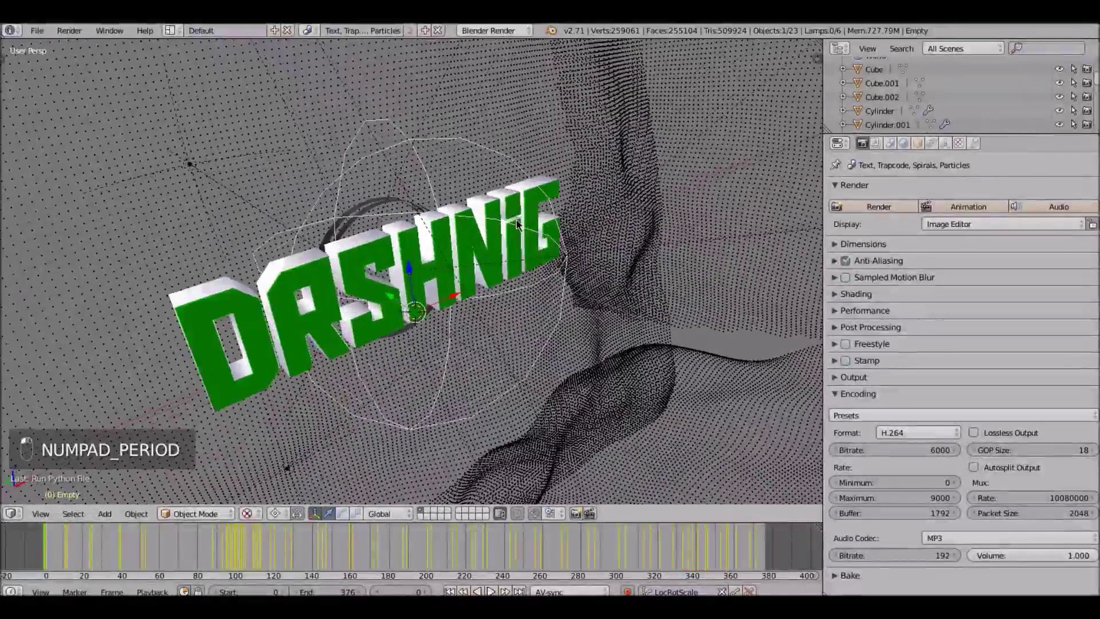
middle_click_drag(517, 223, 551, 170)
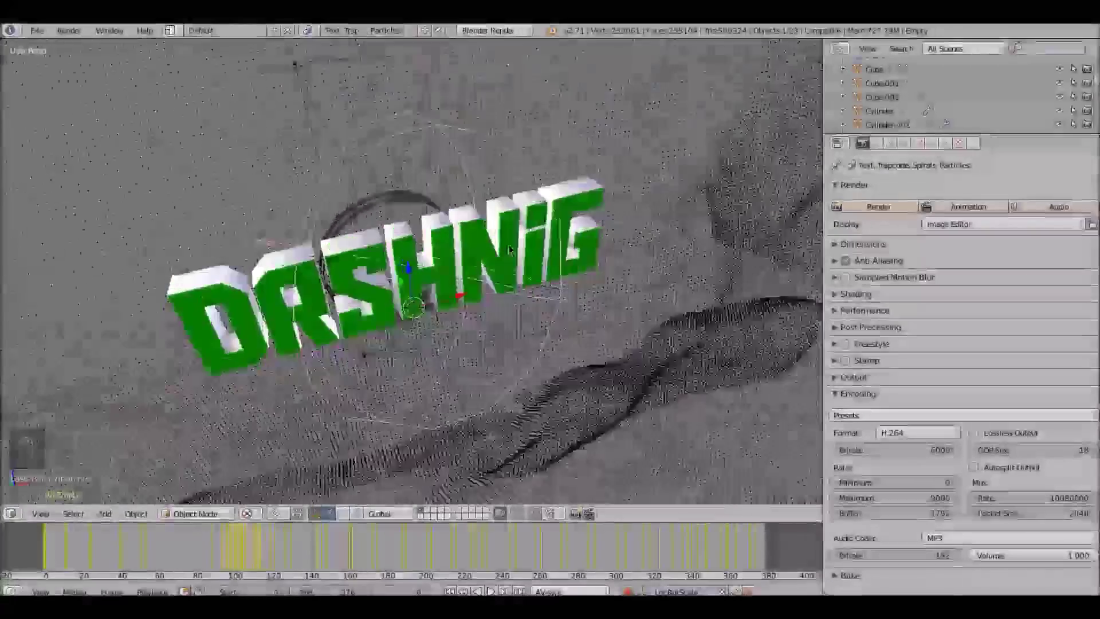